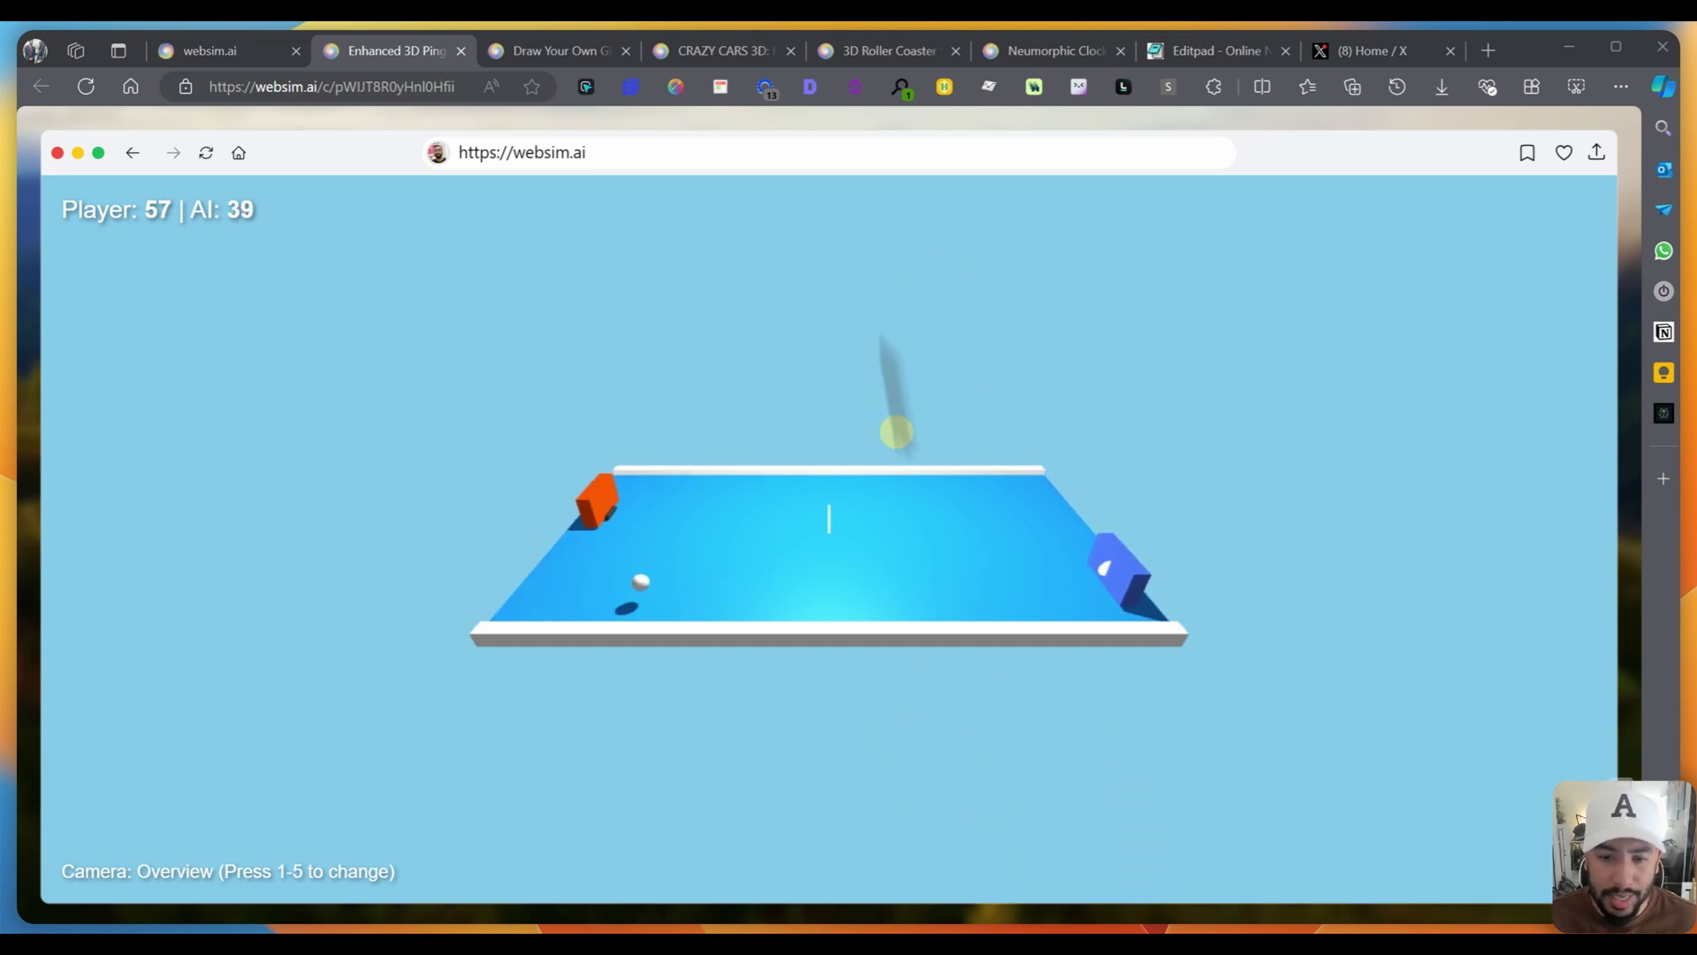
Step: Brush-draw a circle across three frames in Draw Your Own Gif and generate the animated GIF
left_click(542, 51)
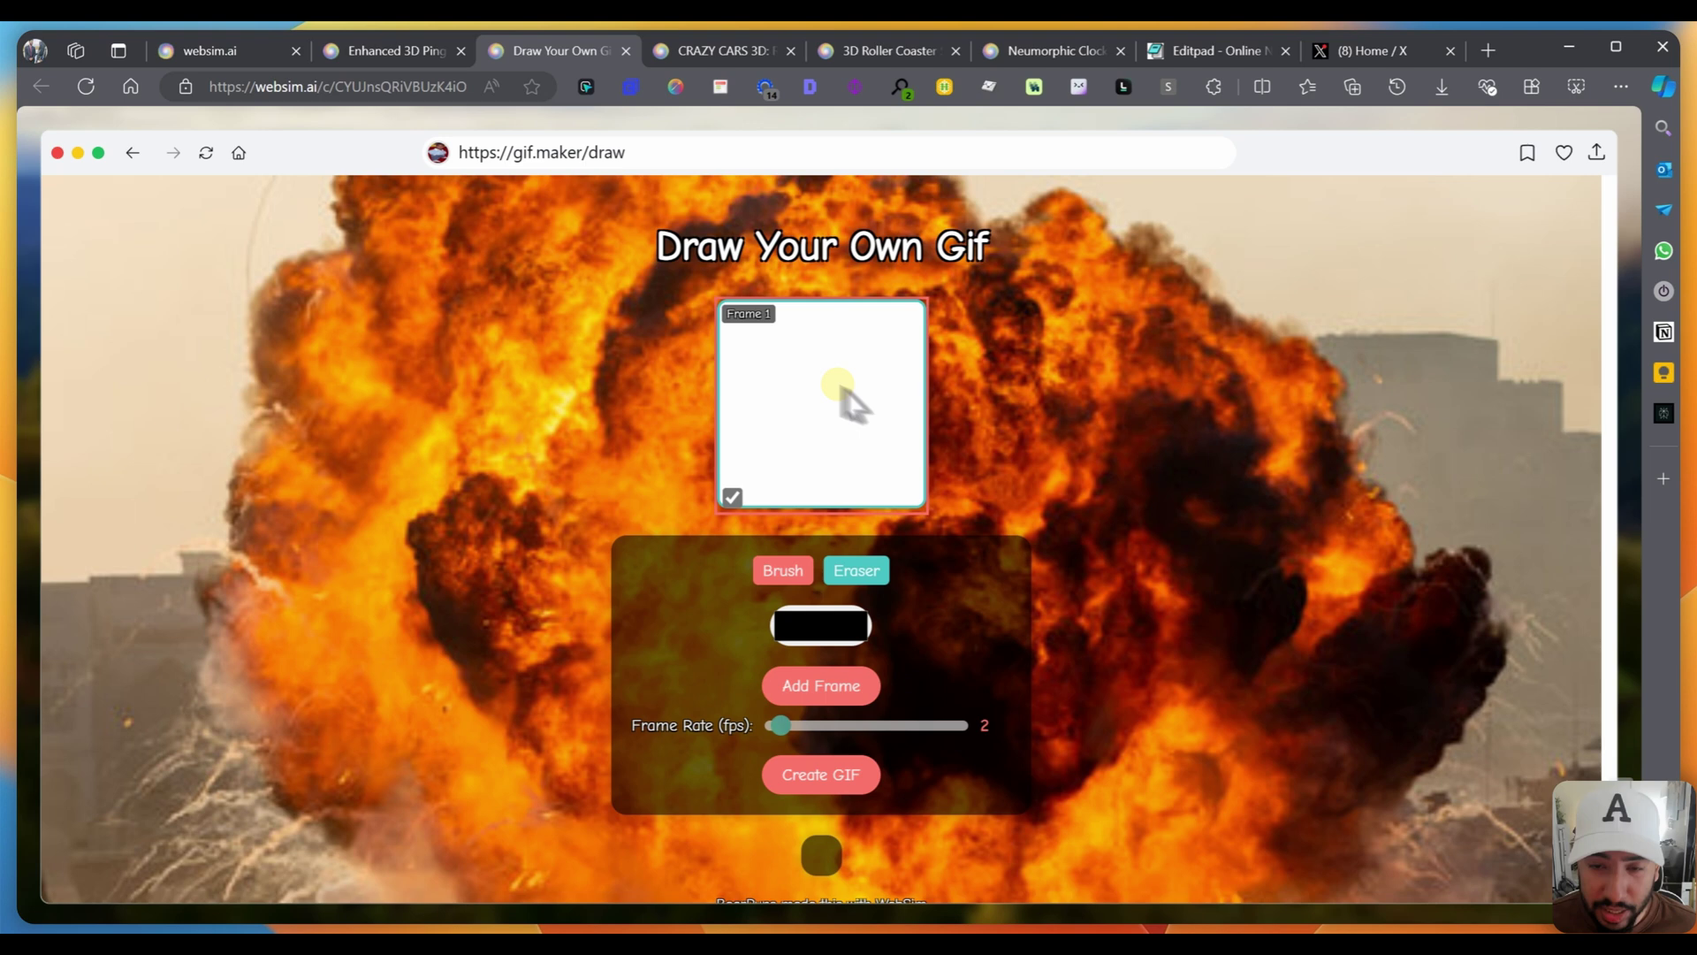
left_click(781, 573)
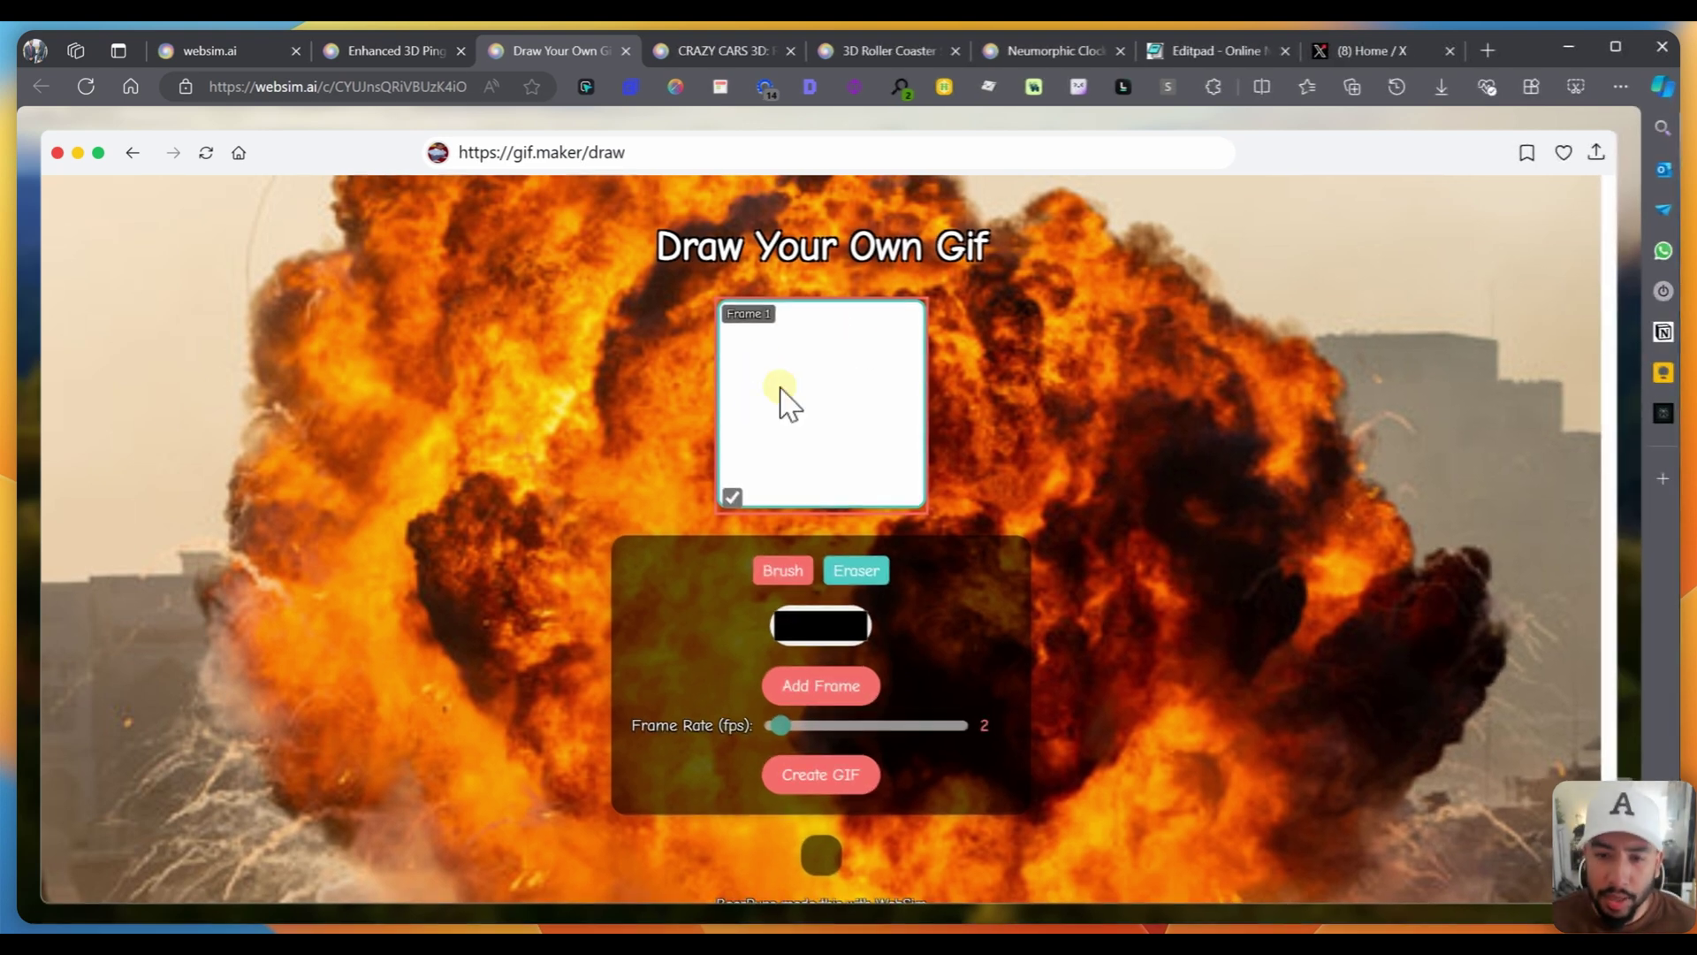
mouse_move(780, 365)
left_mouse_down()
mouse_move(758, 442)
mouse_move(785, 447)
left_mouse_up()
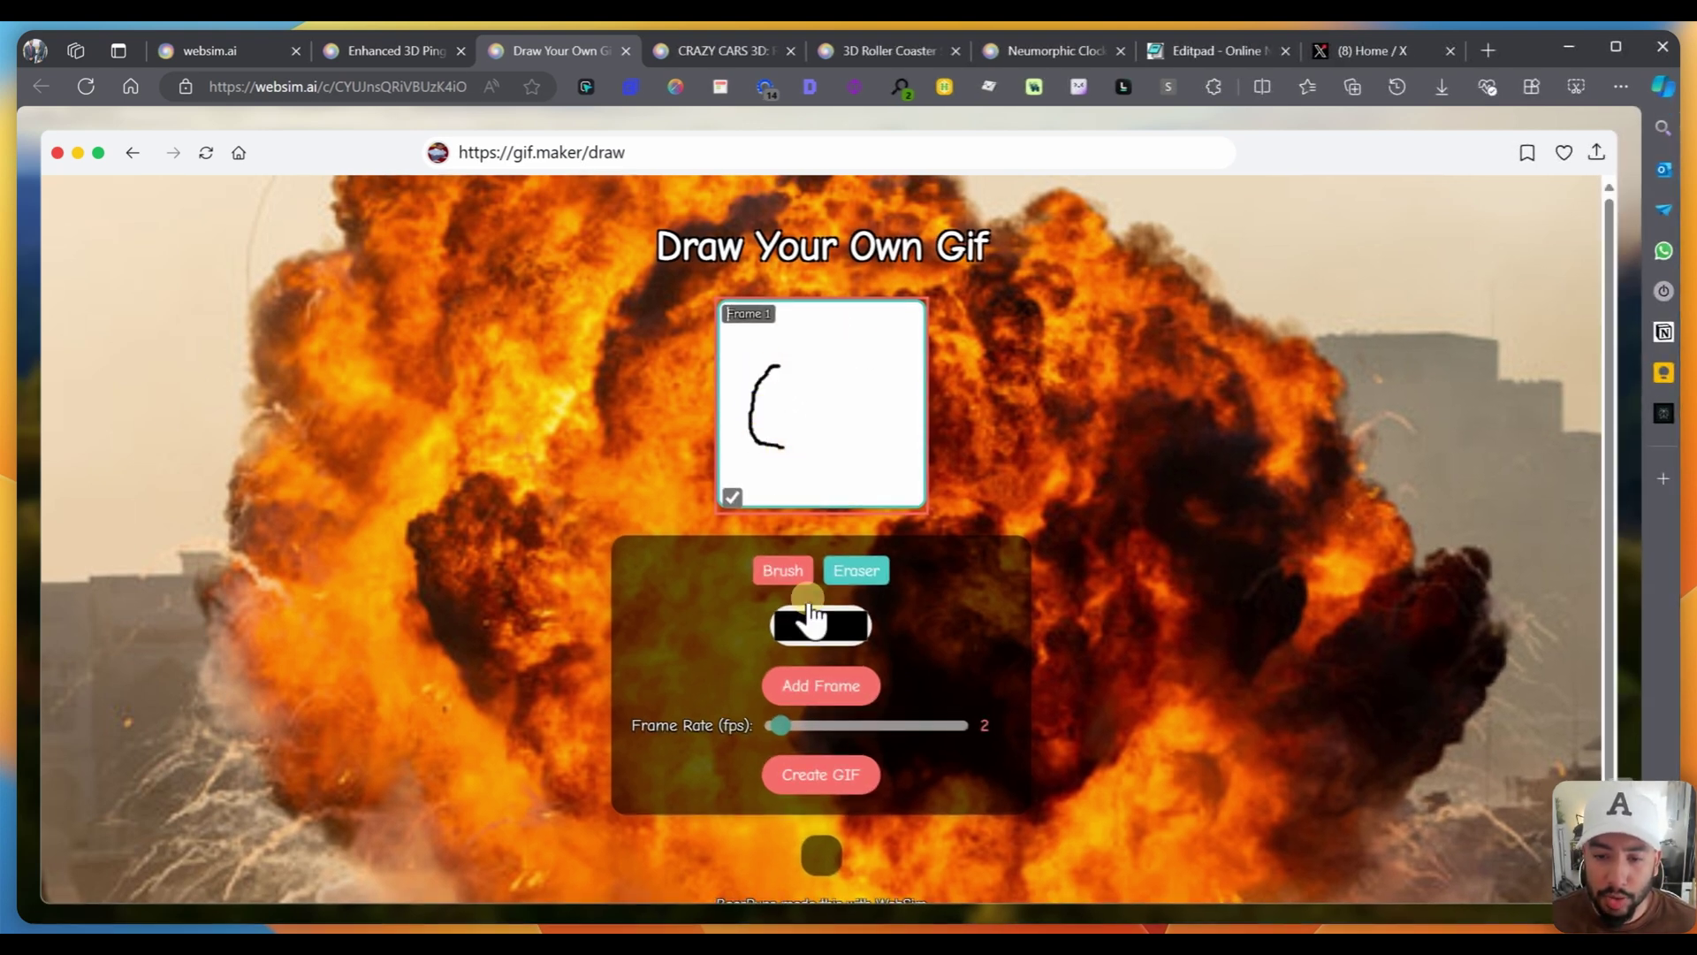
left_click(823, 693)
mouse_move(880, 389)
left_mouse_down()
mouse_move(970, 443)
mouse_move(968, 422)
mouse_move(1071, 343)
left_mouse_up()
left_click(841, 686)
left_click(820, 774)
scroll(762, 478, "down", 3)
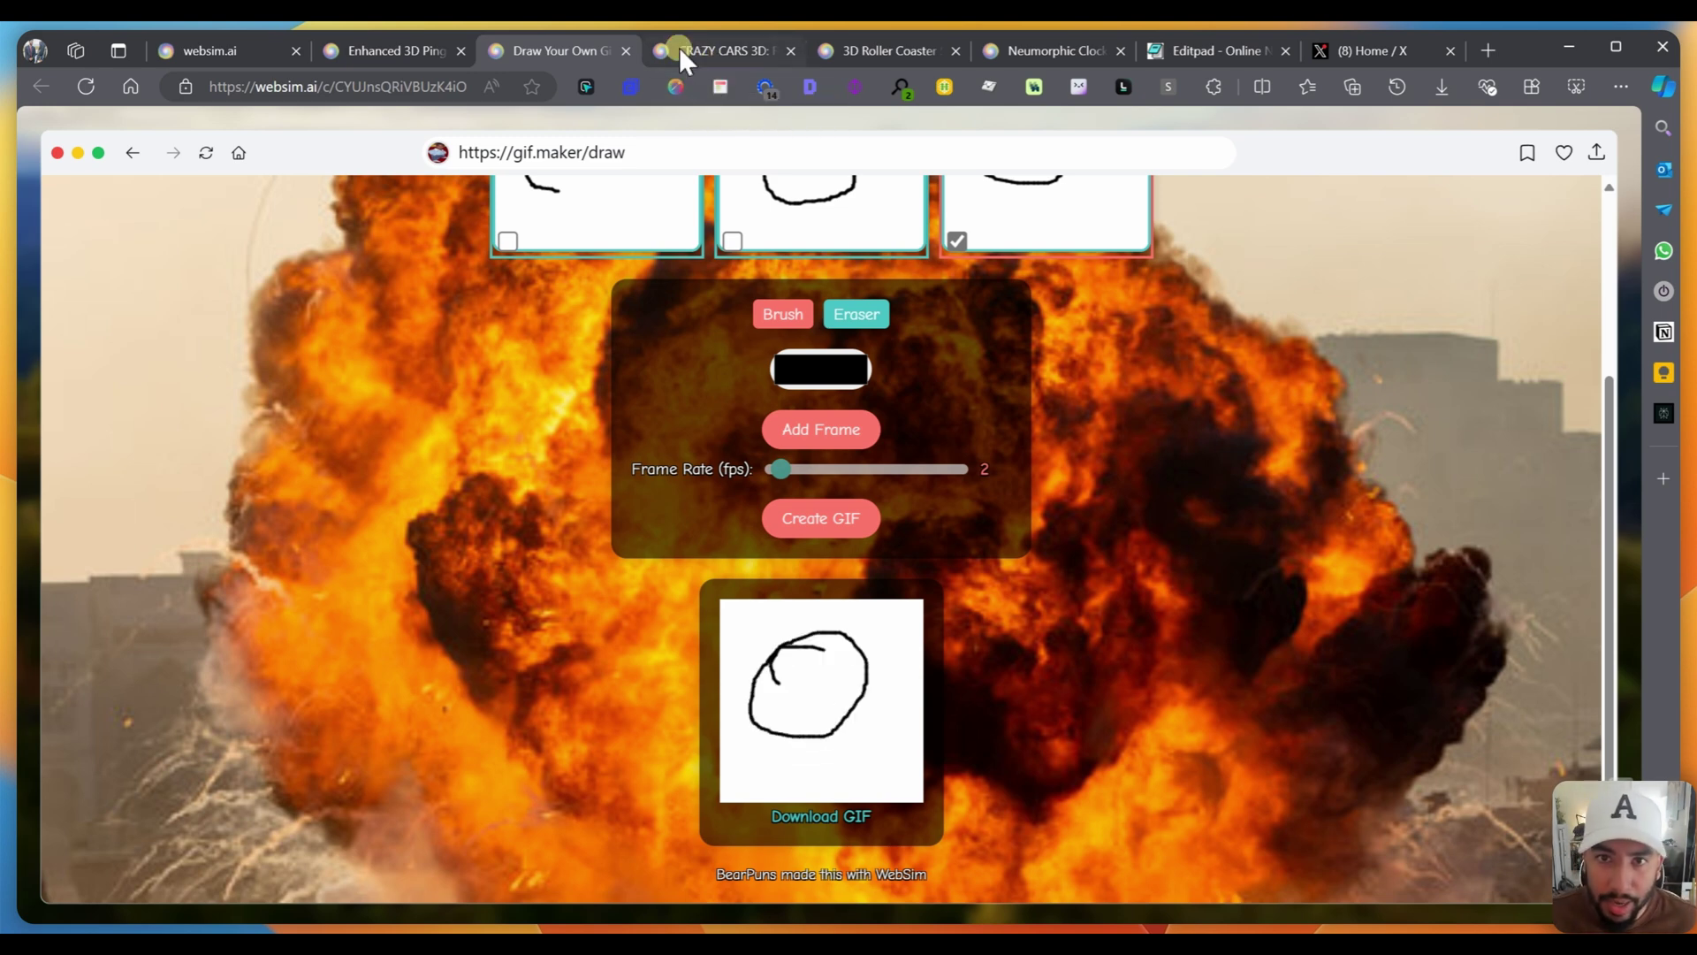
Step: Drive the red car forward and steer it left around the road in CRAZY CARS 3D
left_click(679, 49)
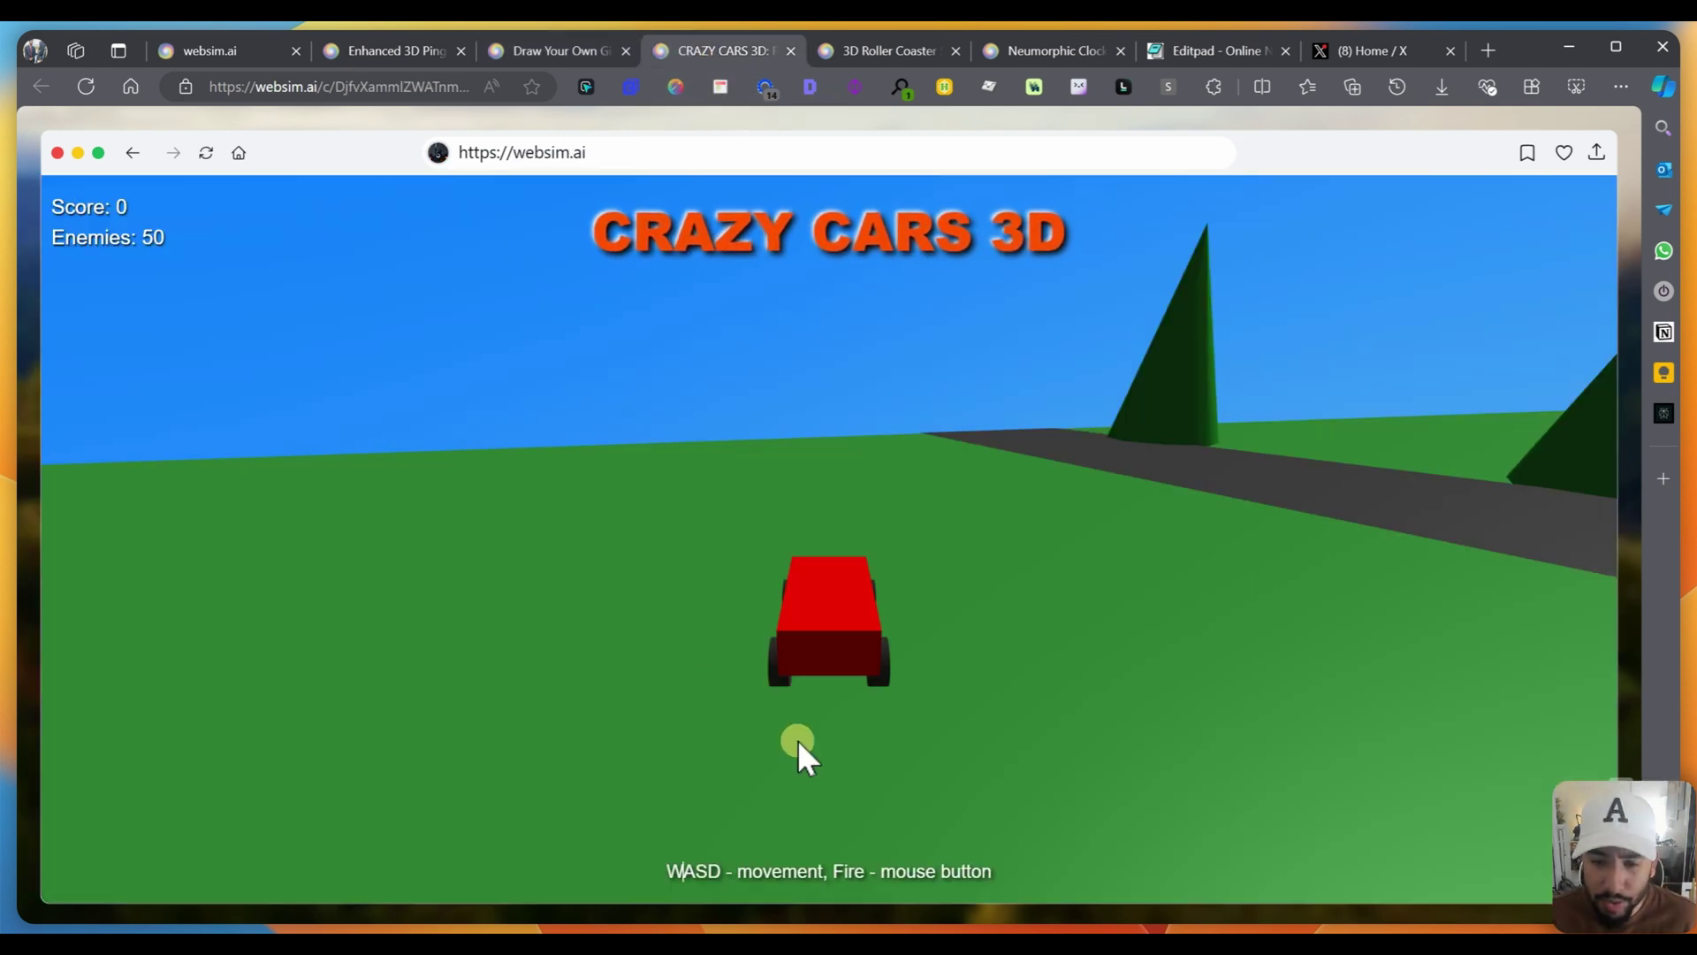
key("w")
key("d")
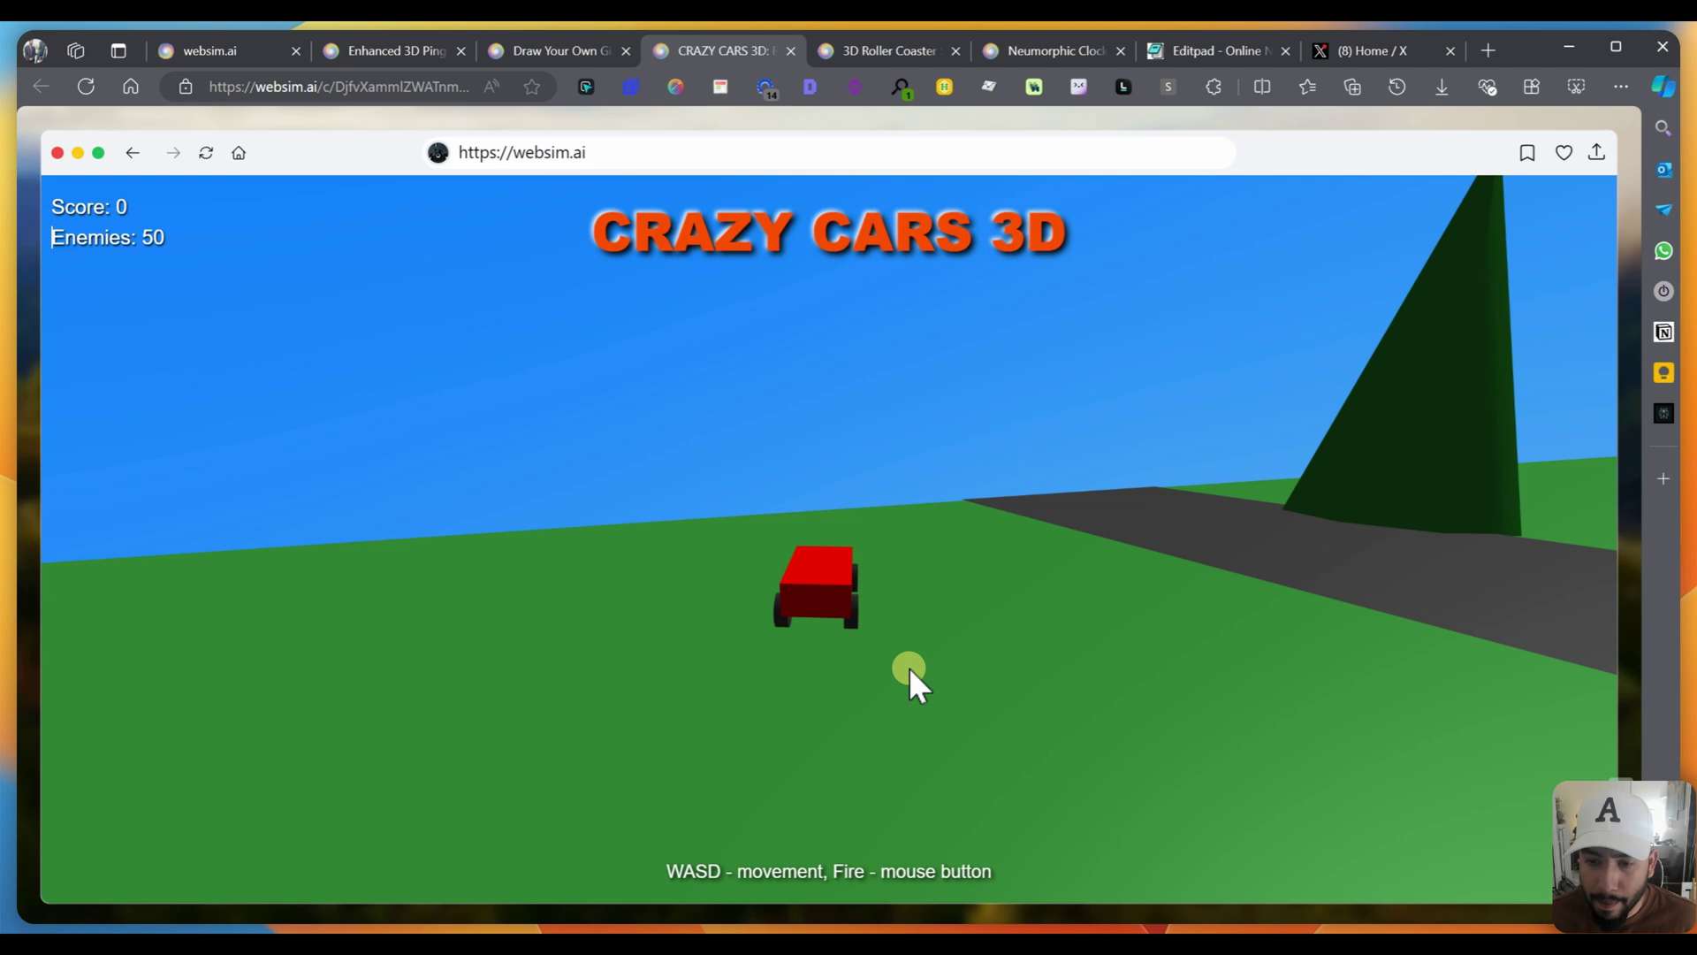
key("a")
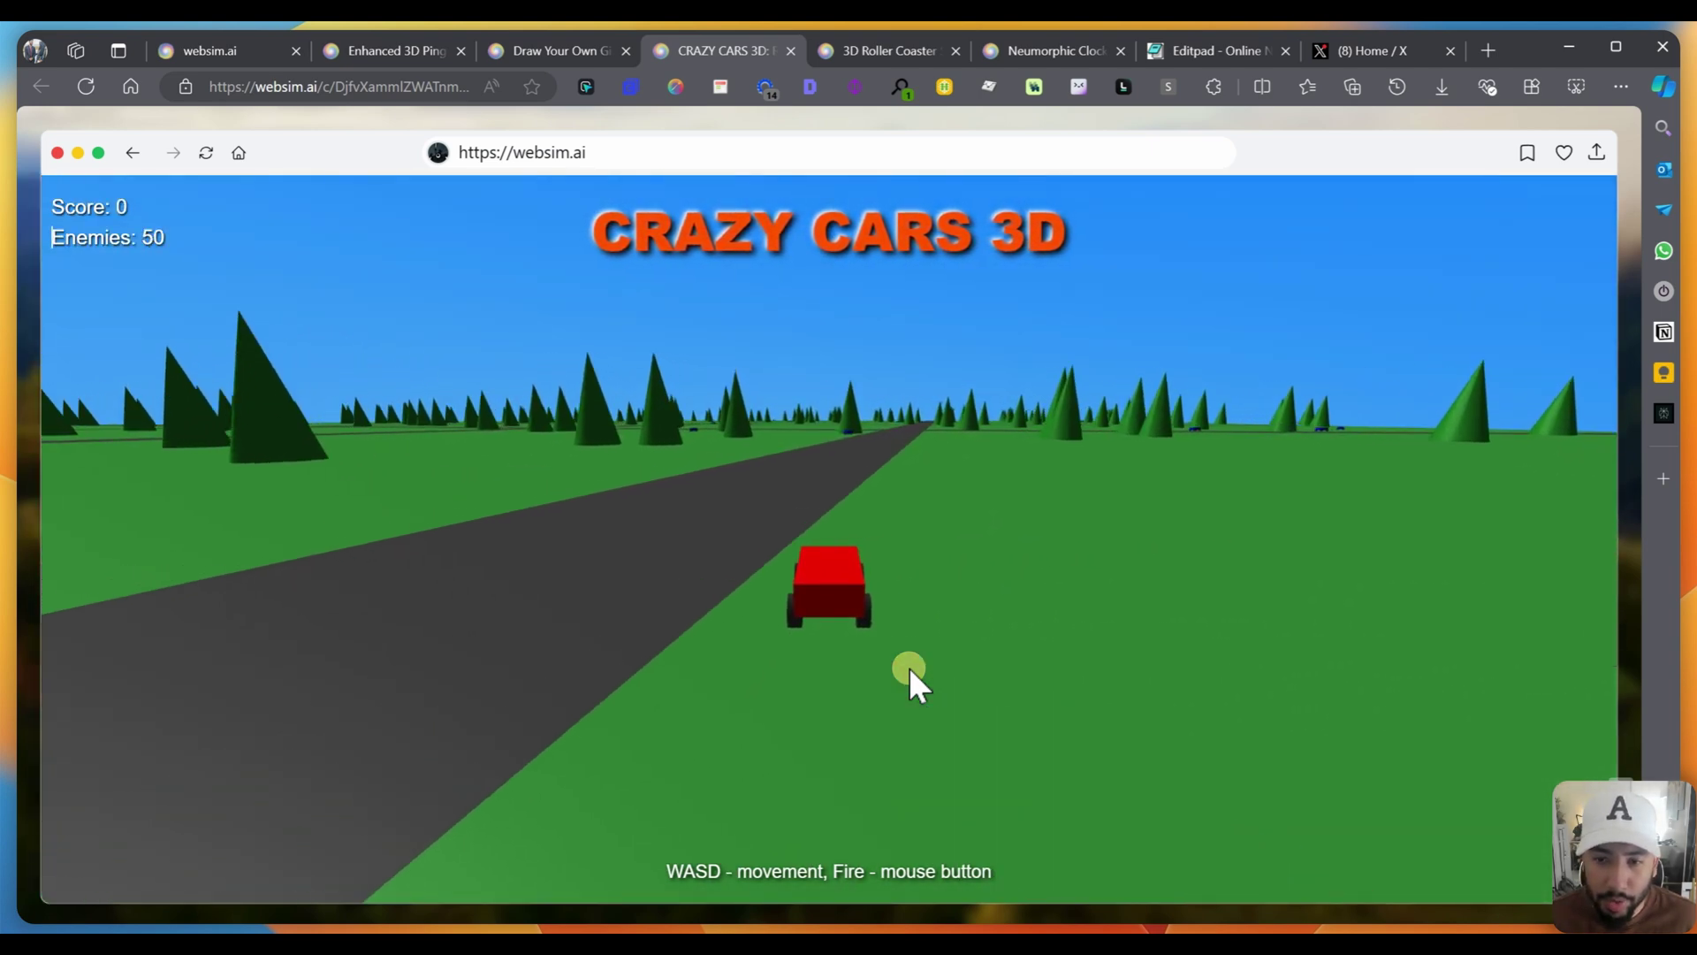
key("a")
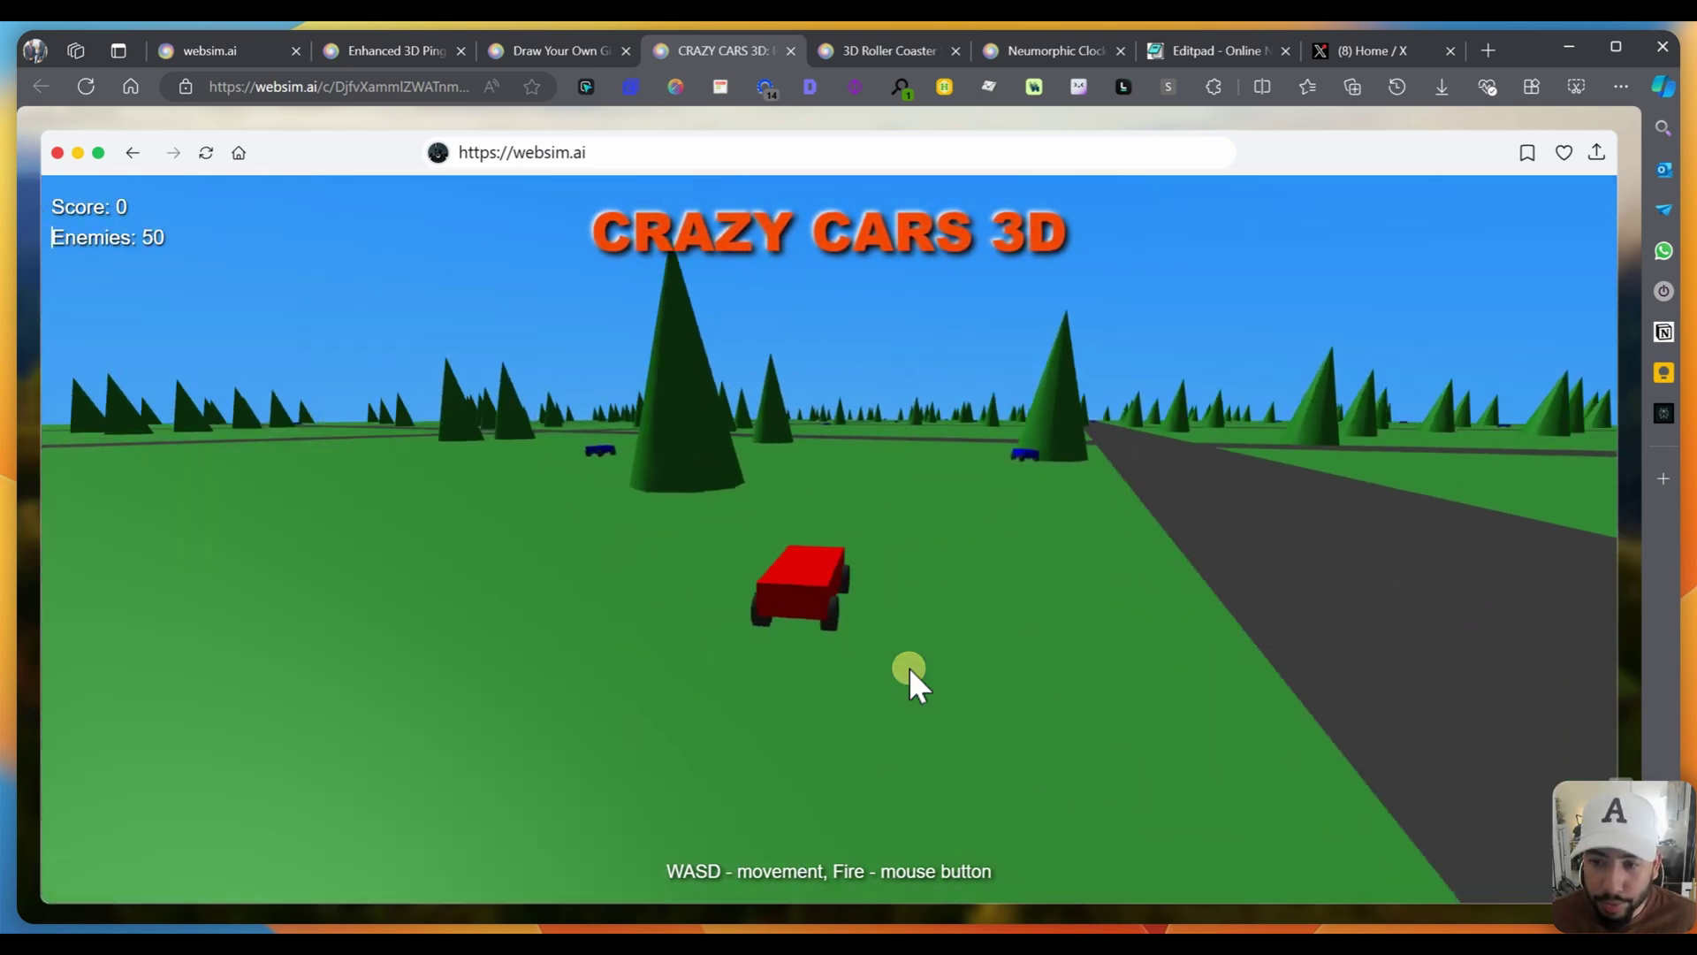
key("a")
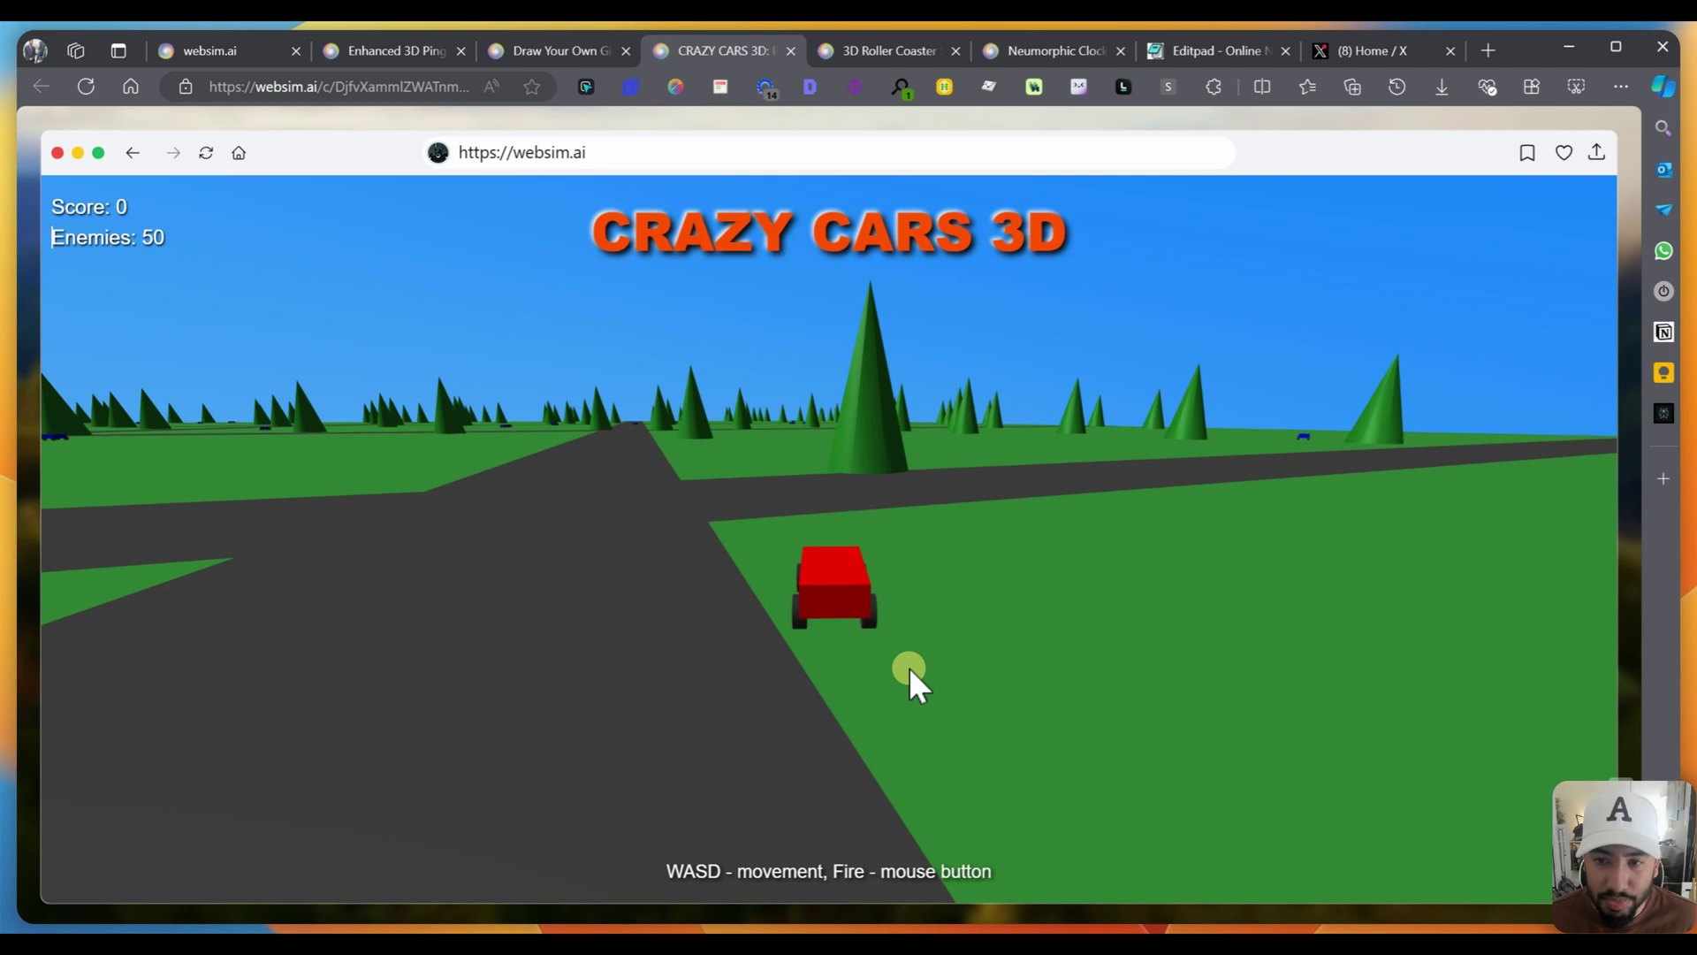
key("a")
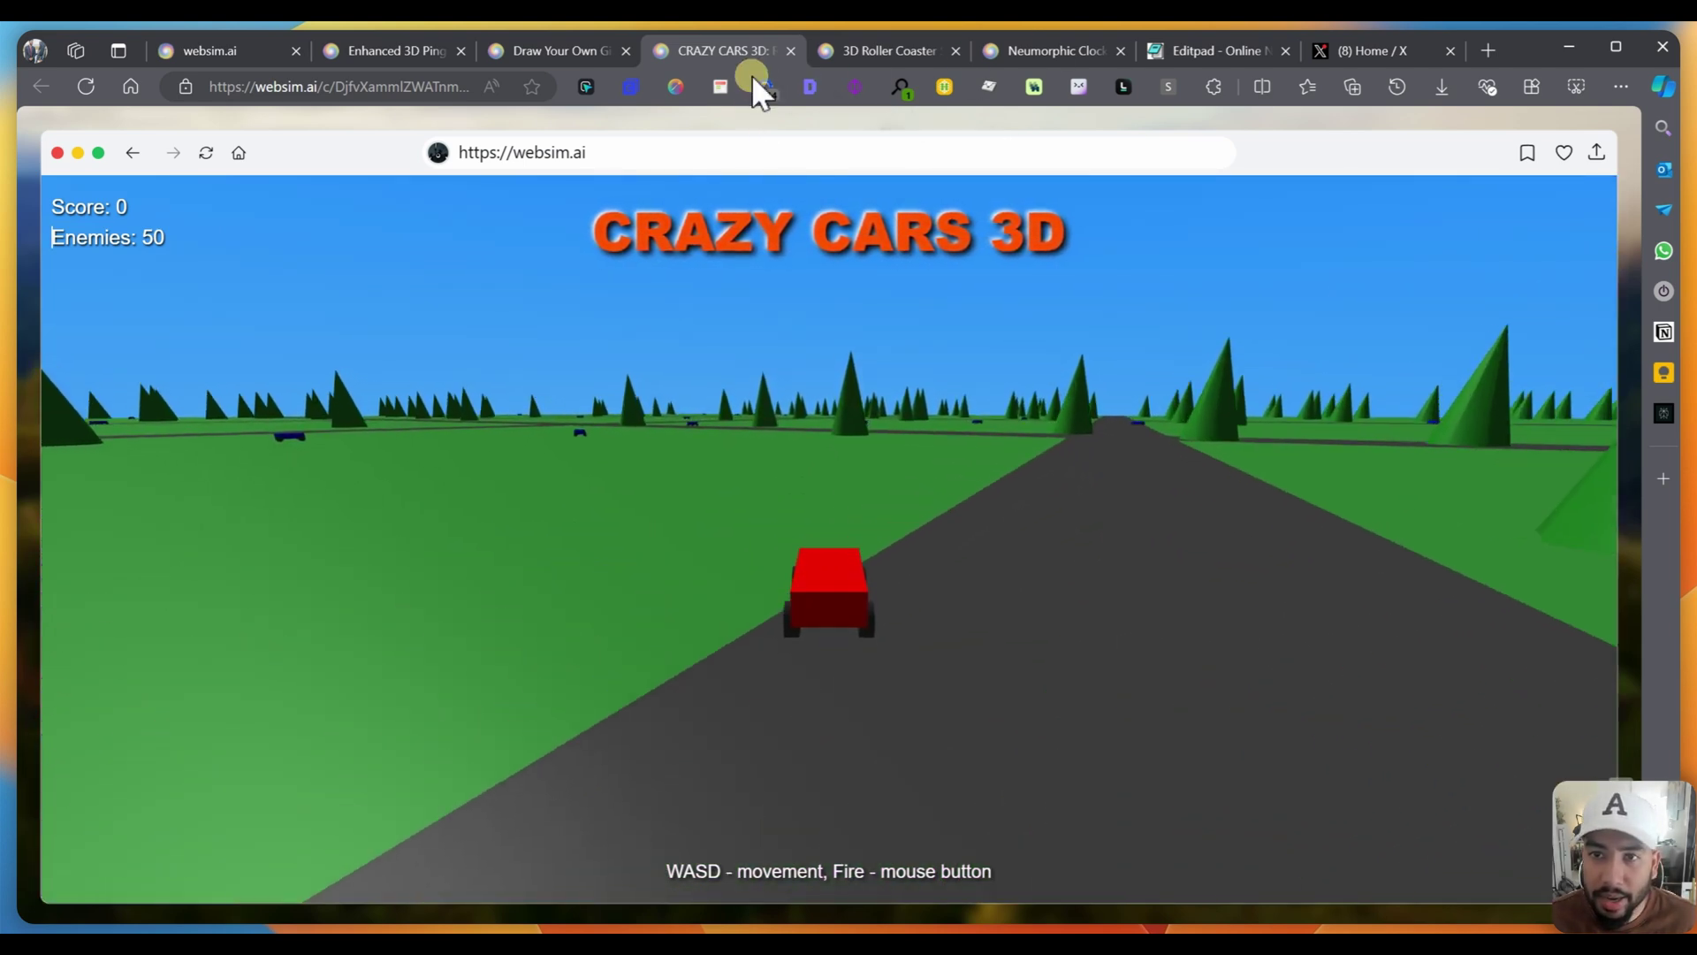
Step: Resume the roller coaster, switch to a night sky, generate a new track and begin riding
left_click(891, 51)
left_click(870, 642)
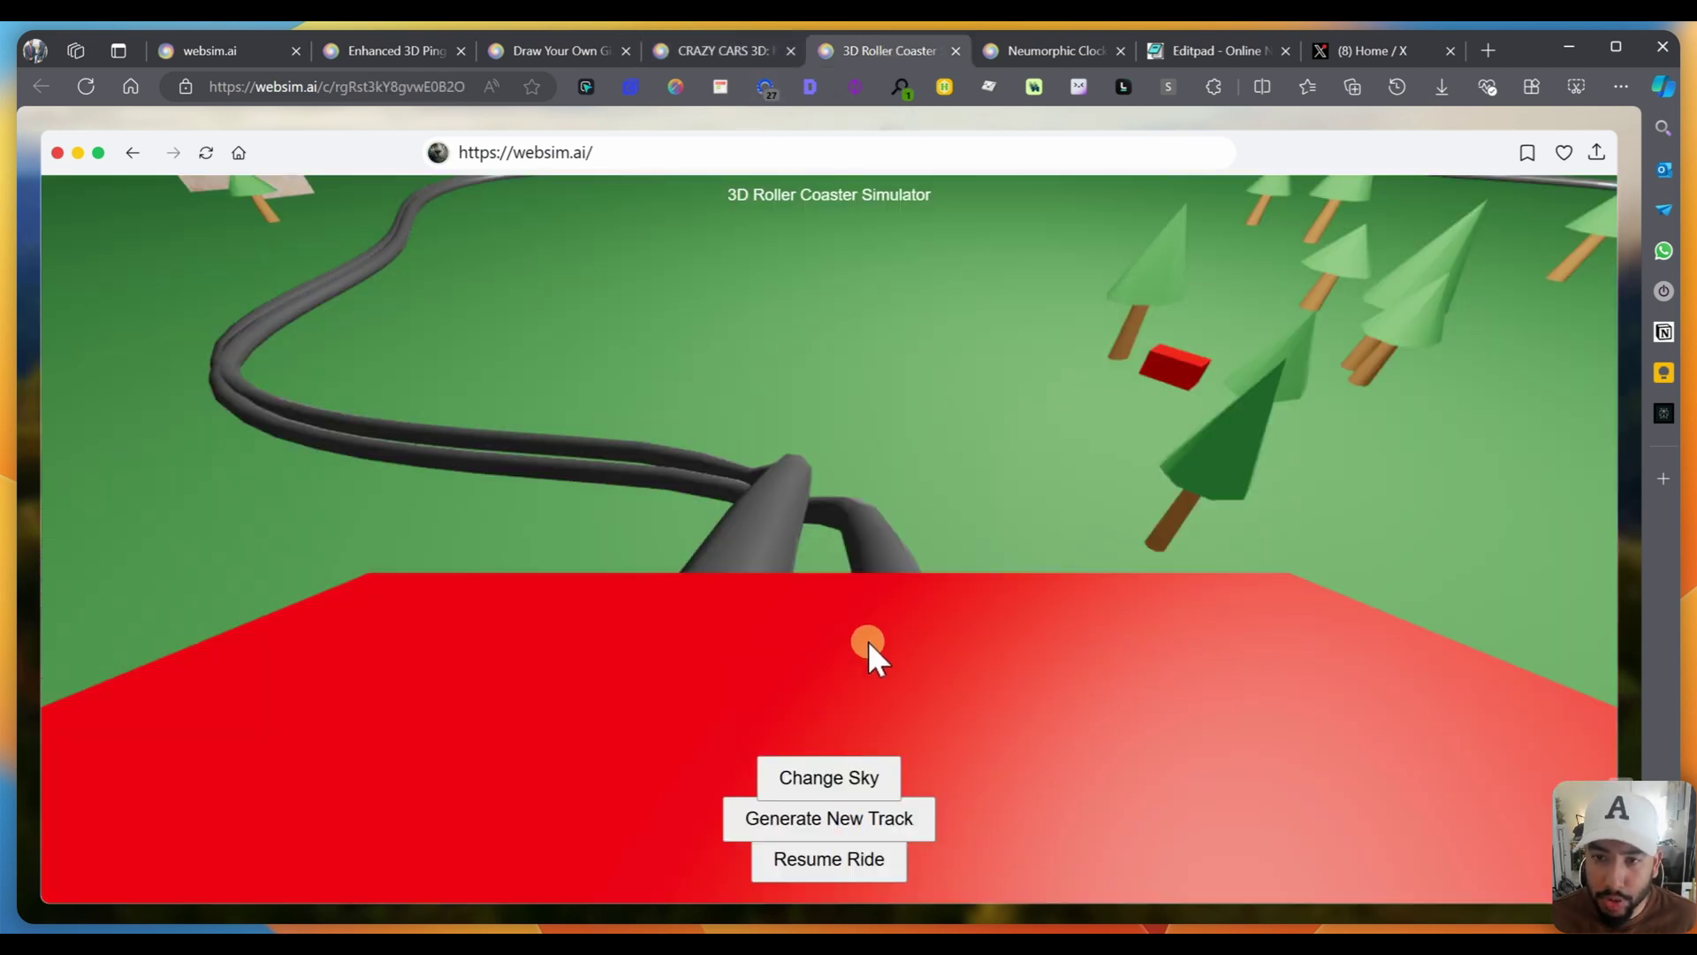
left_click(857, 870)
left_click(835, 779)
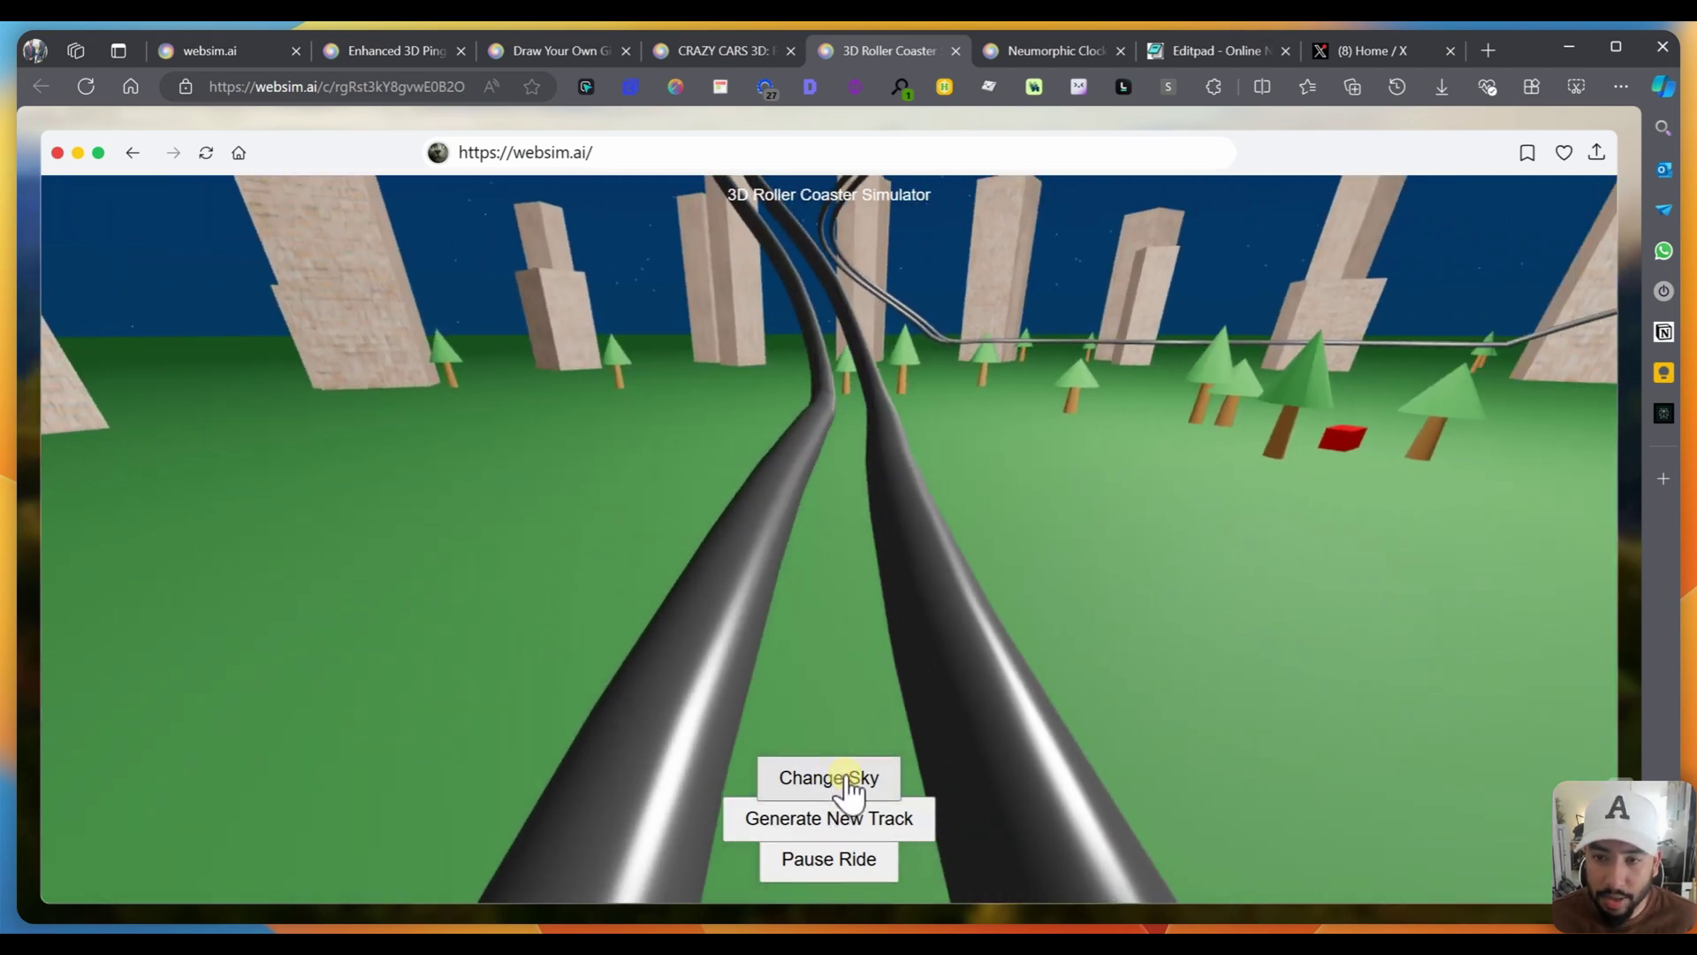
left_click(844, 783)
left_click(822, 836)
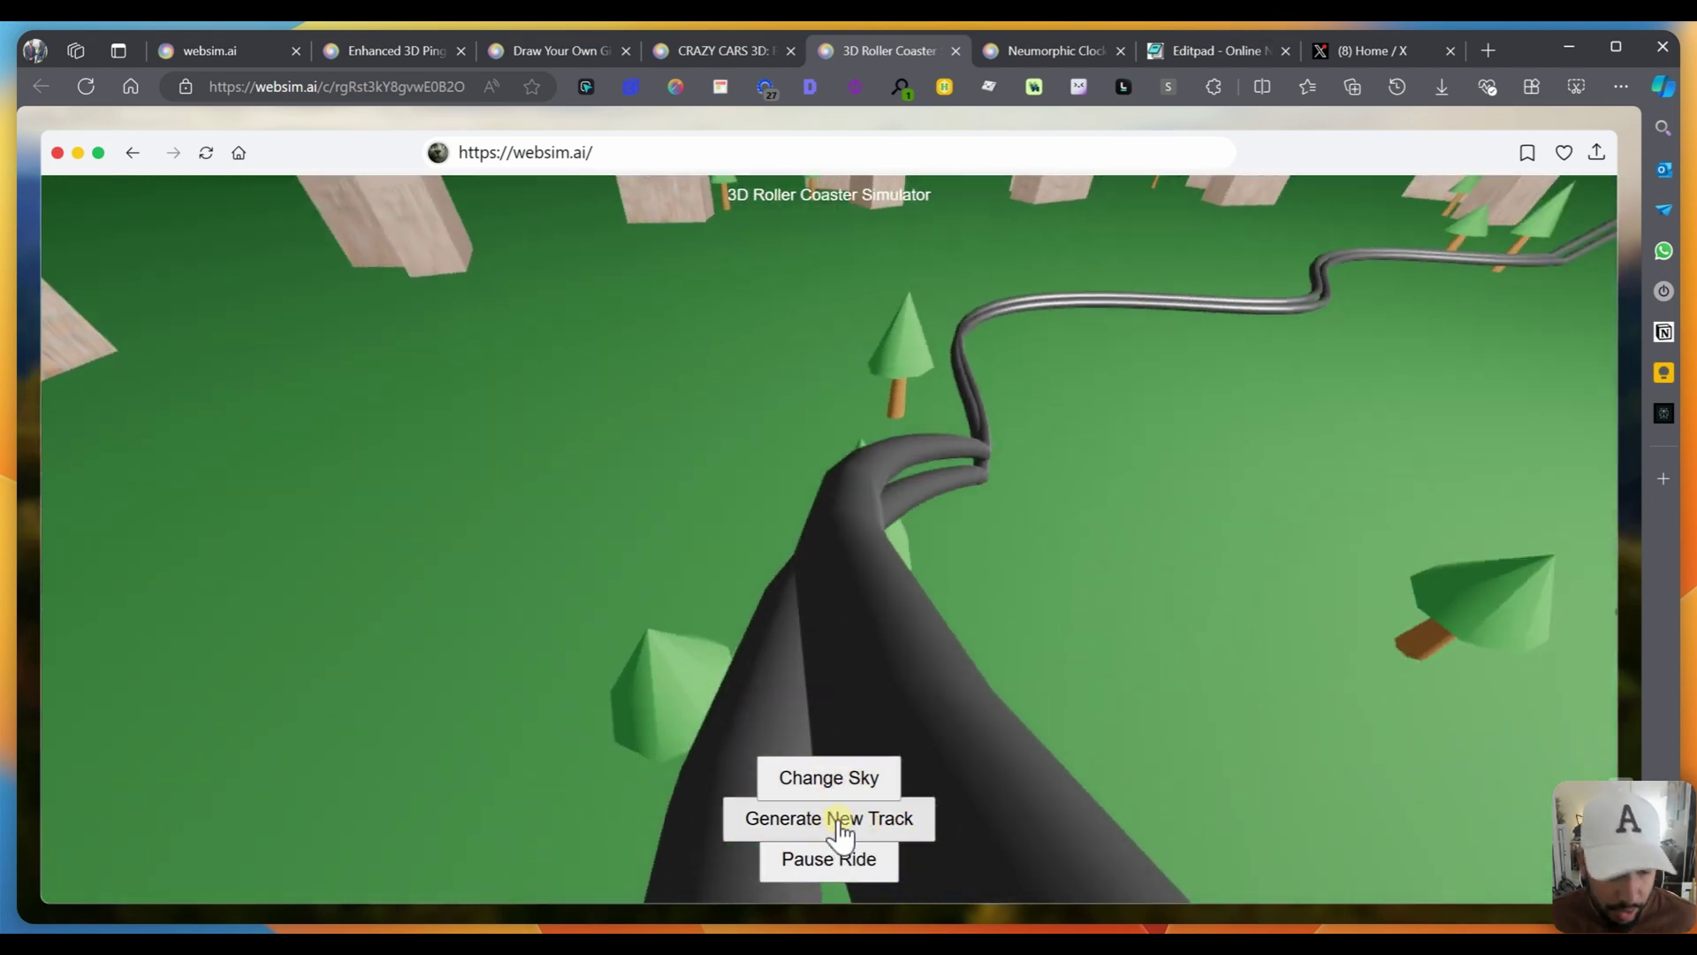
left_click(850, 824)
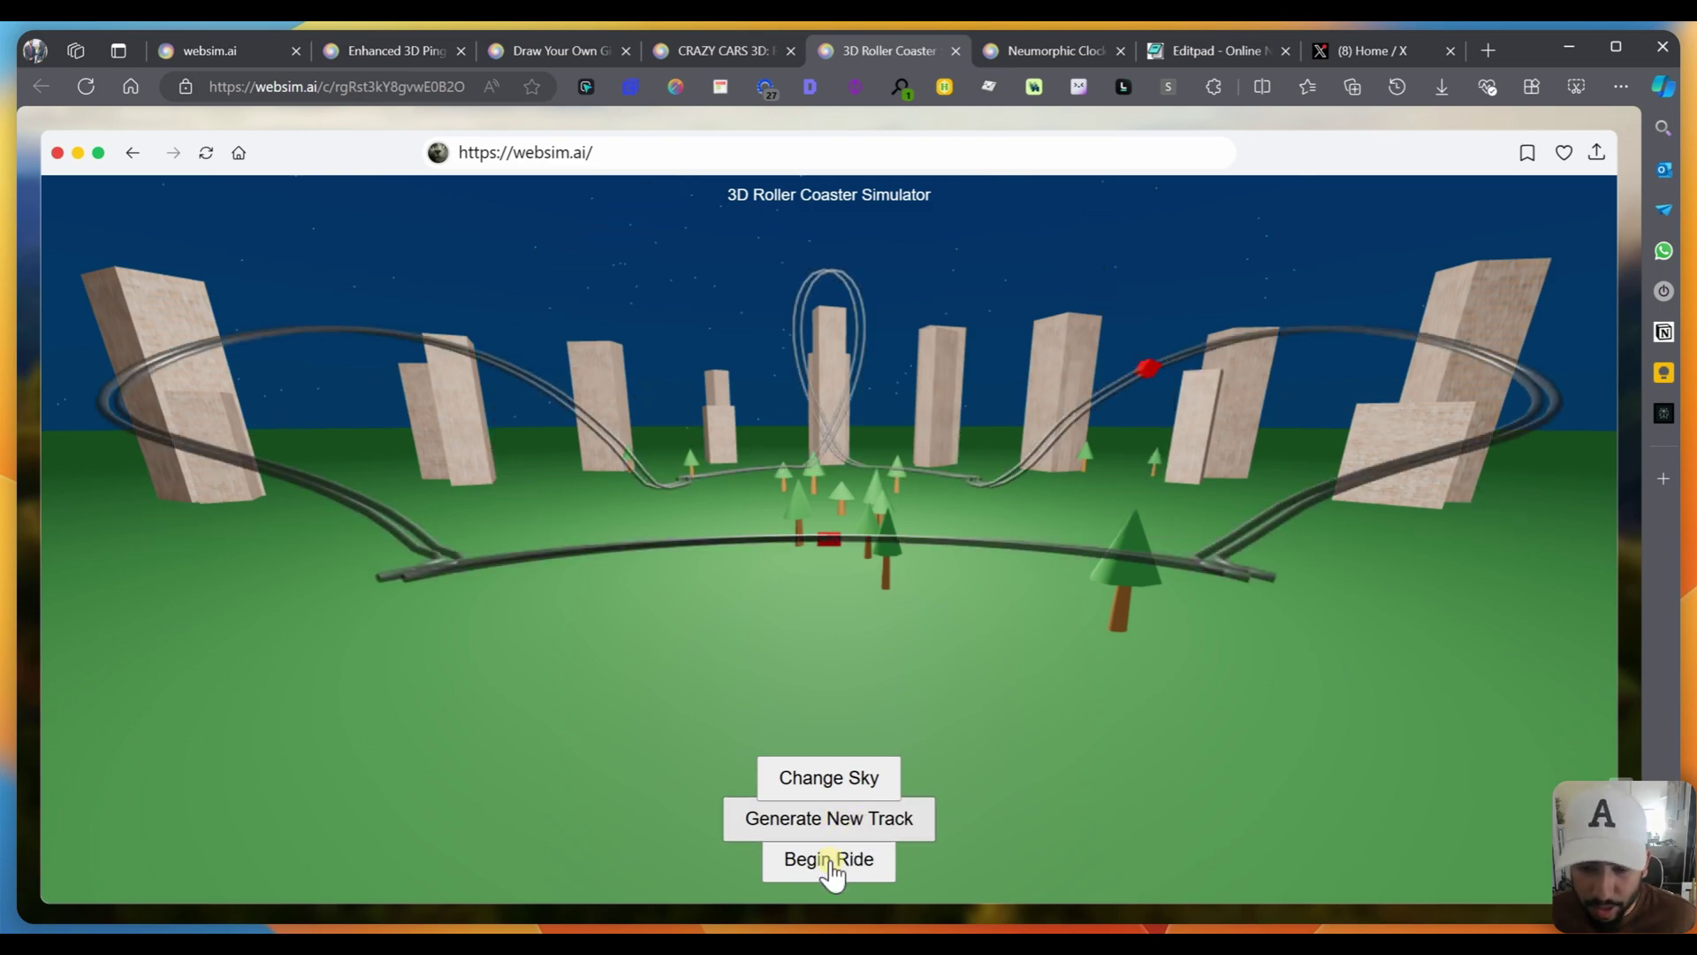
left_click(836, 865)
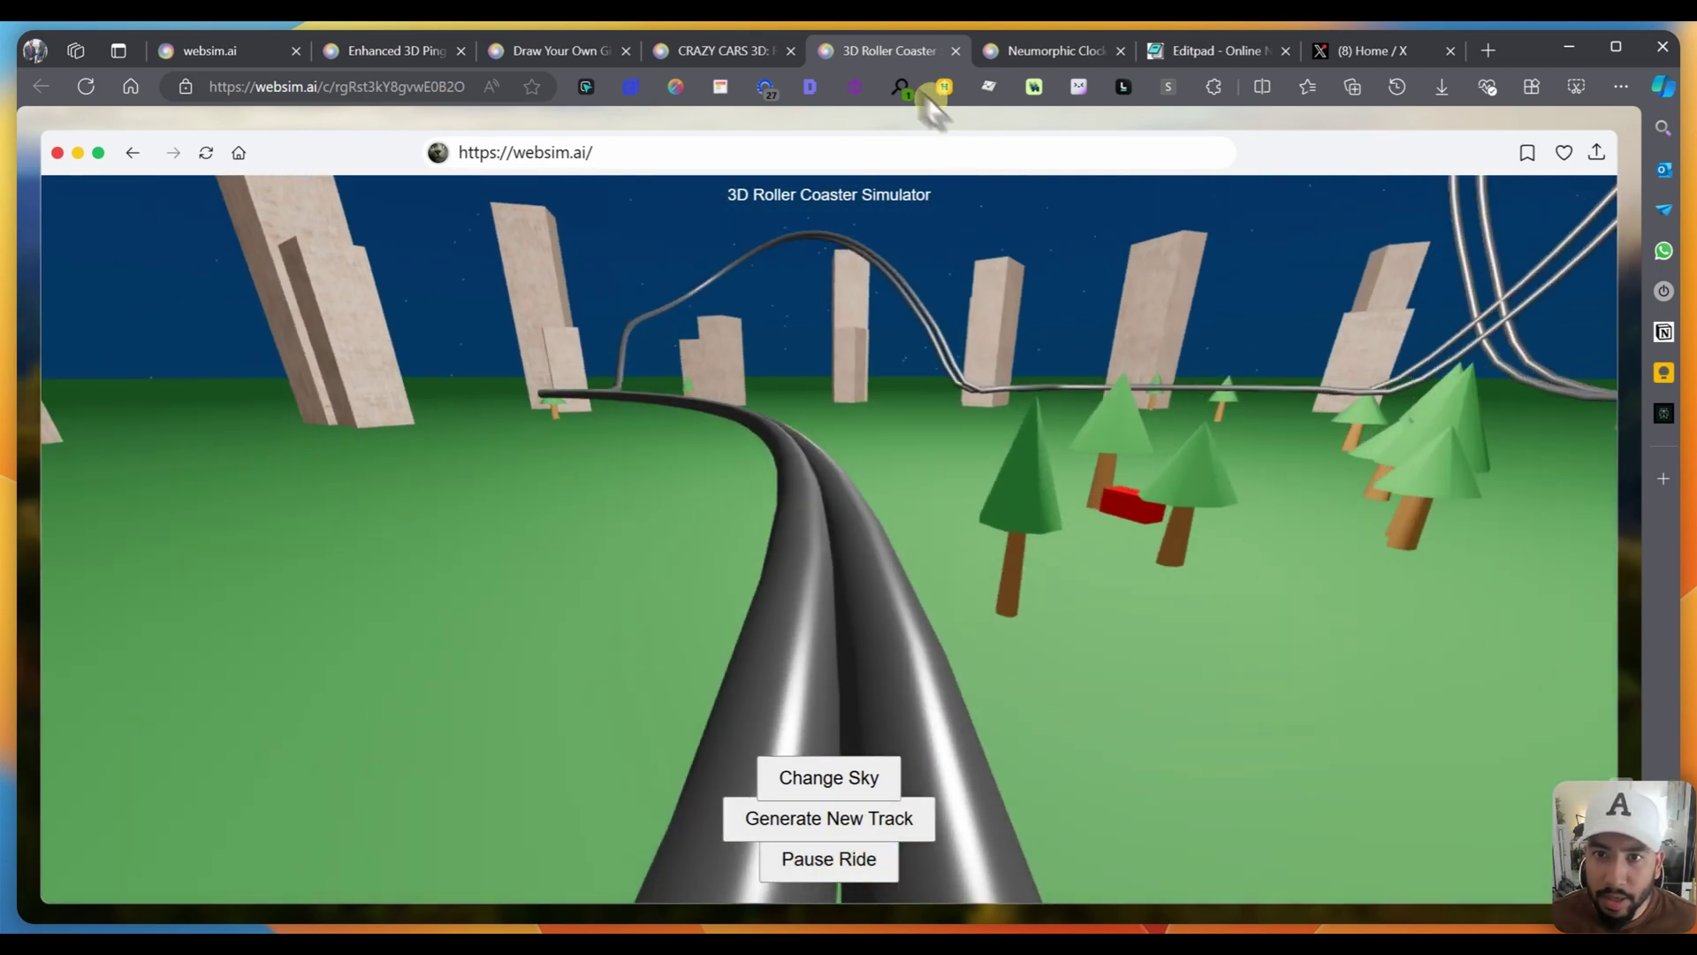
Step: Open the Neumorphic Clock and leave both the 07:30 and 08:00 alarms switched off
left_click(1053, 51)
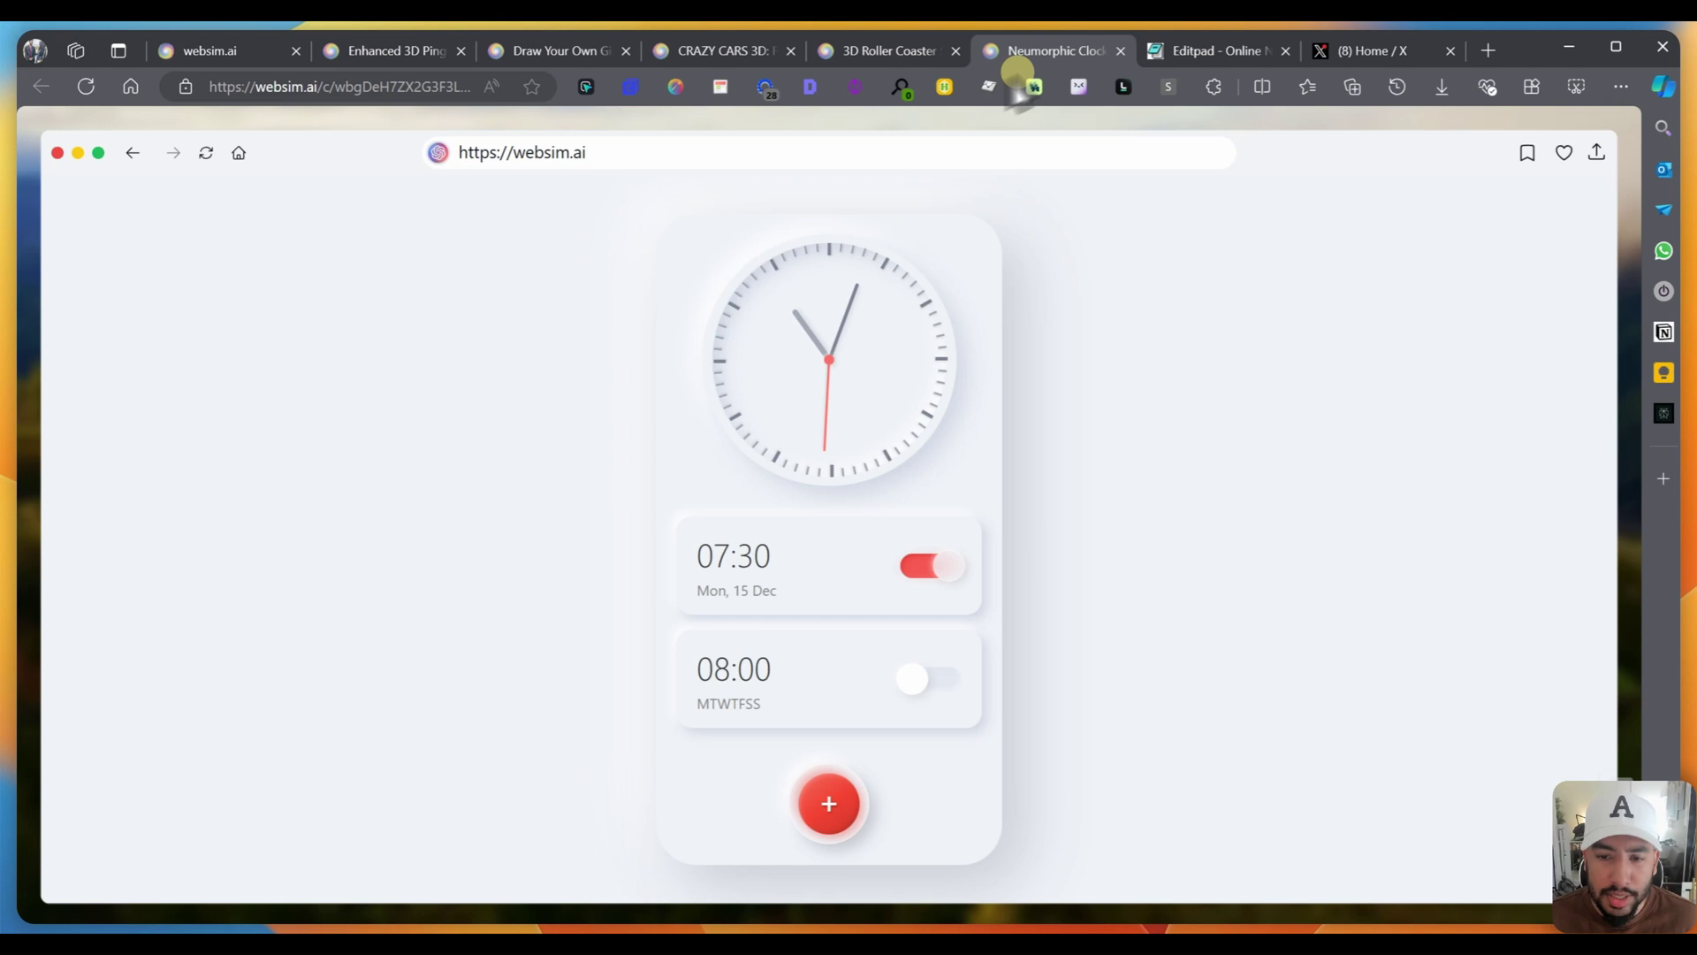
left_click(948, 687)
left_click(950, 576)
left_click(938, 688)
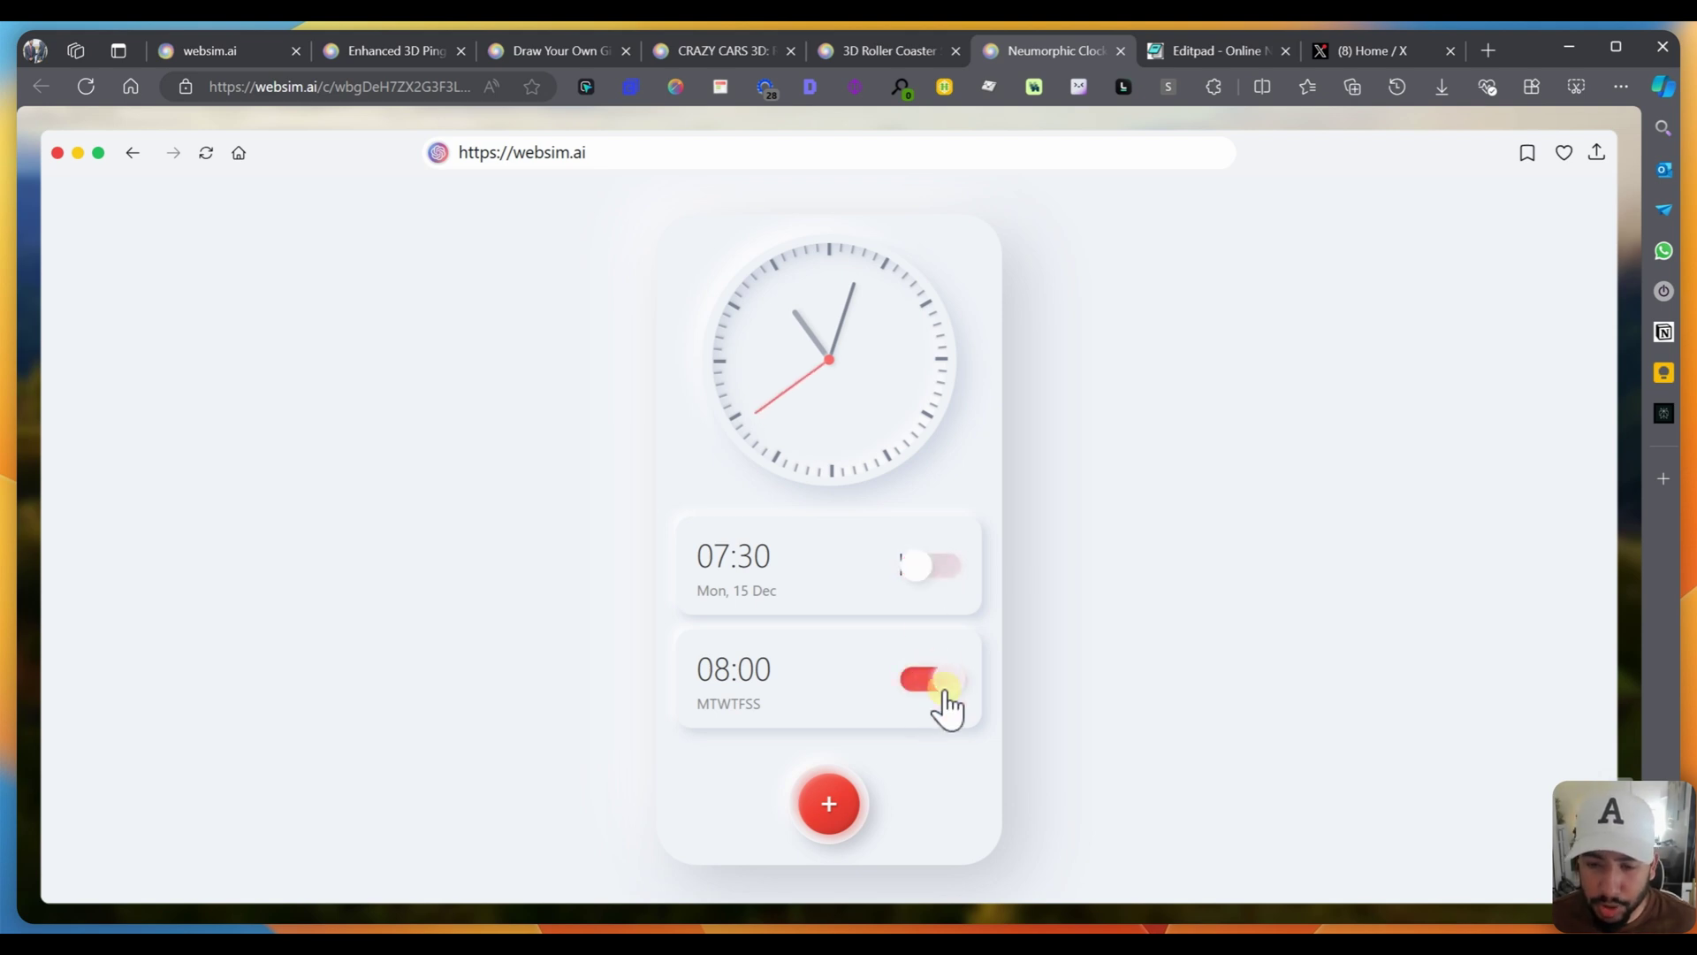
left_click(818, 828)
left_click(831, 804)
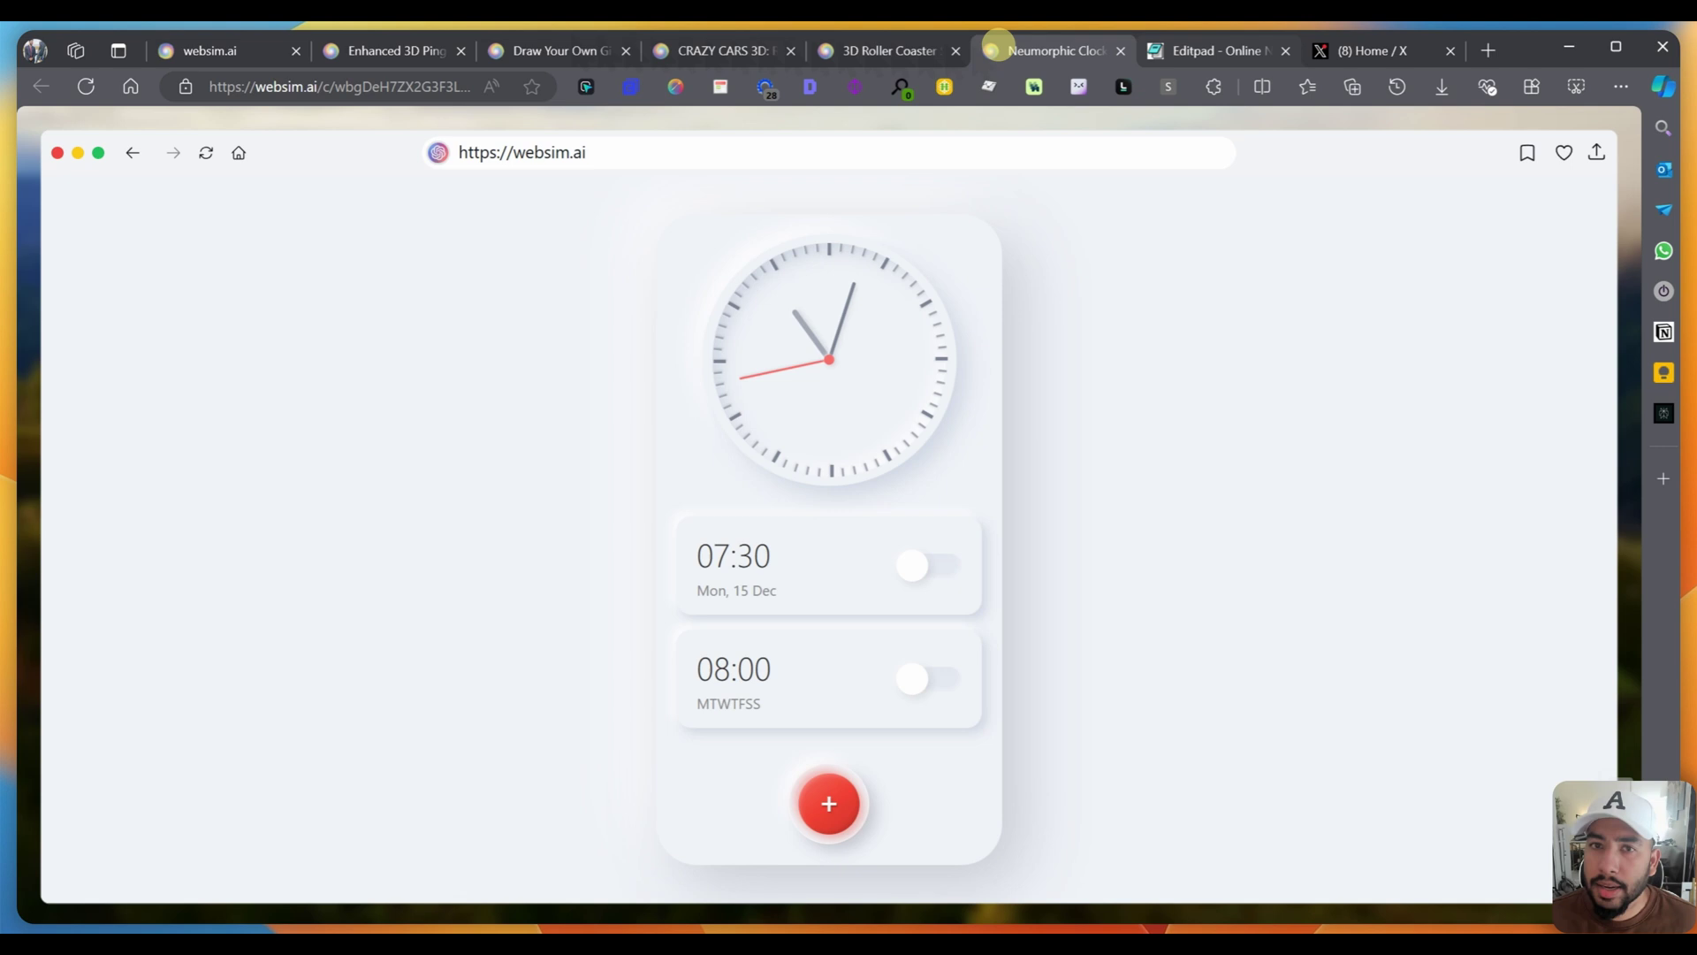
mouse_move(240, 50)
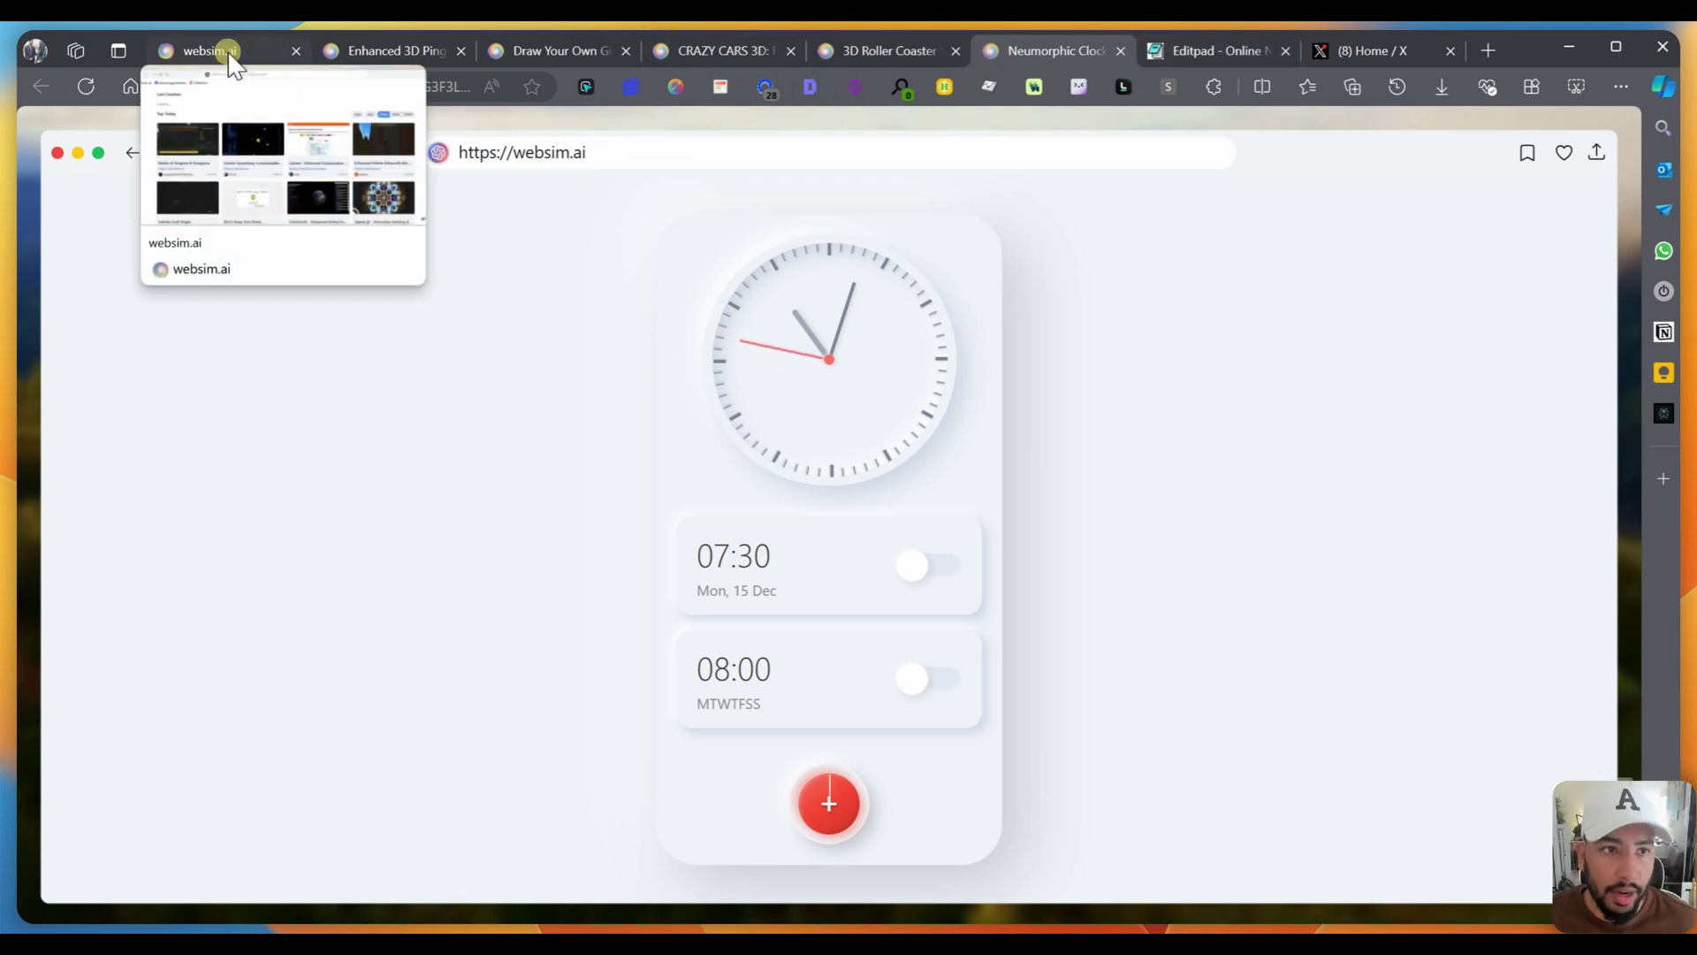
Step: From the websim.ai home page, submit 'youtube.com' to generate a YouTube clone
left_click(228, 52)
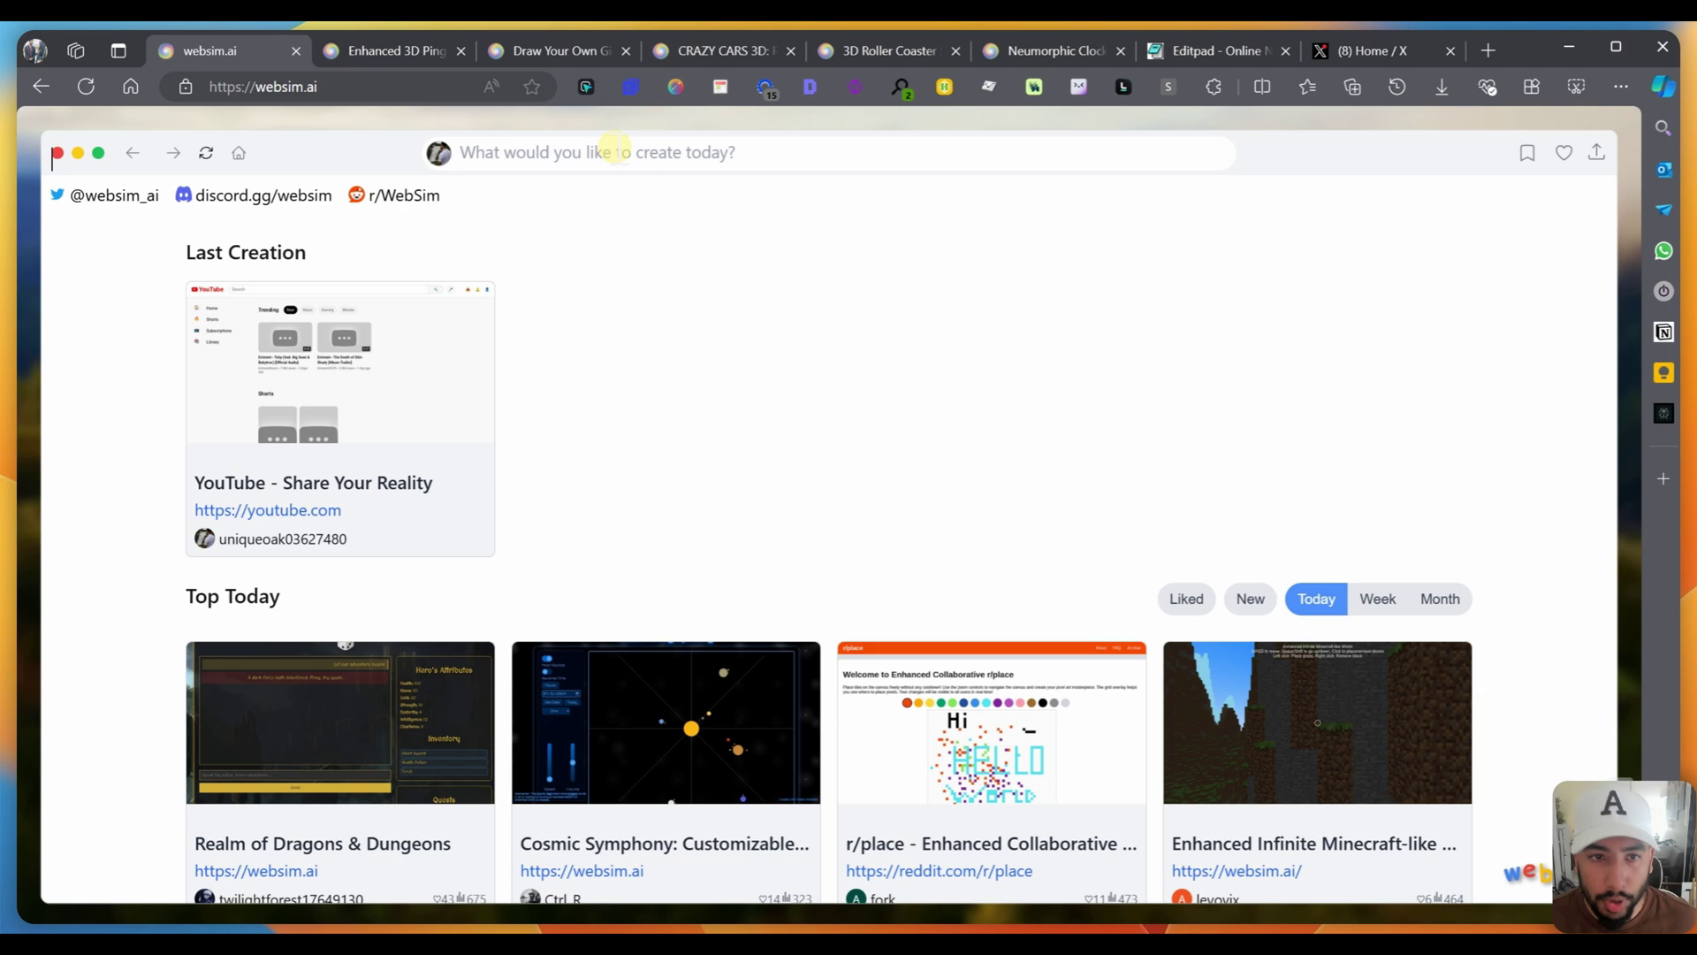
left_click(610, 150)
type("youtube.com")
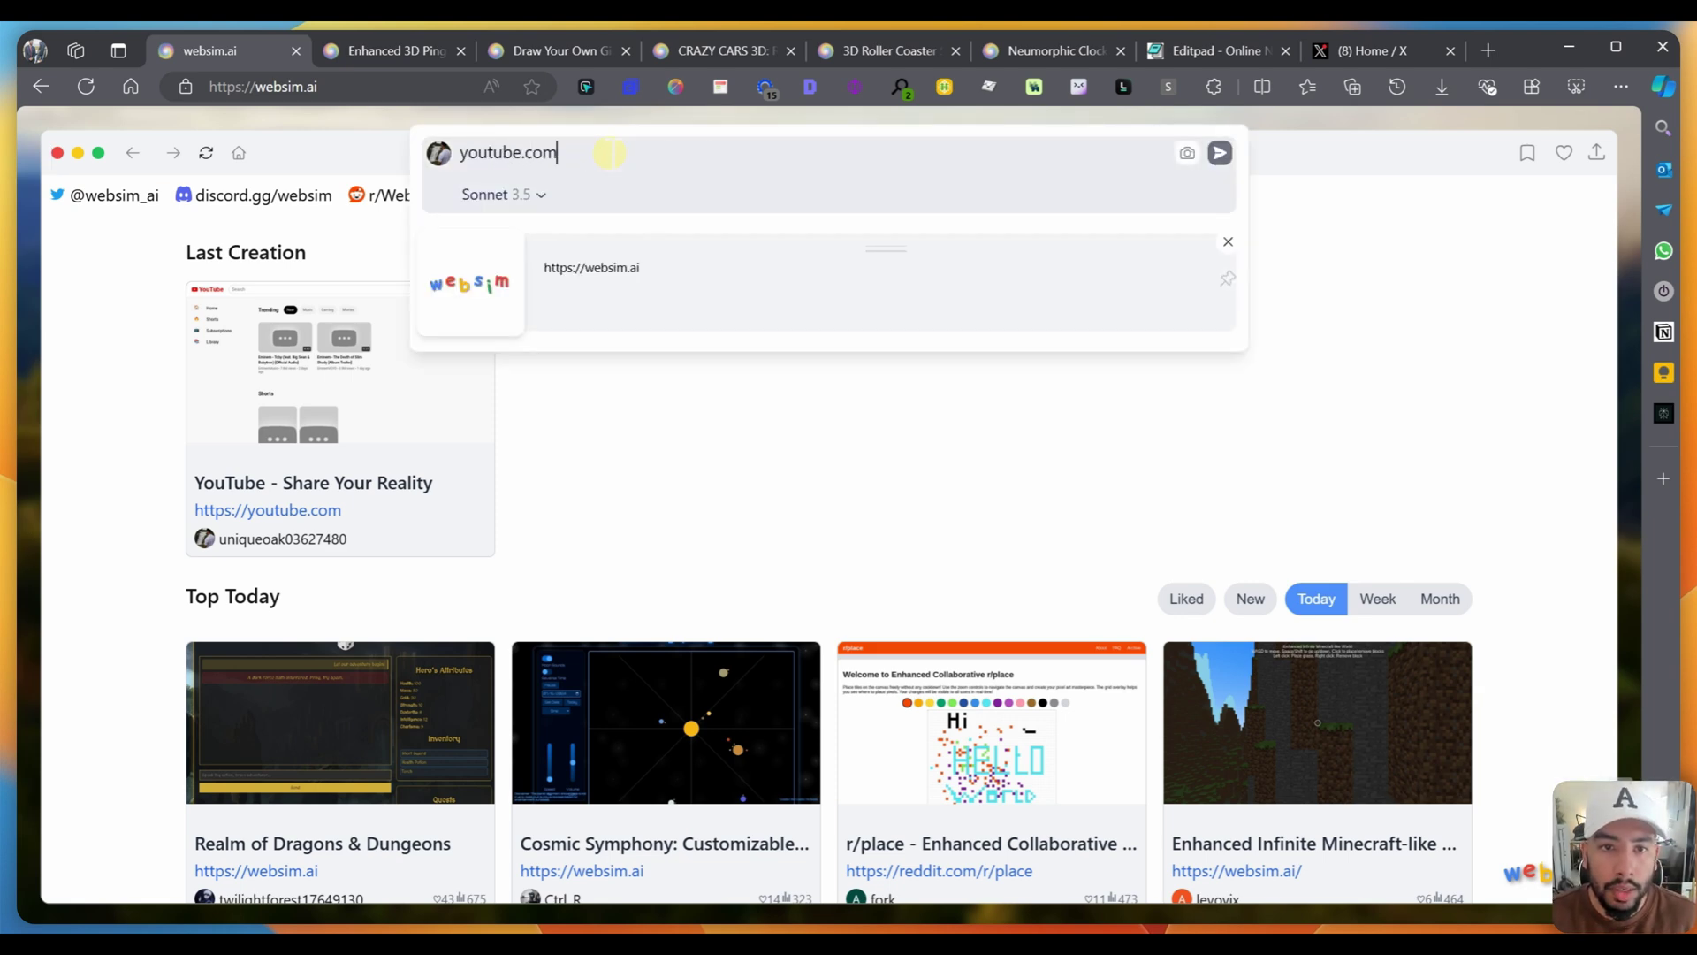
key("Return")
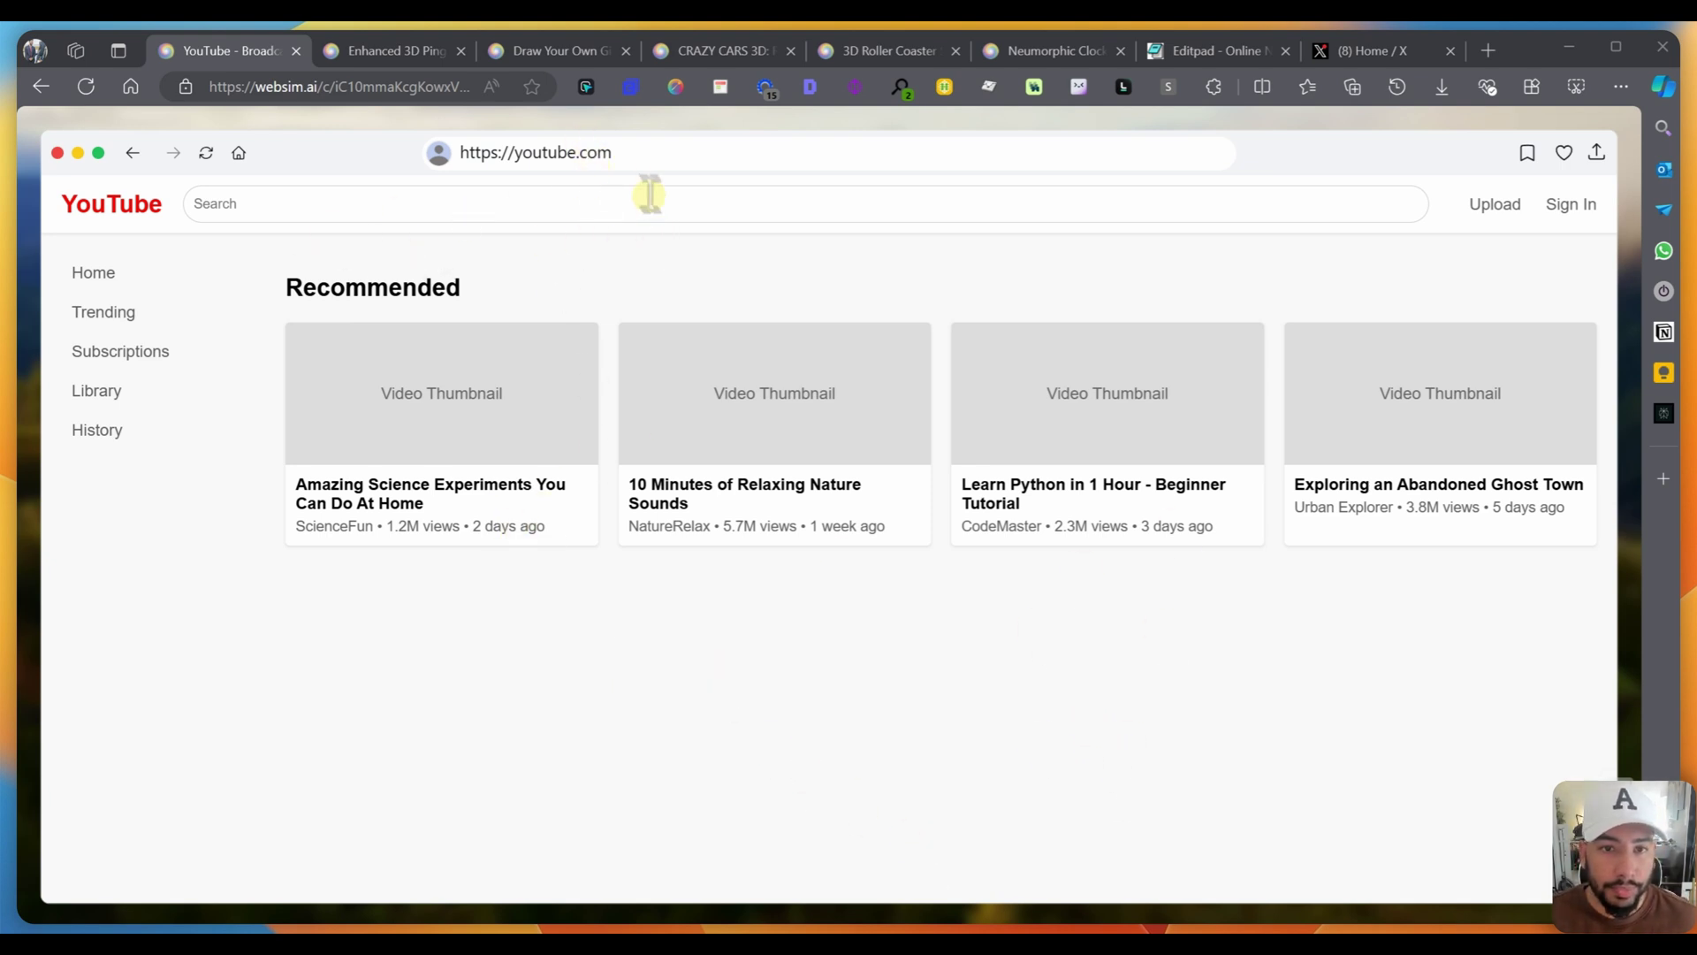
Step: Request a dark mode button for the YouTube clone, then toggle Dark Mode on and back to Light Mode
left_click(670, 155)
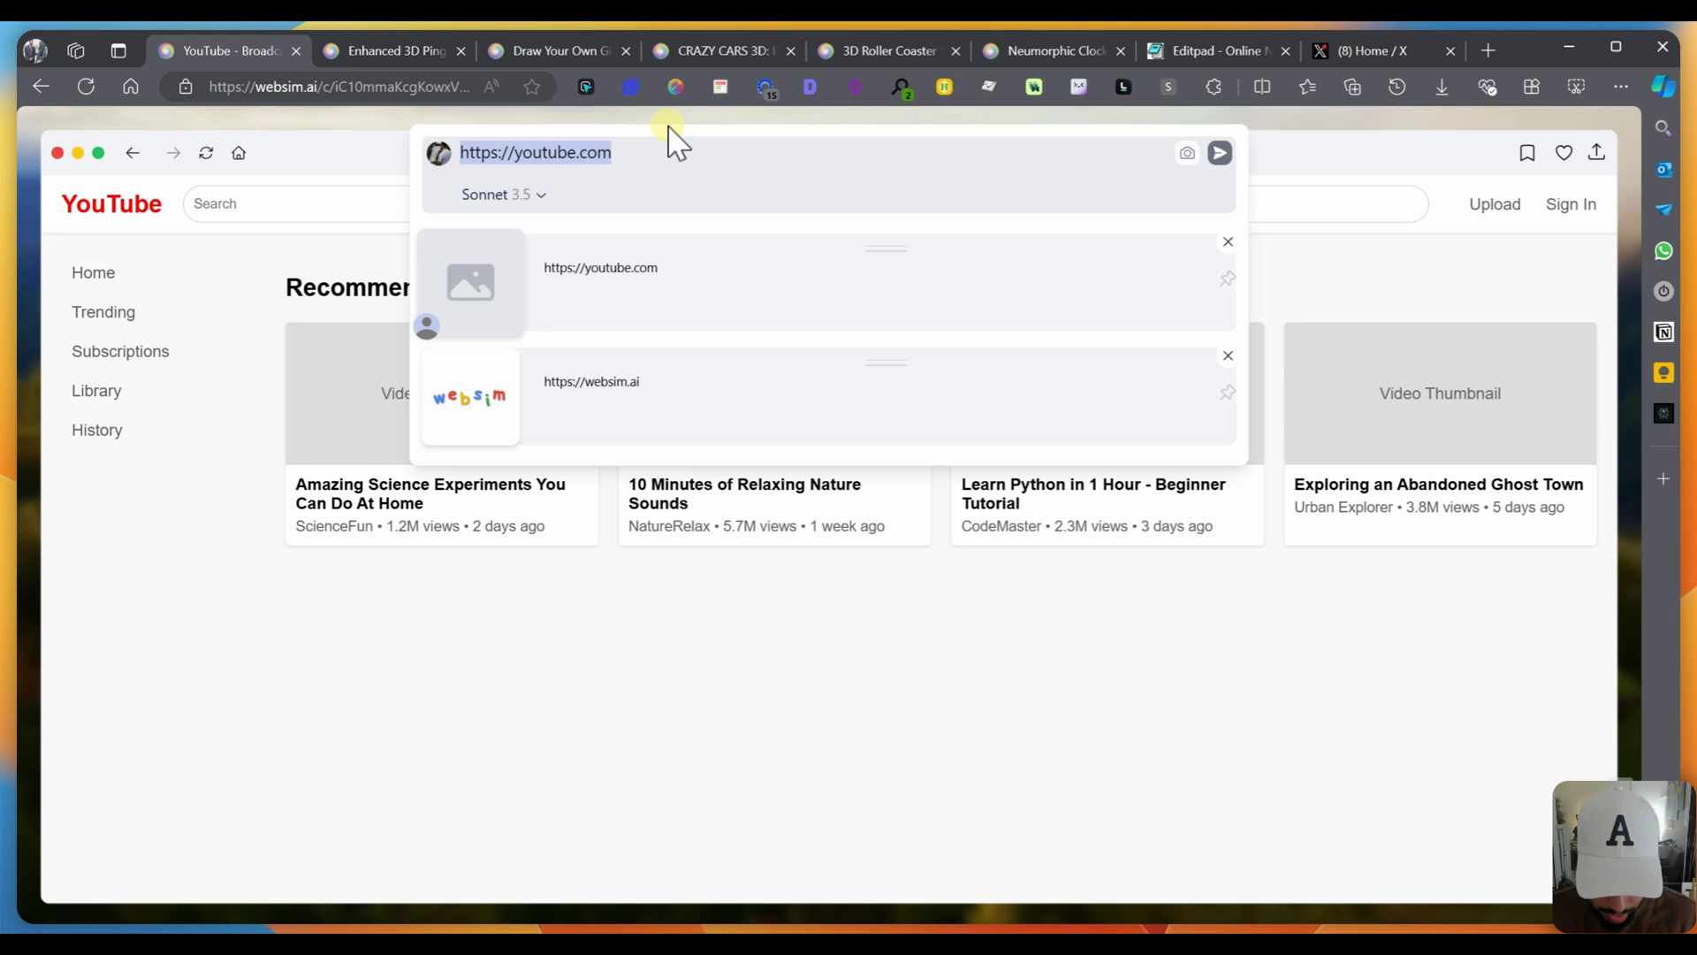
type("ad")
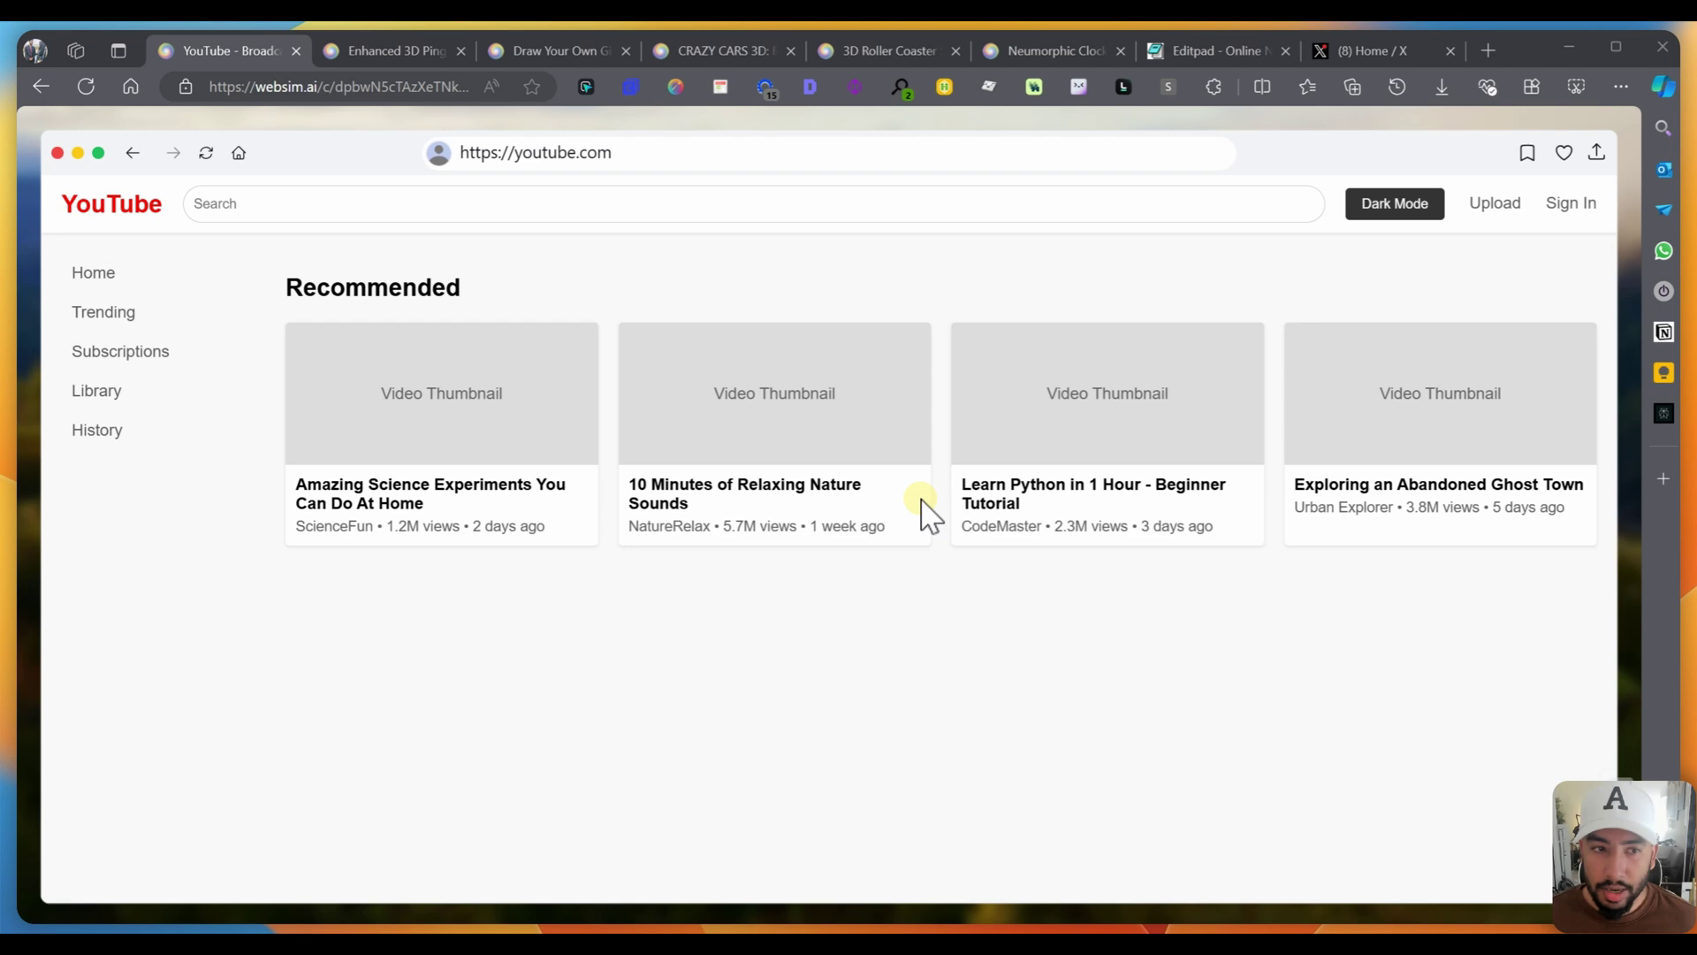
left_click(1388, 210)
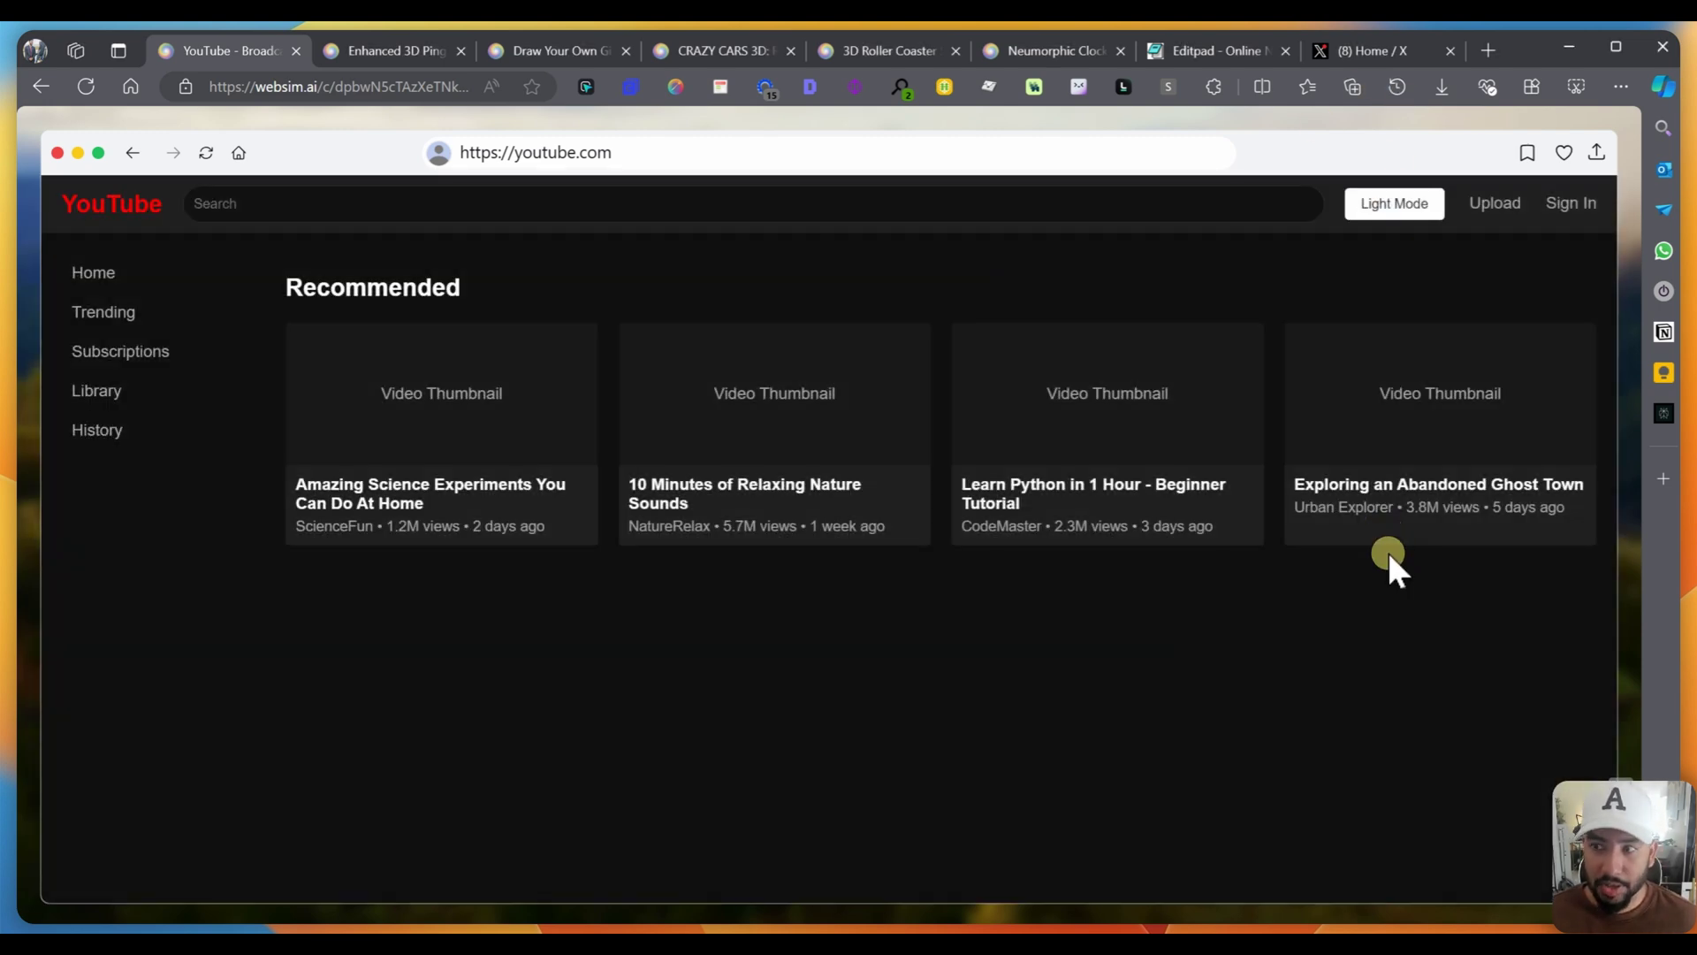
left_click(1410, 205)
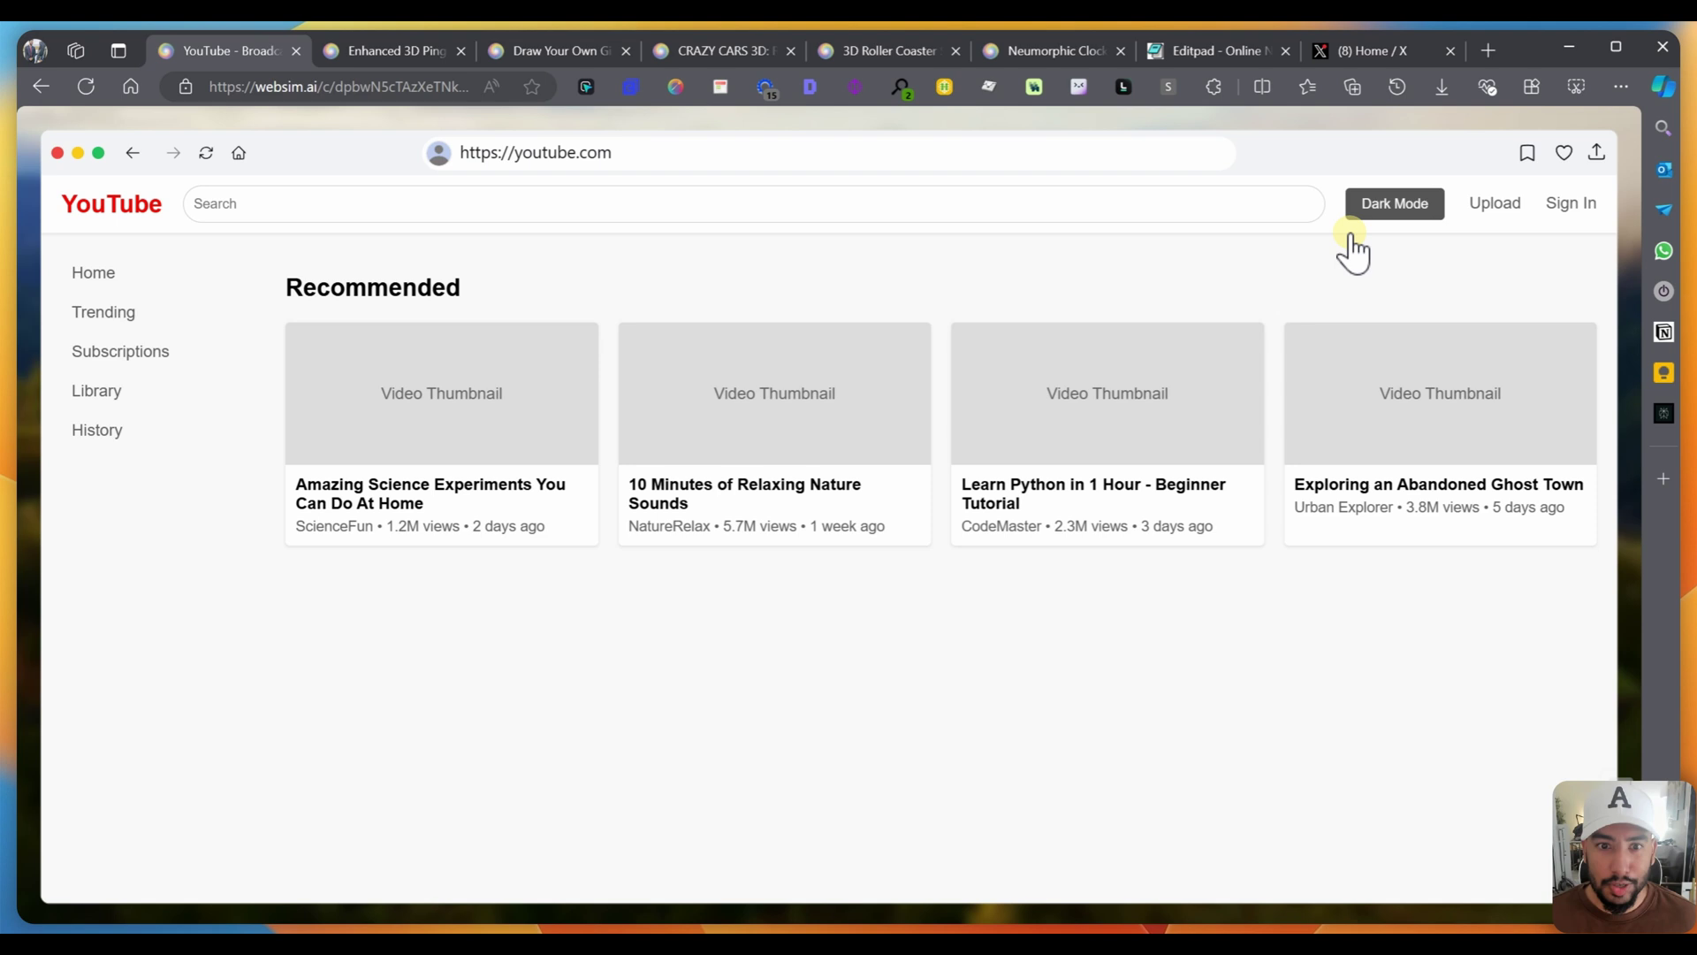
Step: Type 'can you change the design to feflect the following image' into the clone's edit prompt
left_click(654, 155)
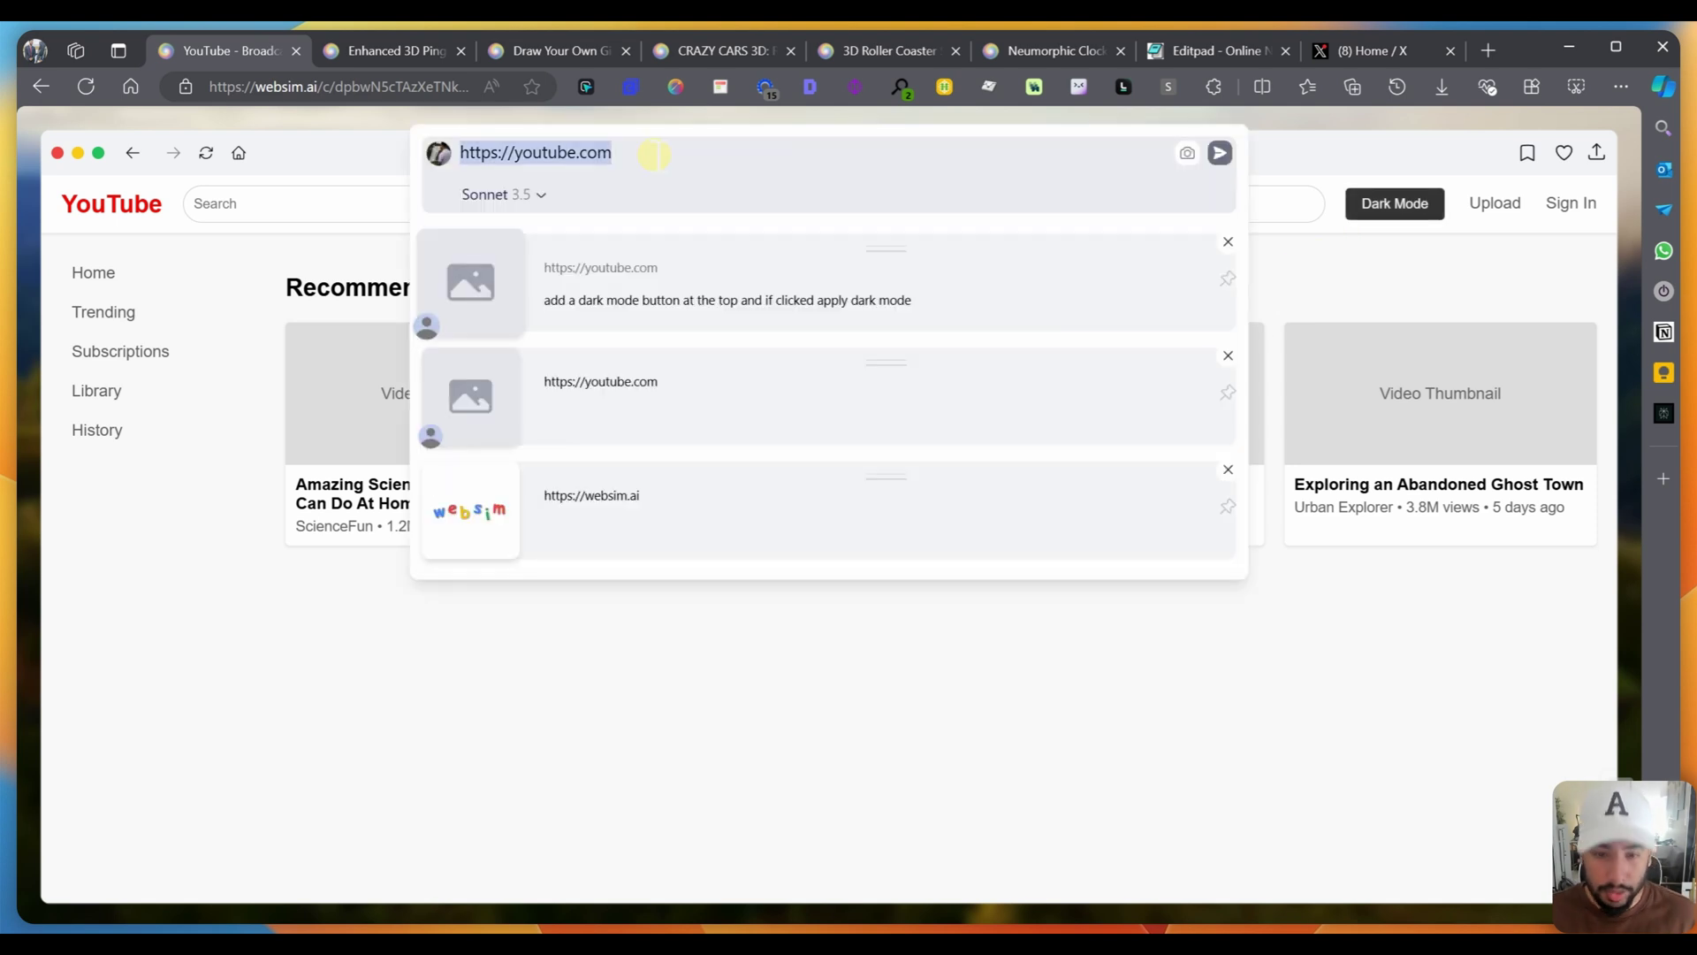
type("can you")
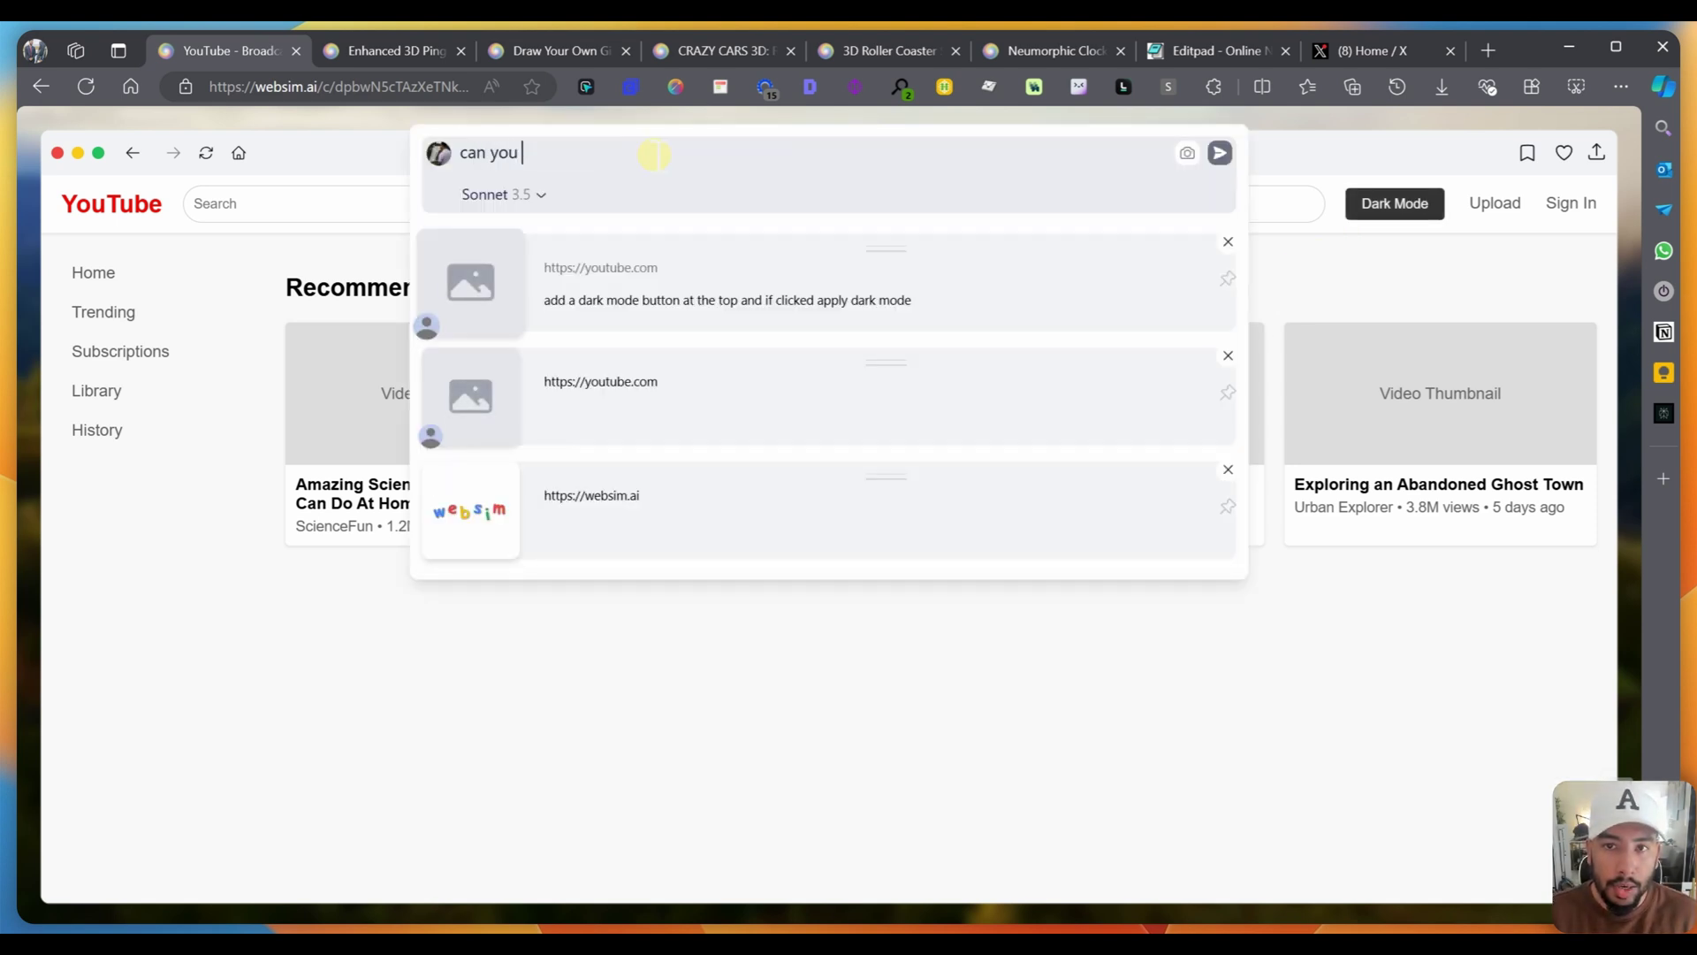
type(" change the")
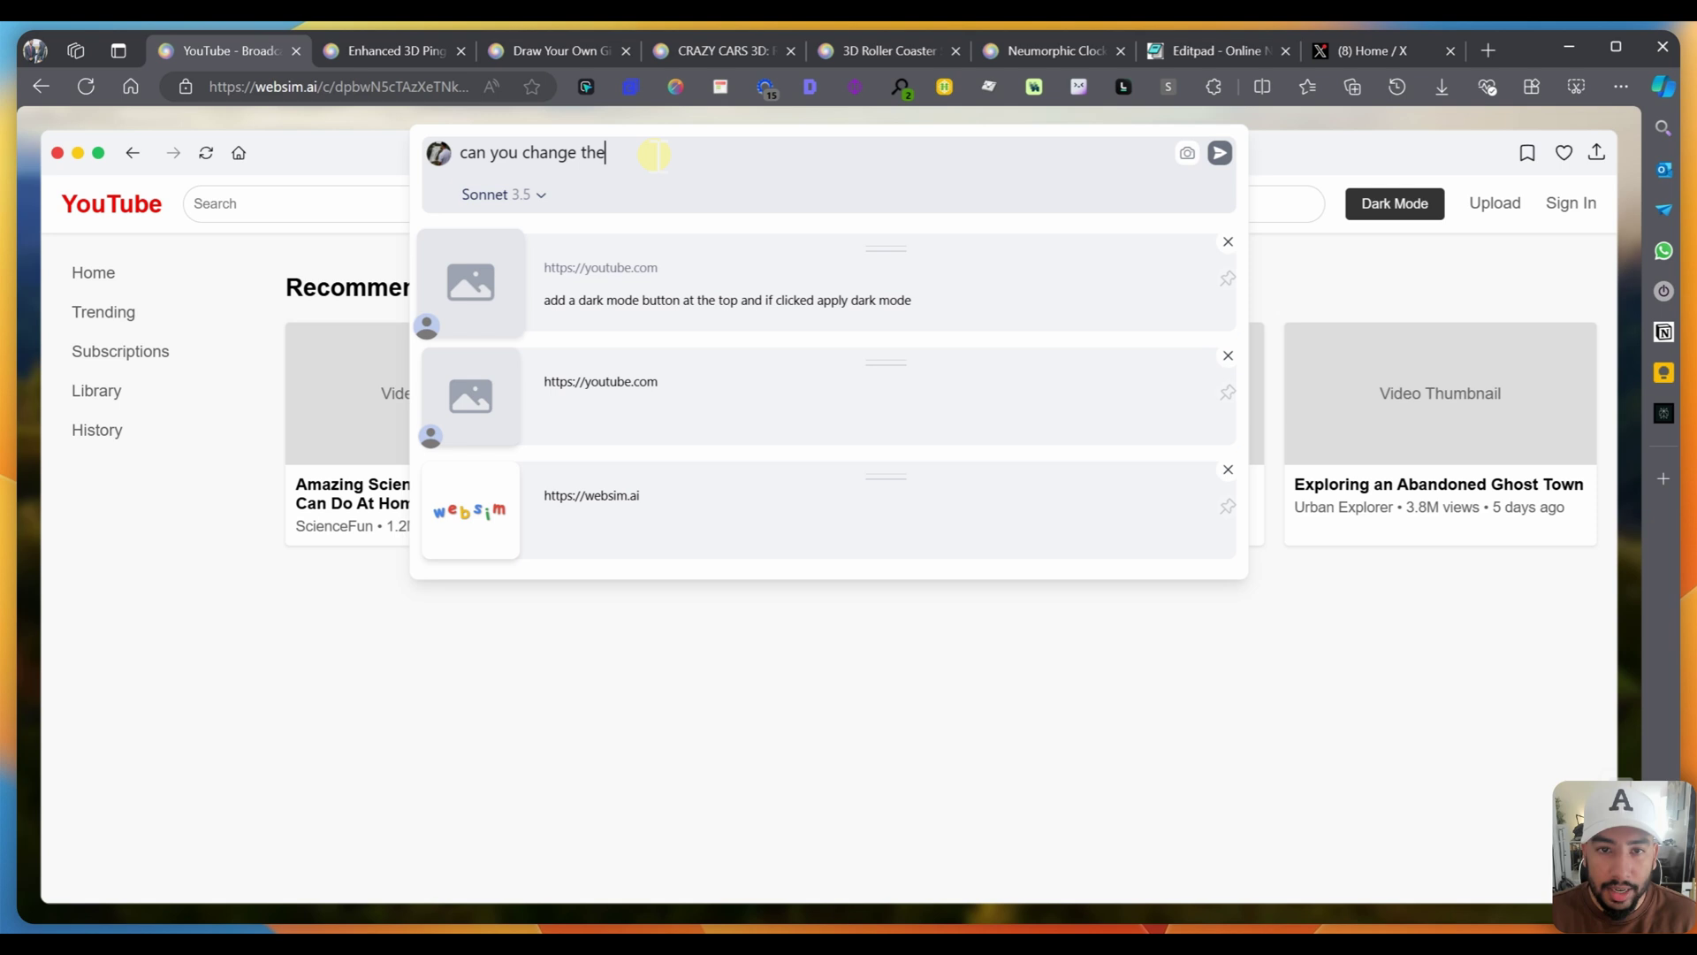
type(" design to feflect")
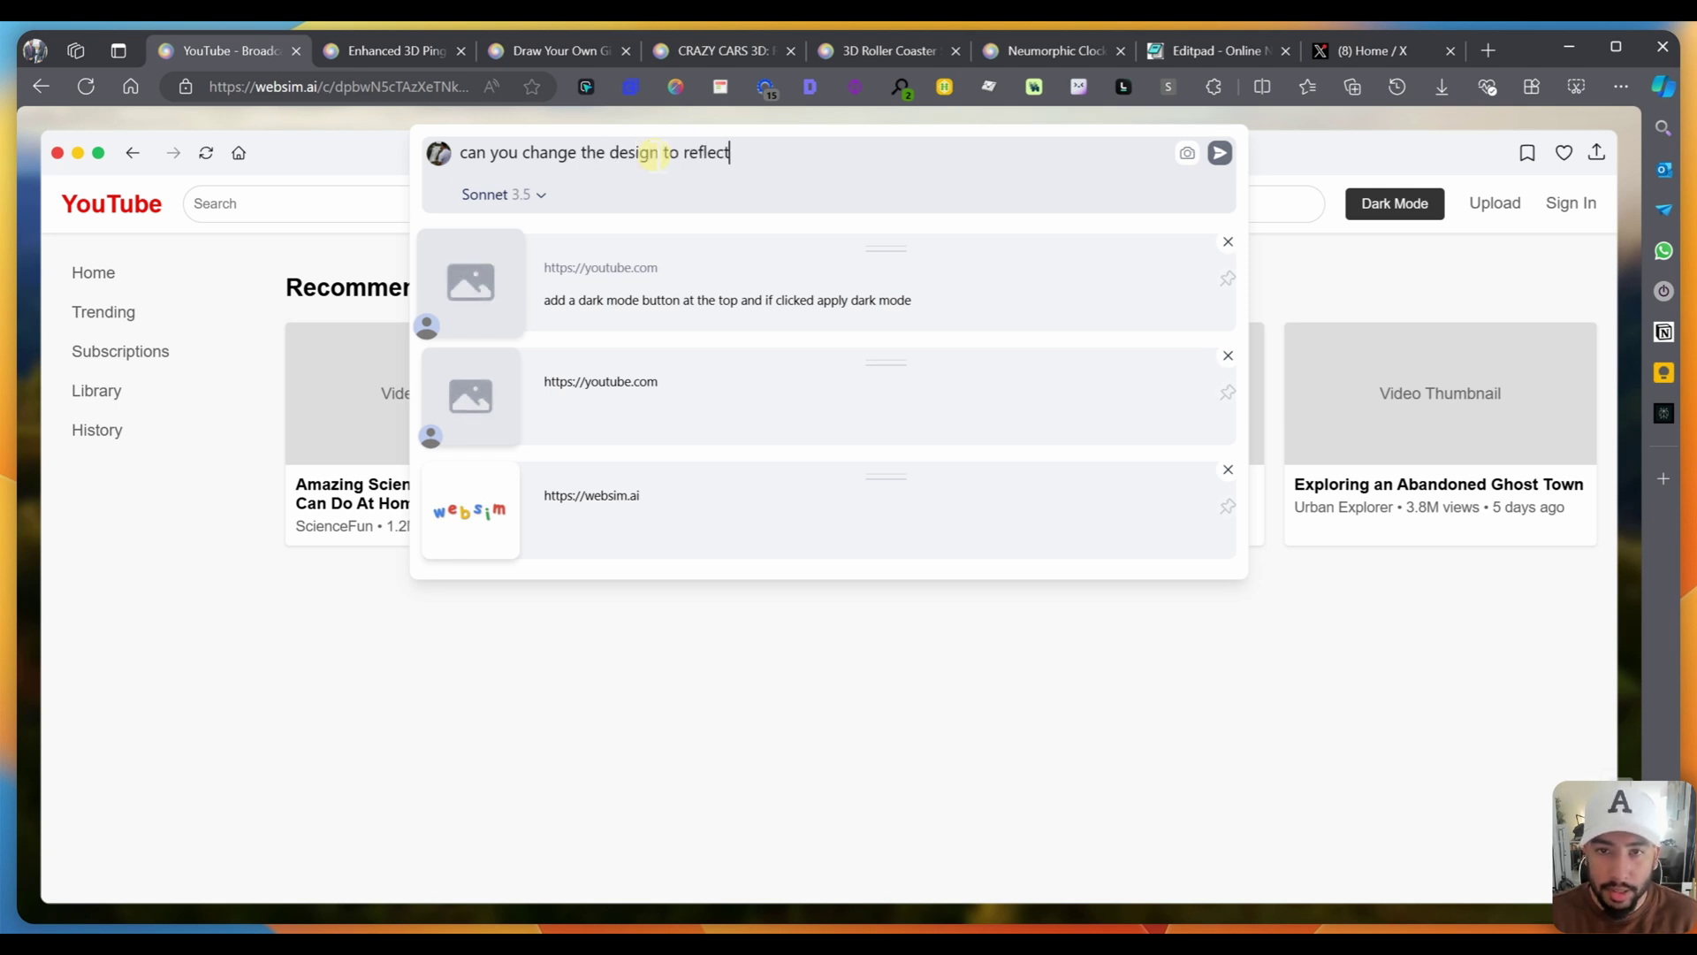
type(" the following i")
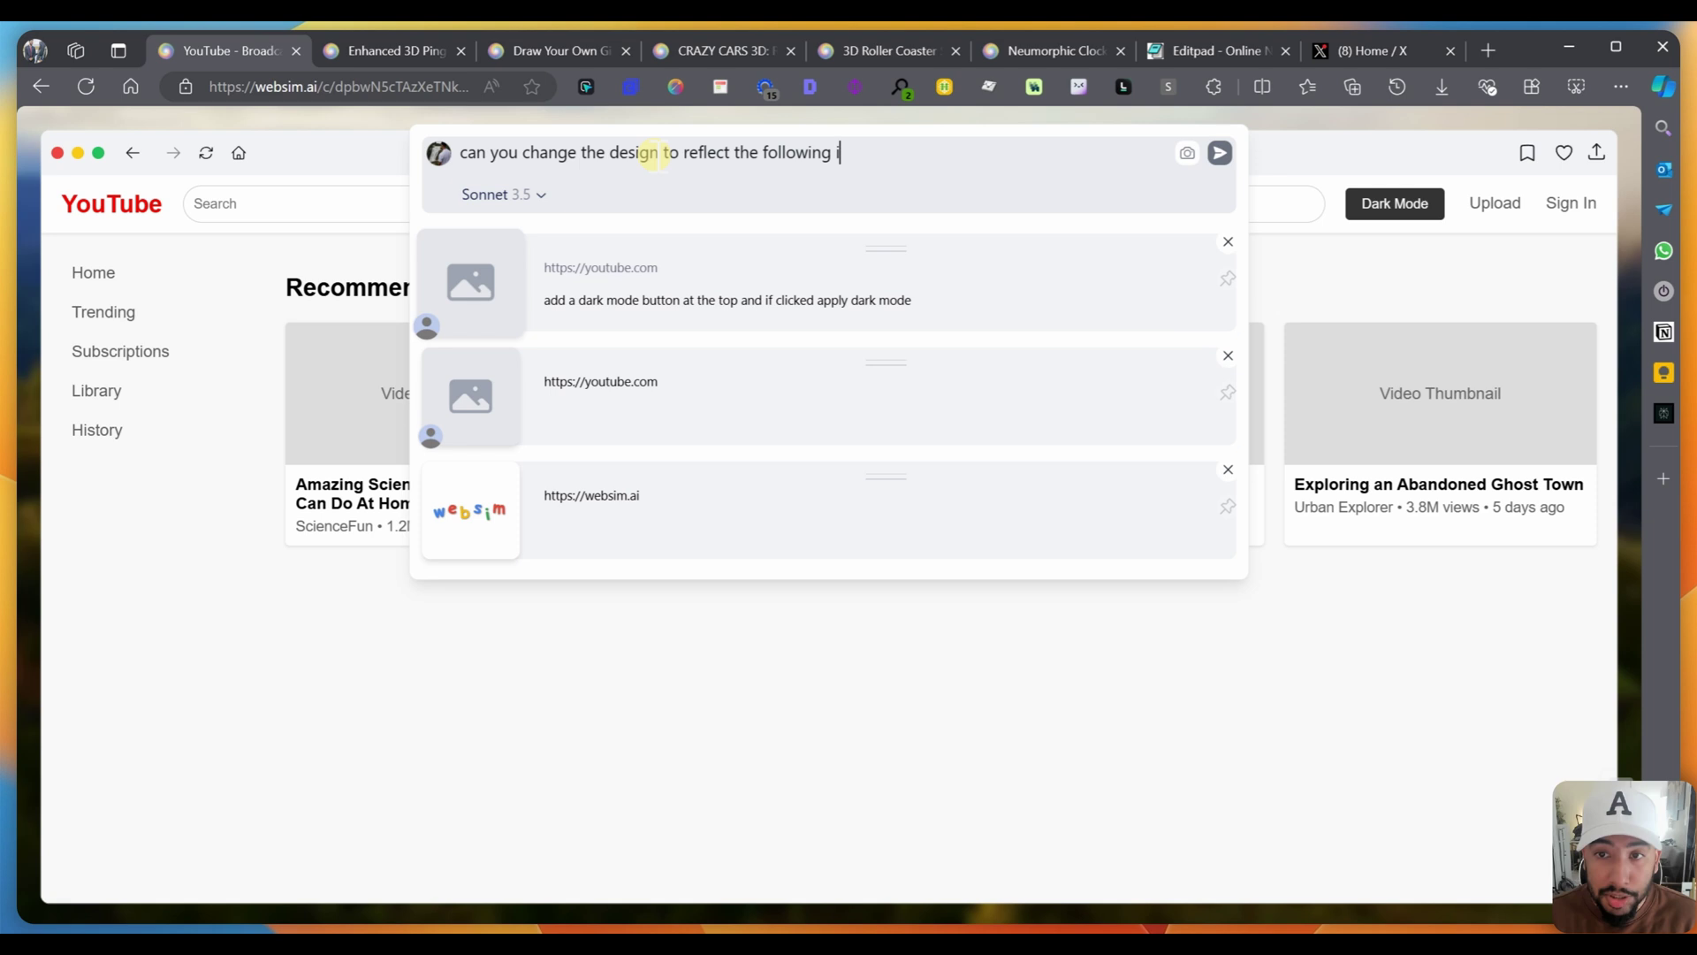
type("mage")
Step: Open youtube.com in a new private window and go to the Trending page
key("ctrl+shift+n")
type("youtube.com")
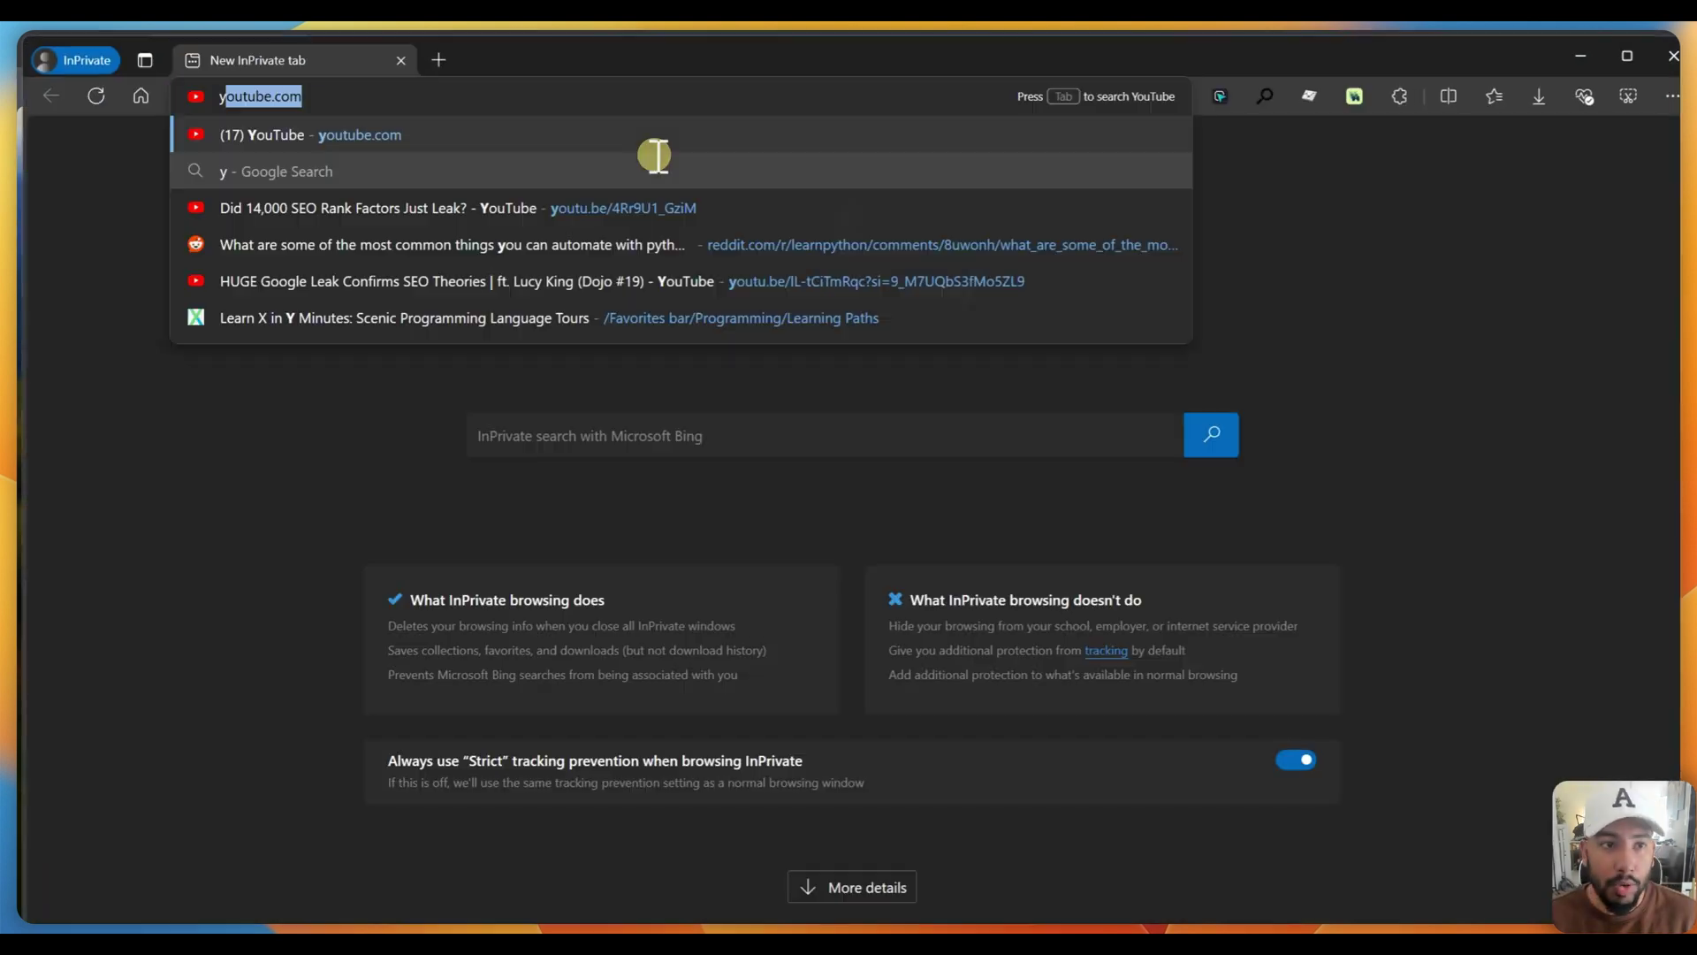
key("Return")
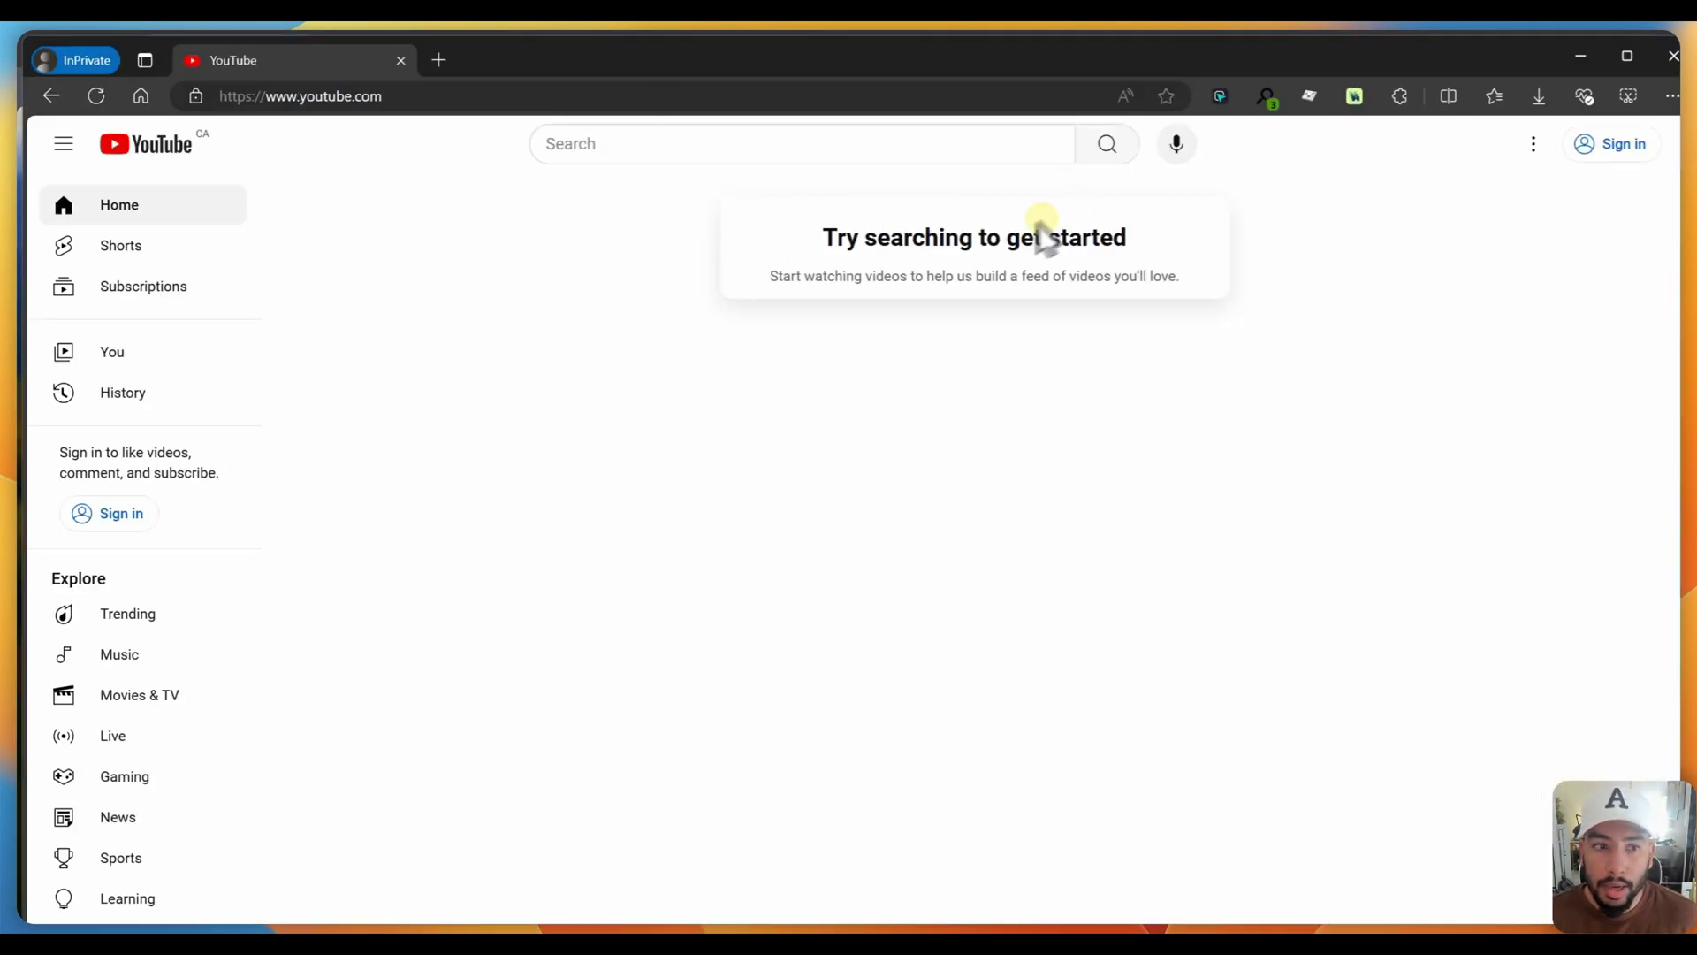
left_click(164, 617)
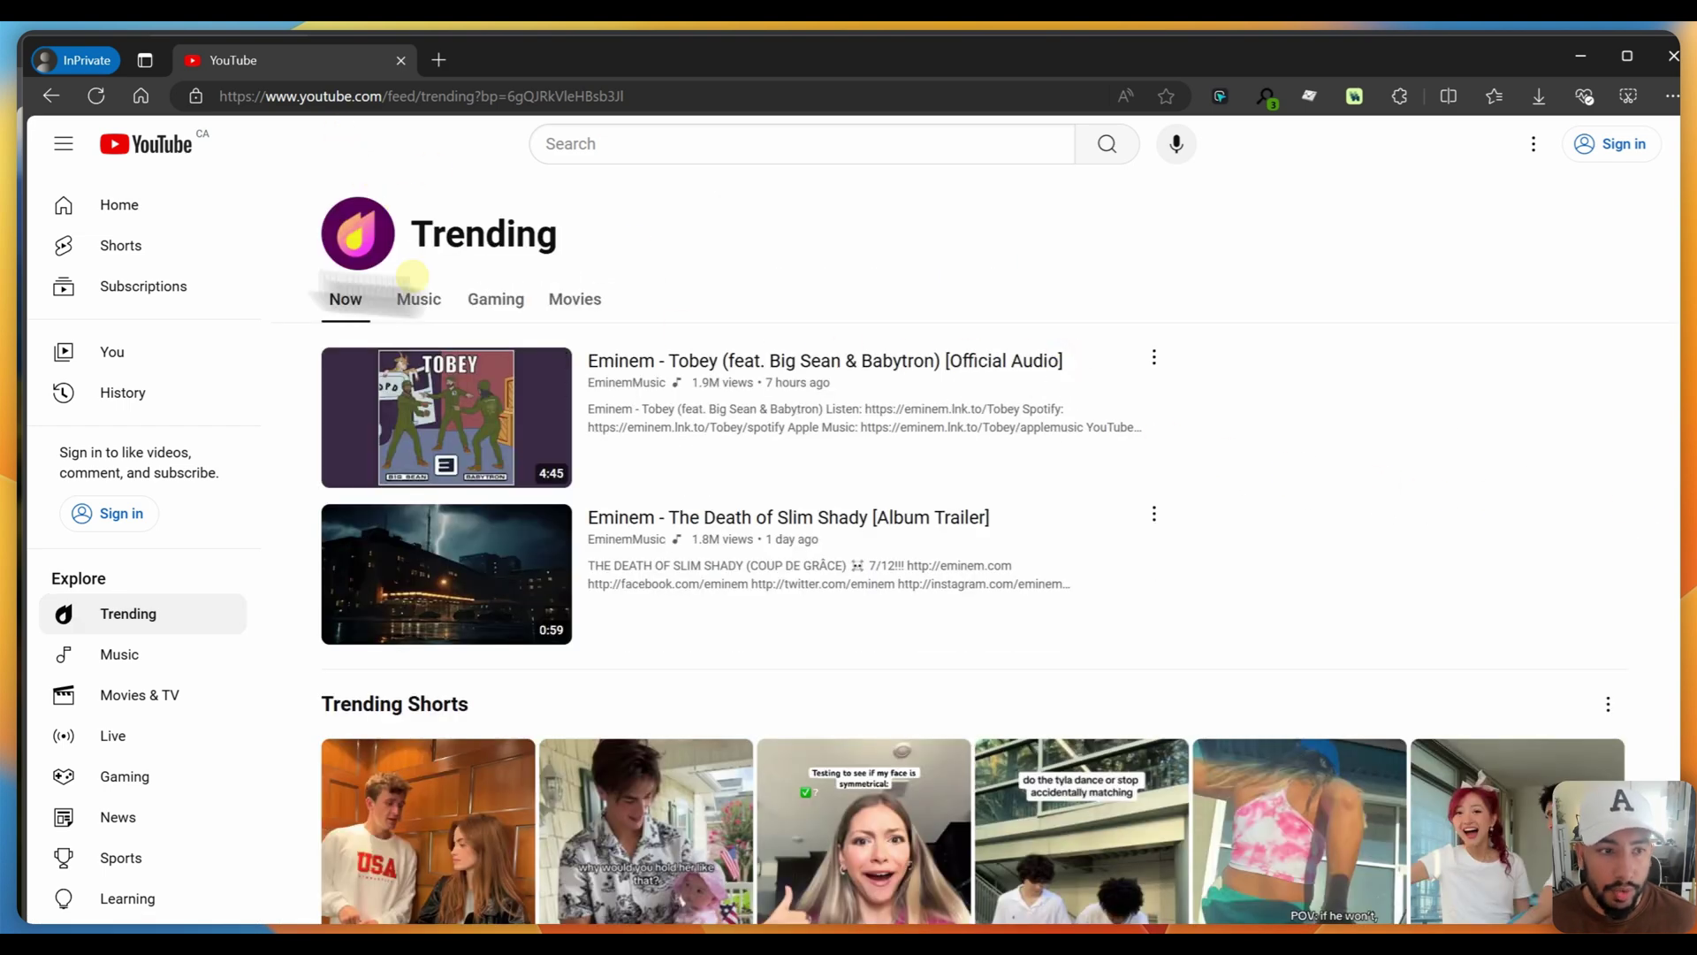
scroll(407, 420, "down", 1)
scroll(406, 423, "up", 1)
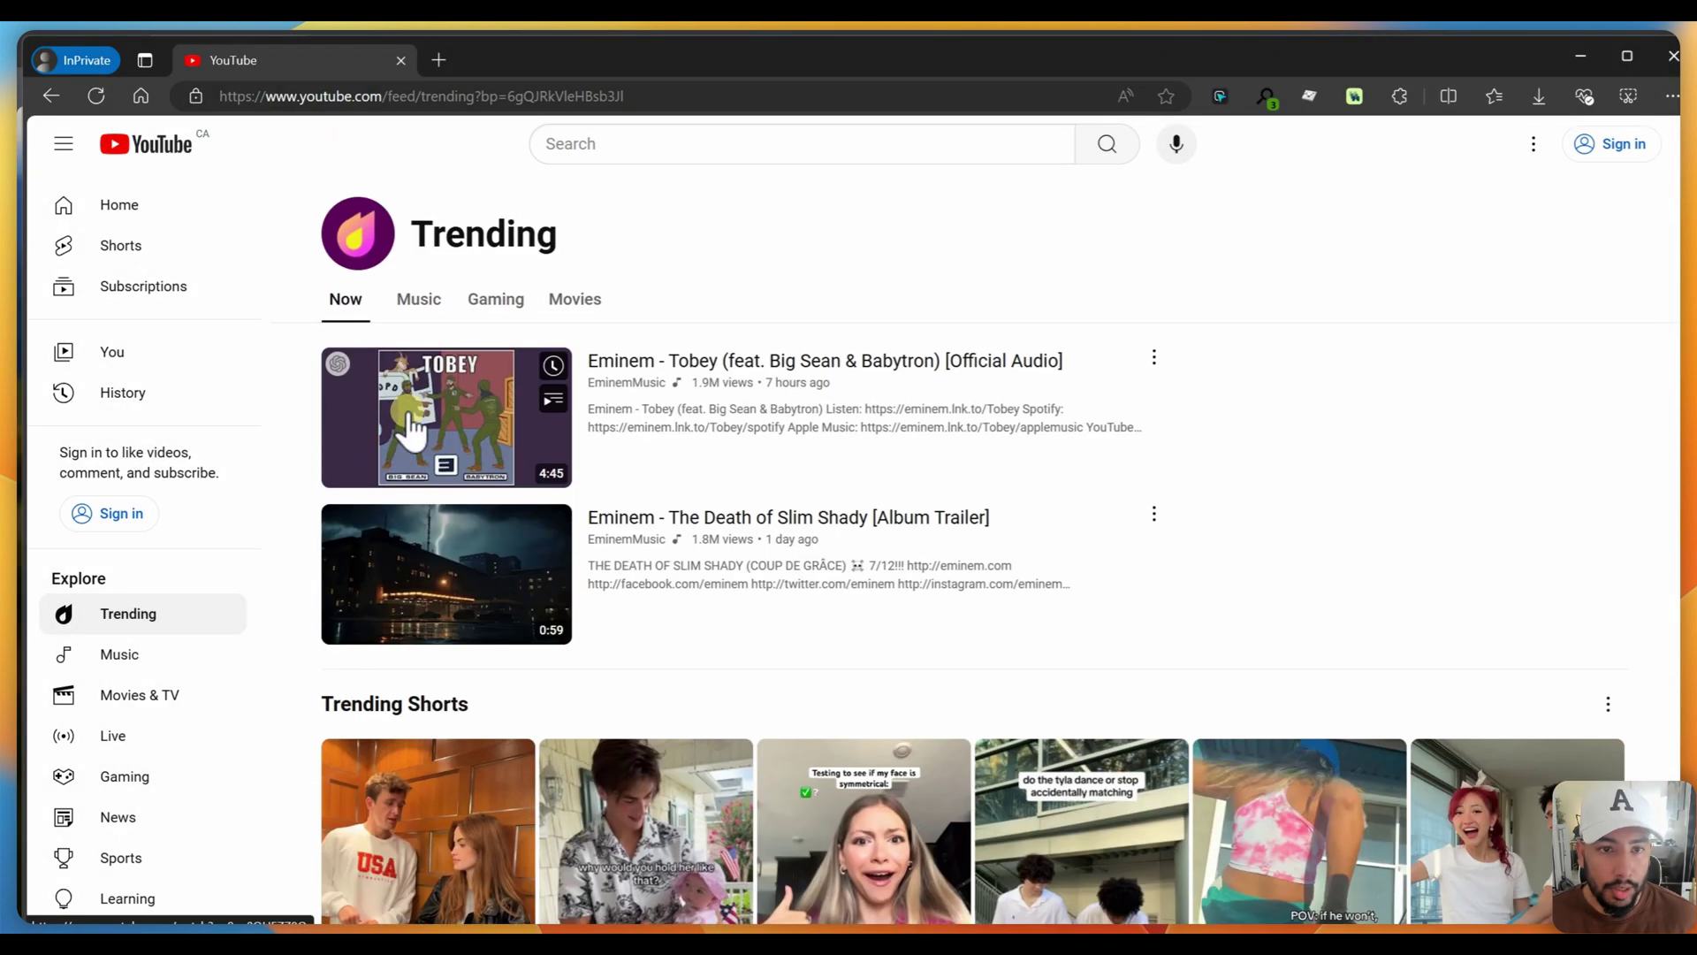
Step: Capture a screenshot of the YouTube Trending browser window
key("ctrl+Print")
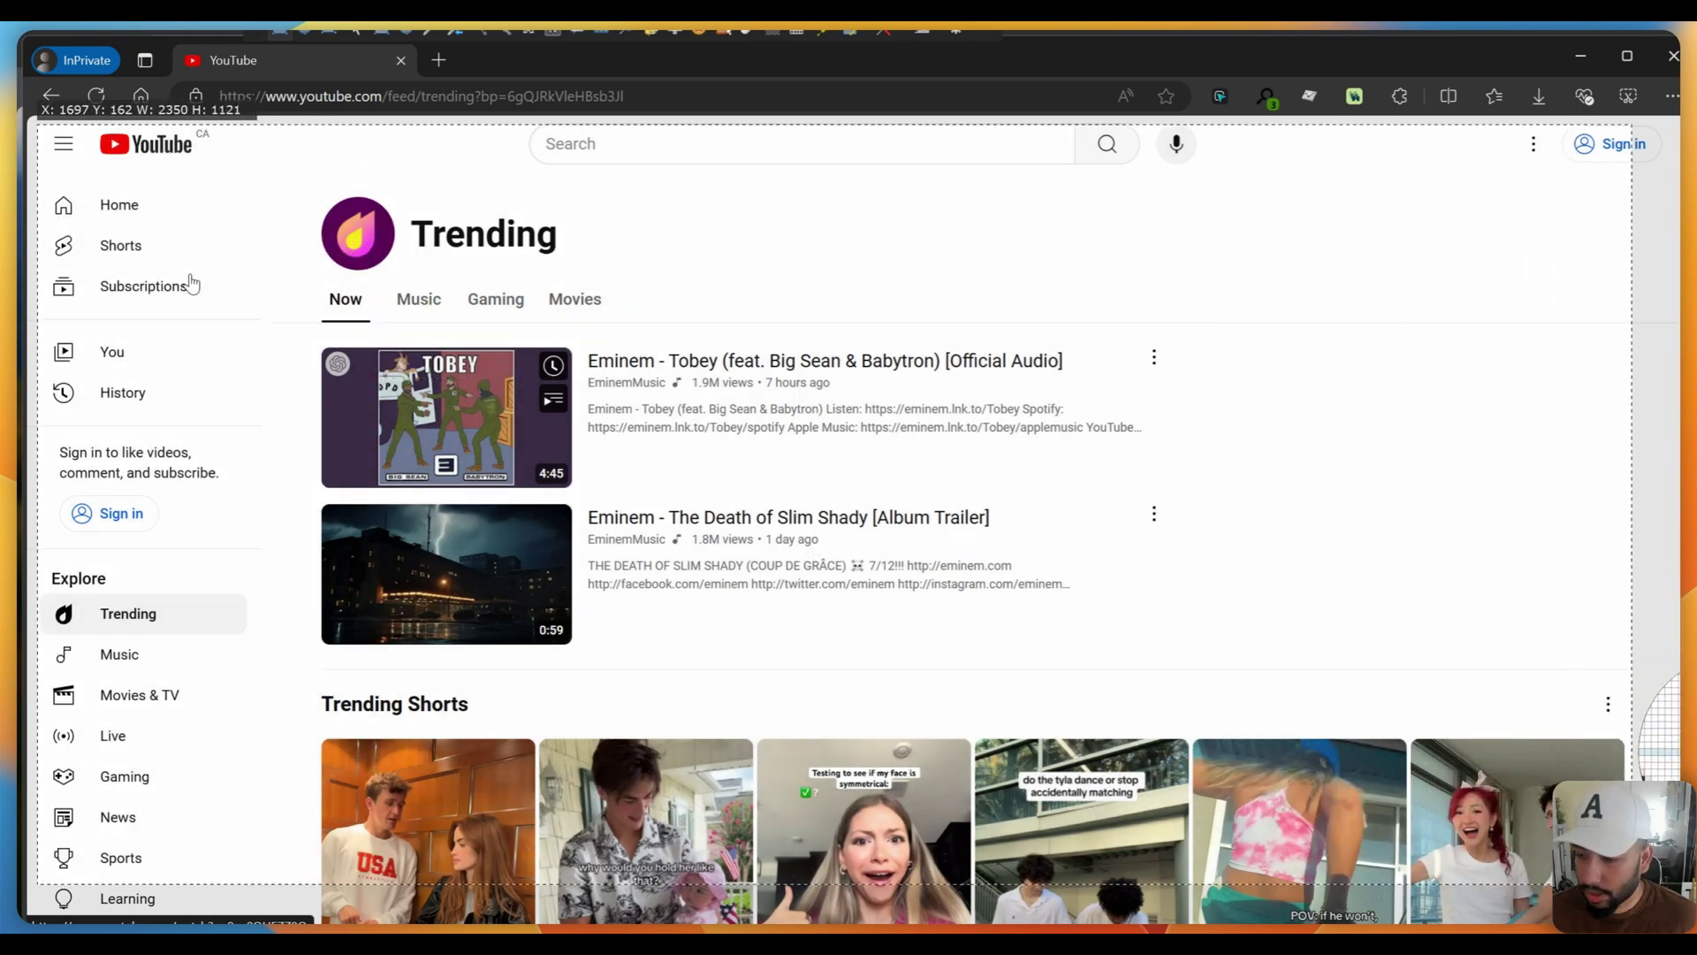
left_click(191, 283)
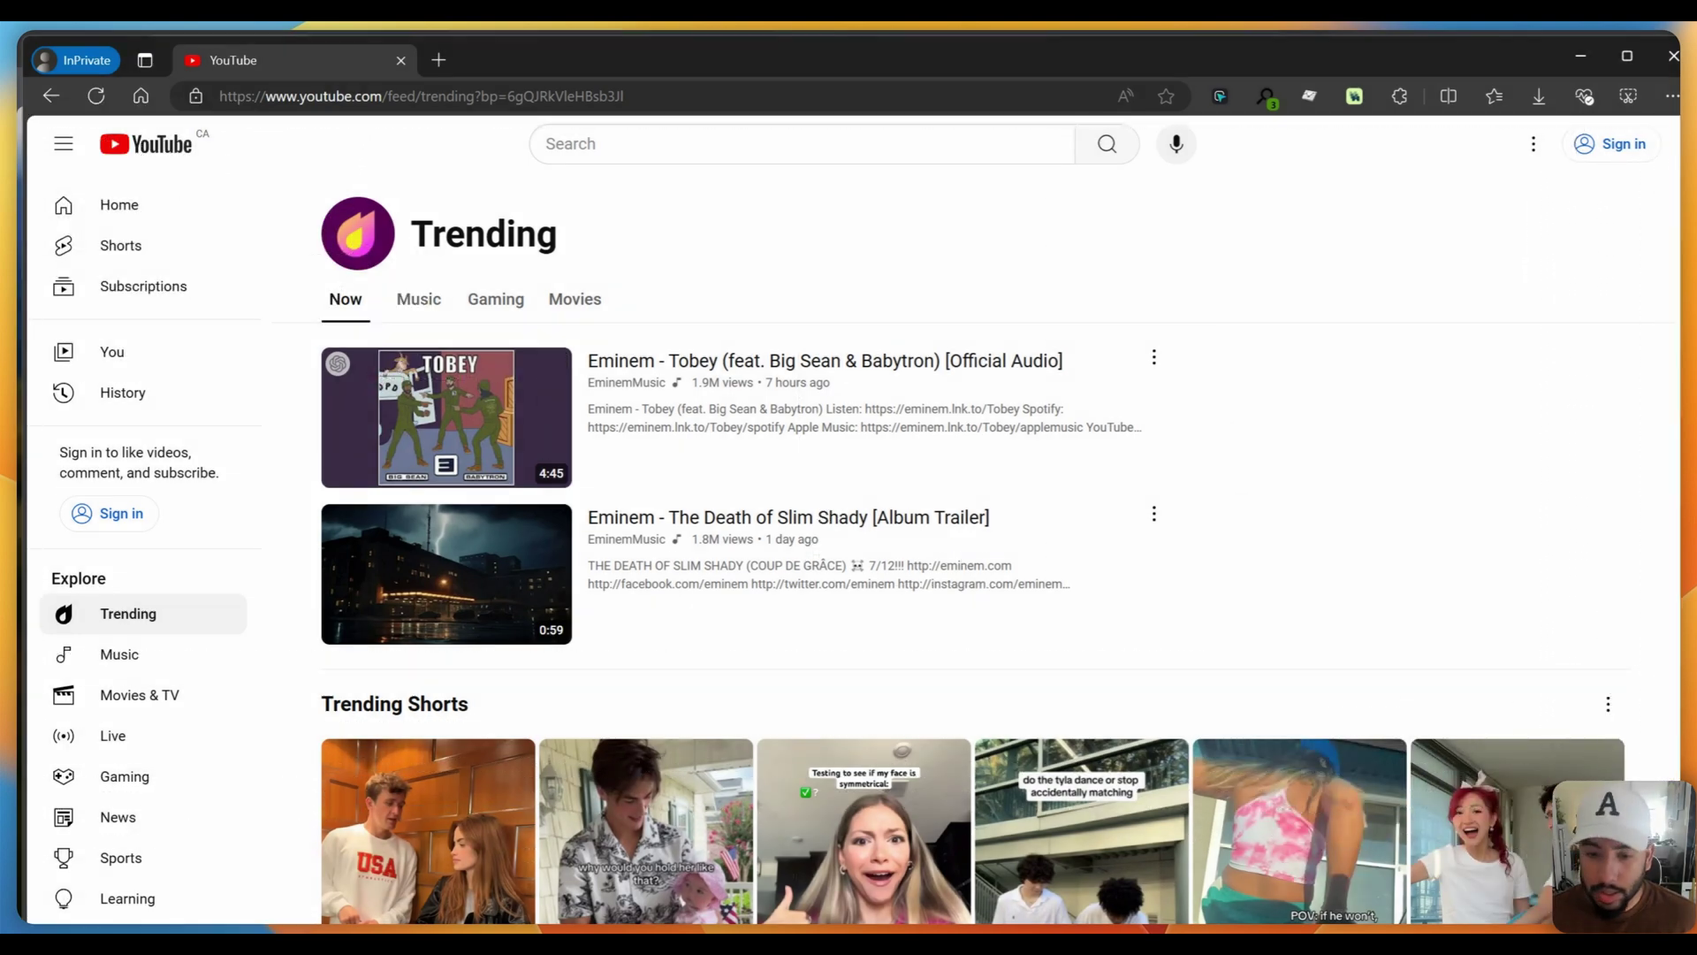
key("Return")
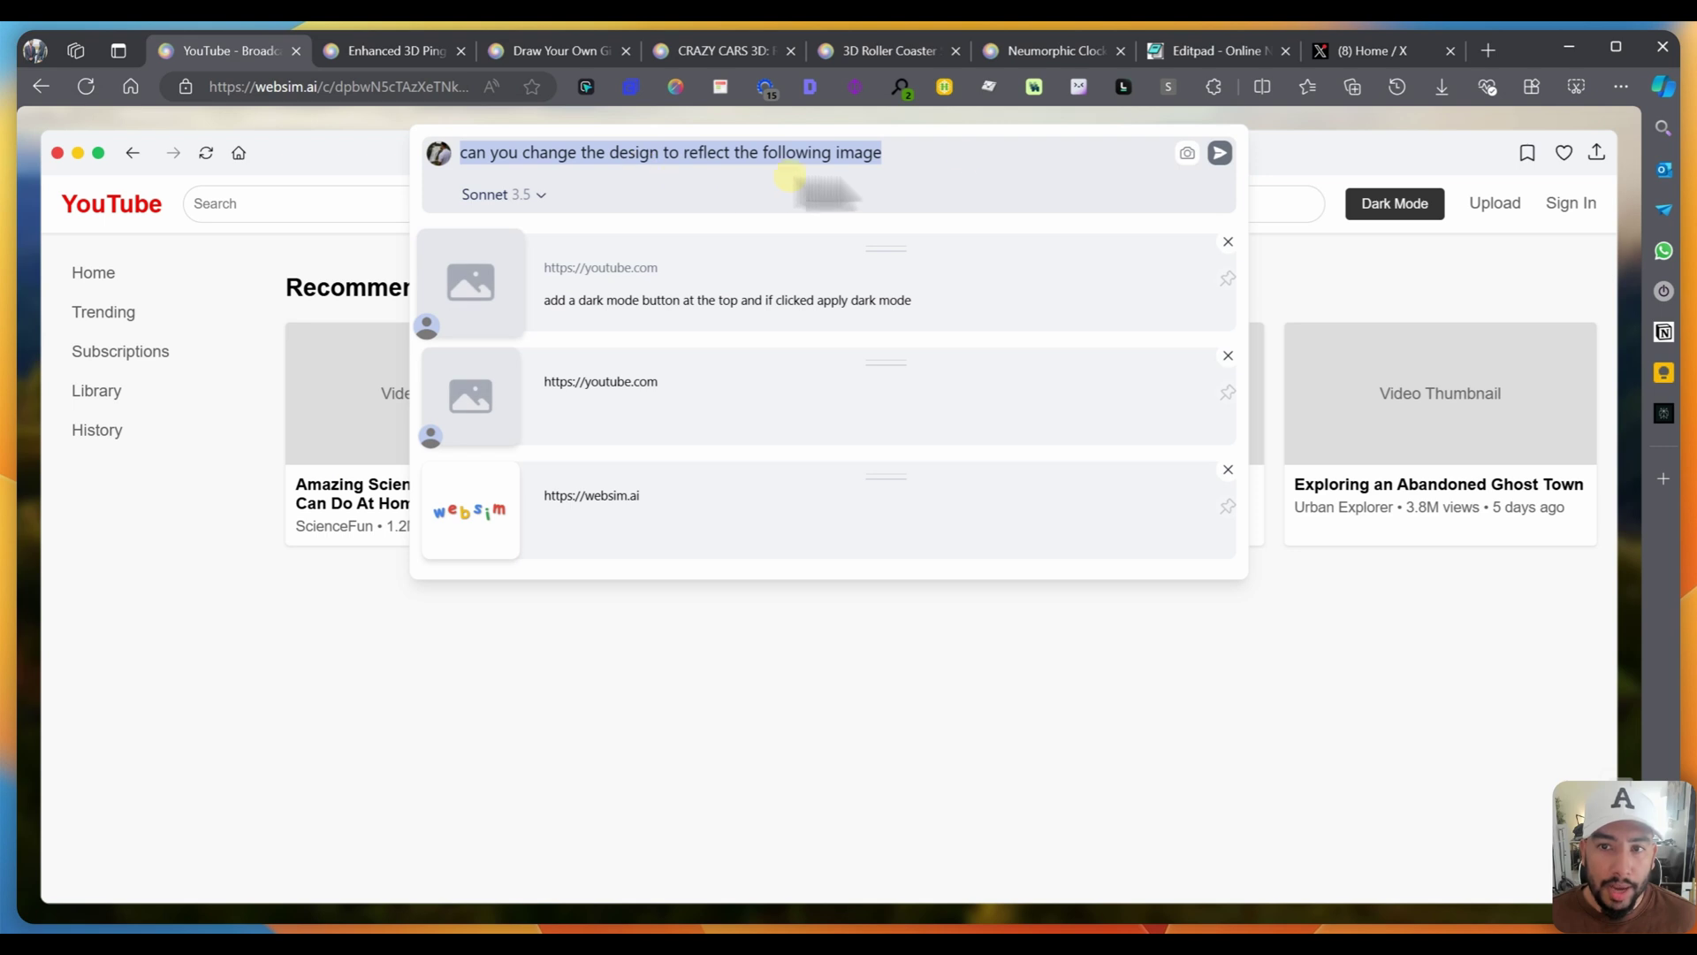
Step: Paste the Trending screenshot into the prompt and submit it to redesign the YouTube clone
left_click(967, 153)
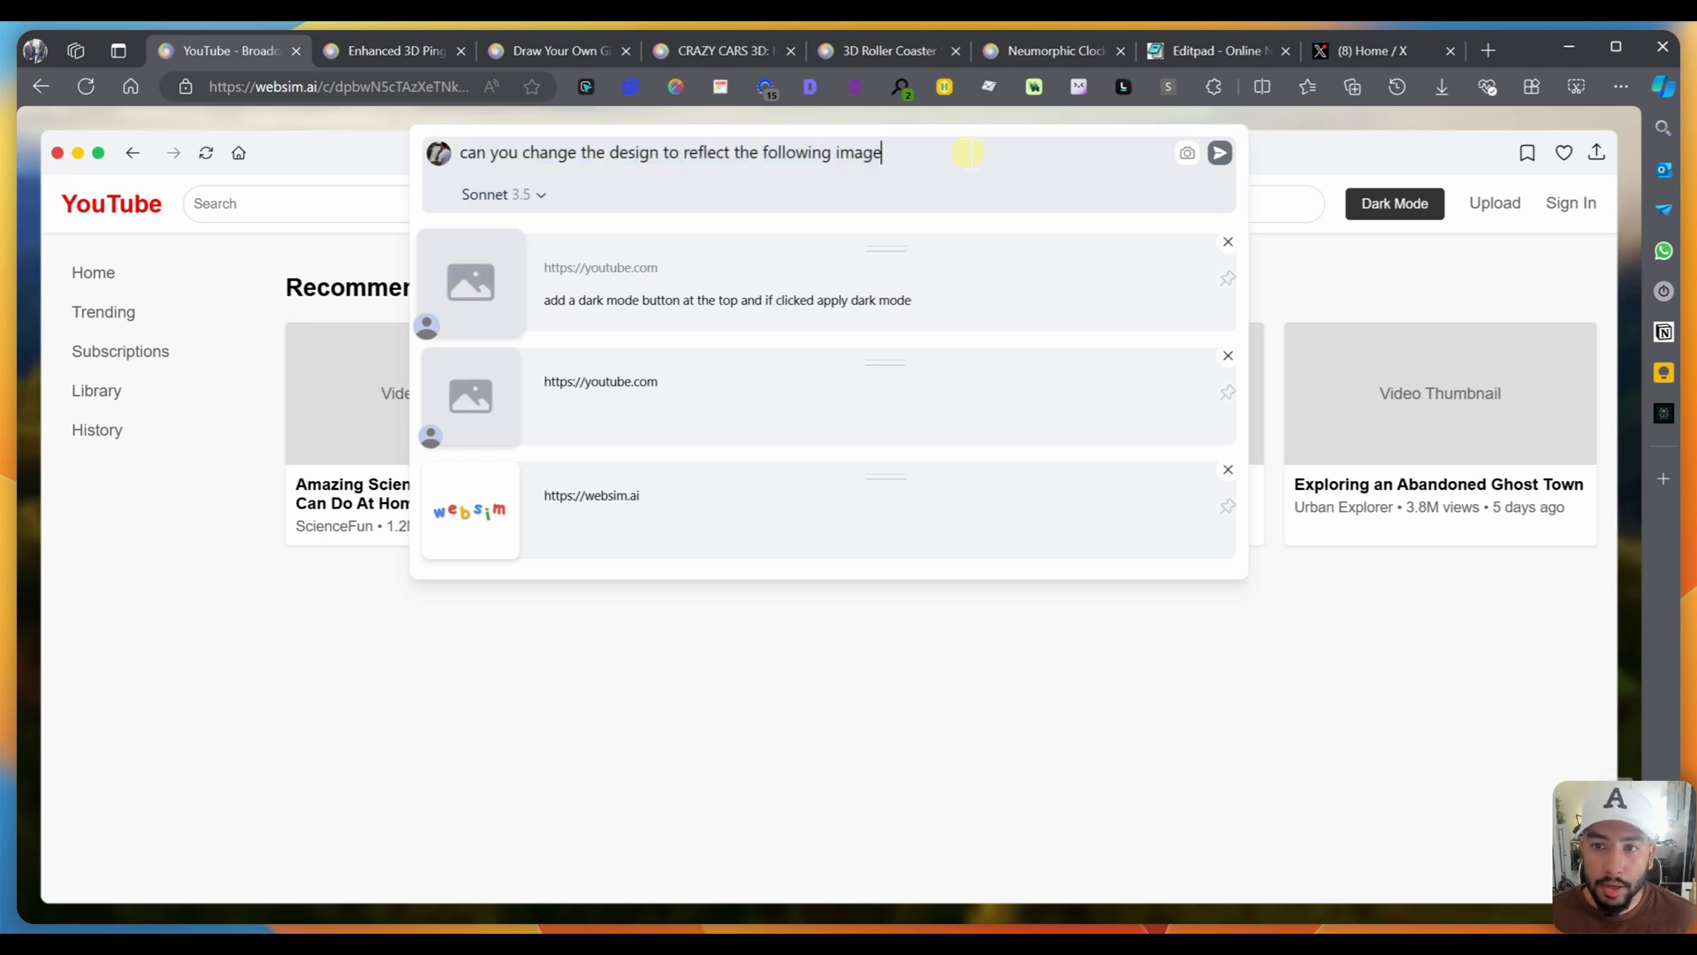
key("ctrl+v")
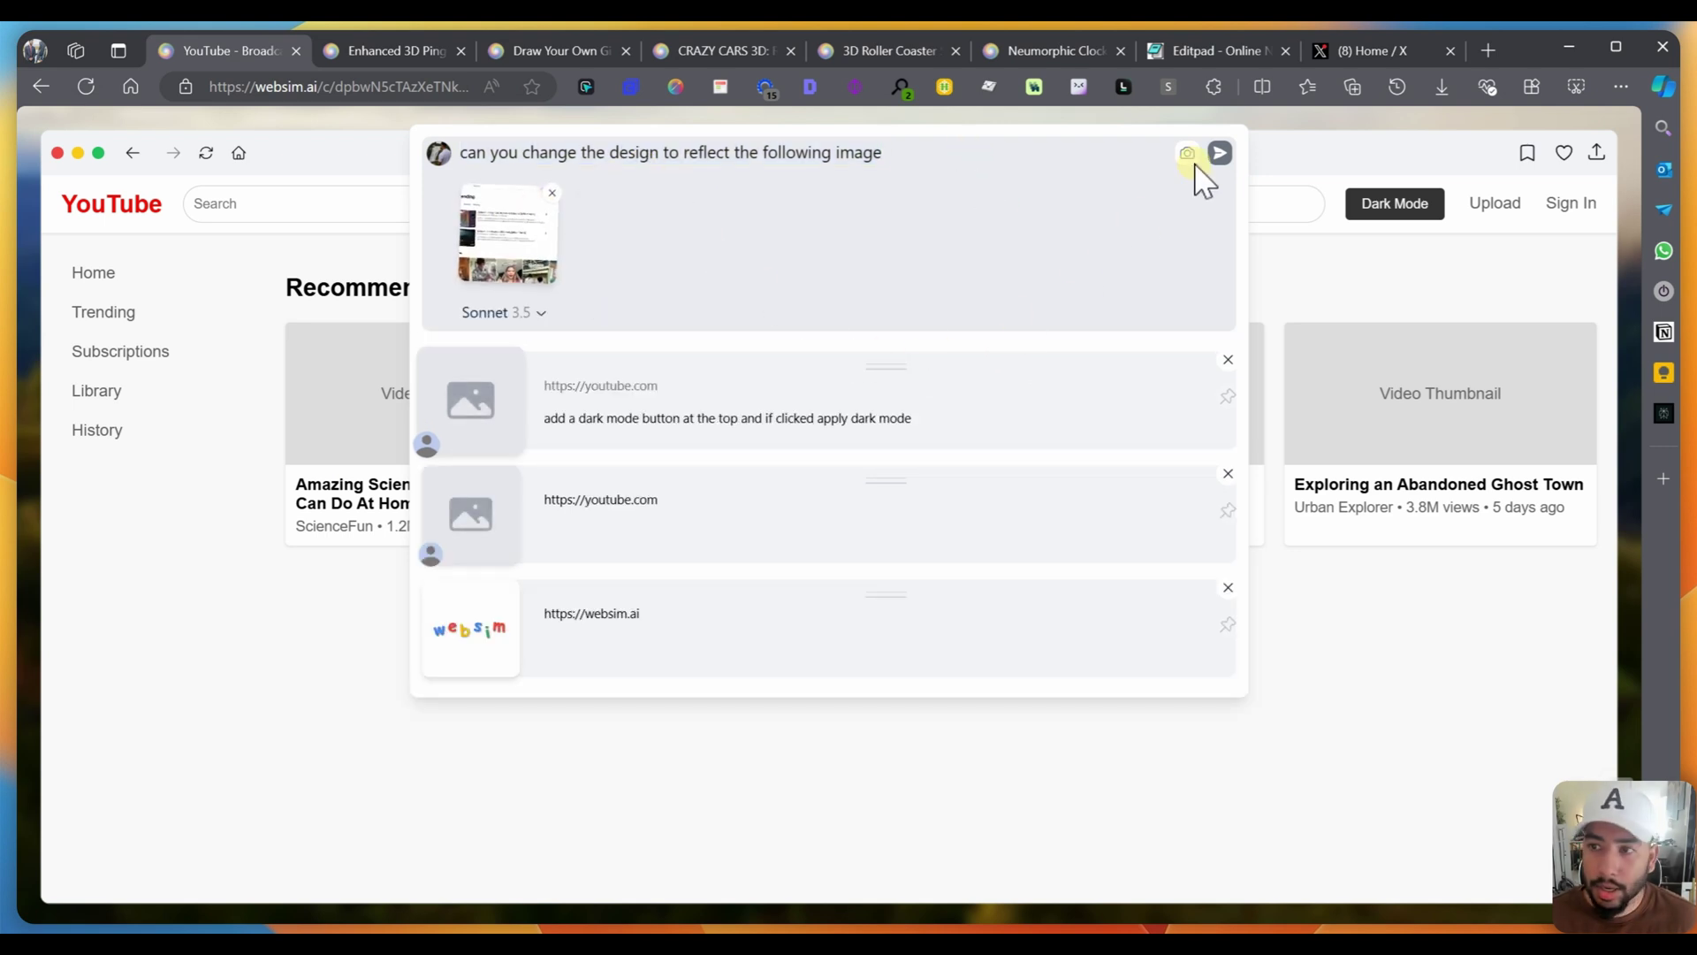
left_click(1220, 154)
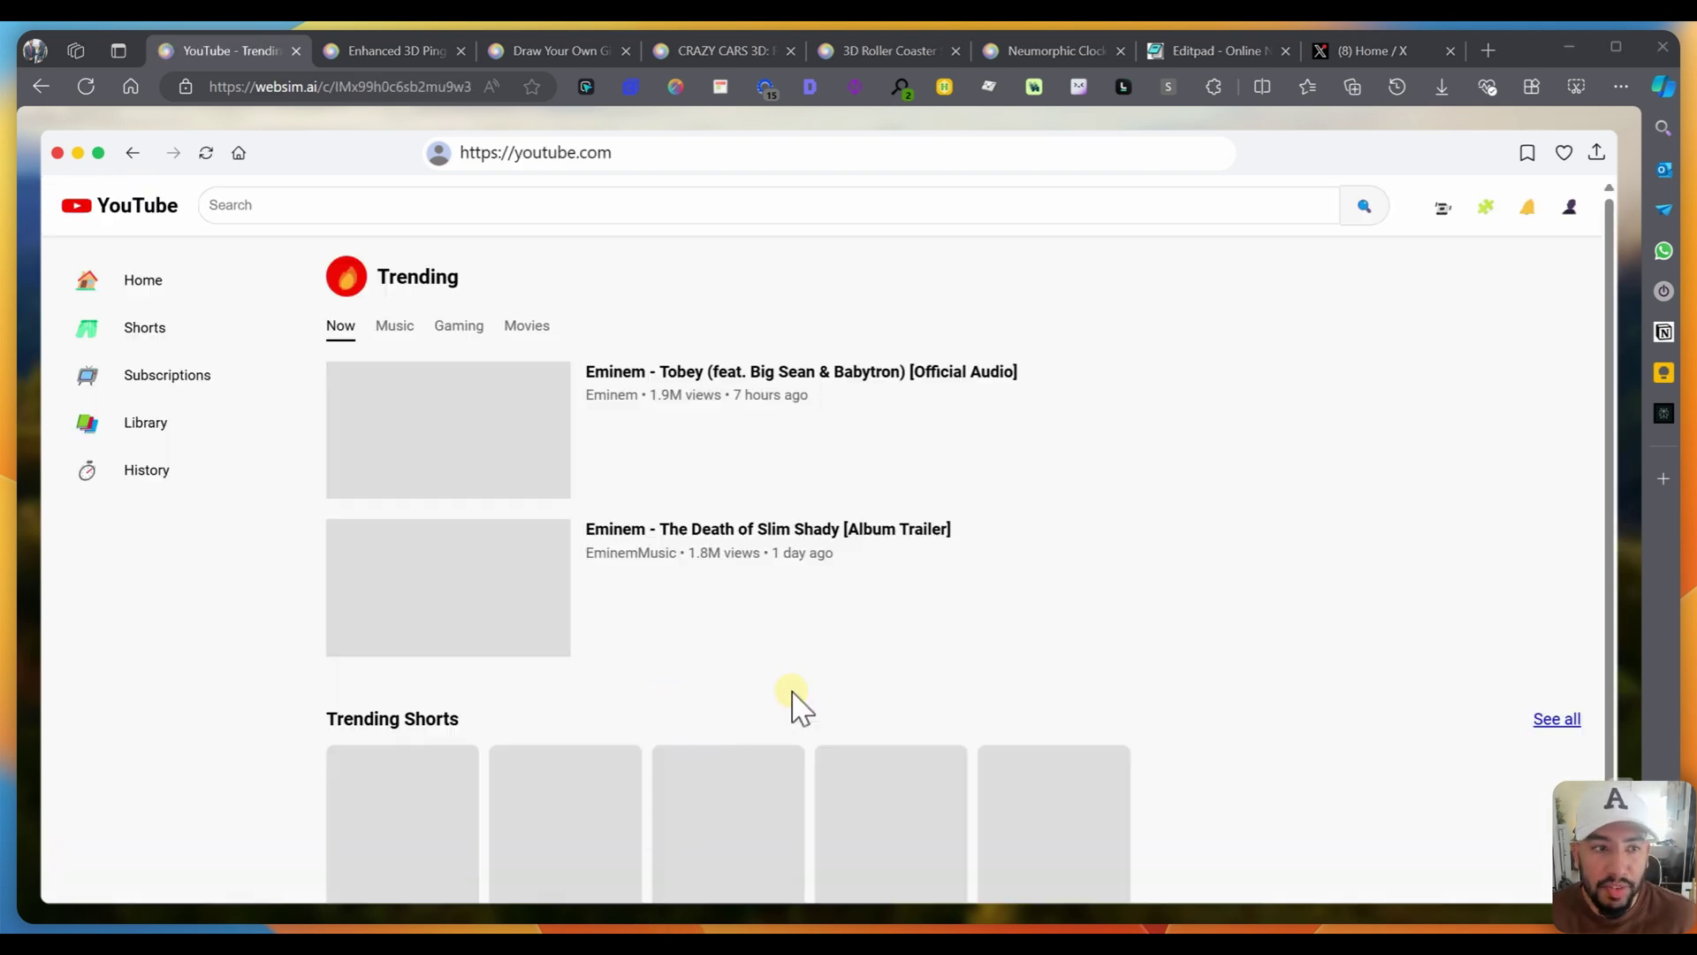
scroll(716, 541, "down", 1)
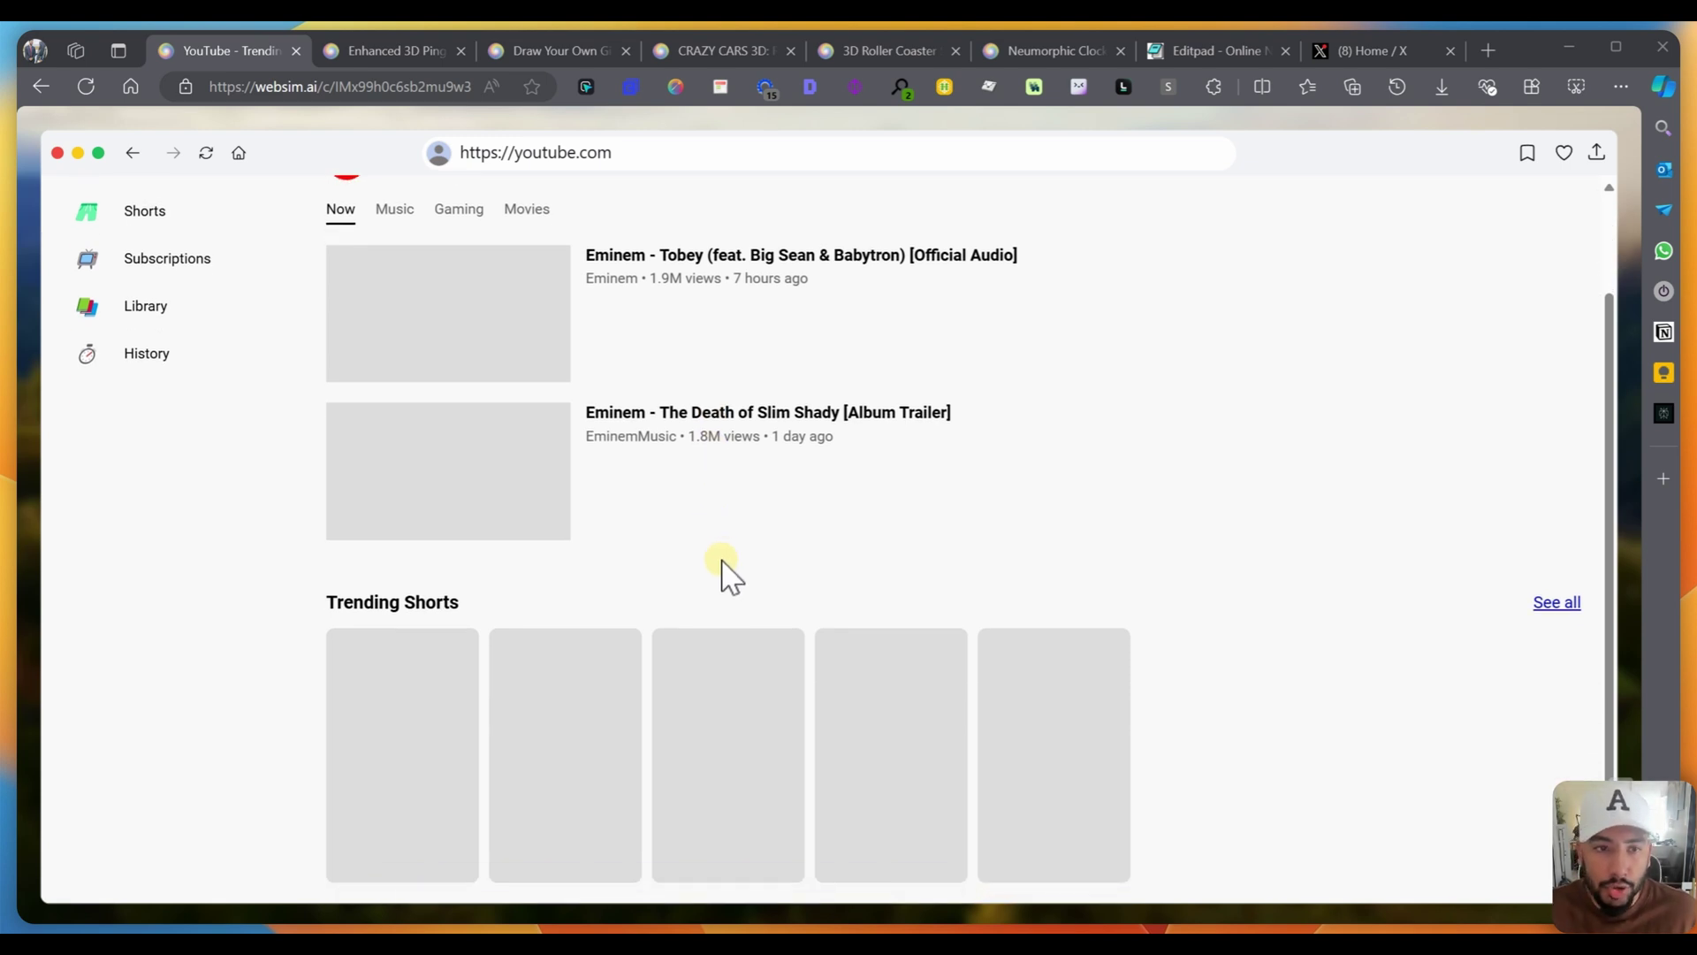
scroll(530, 522, "up", 1)
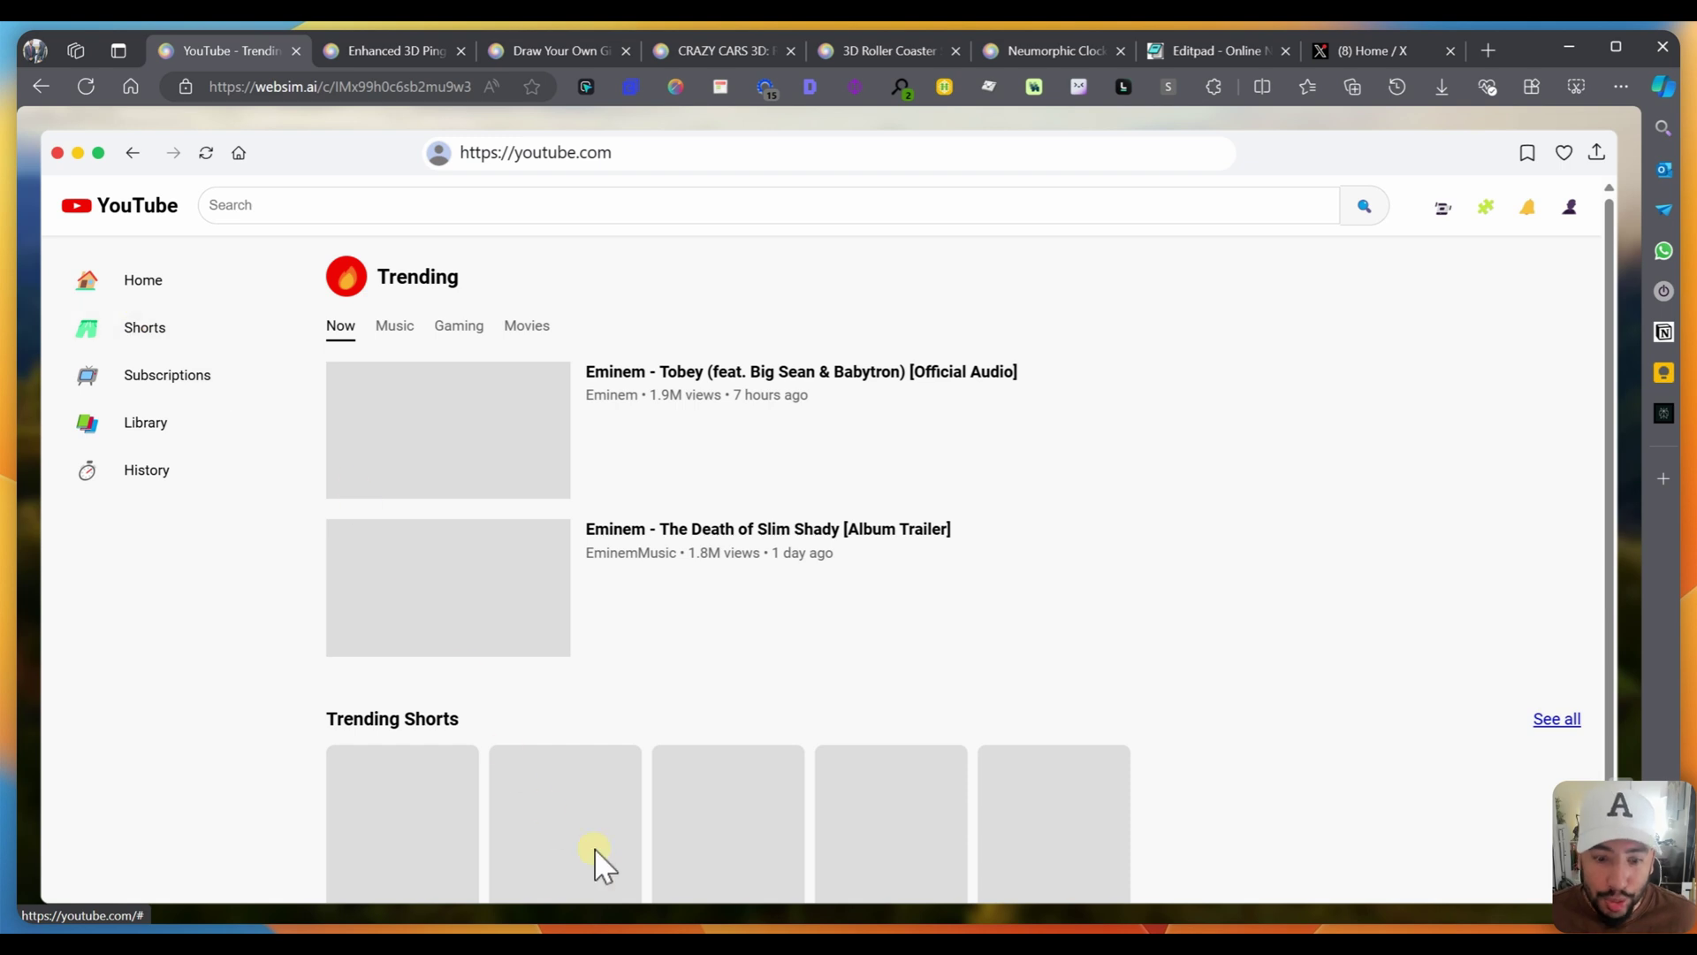
Step: From Home, submit 'Create an excel app which allows users to add formulas' to generate ExcelSim
left_click(239, 155)
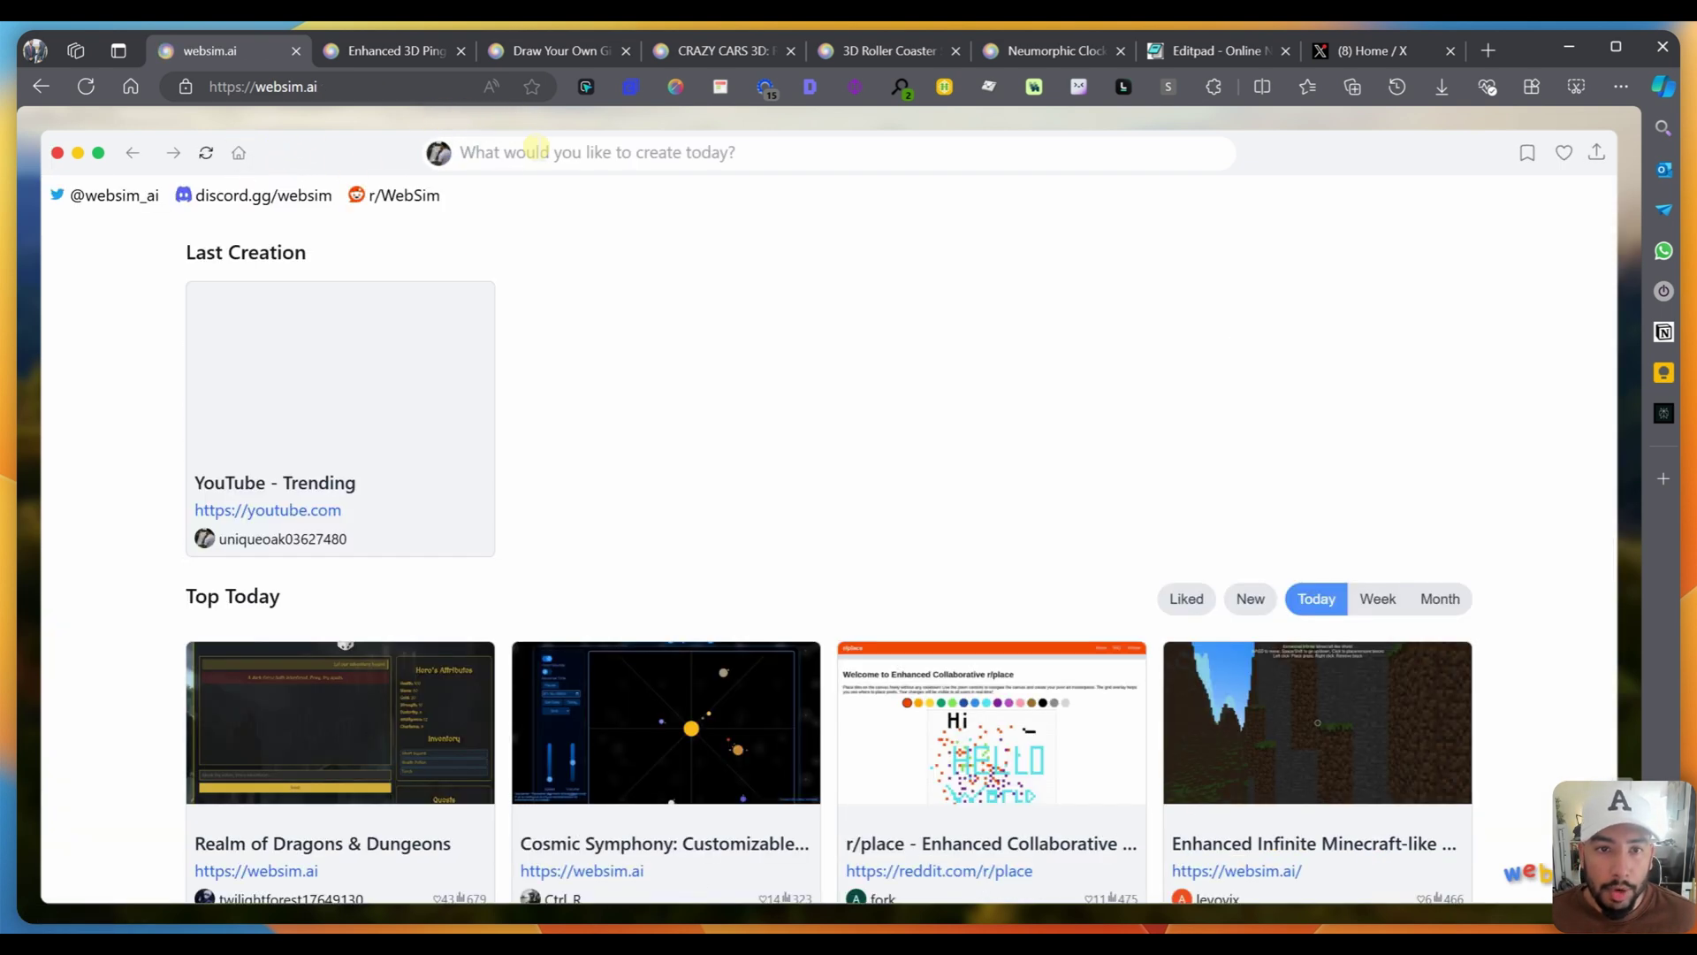
left_click(531, 152)
type("Create an excel app which allows users to add formulas")
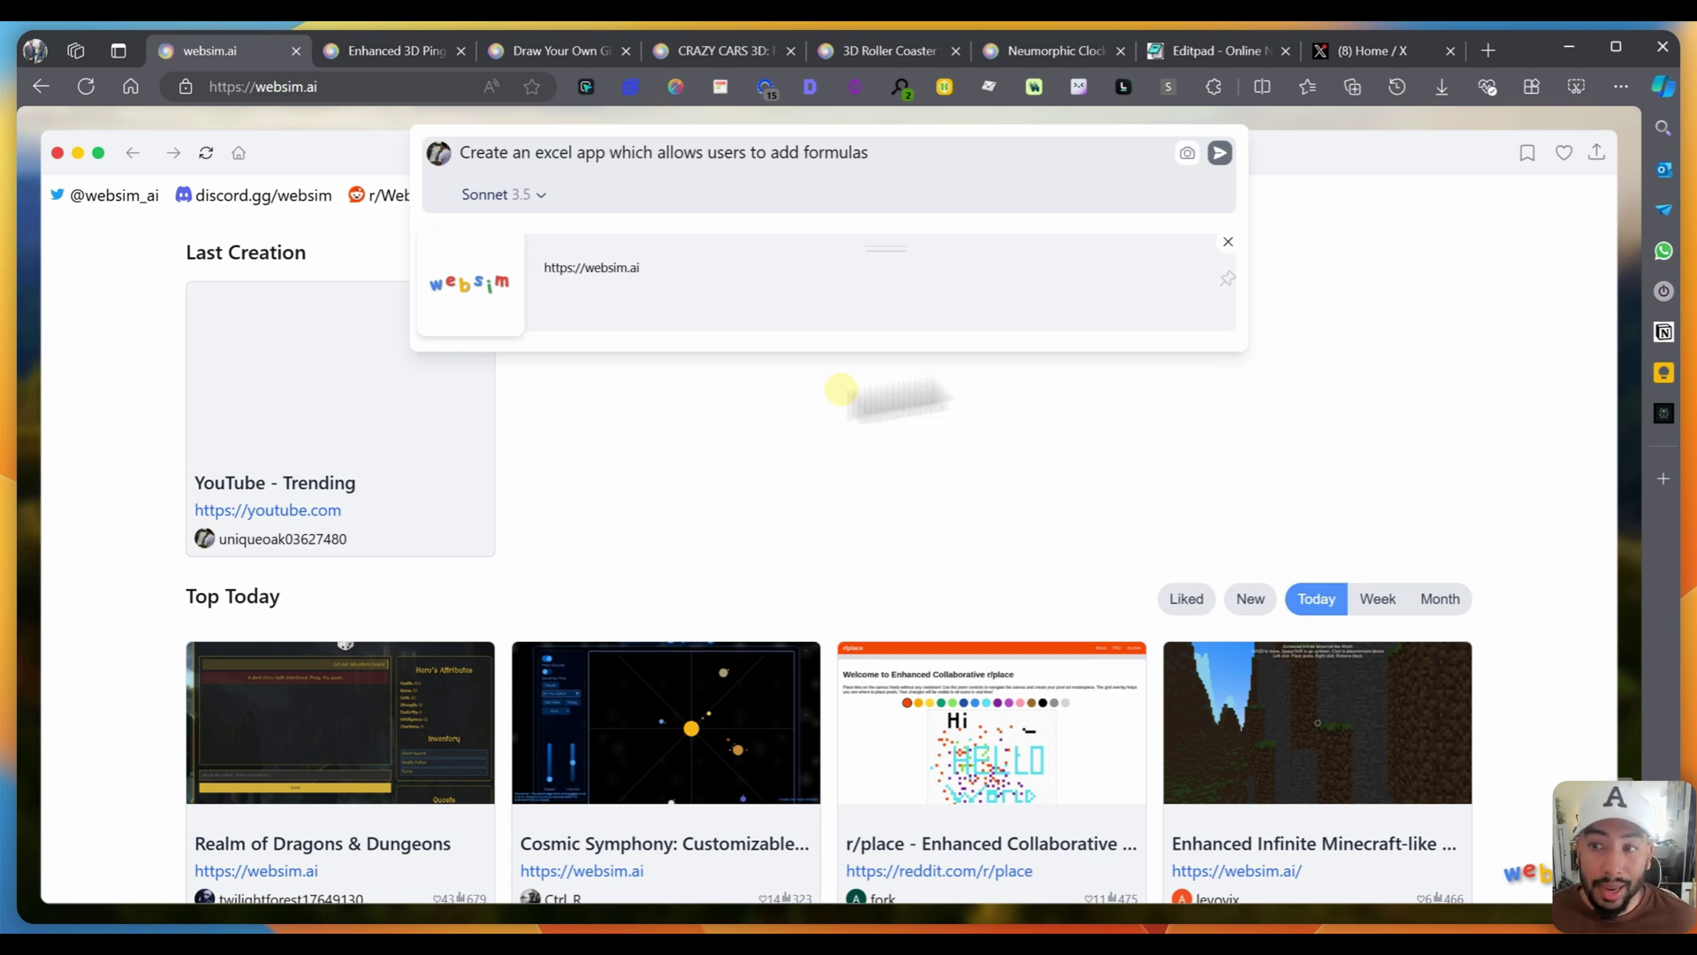
left_click(1217, 154)
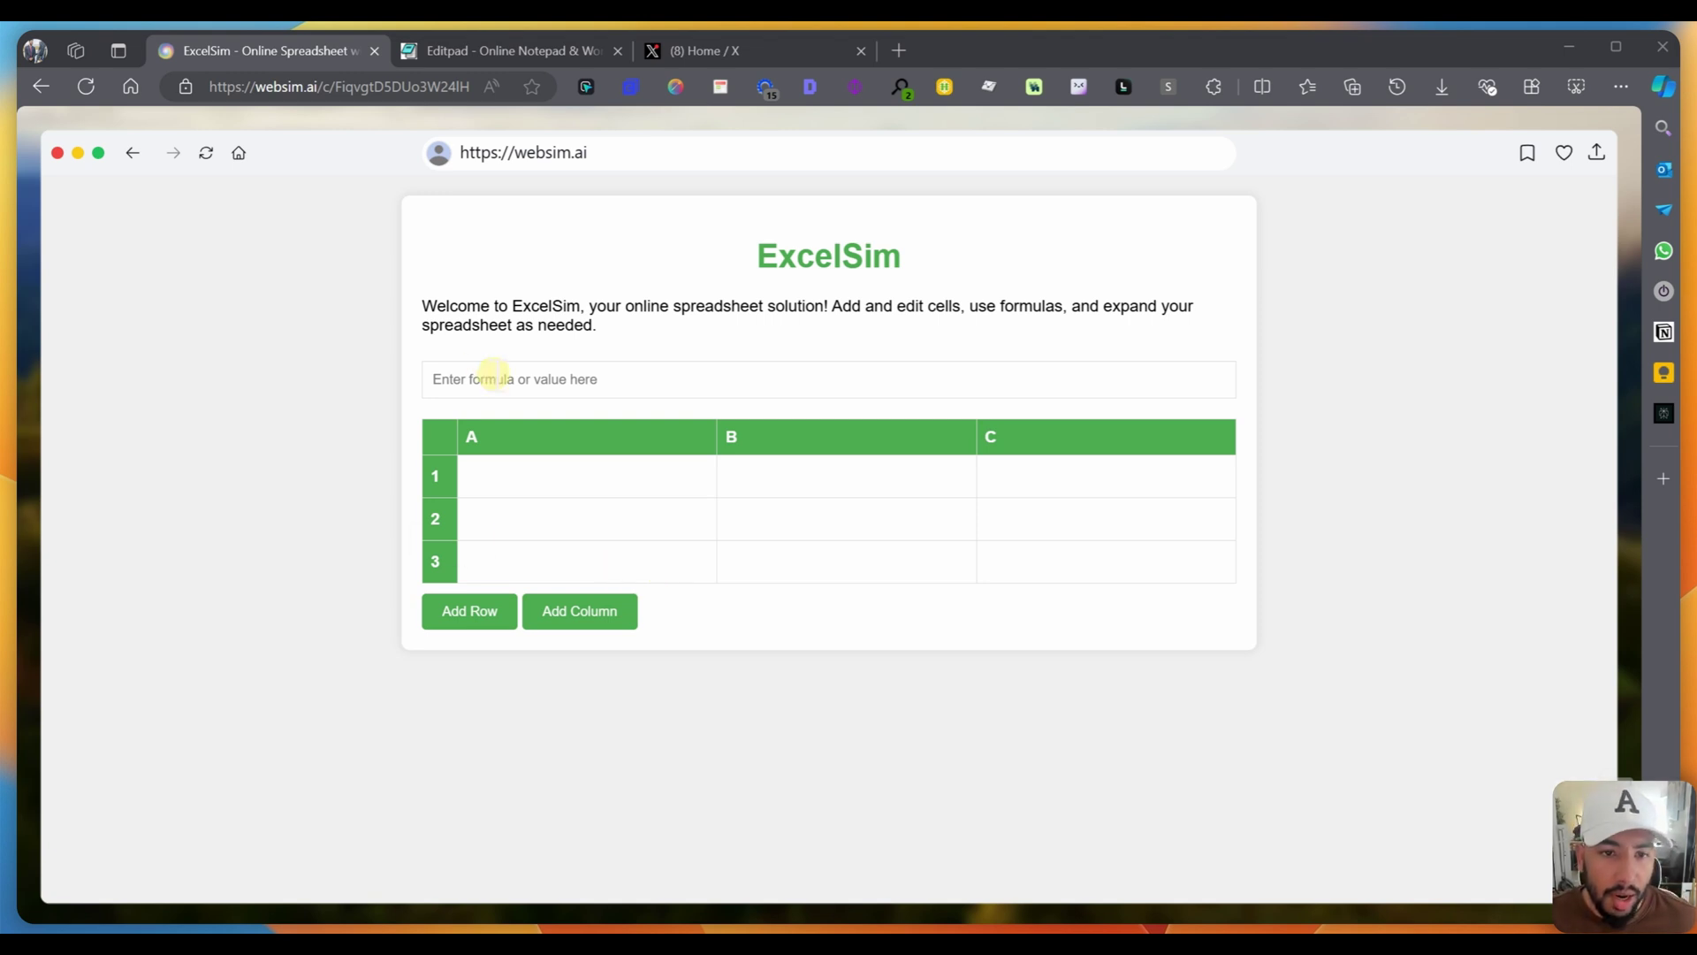
Step: Enter =7*7 in A1, expand the grid to five rows and columns A–F, and start typing 'make it look like the foll'
left_click(487, 377)
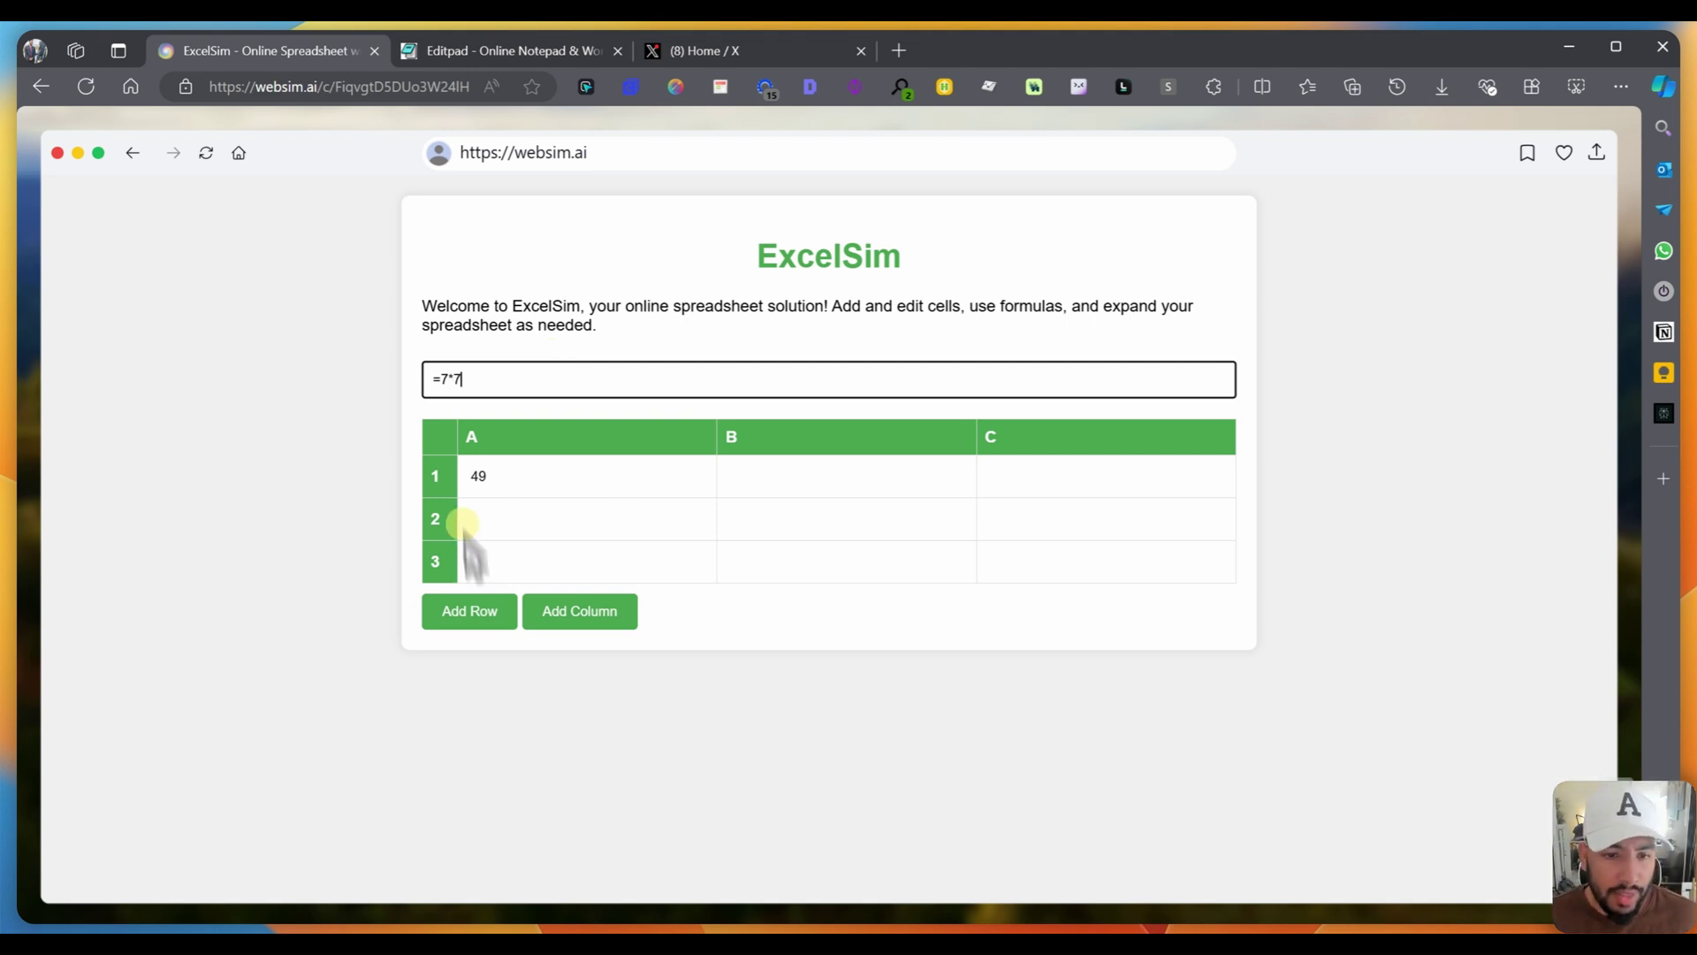
left_click(471, 616)
left_click(570, 658)
double_click(570, 664)
left_click(471, 663)
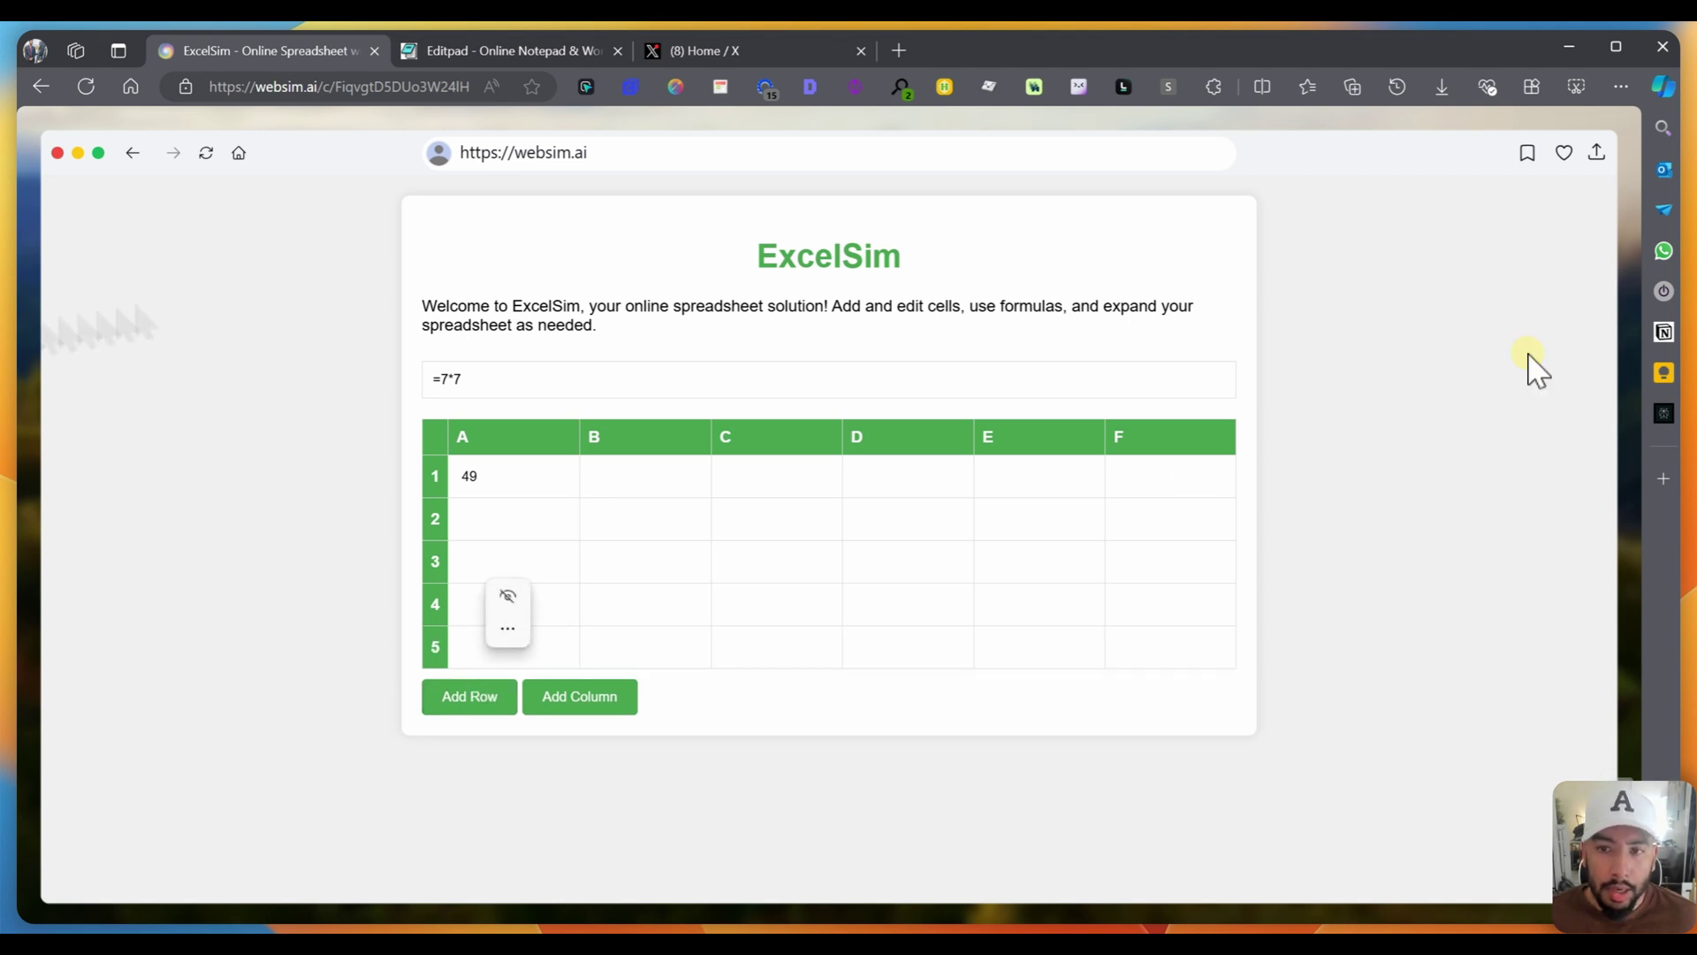
left_click(679, 158)
type("make")
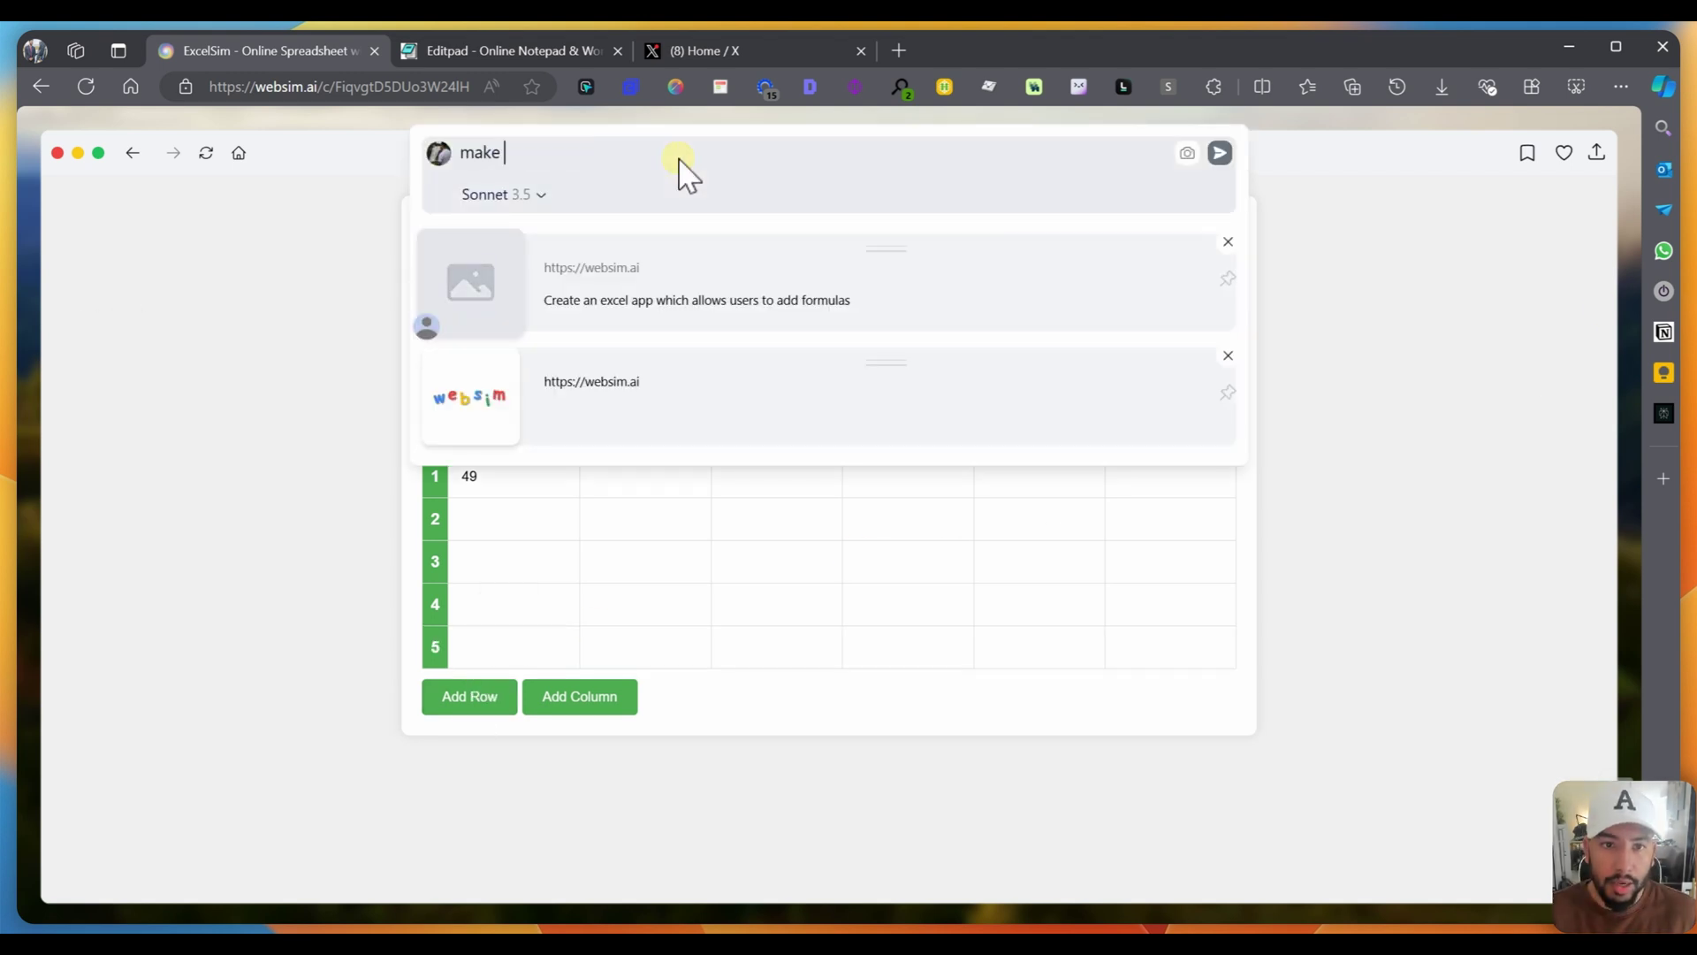
type(" it look like the ")
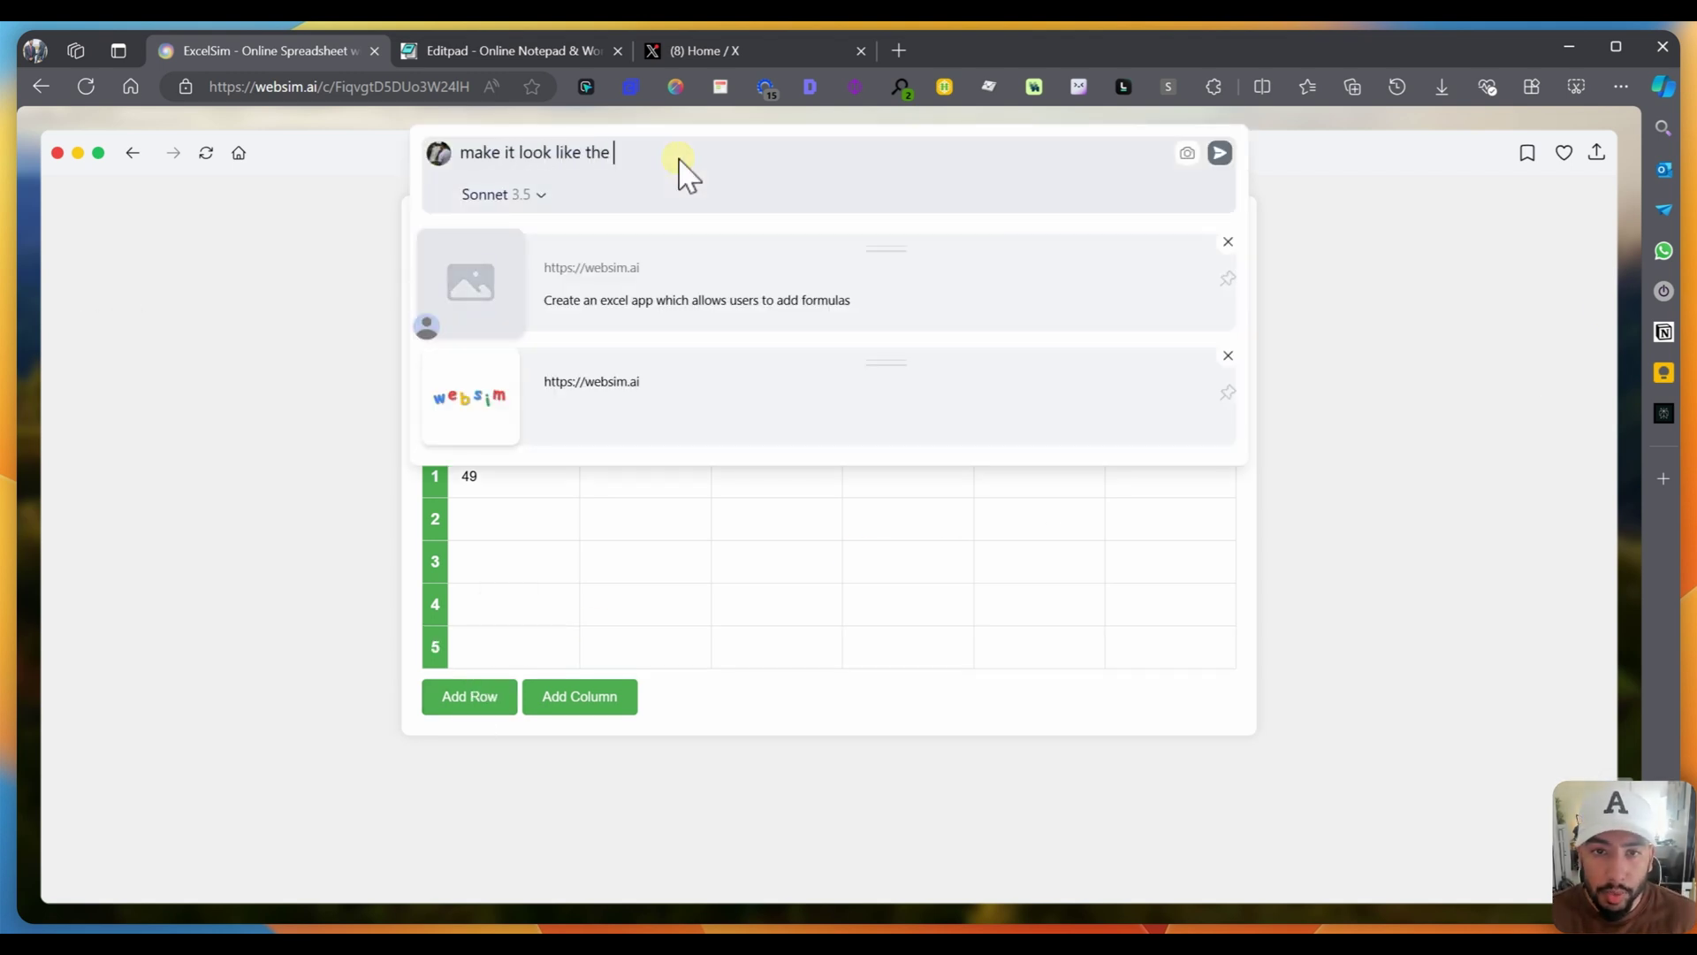
type("foll")
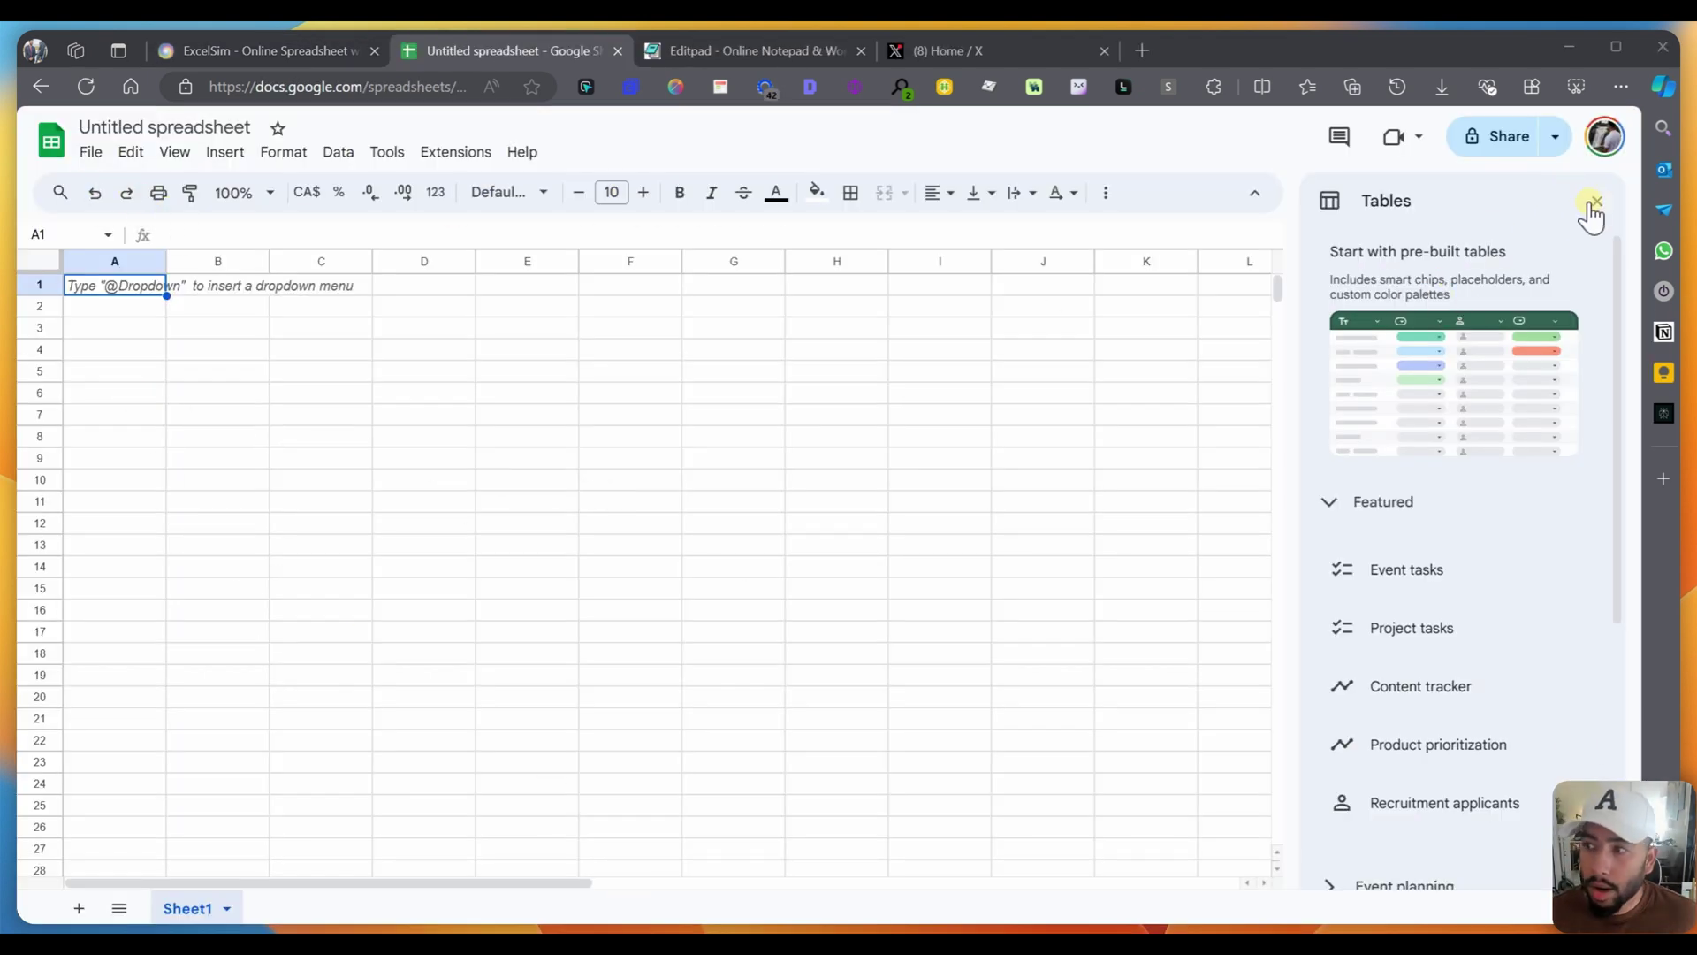
Step: Close the Tables suggestions panel and screenshot the blank Untitled spreadsheet region
left_click(1596, 202)
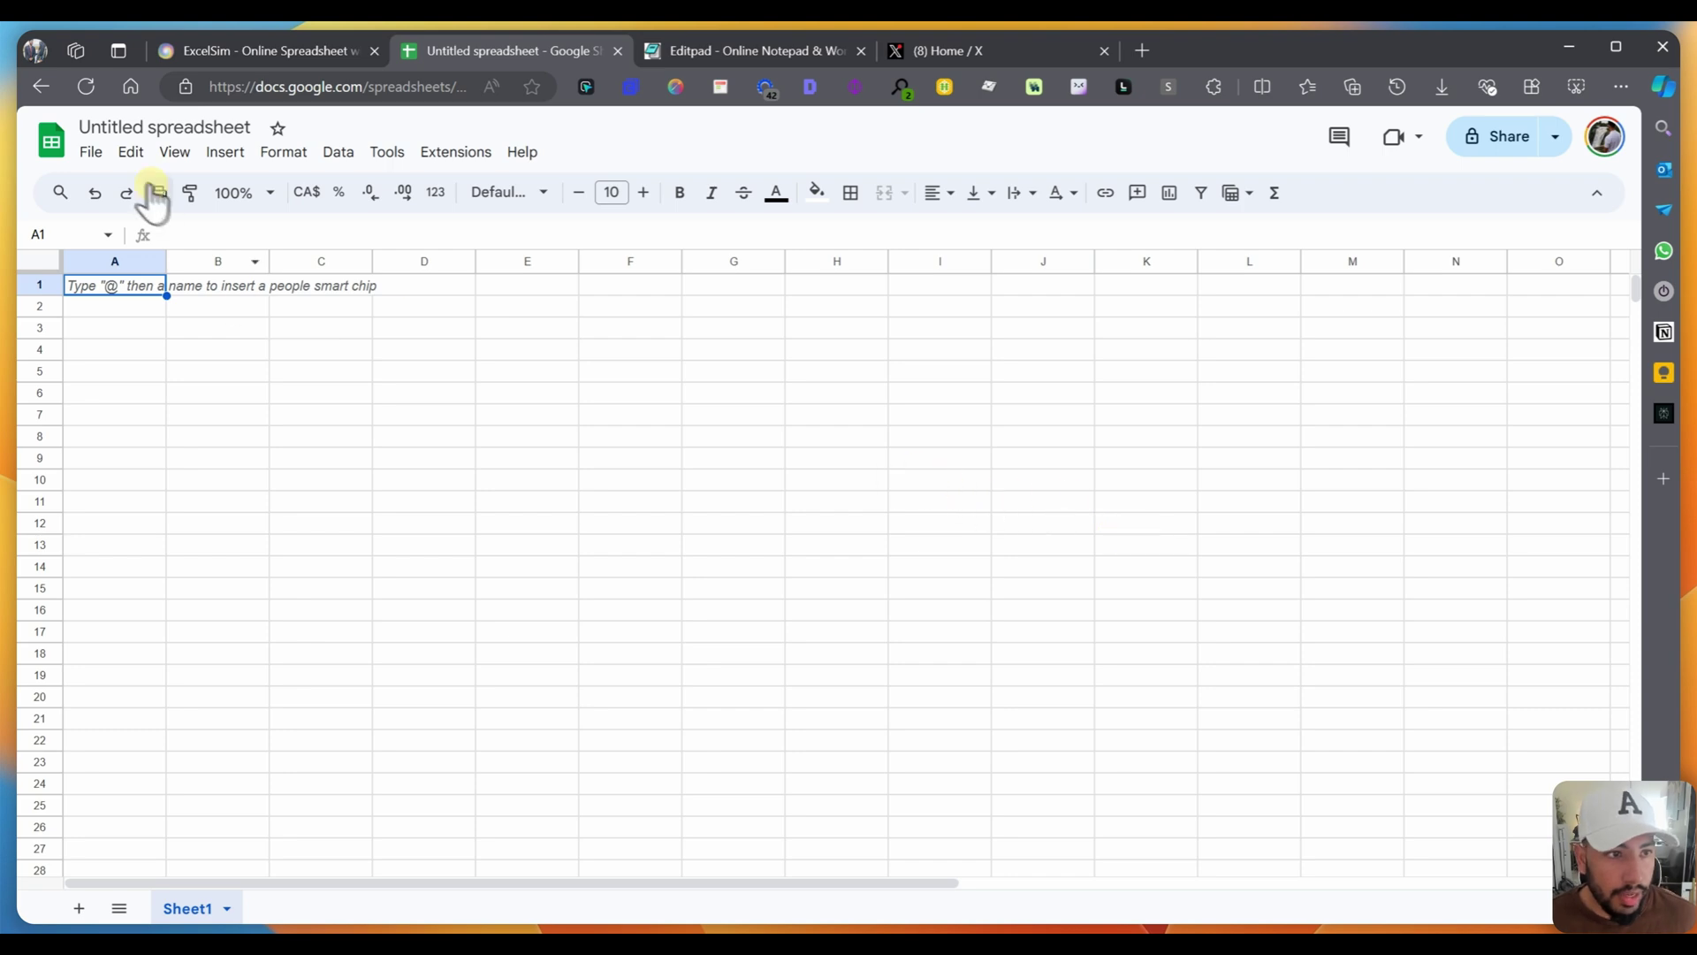
key("ctrl+Print")
left_click_drag(24, 121, 1573, 723)
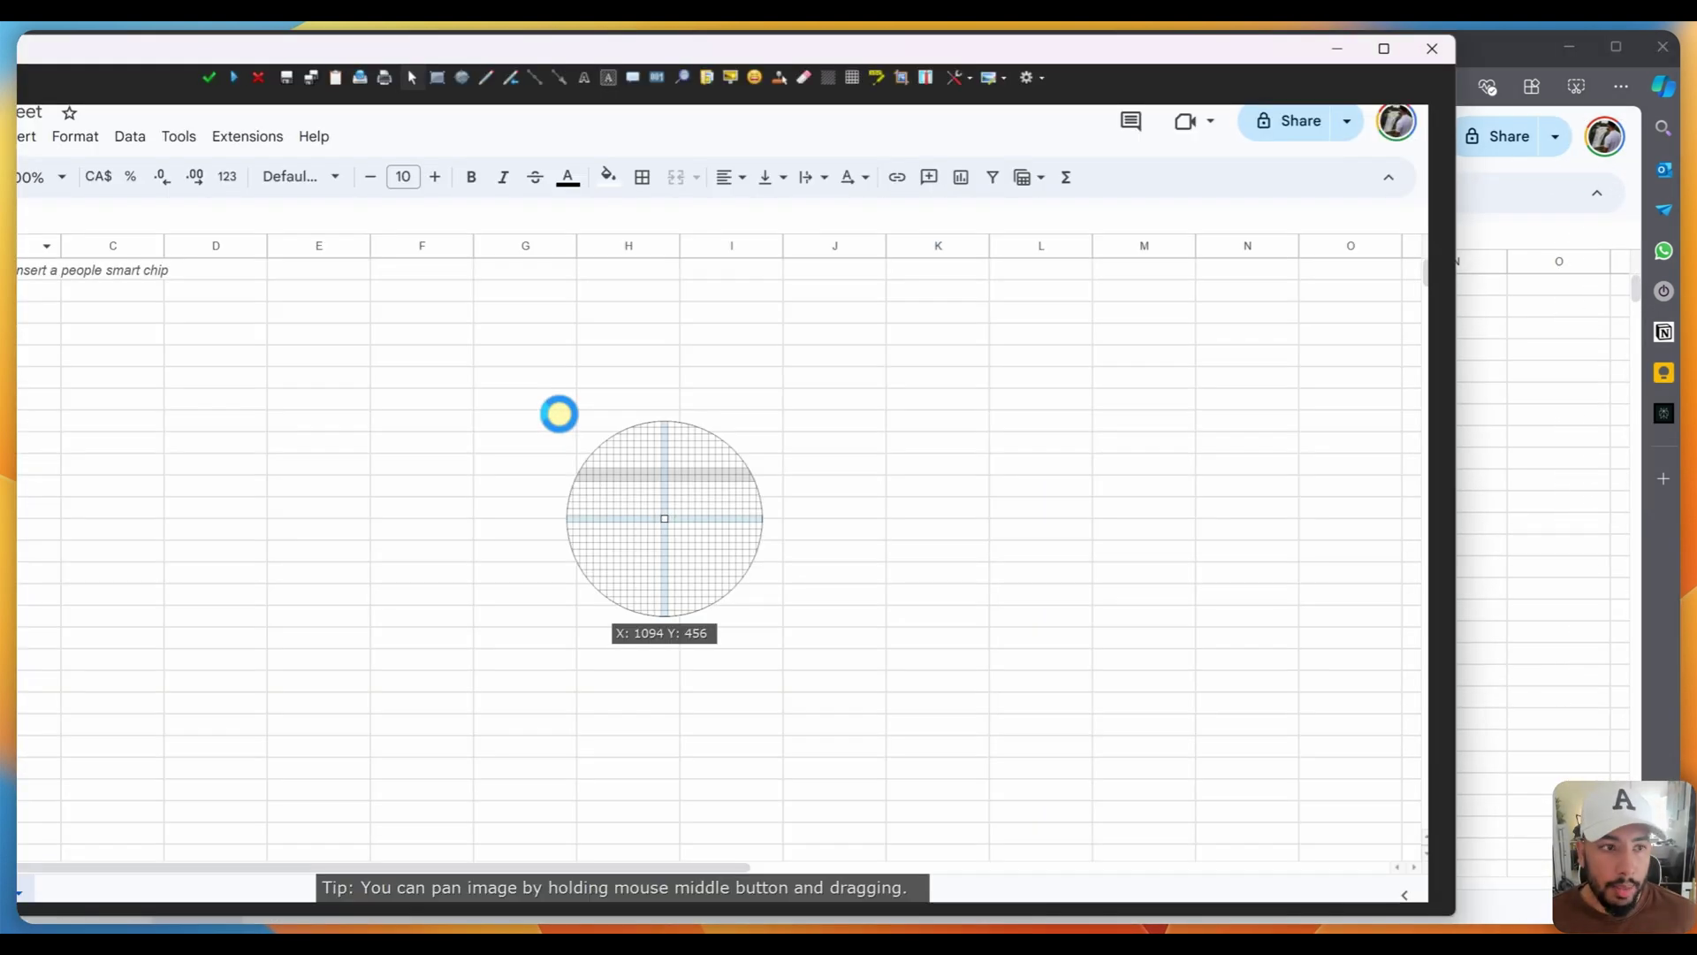
left_click(559, 412)
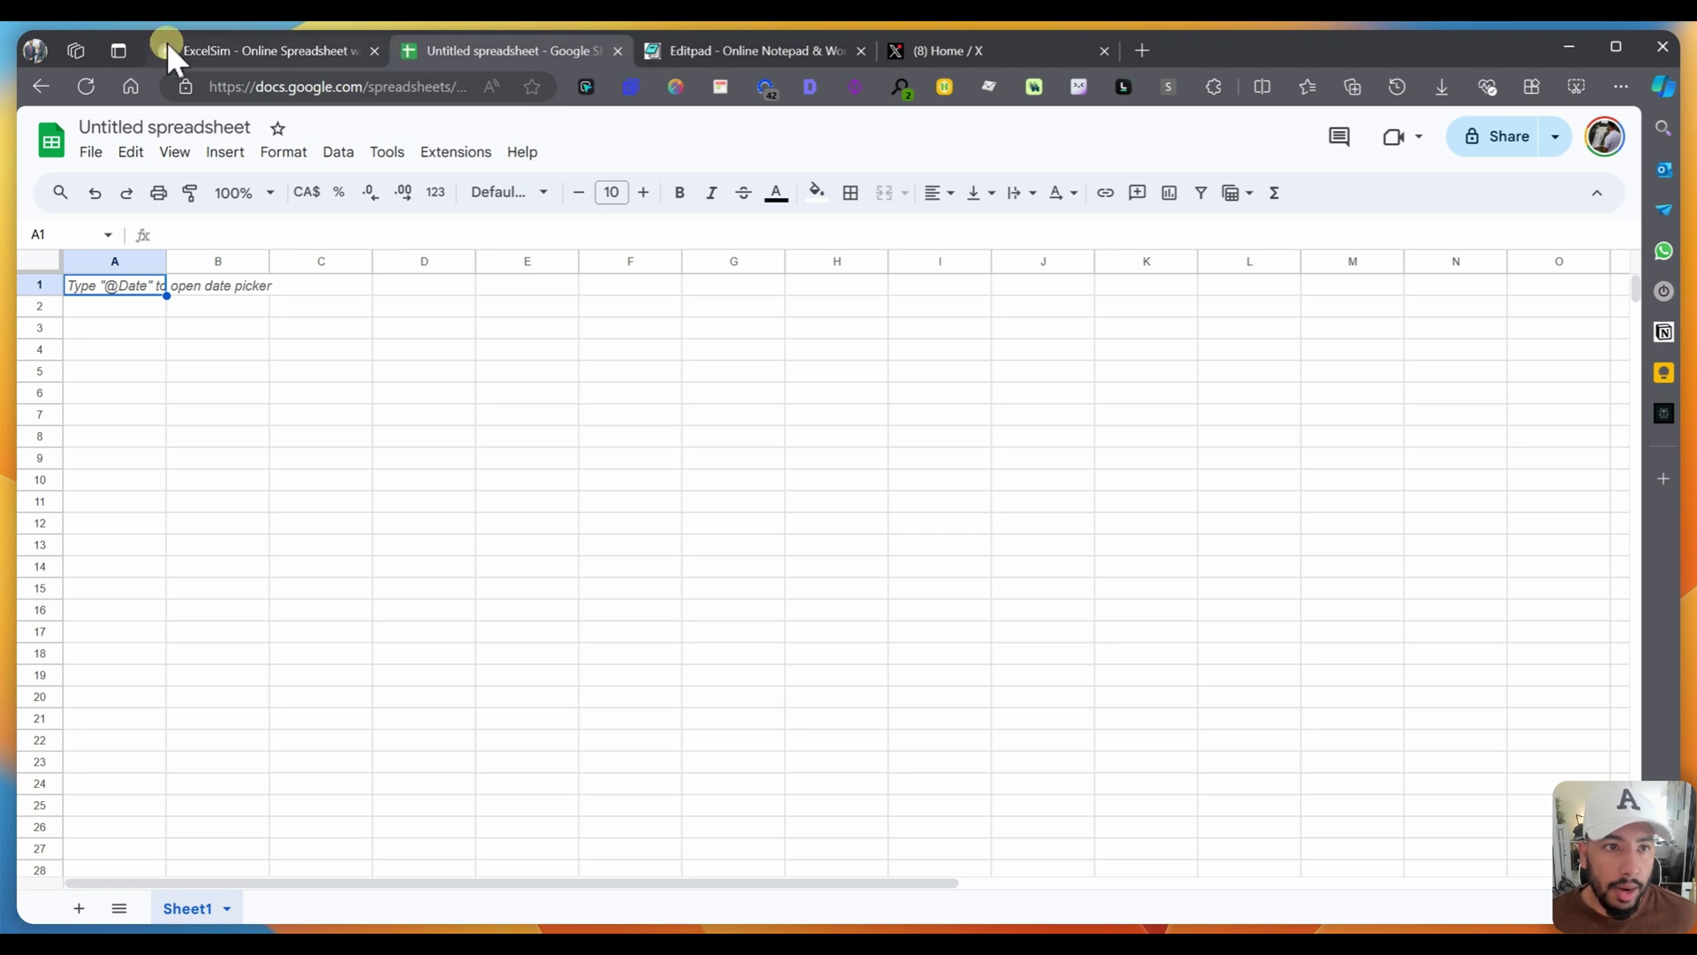
Step: Restyle ExcelSim by sending its prompt with the Google Sheets screenshot attached
left_click(168, 46)
triple_click(807, 156)
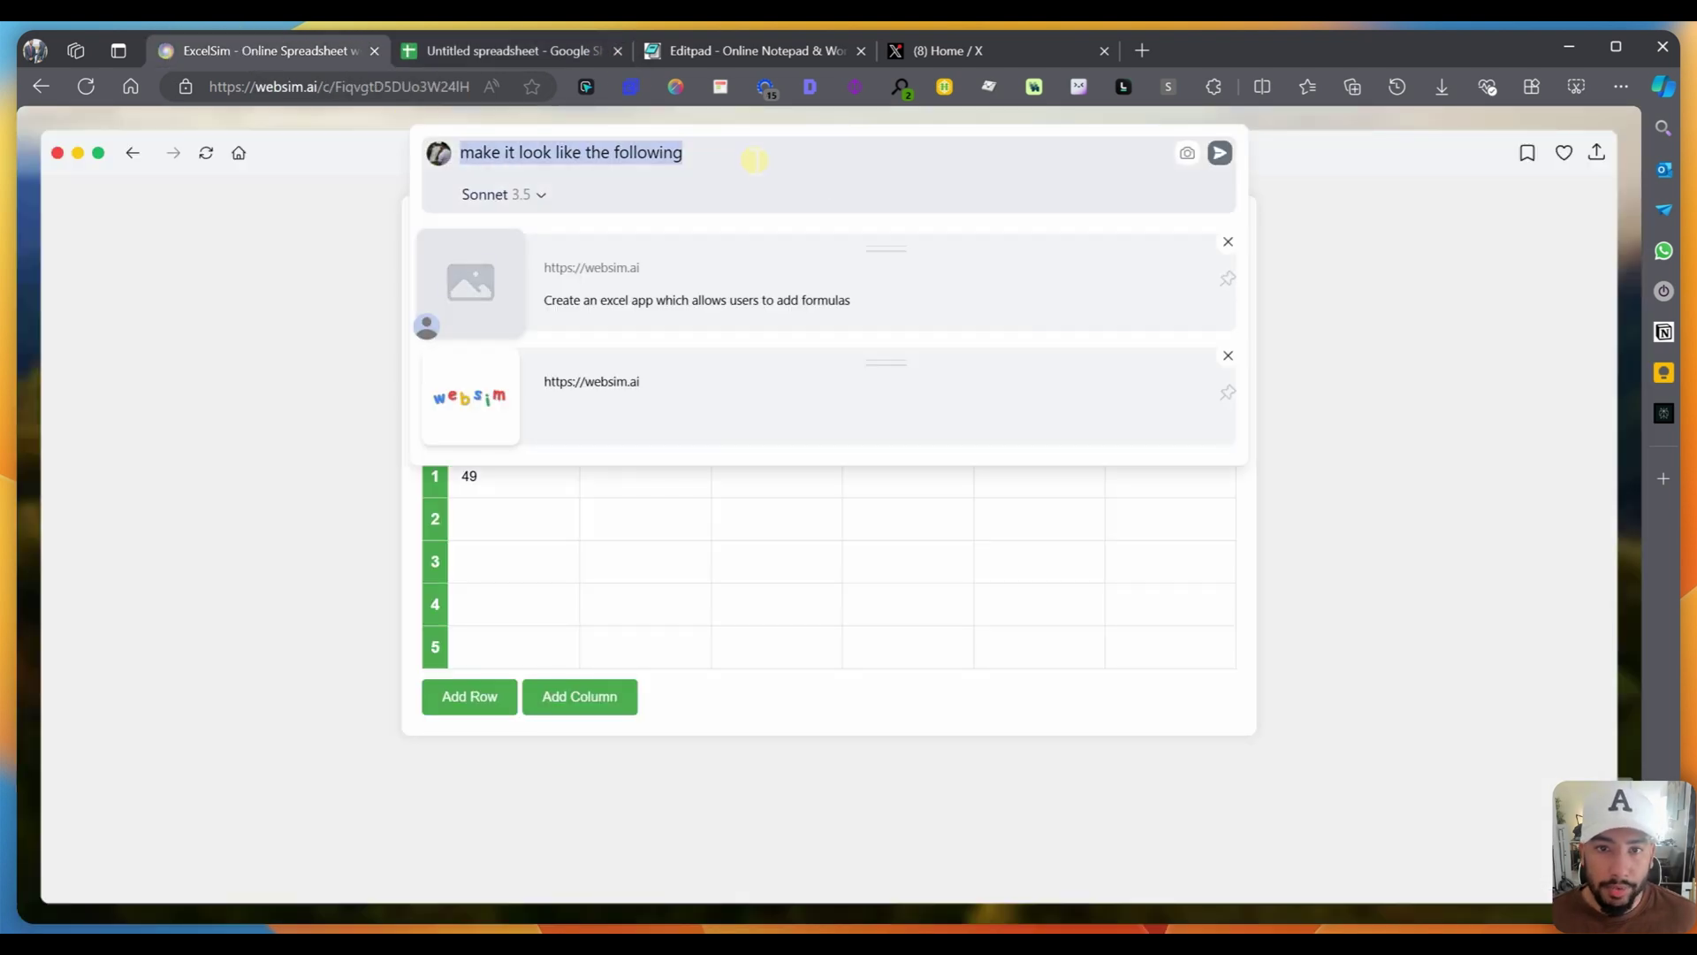
left_click(754, 160)
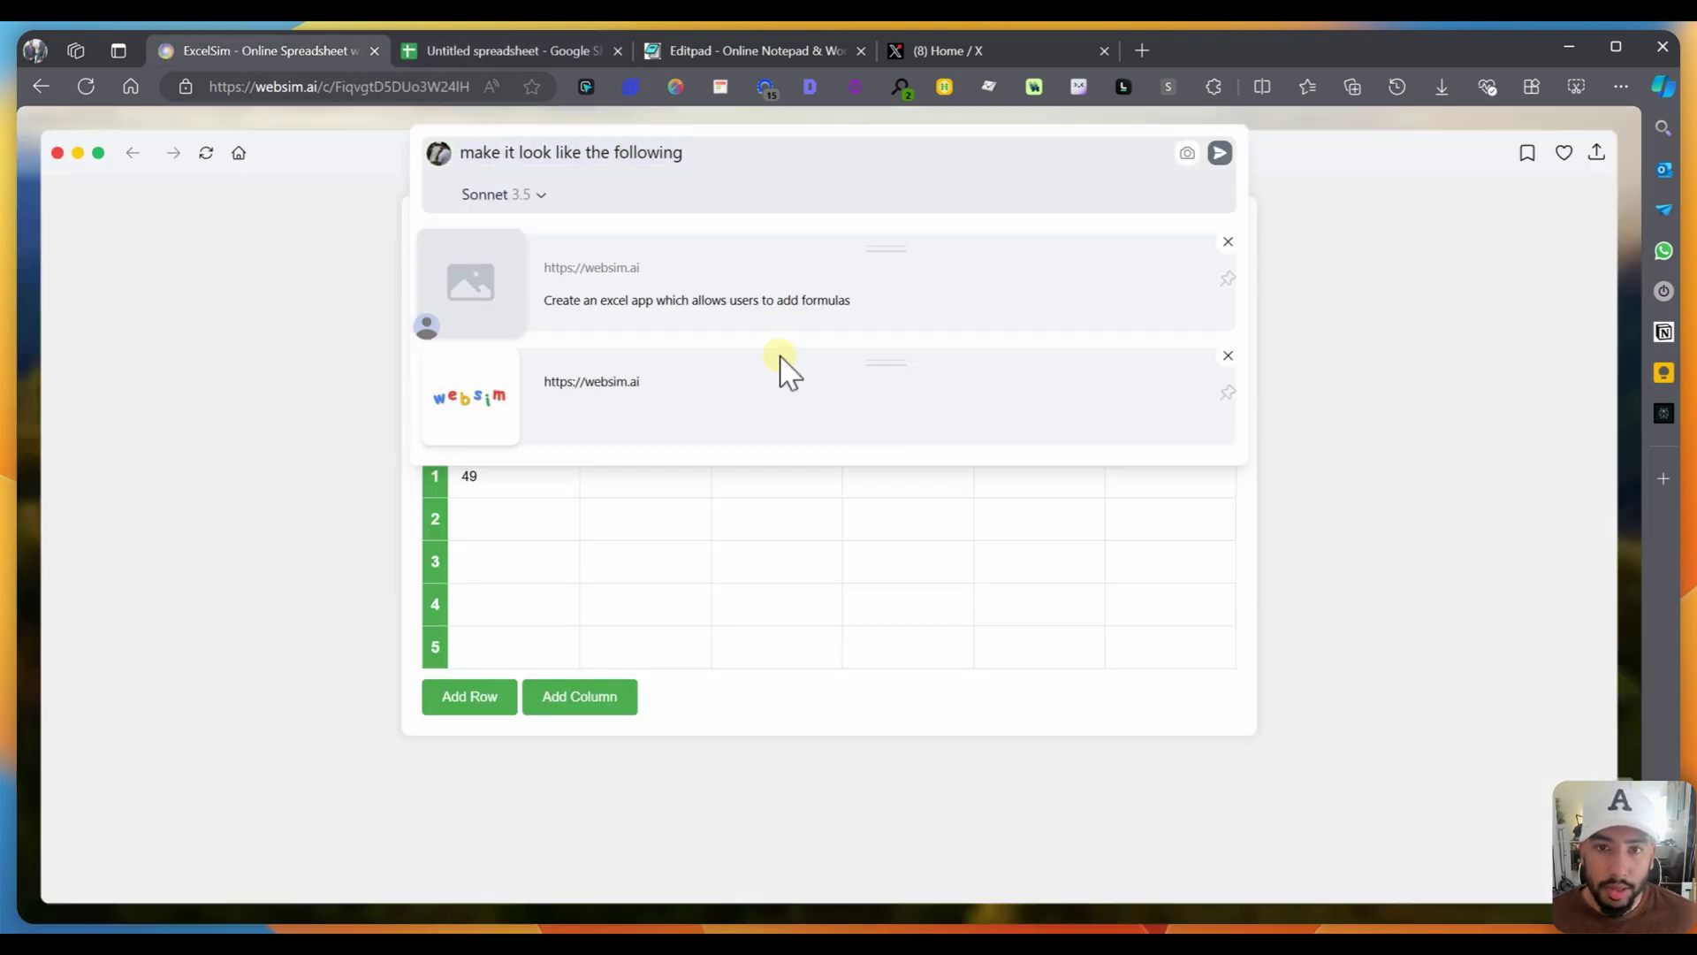
key("ctrl+v")
left_click(1221, 158)
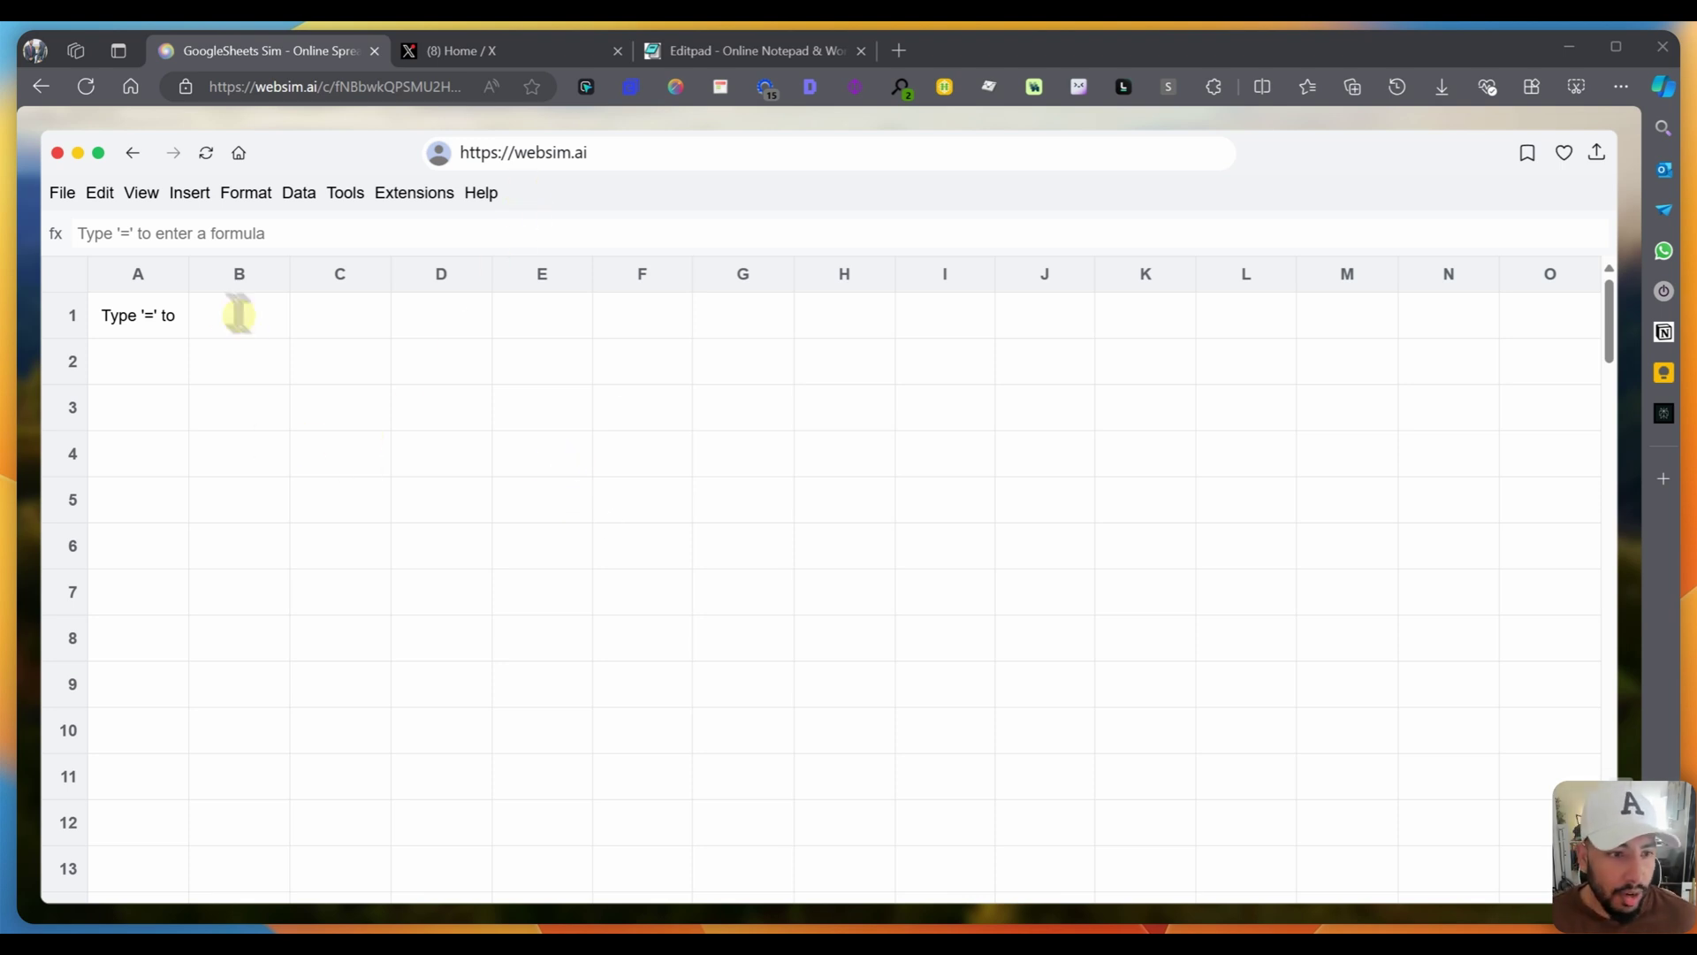
Step: Enter the formula =7*7 in cell A1 so it shows 49
left_click(152, 315)
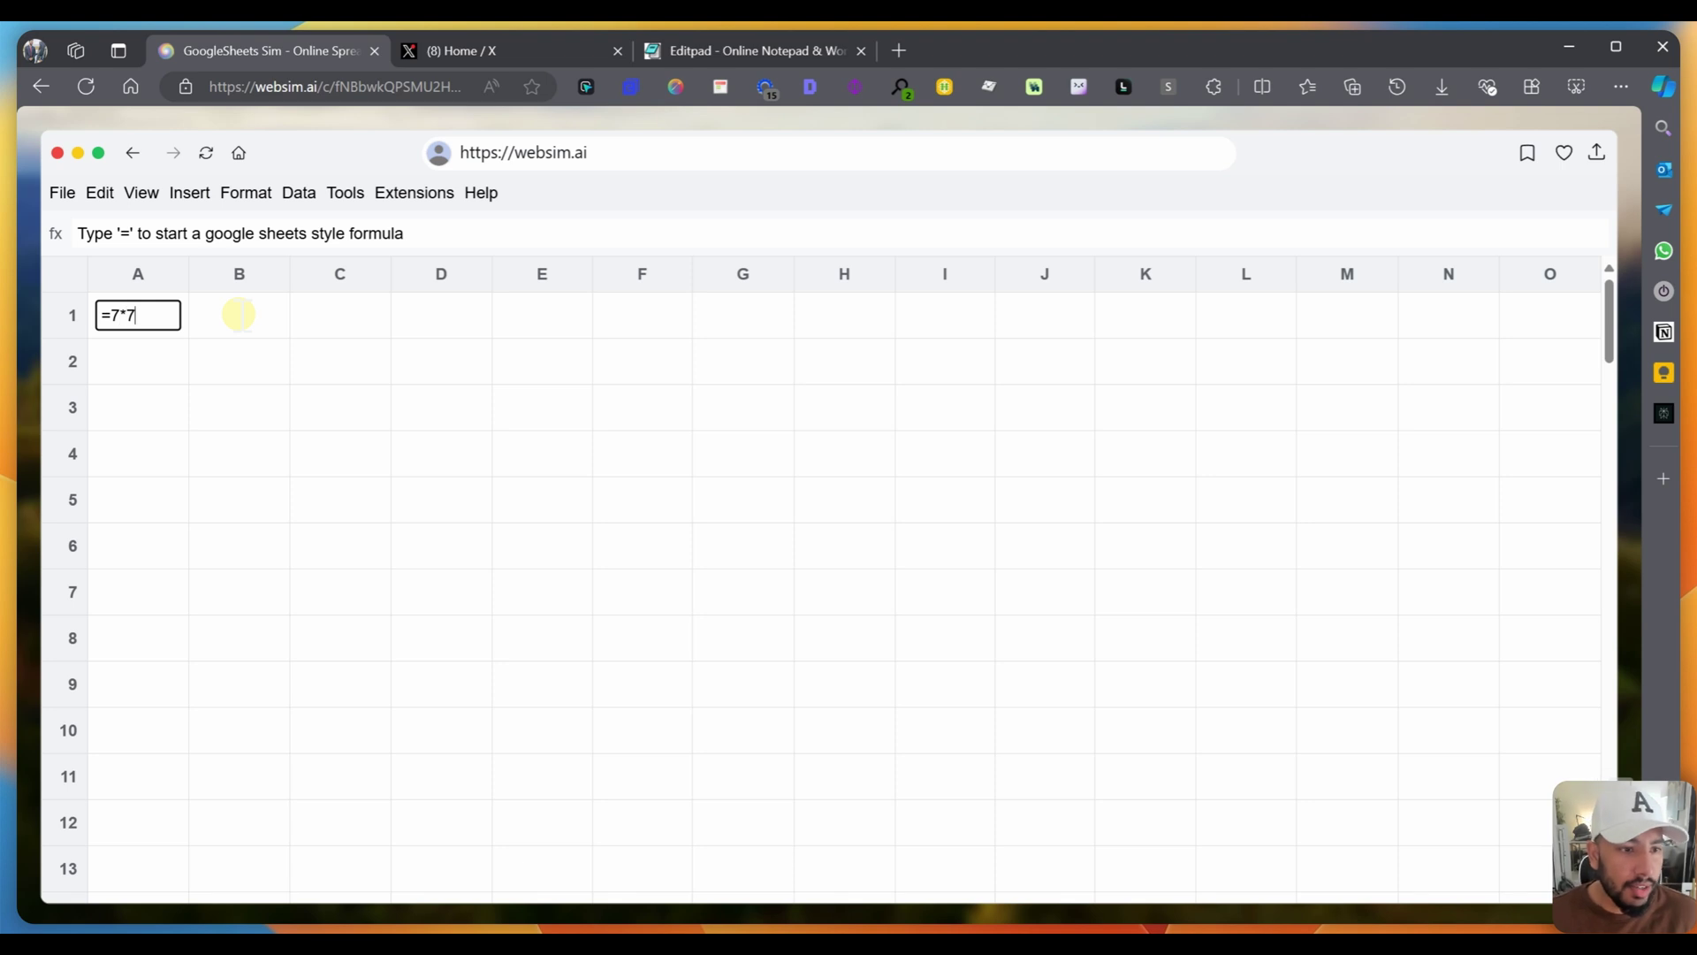
left_click(239, 313)
double_click(168, 314)
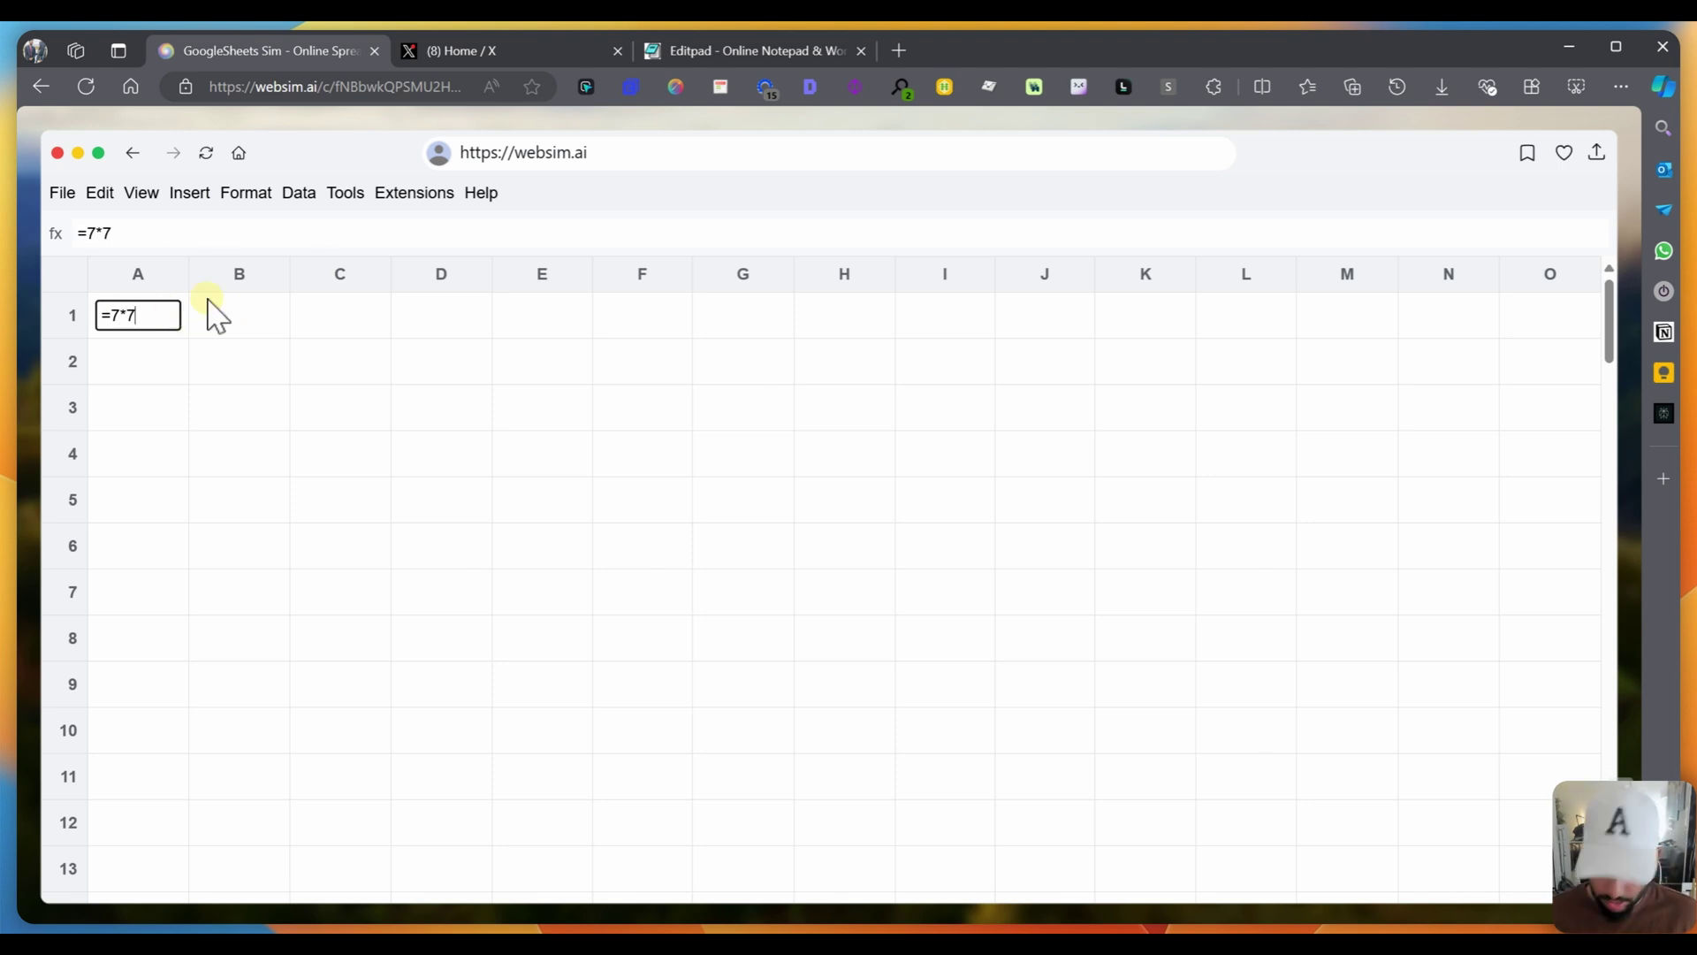
left_click(173, 233)
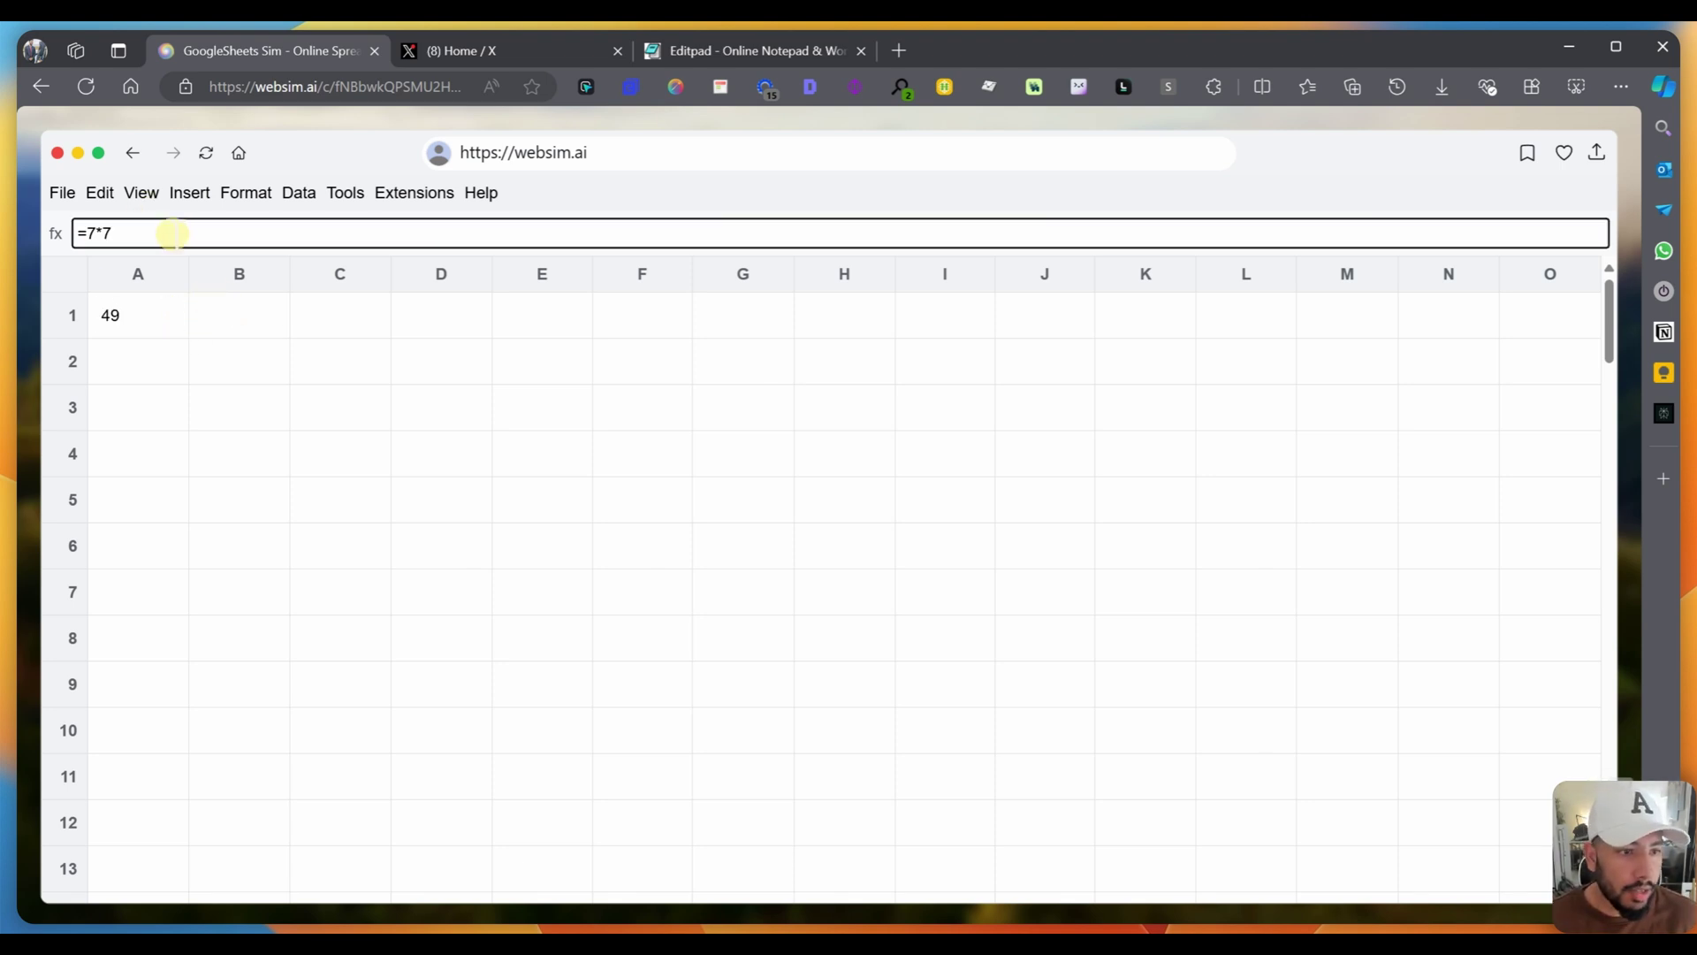
left_click(210, 315)
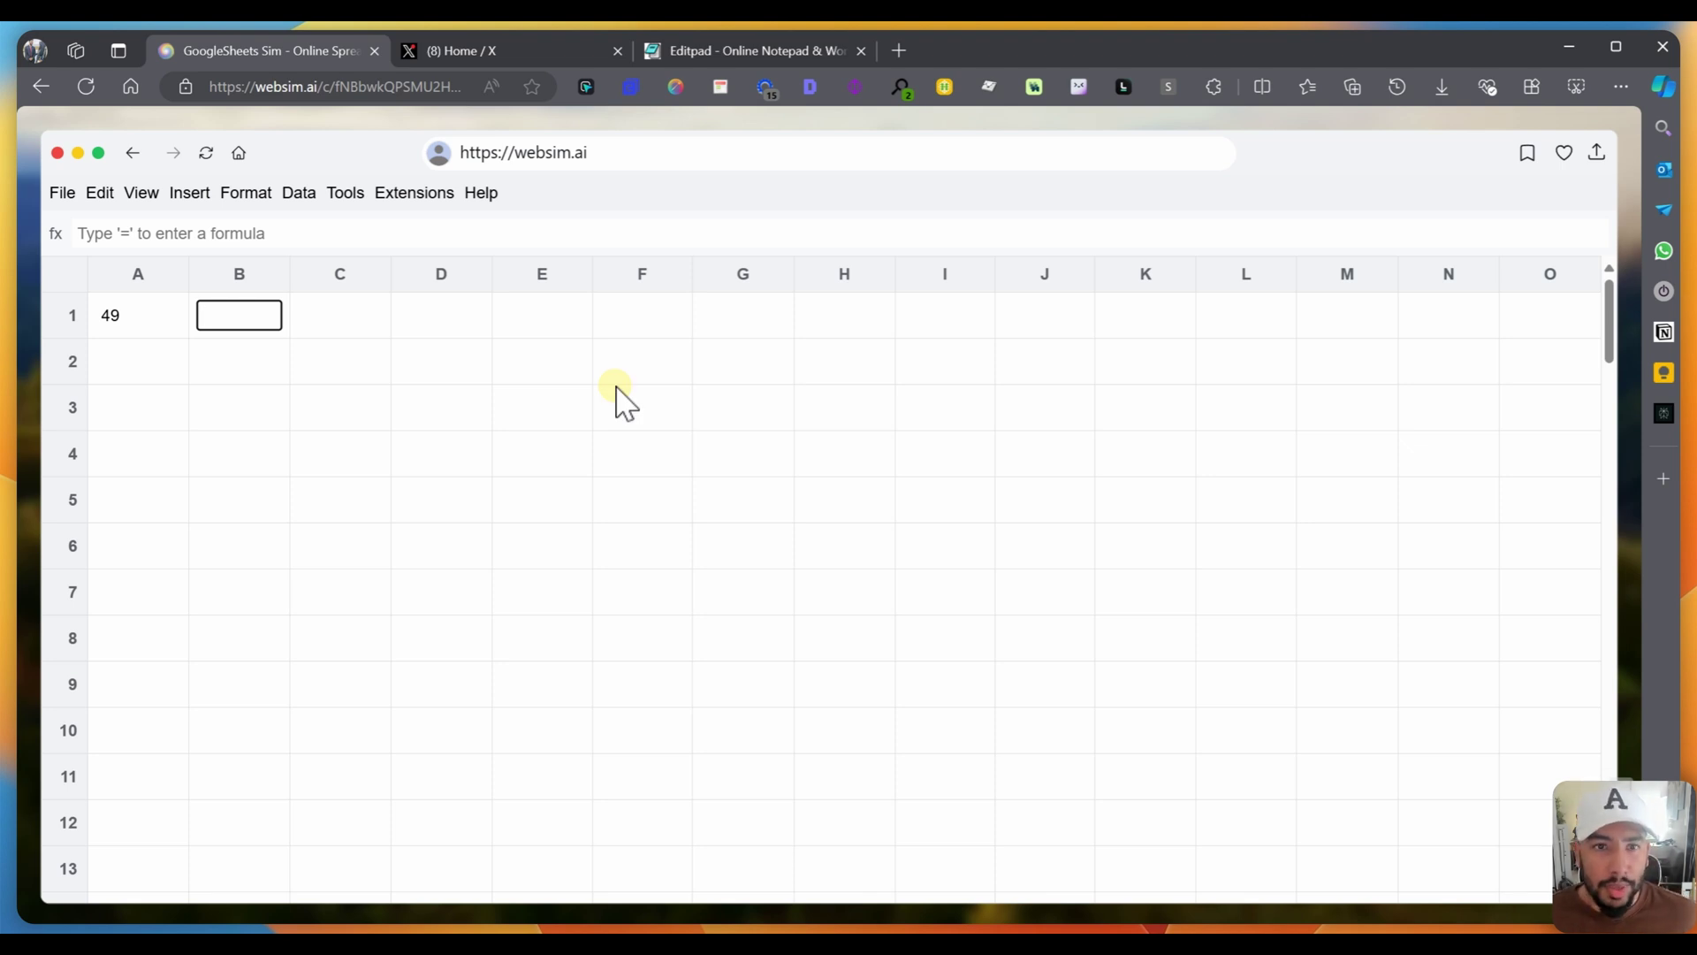
Step: Generate a Windows XP OS simulator with an interactive start menu and trashbin
left_click(238, 154)
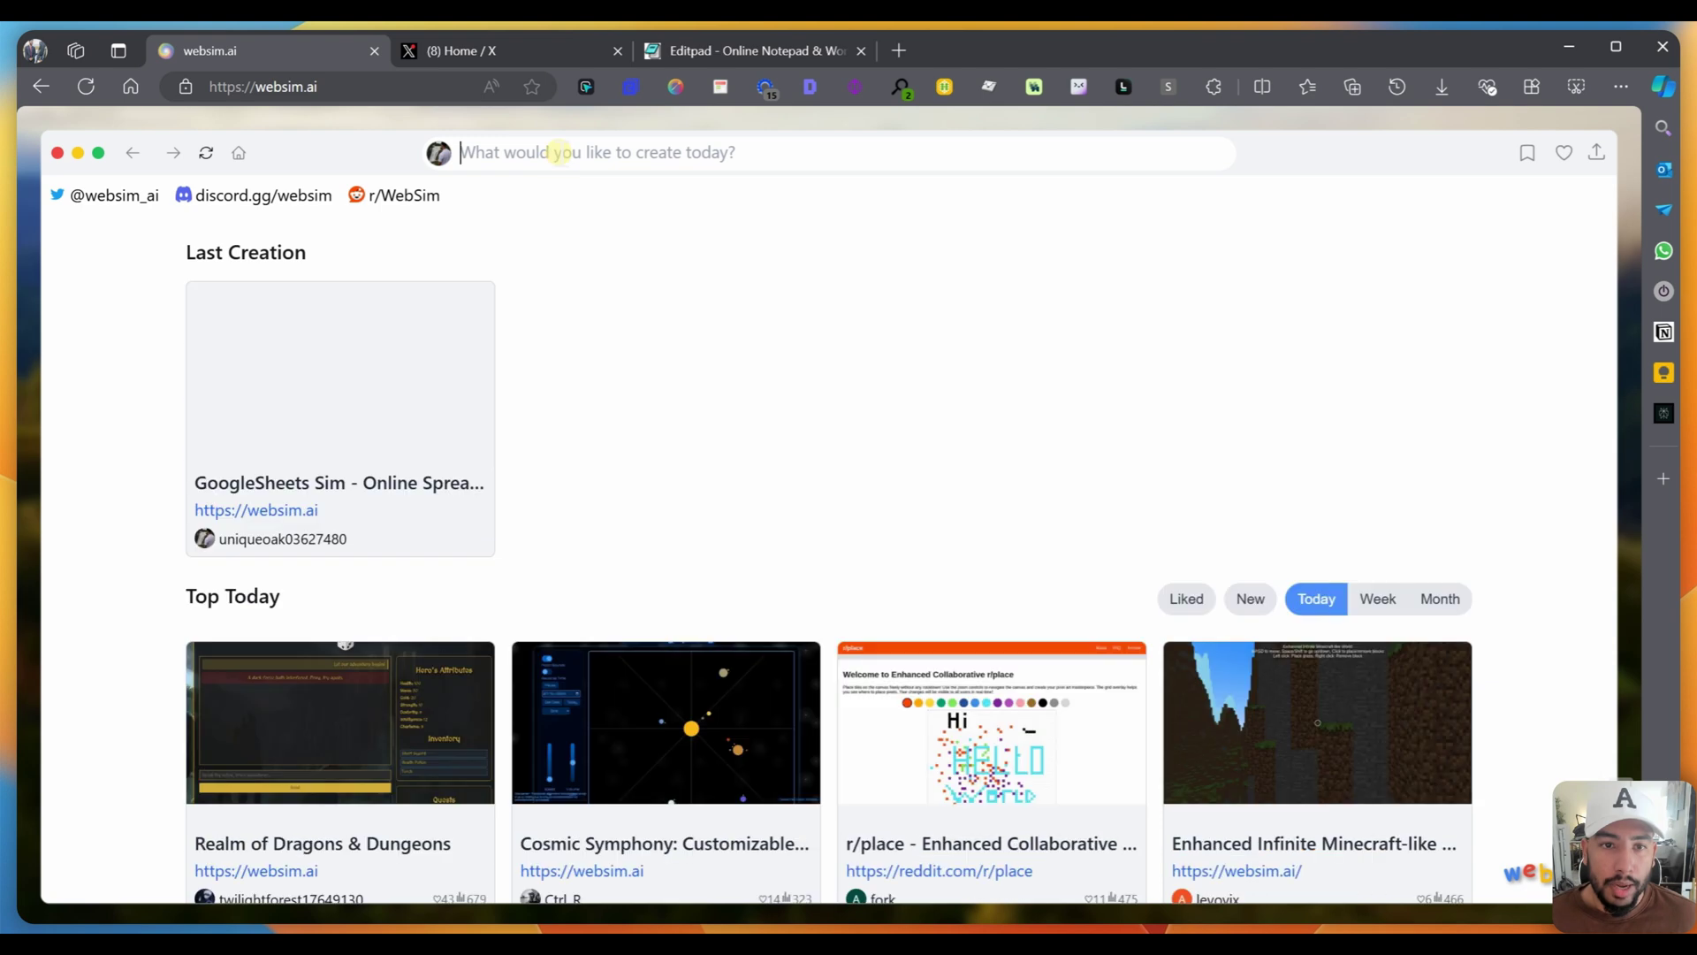
left_click(560, 153)
type("create windows xp with an interactive start menu and trashbin")
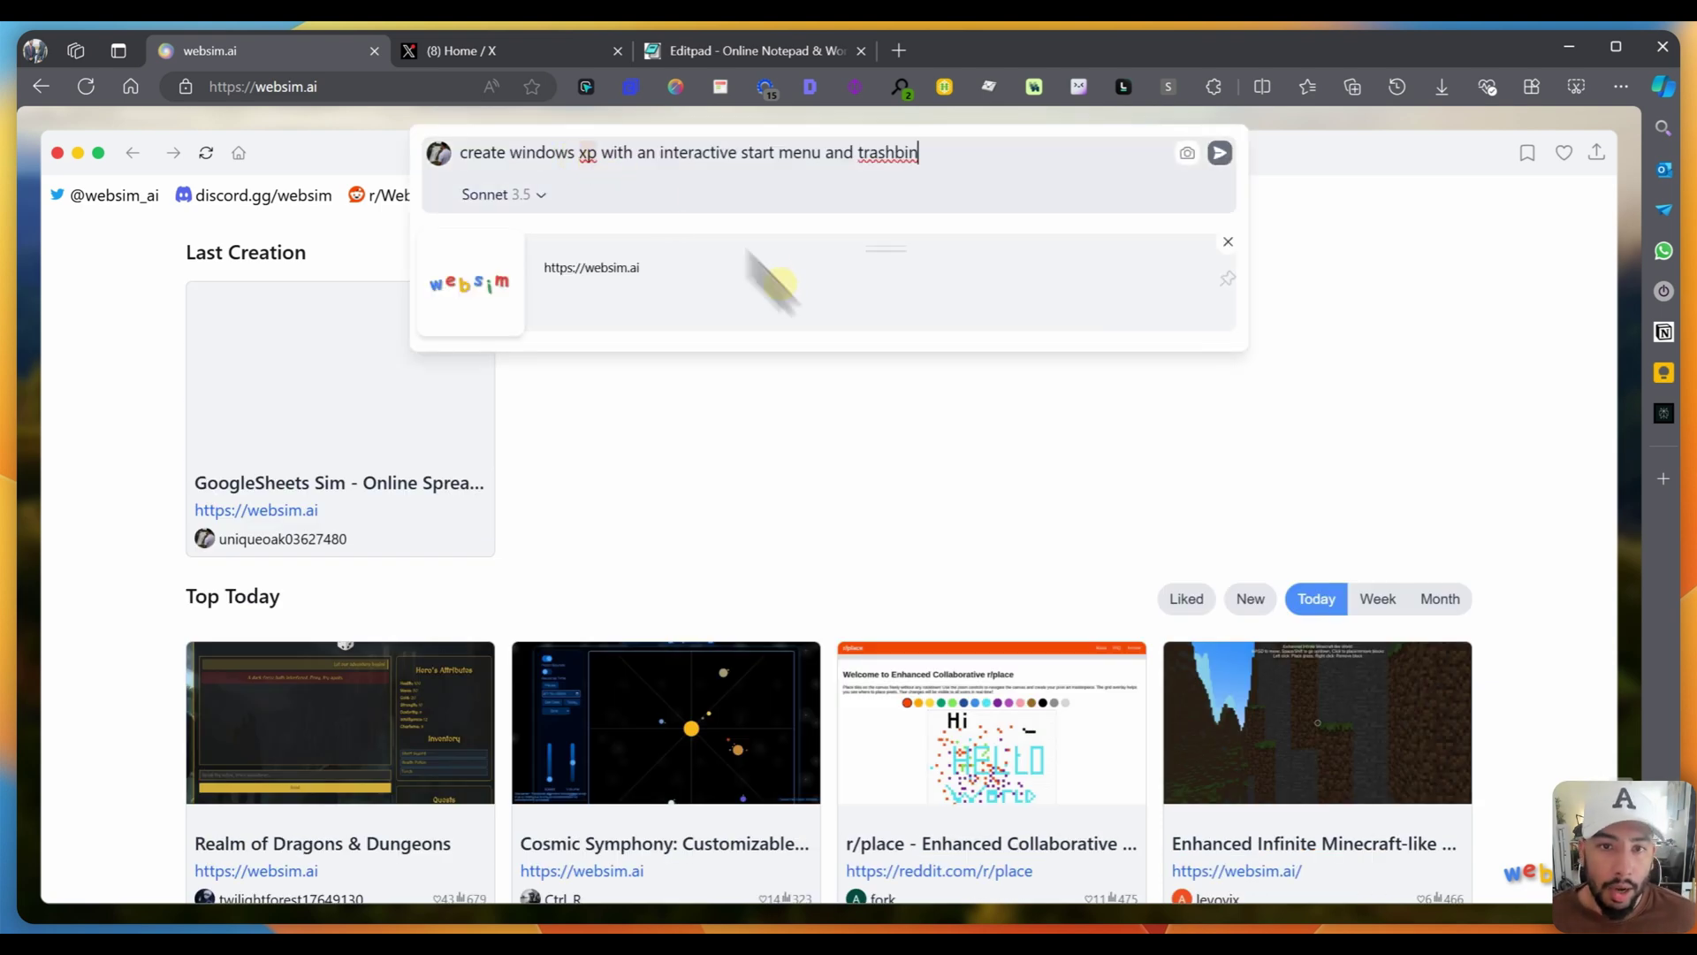
left_click(599, 152)
type("os")
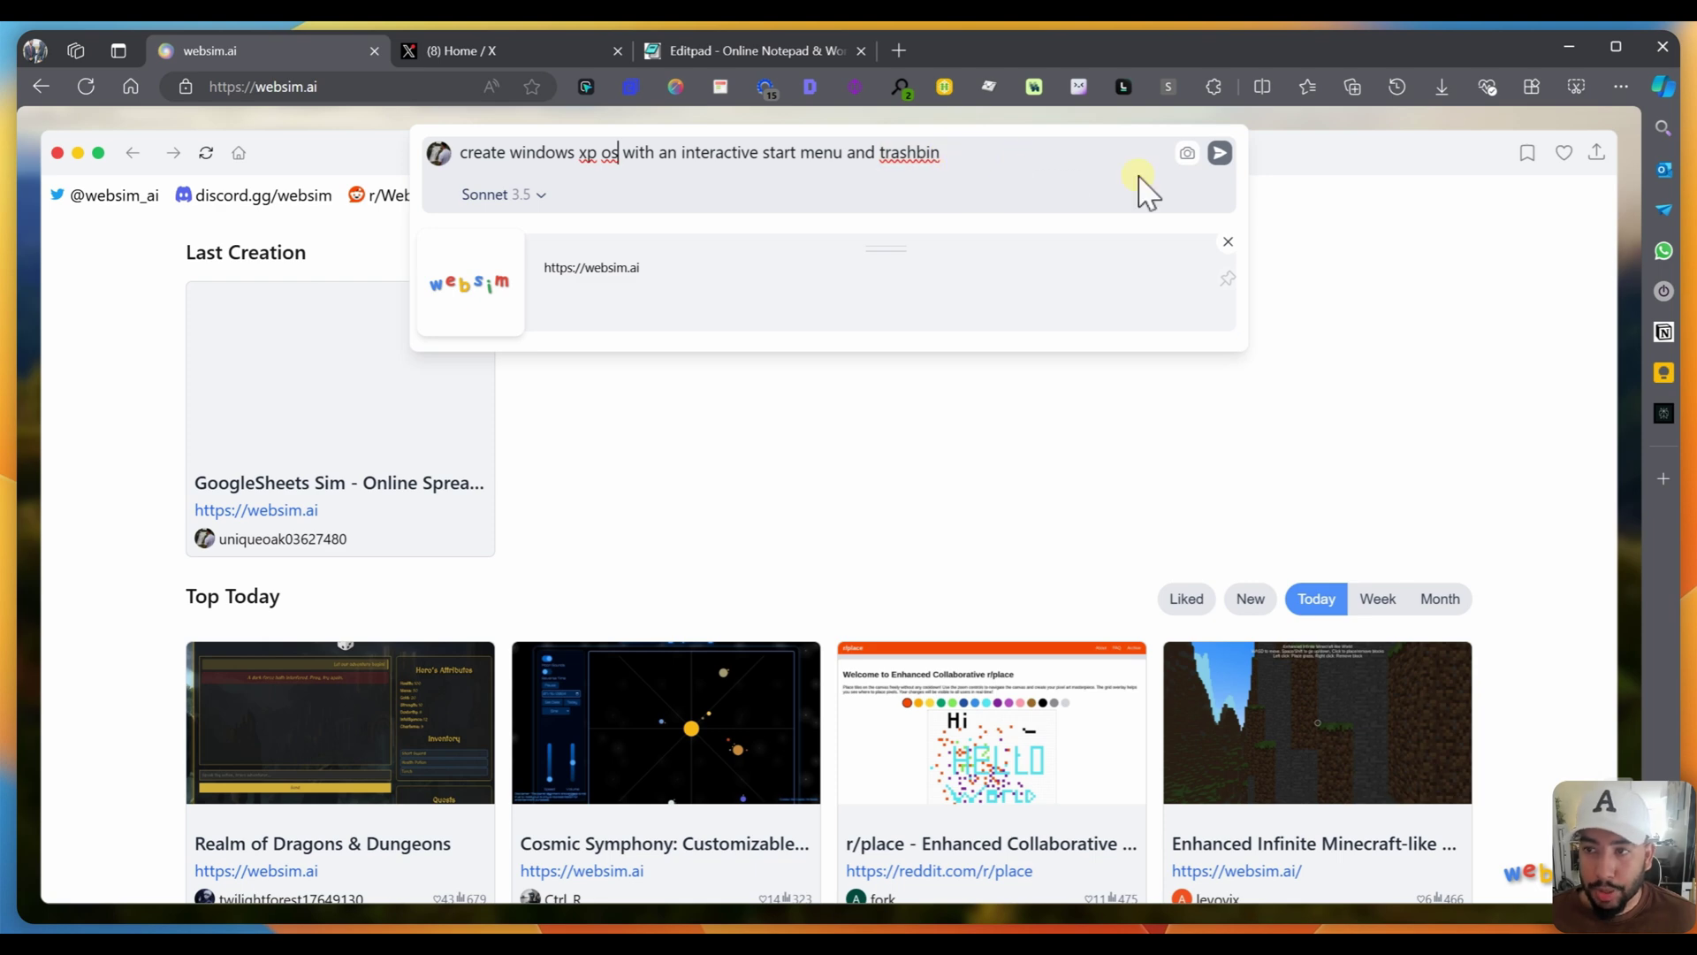
left_click(1220, 153)
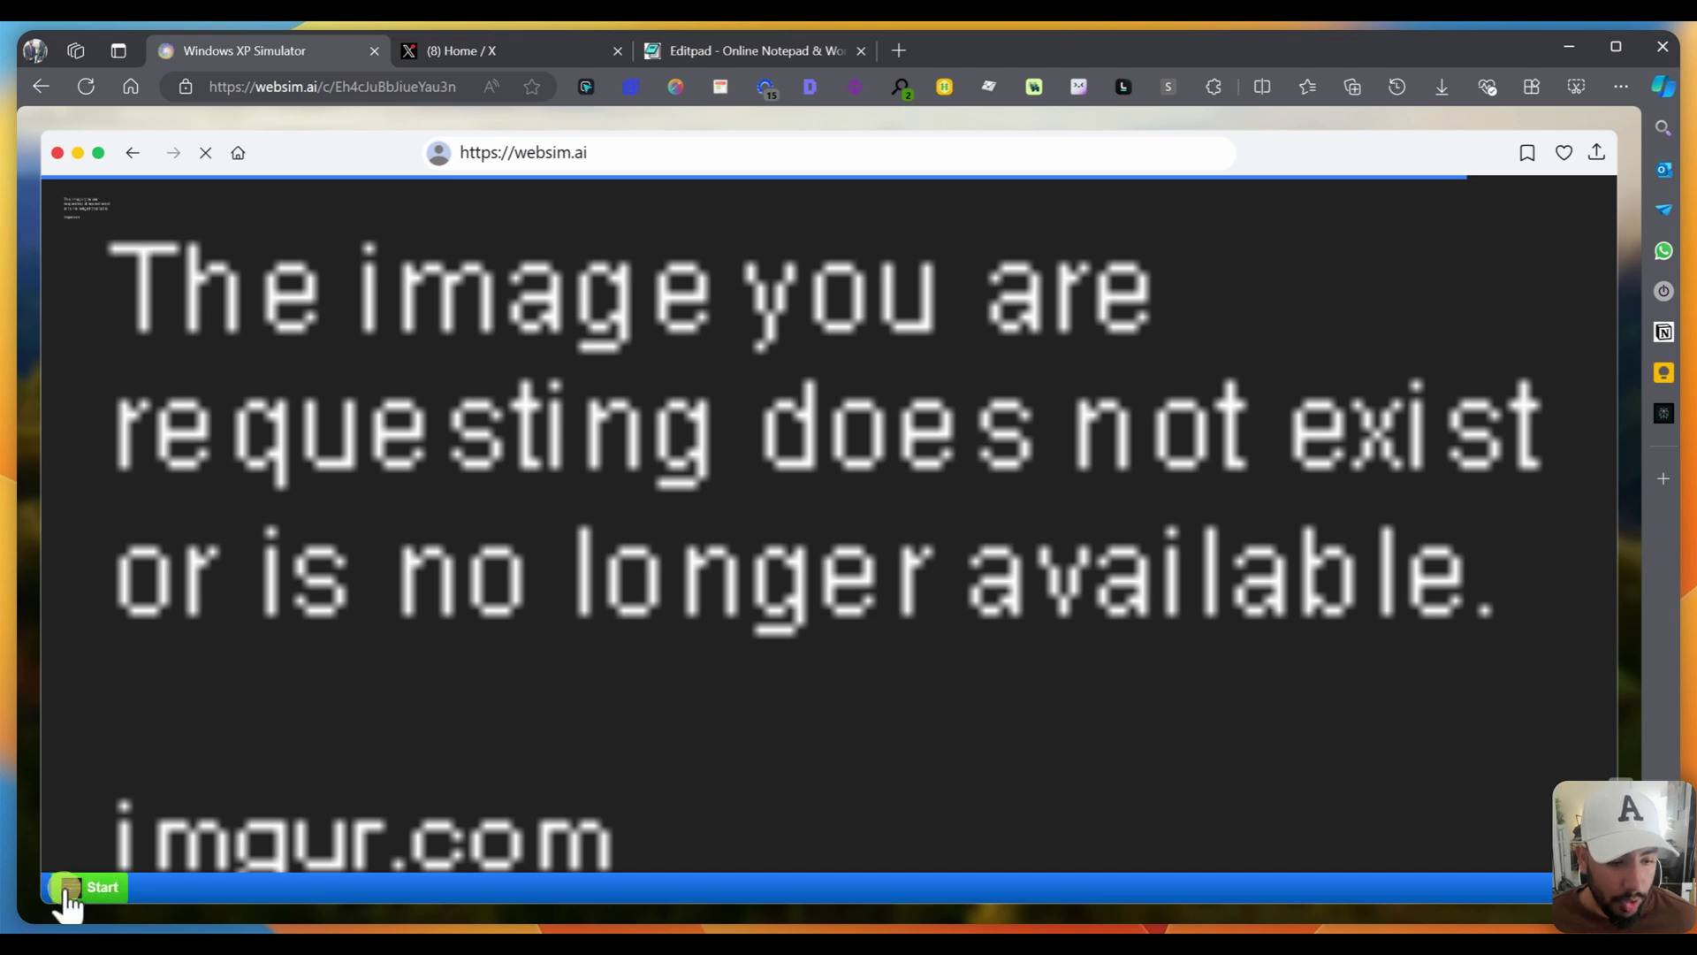
Step: Check that the Recycle Bin opens as an empty window, then close it
left_click(84, 221)
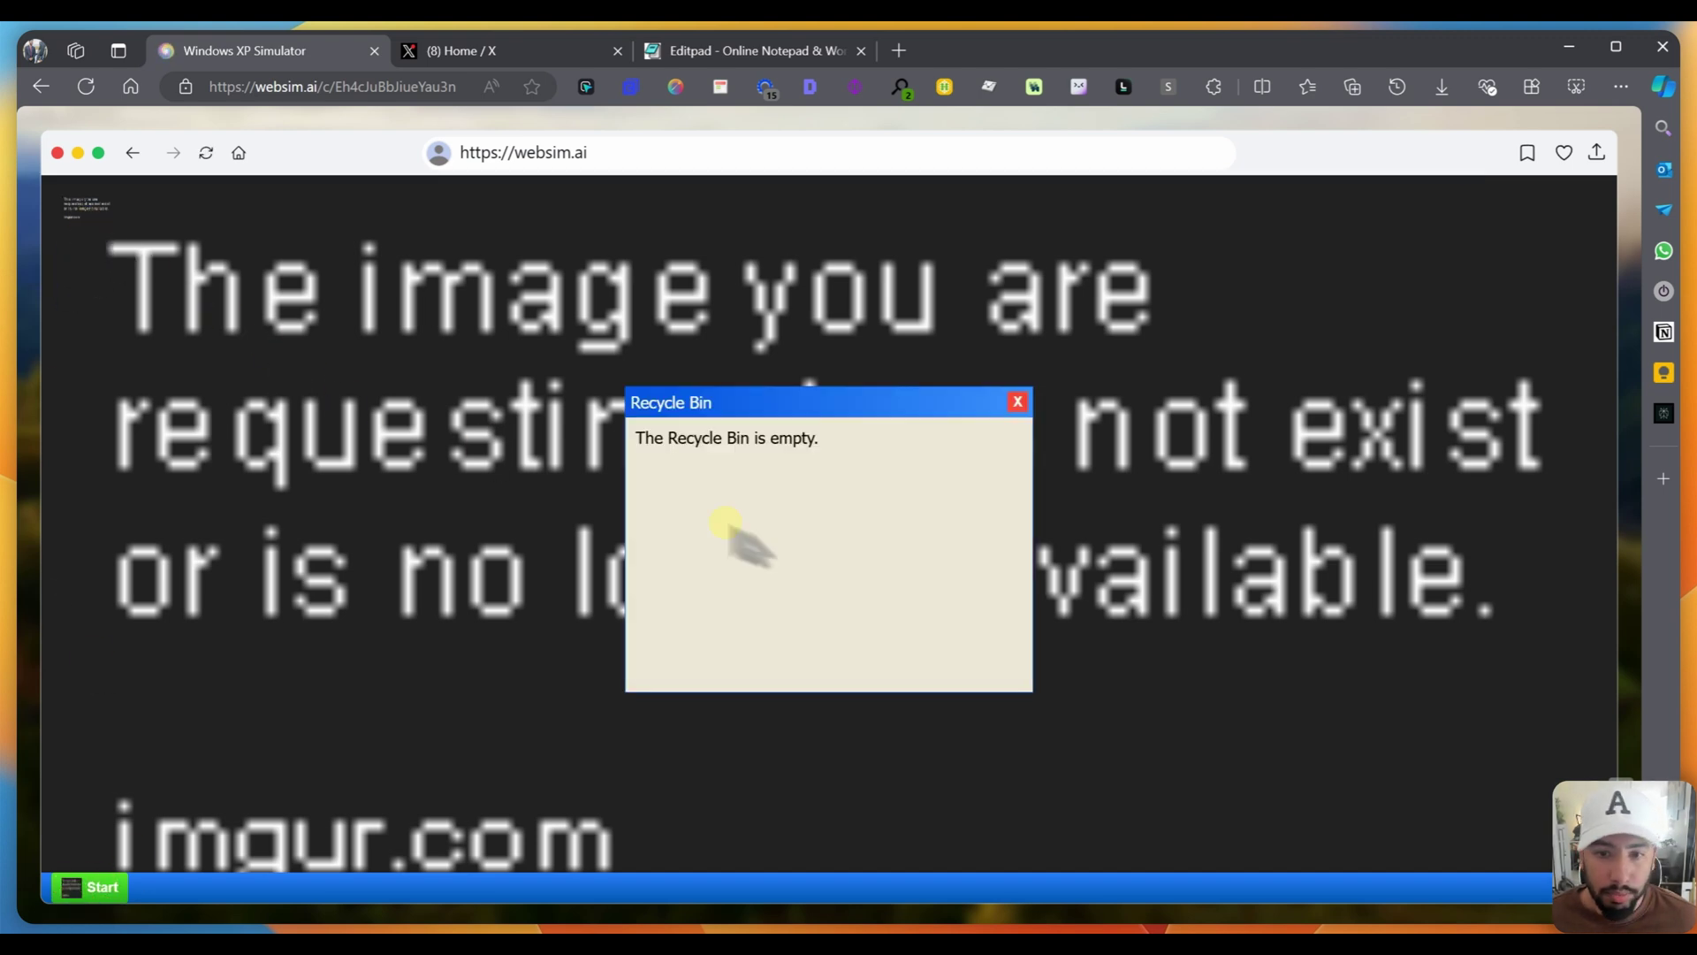
left_click(1020, 403)
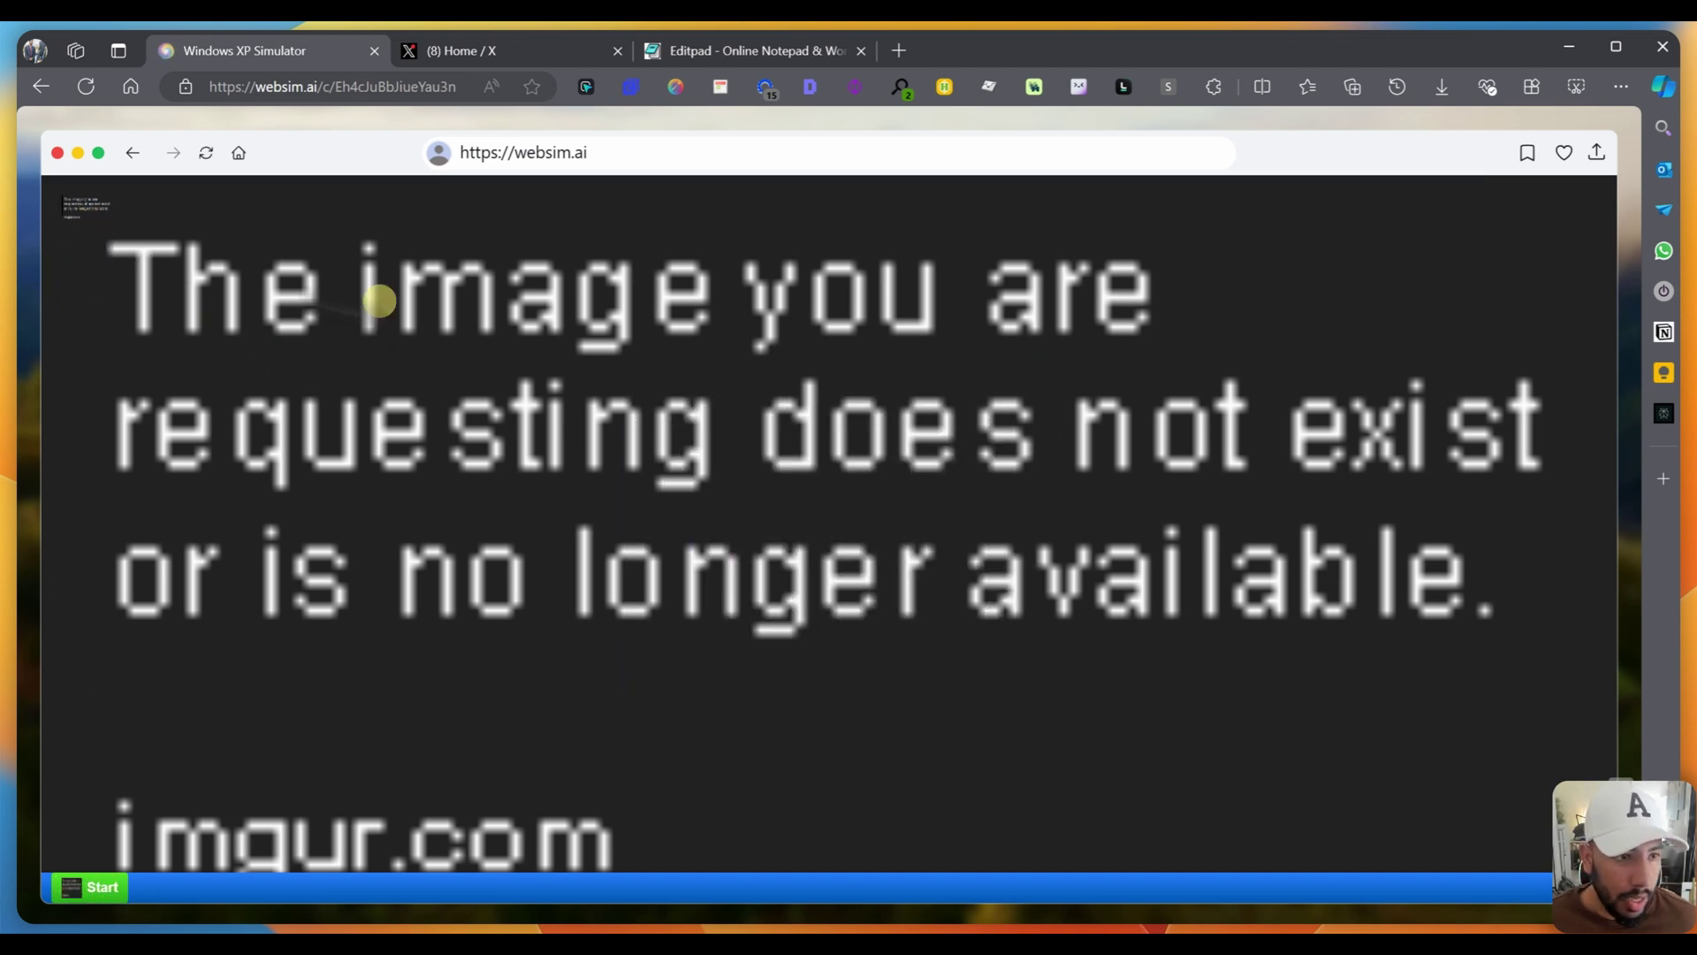
left_click(650, 147)
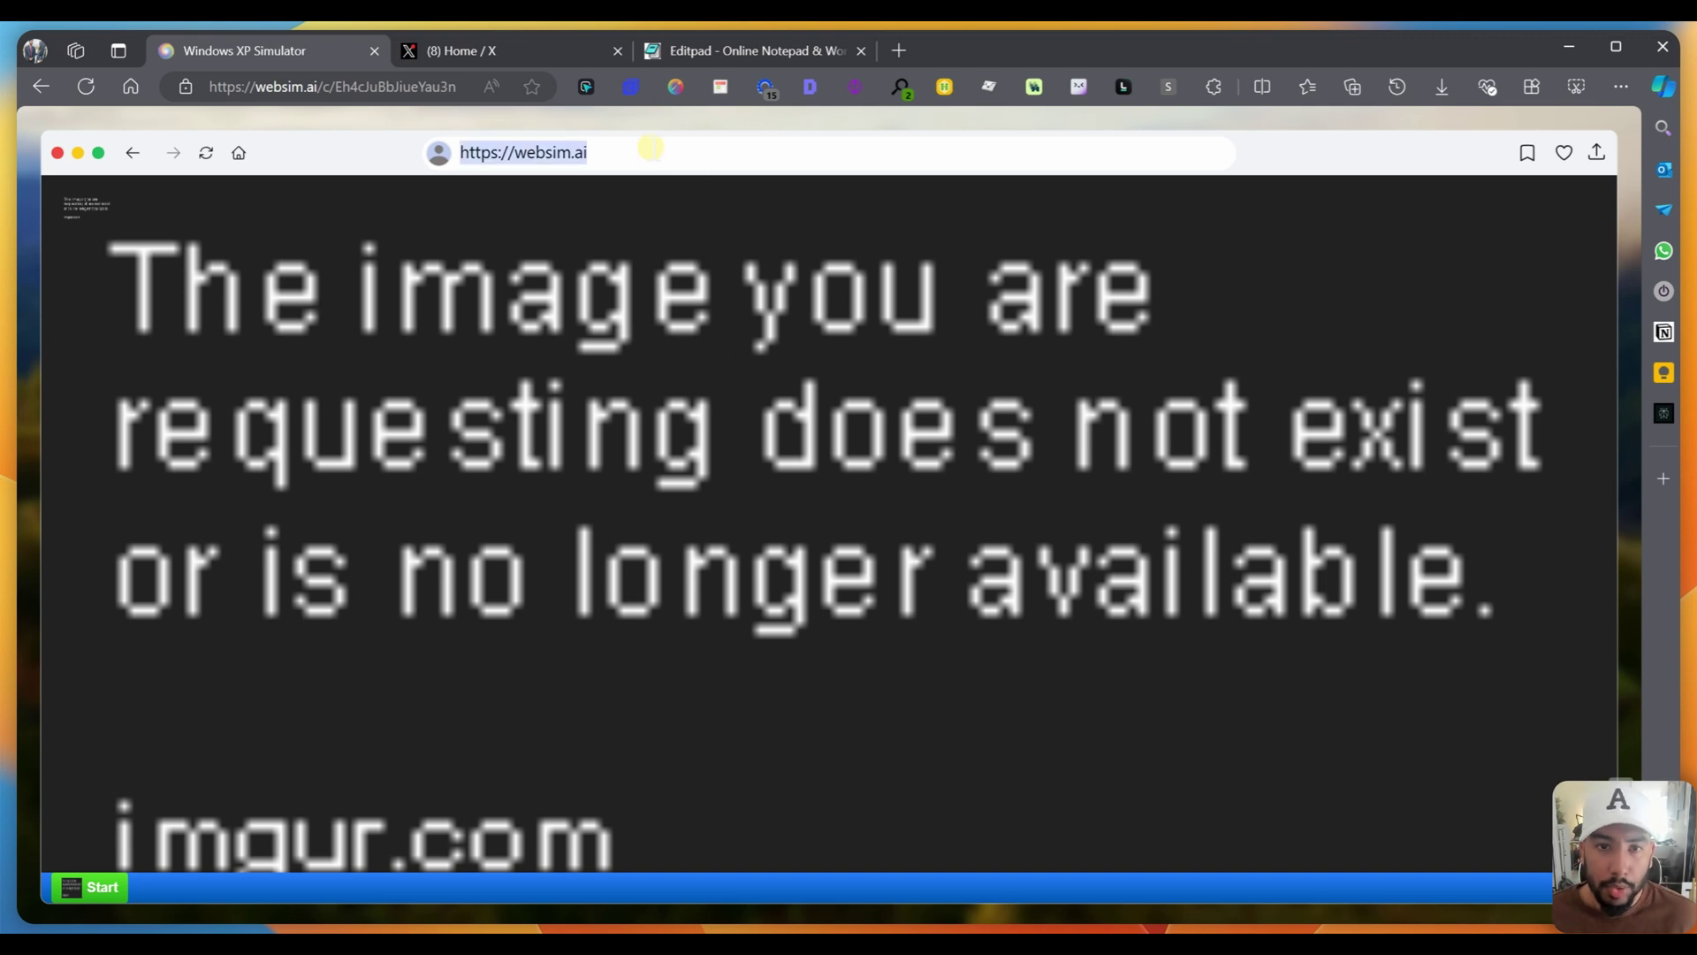
Step: Request the classic XP green-hill wallpaper, a trashcan icon and an interactive Start button
type("ma")
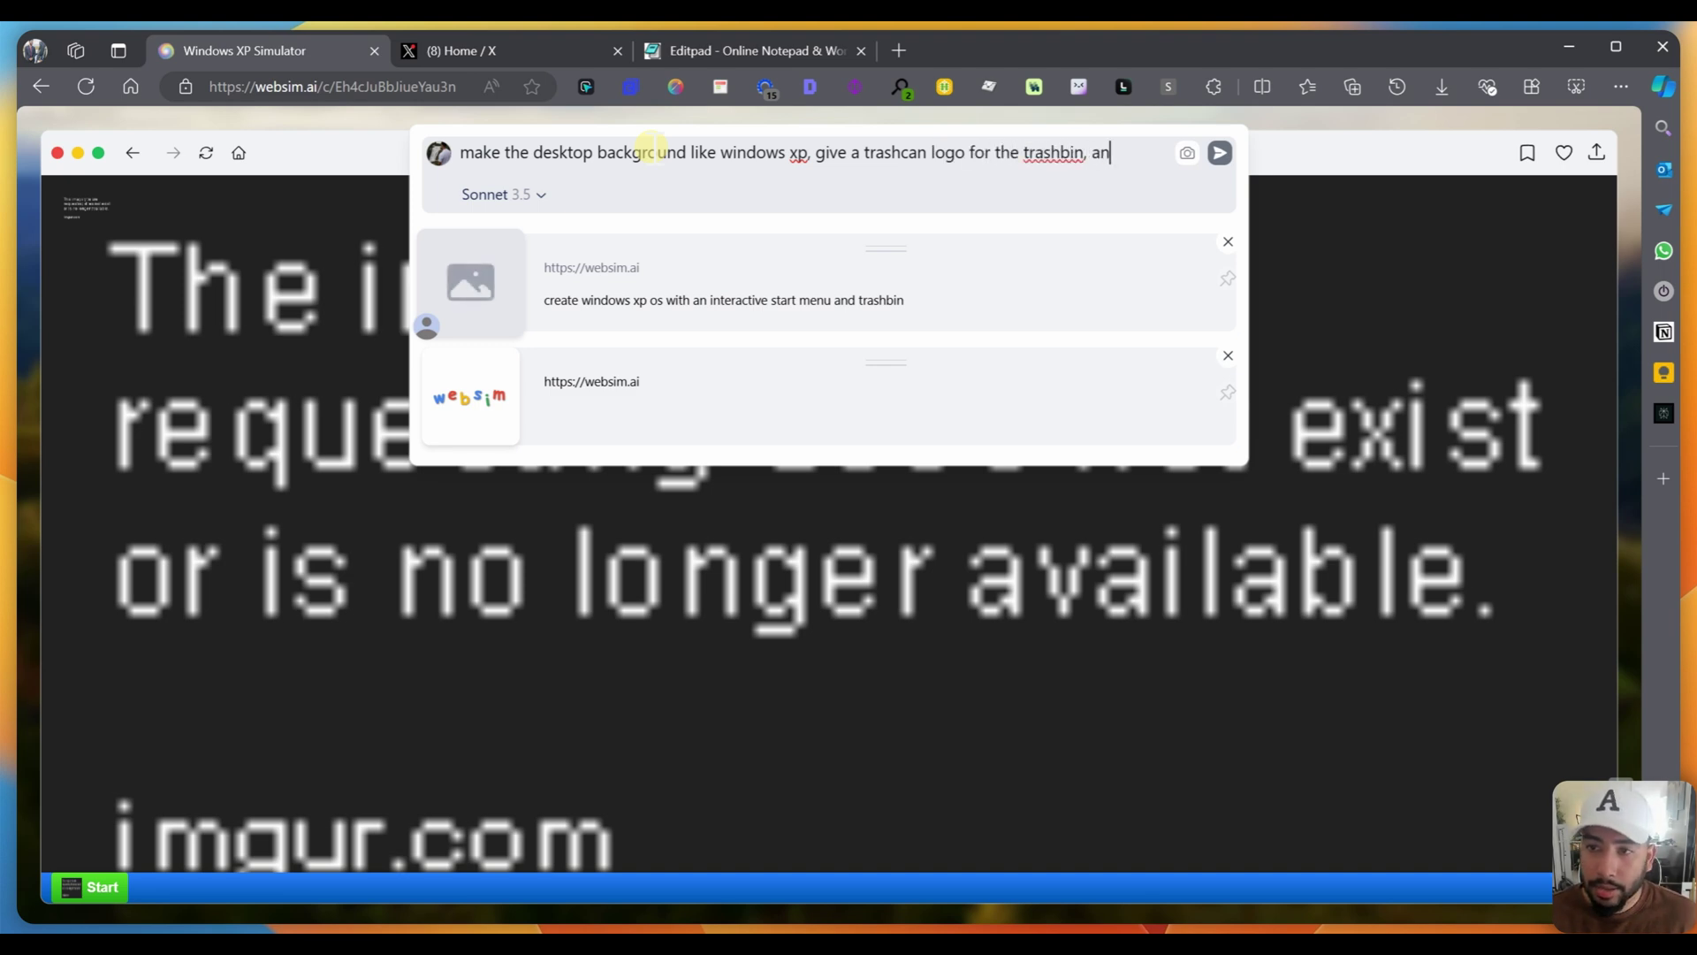
type("d make the start b")
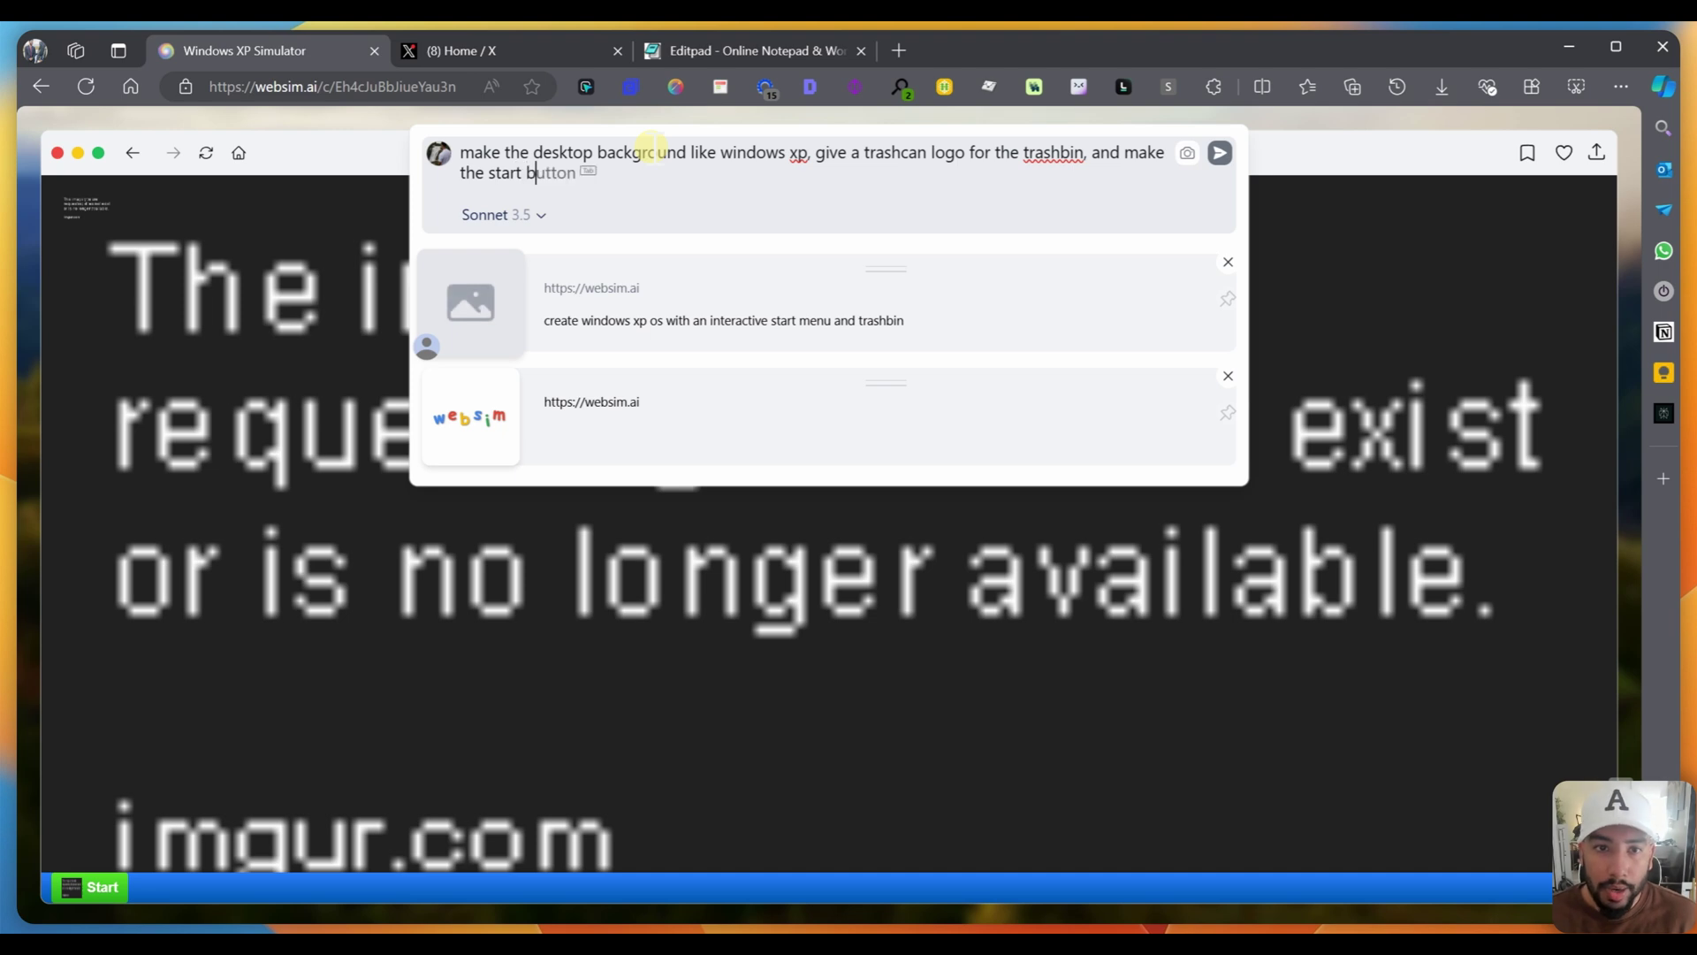
type(" interactive")
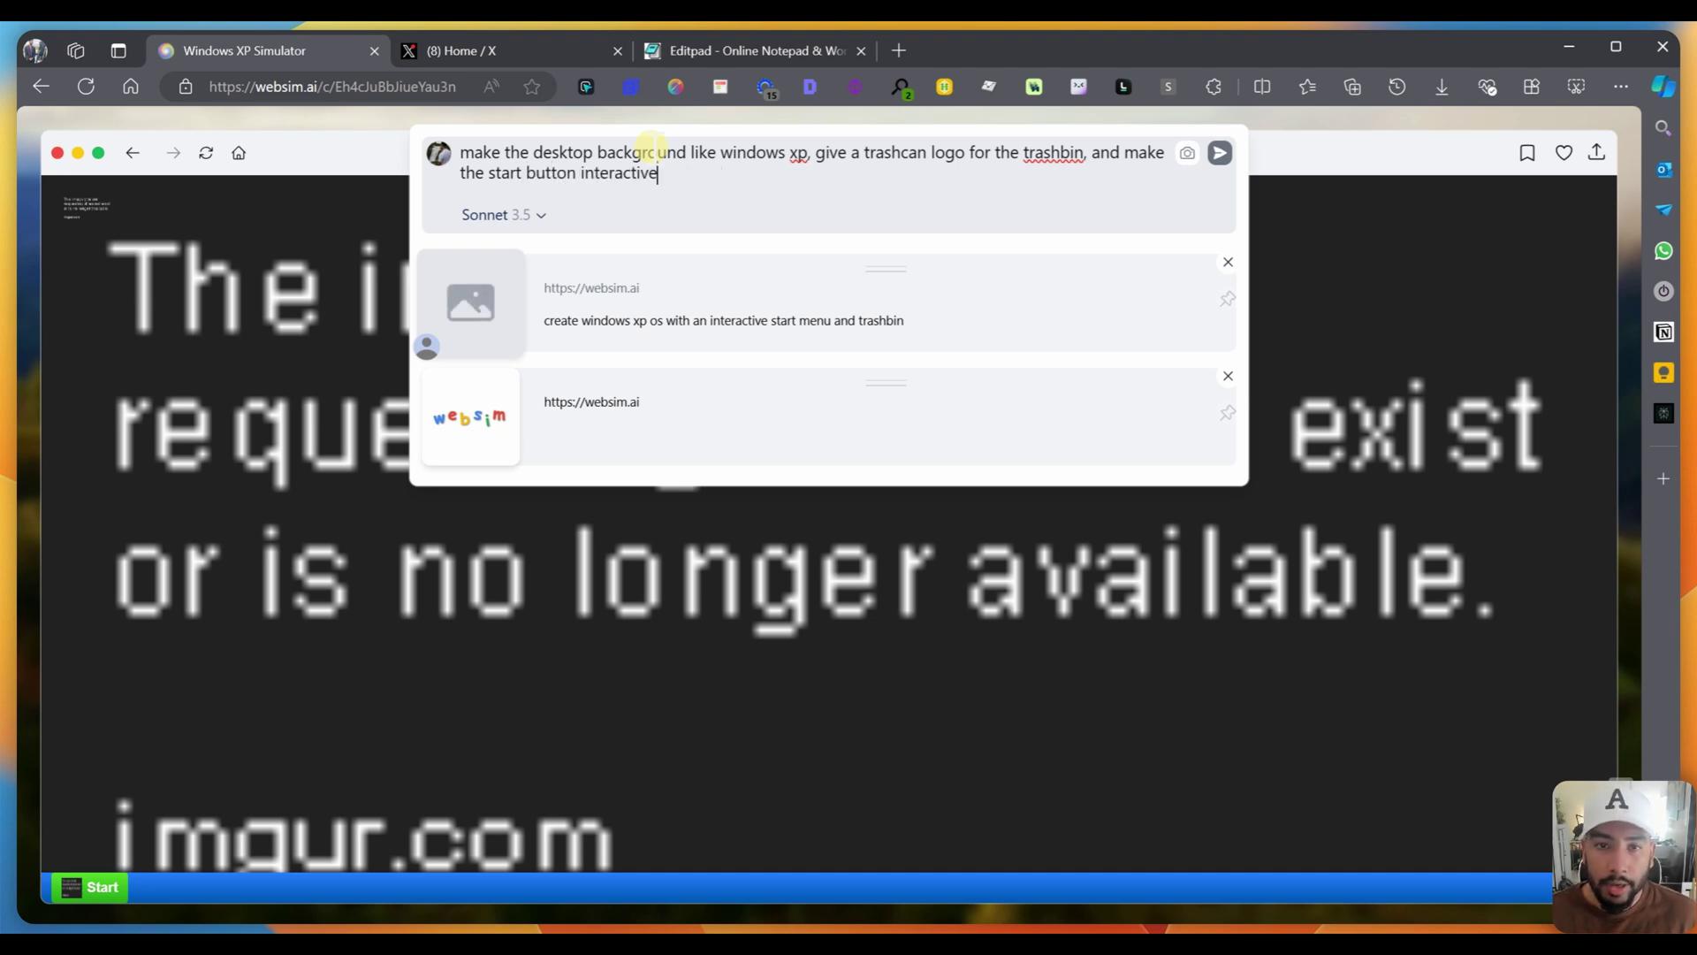
key("Return")
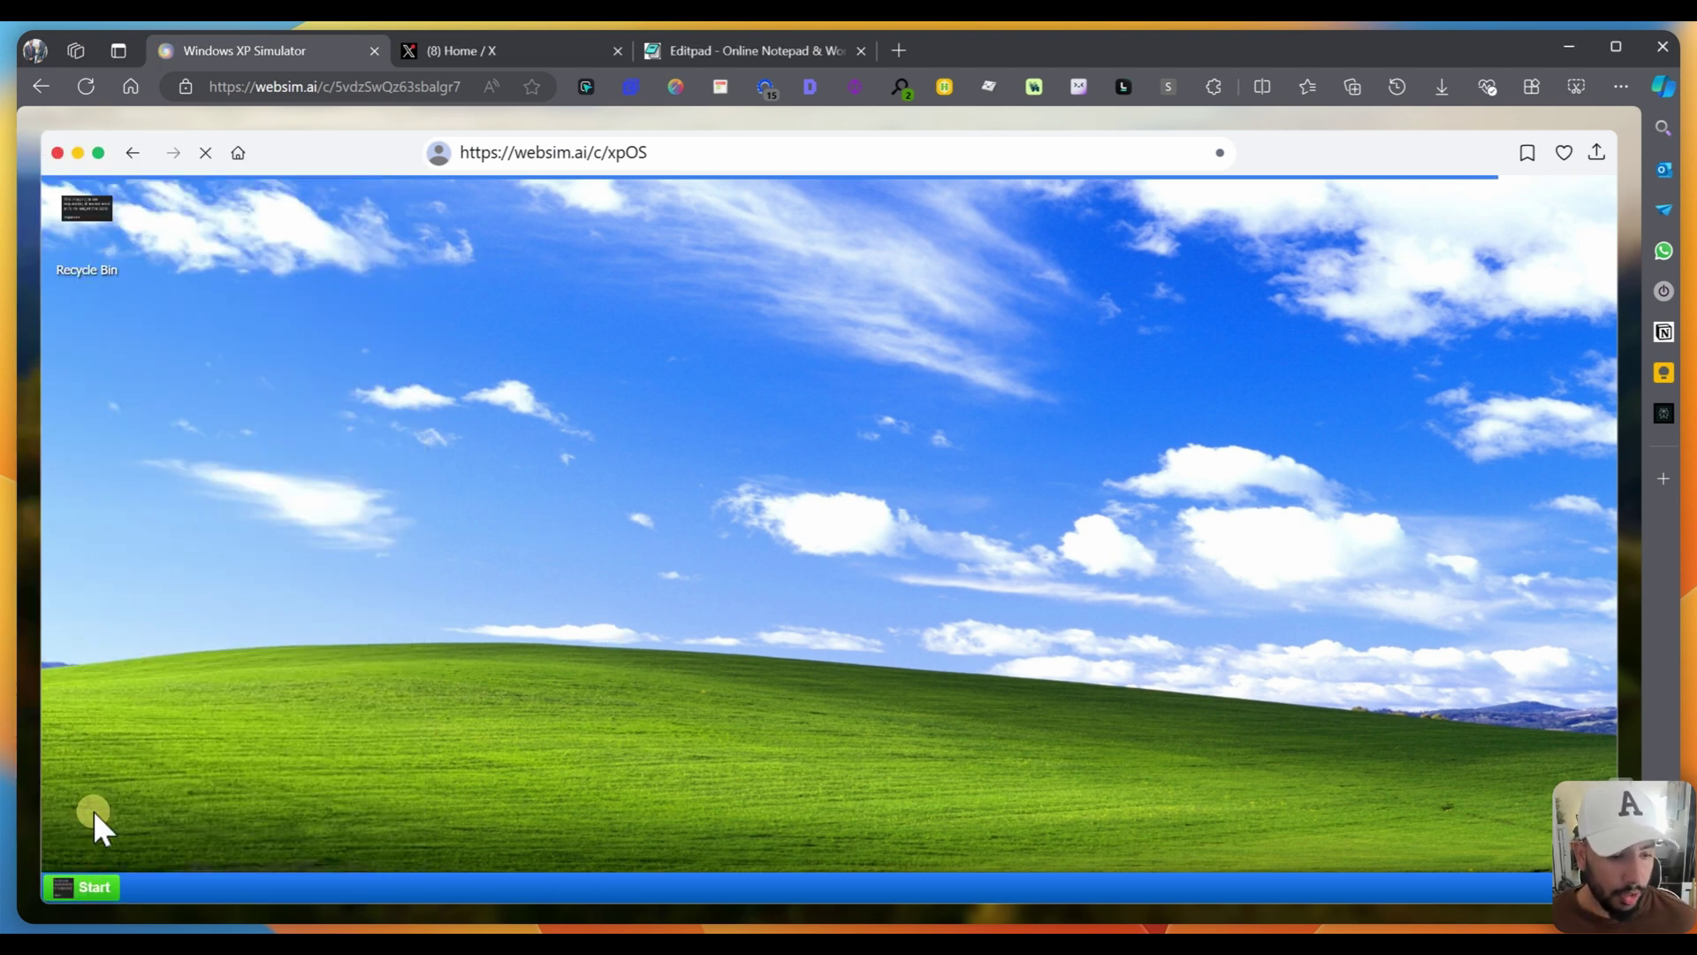
mouse_move(41, 839)
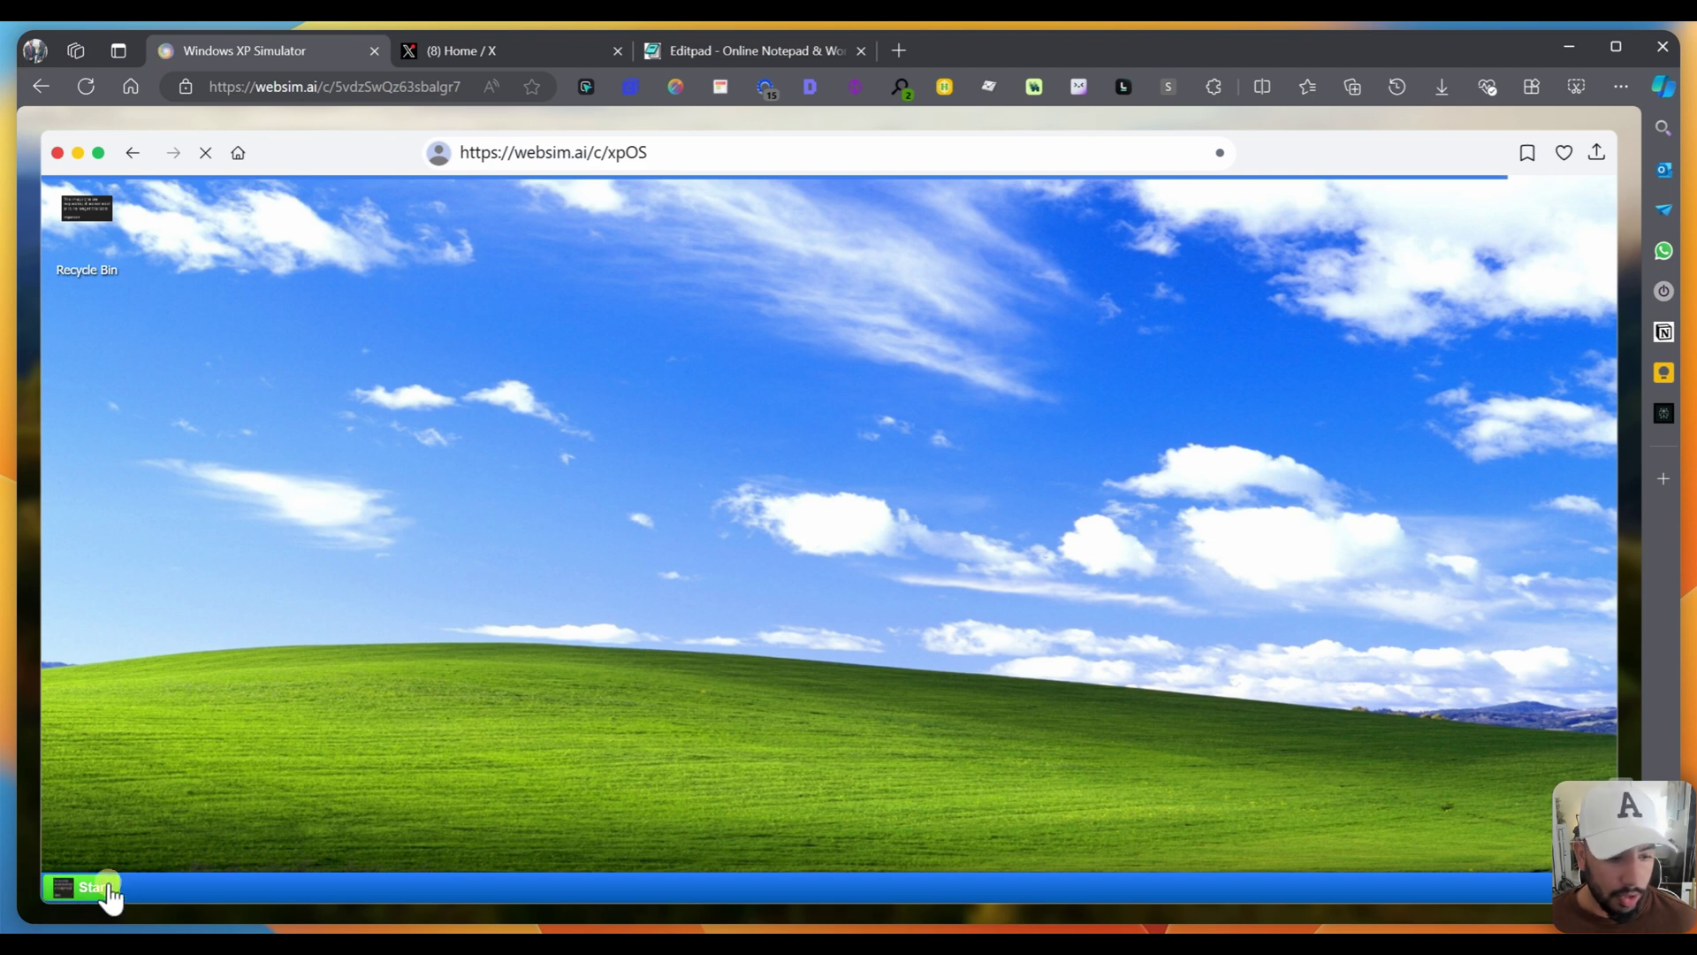
left_click(85, 891)
left_click(90, 893)
left_click(89, 891)
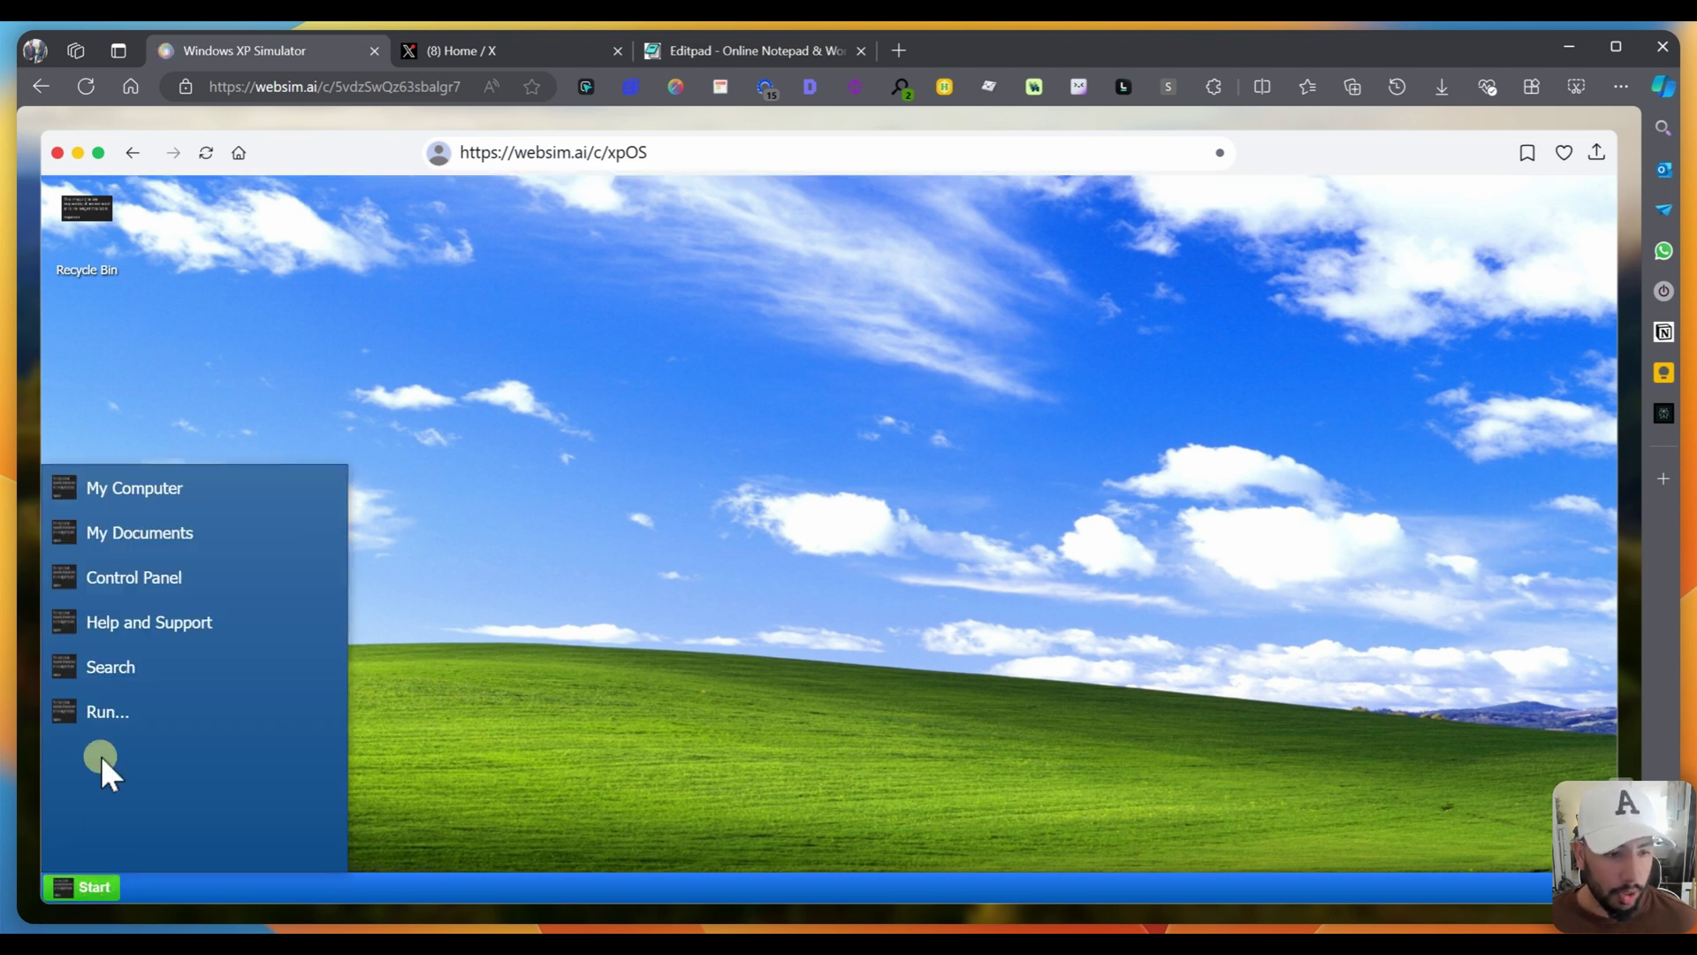
double_click(141, 488)
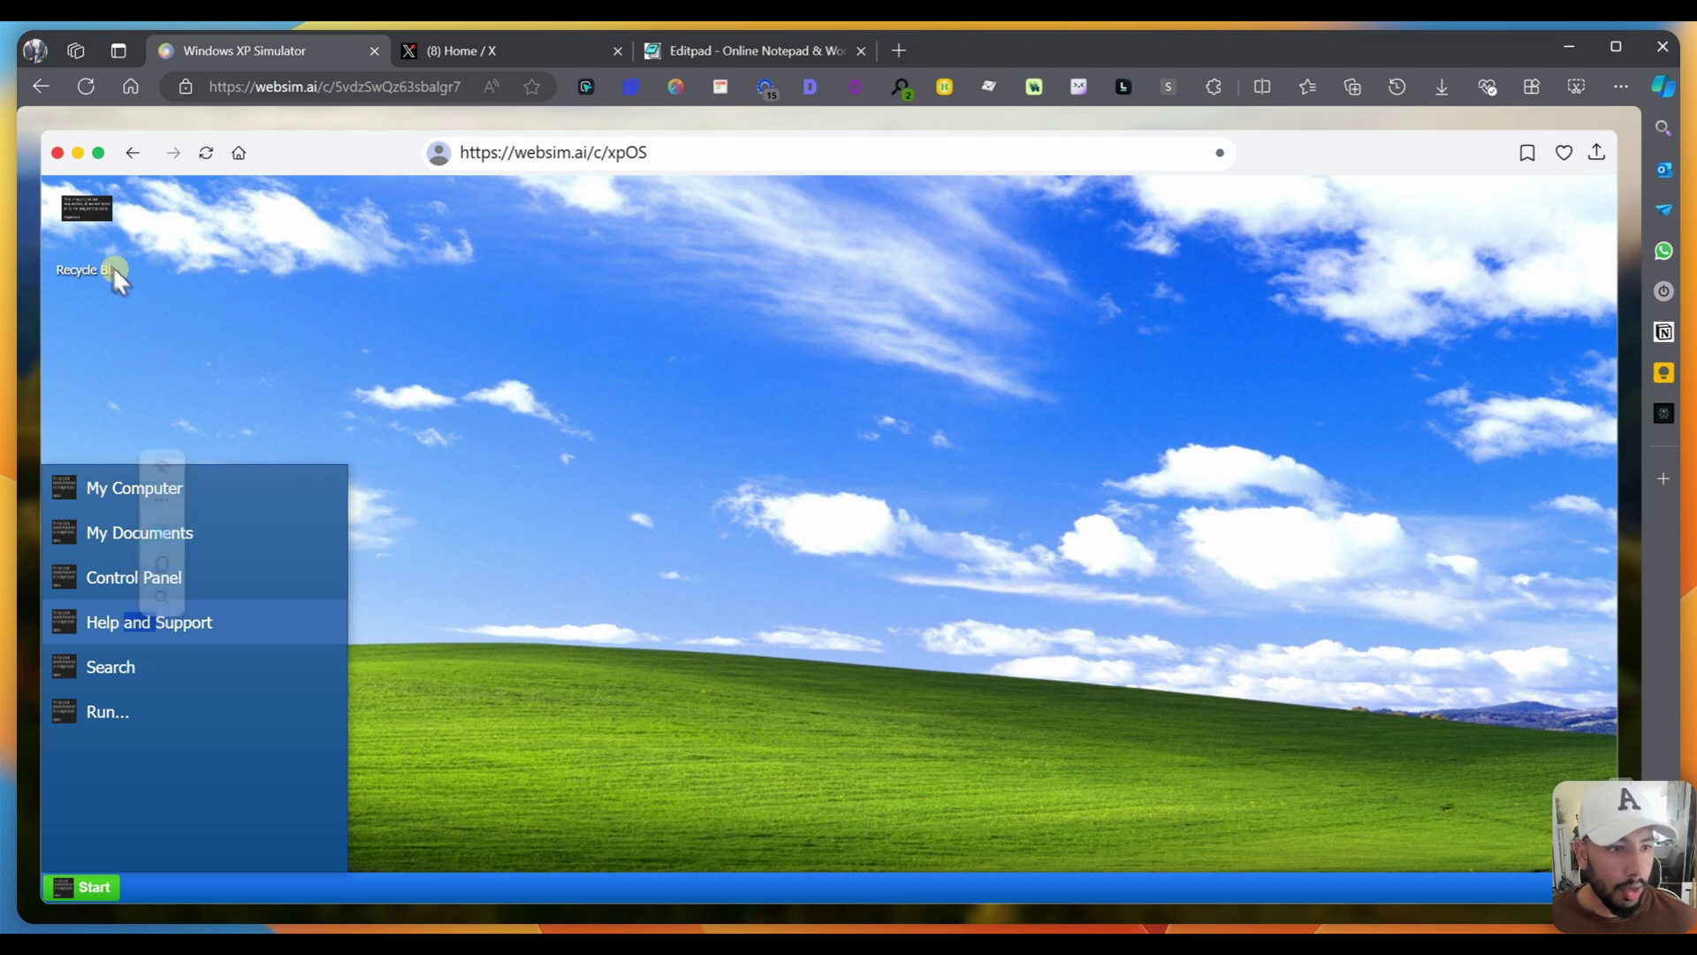
double_click(113, 210)
left_click(1018, 402)
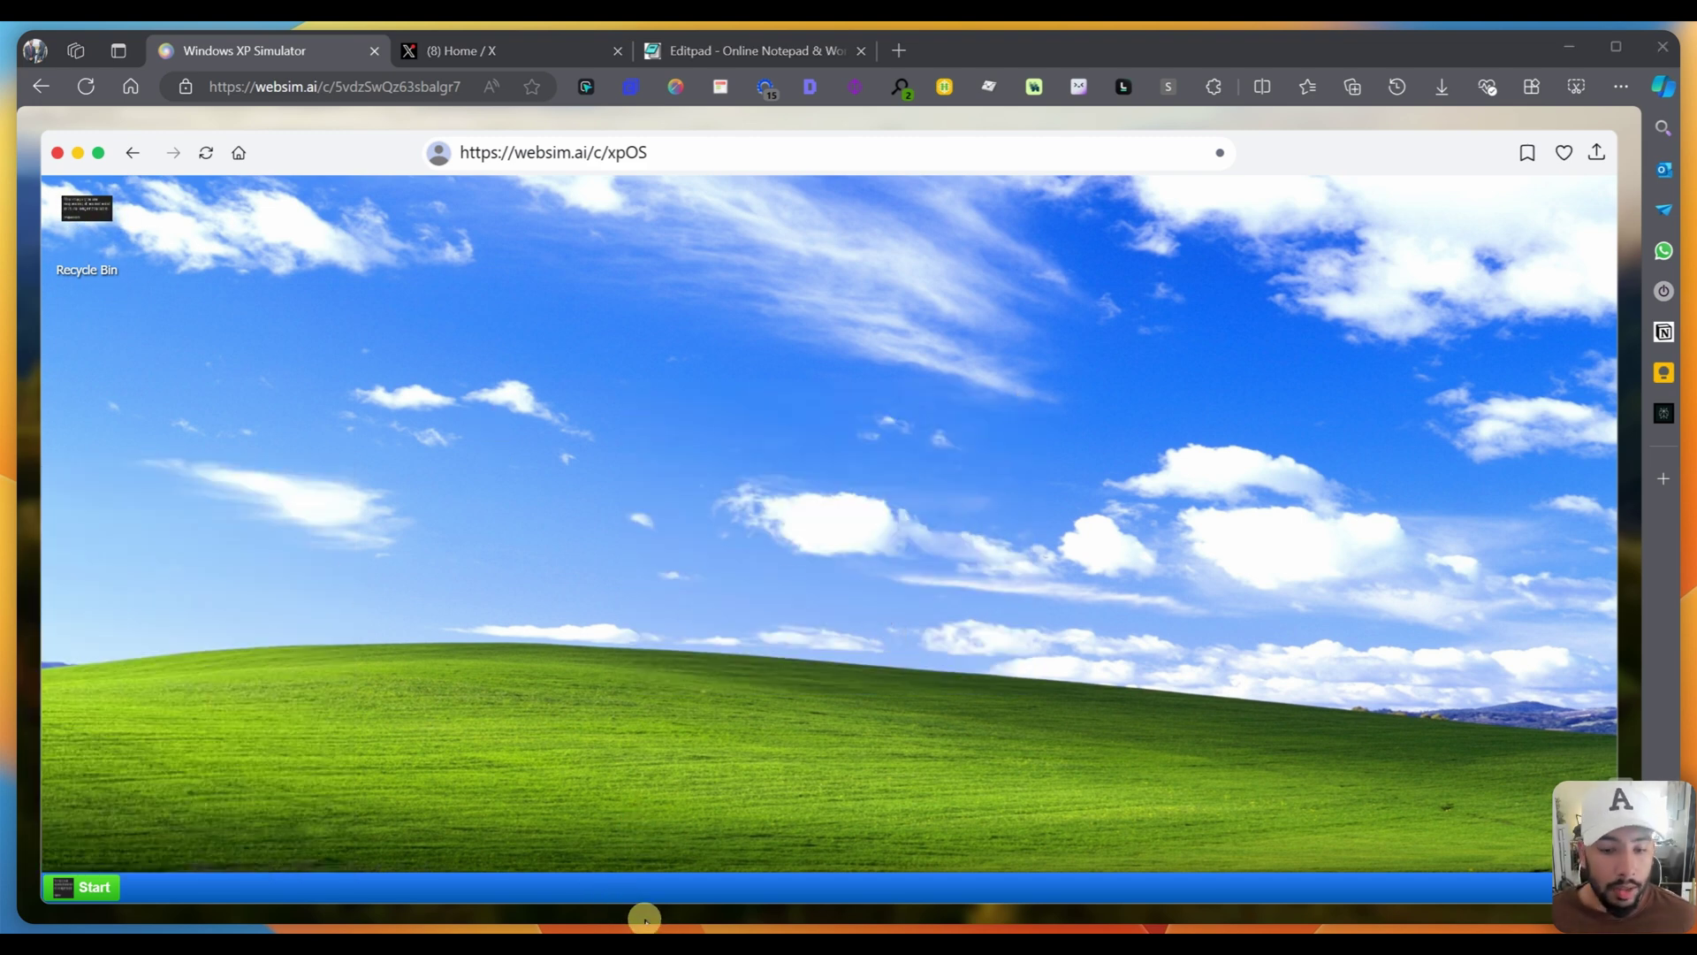
Step: Generate a fiverr.com clone from the websim home page prompt
left_click(239, 155)
left_click(629, 152)
type("fiverr.com")
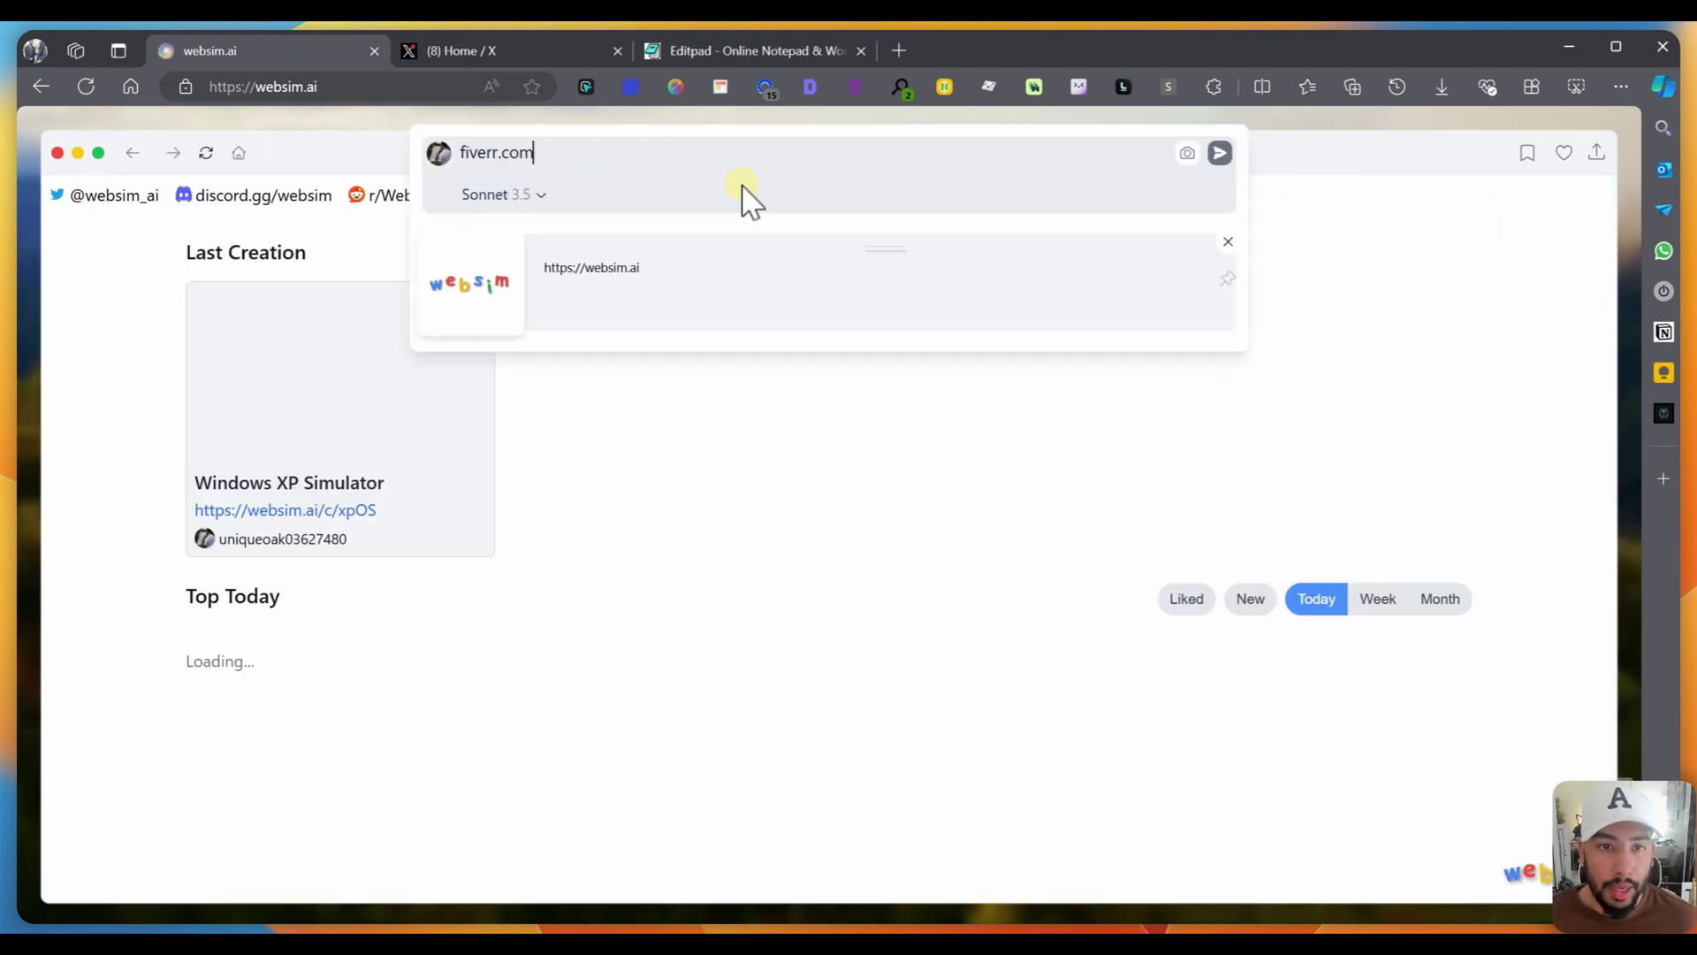
key("Return")
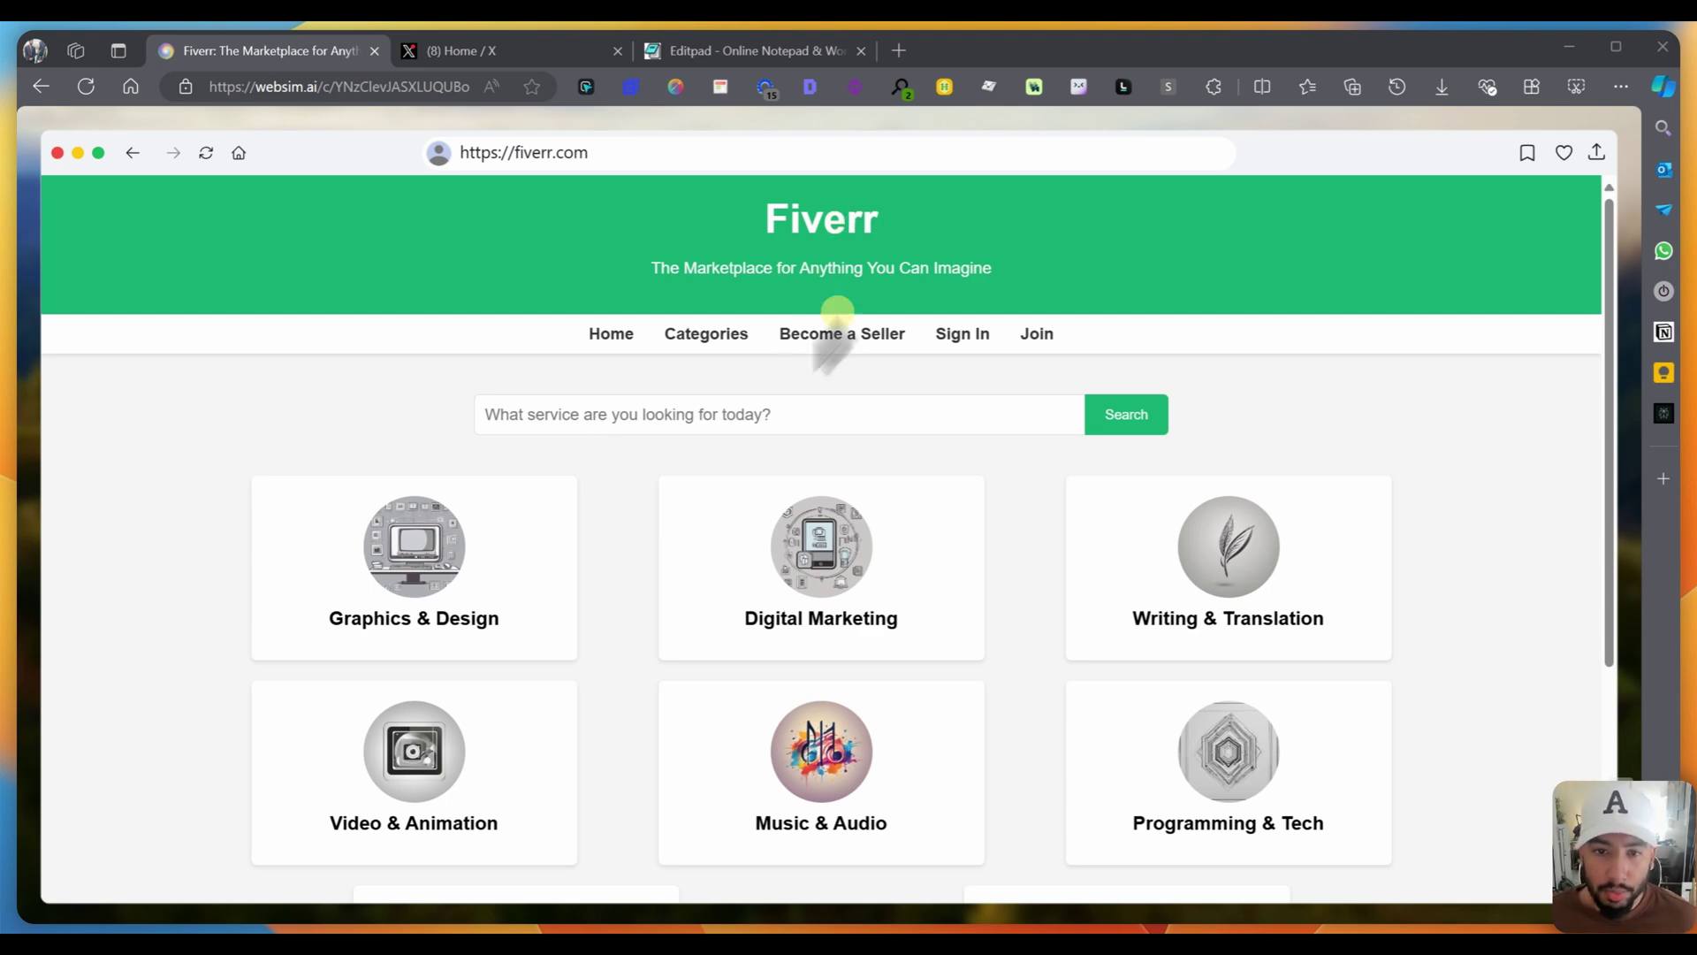
Step: Browse the clone's service category cards, then start a new browser tab
scroll(565, 548, "down", 3)
left_click(373, 313)
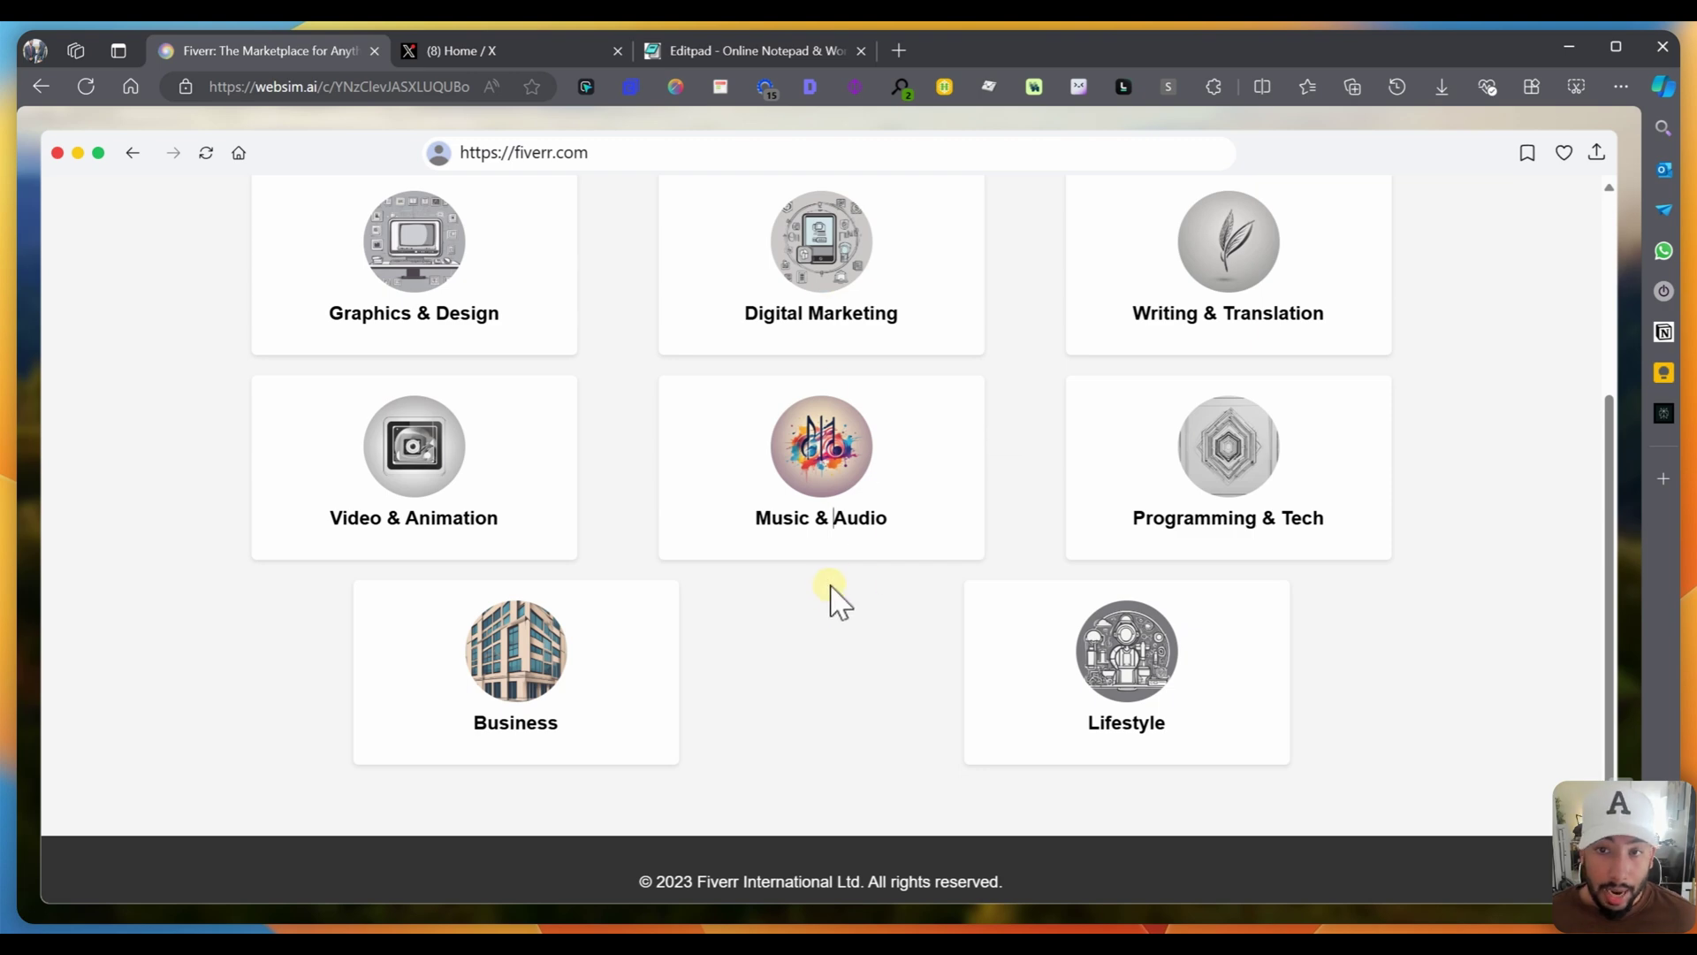
scroll(838, 602, "up", 5)
left_click(899, 50)
Step: Load the real fiverr.com homepage in Edge and scroll through it
type("fiverr.com")
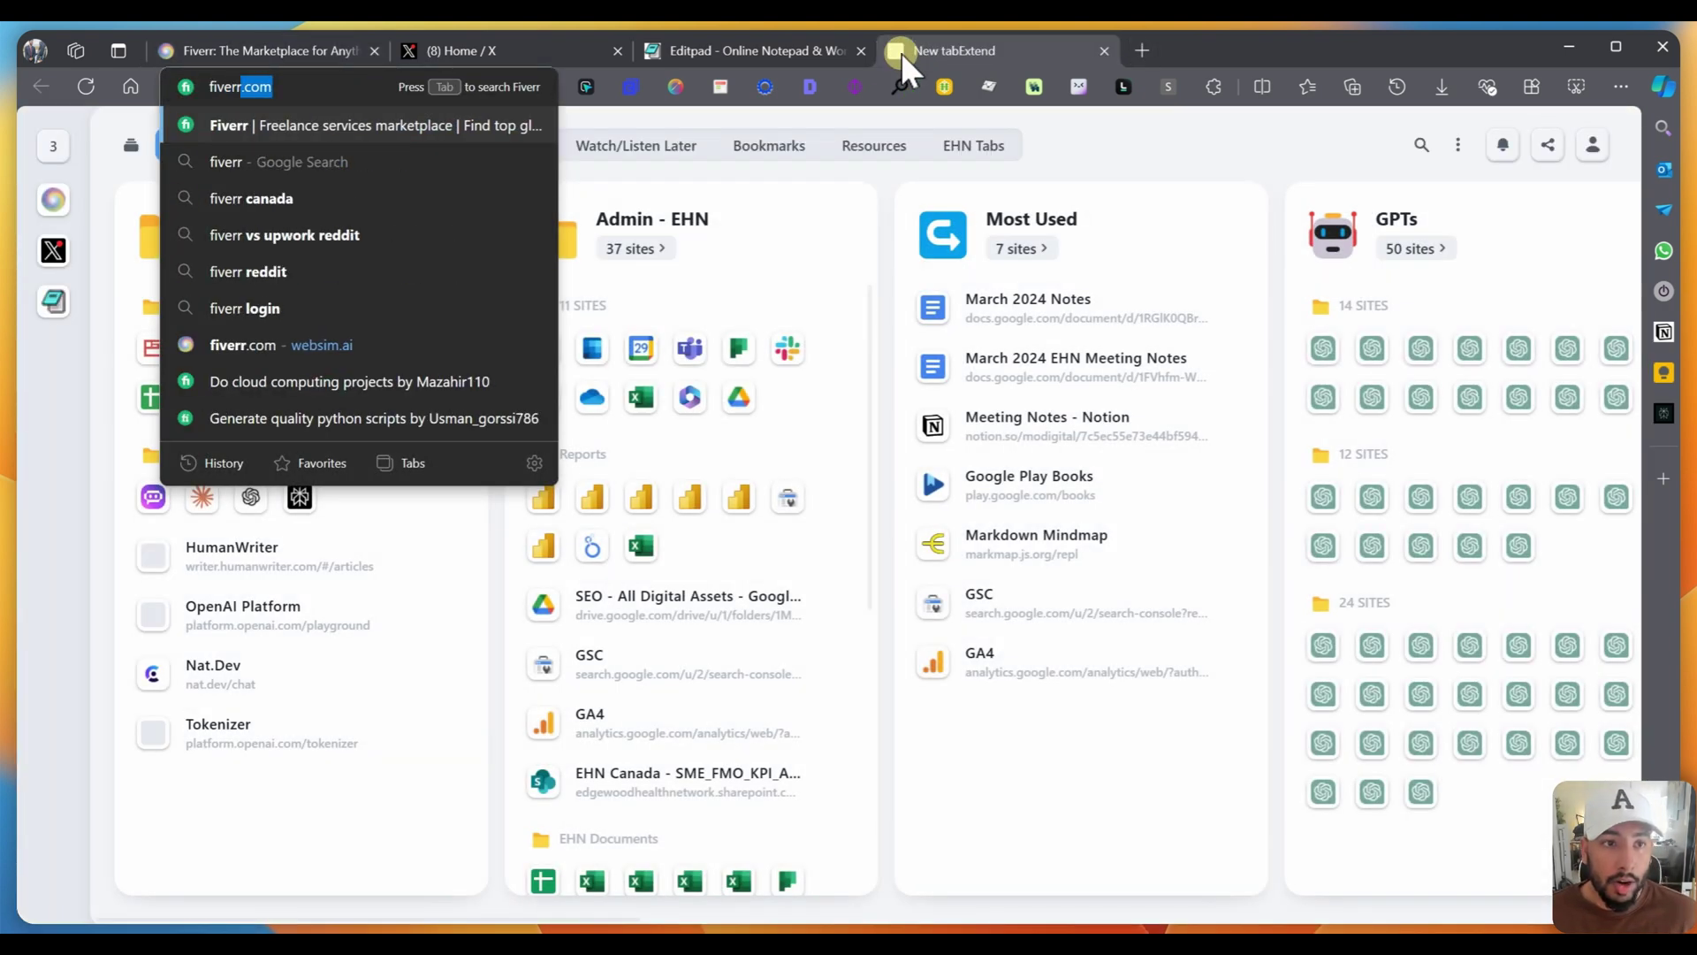
key("Return")
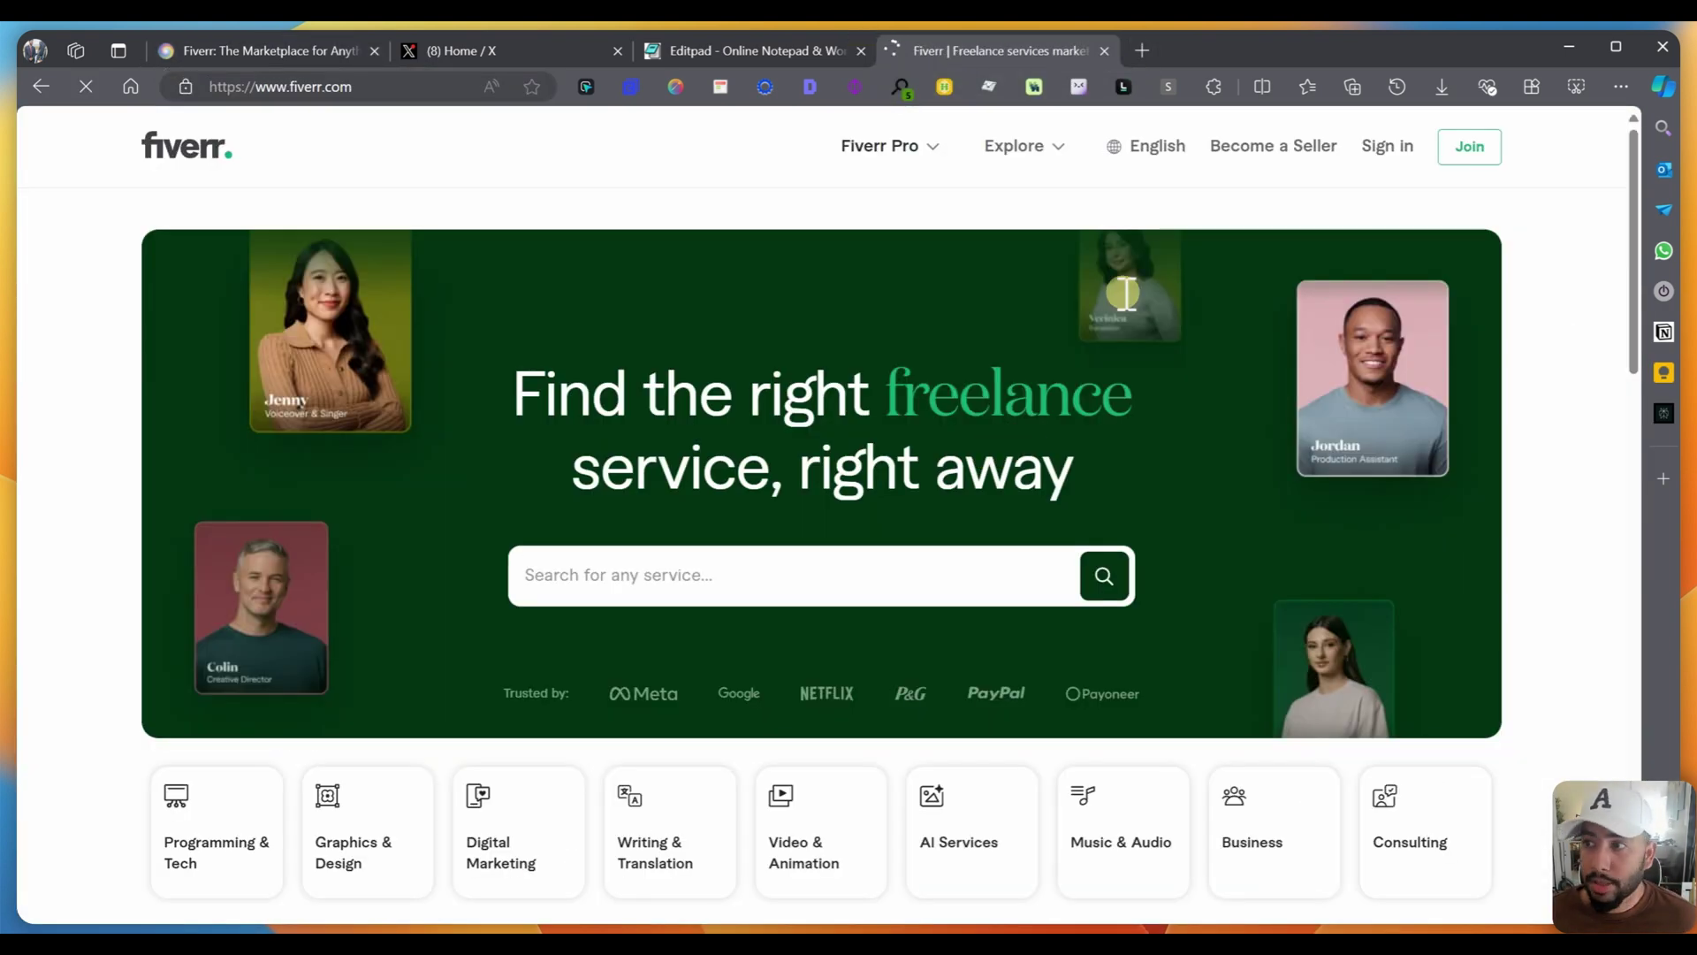
left_click(1536, 86)
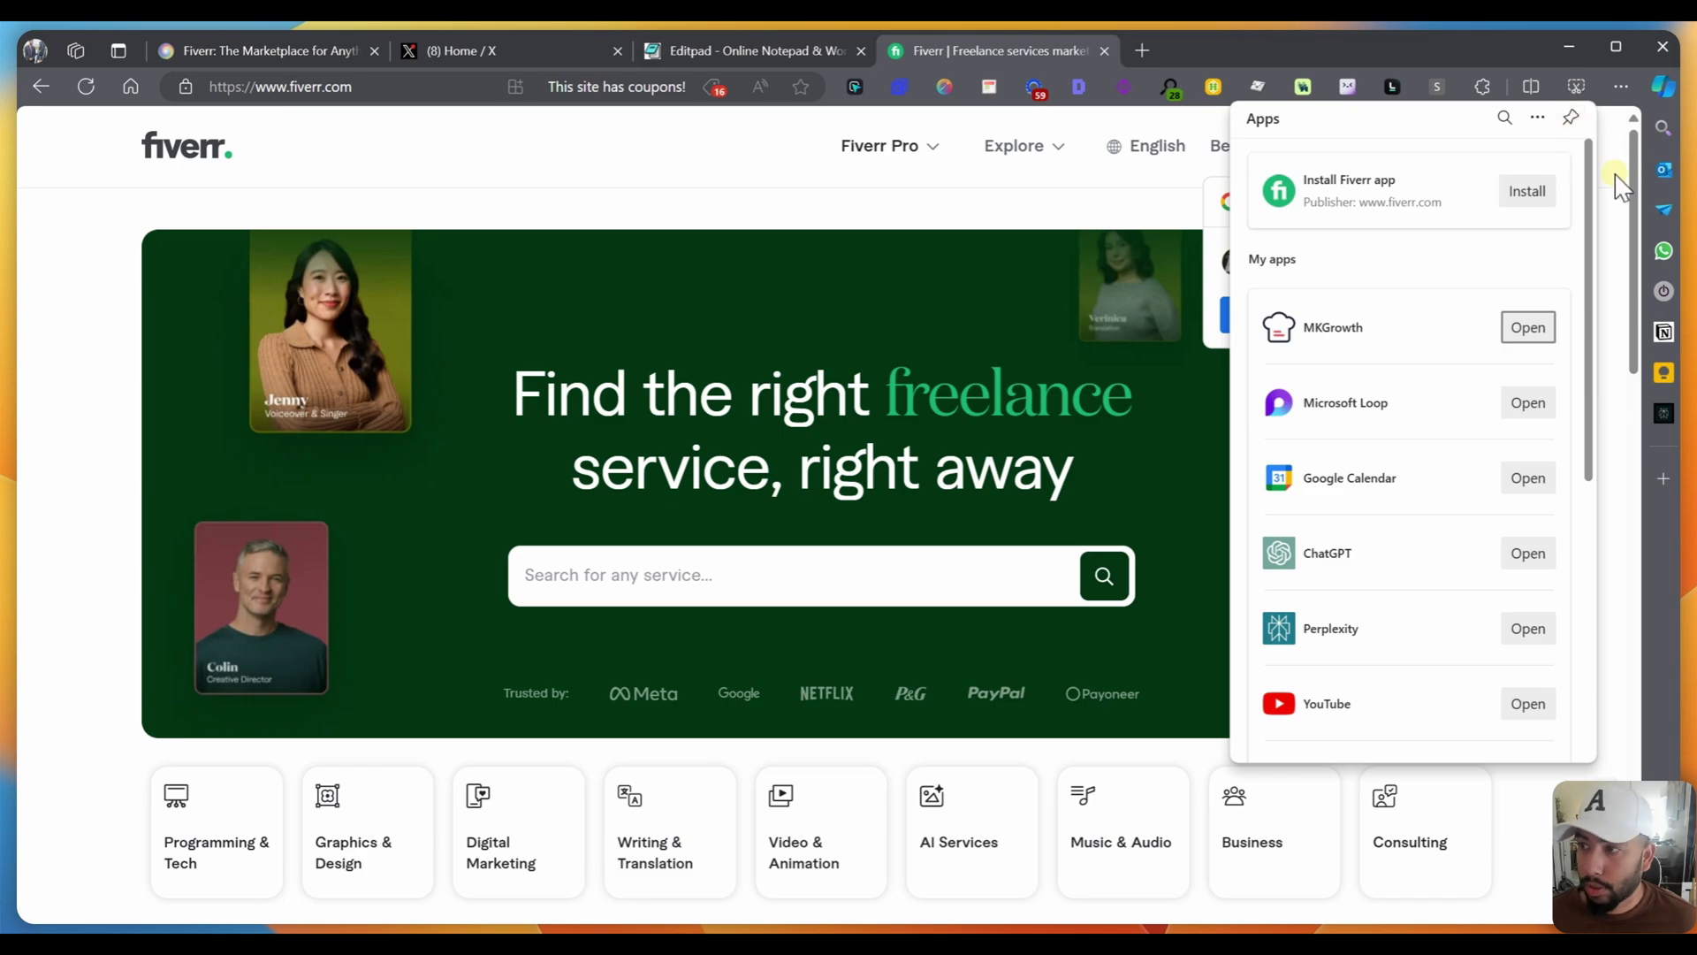
left_click(1622, 185)
scroll(1356, 486, "down", 15)
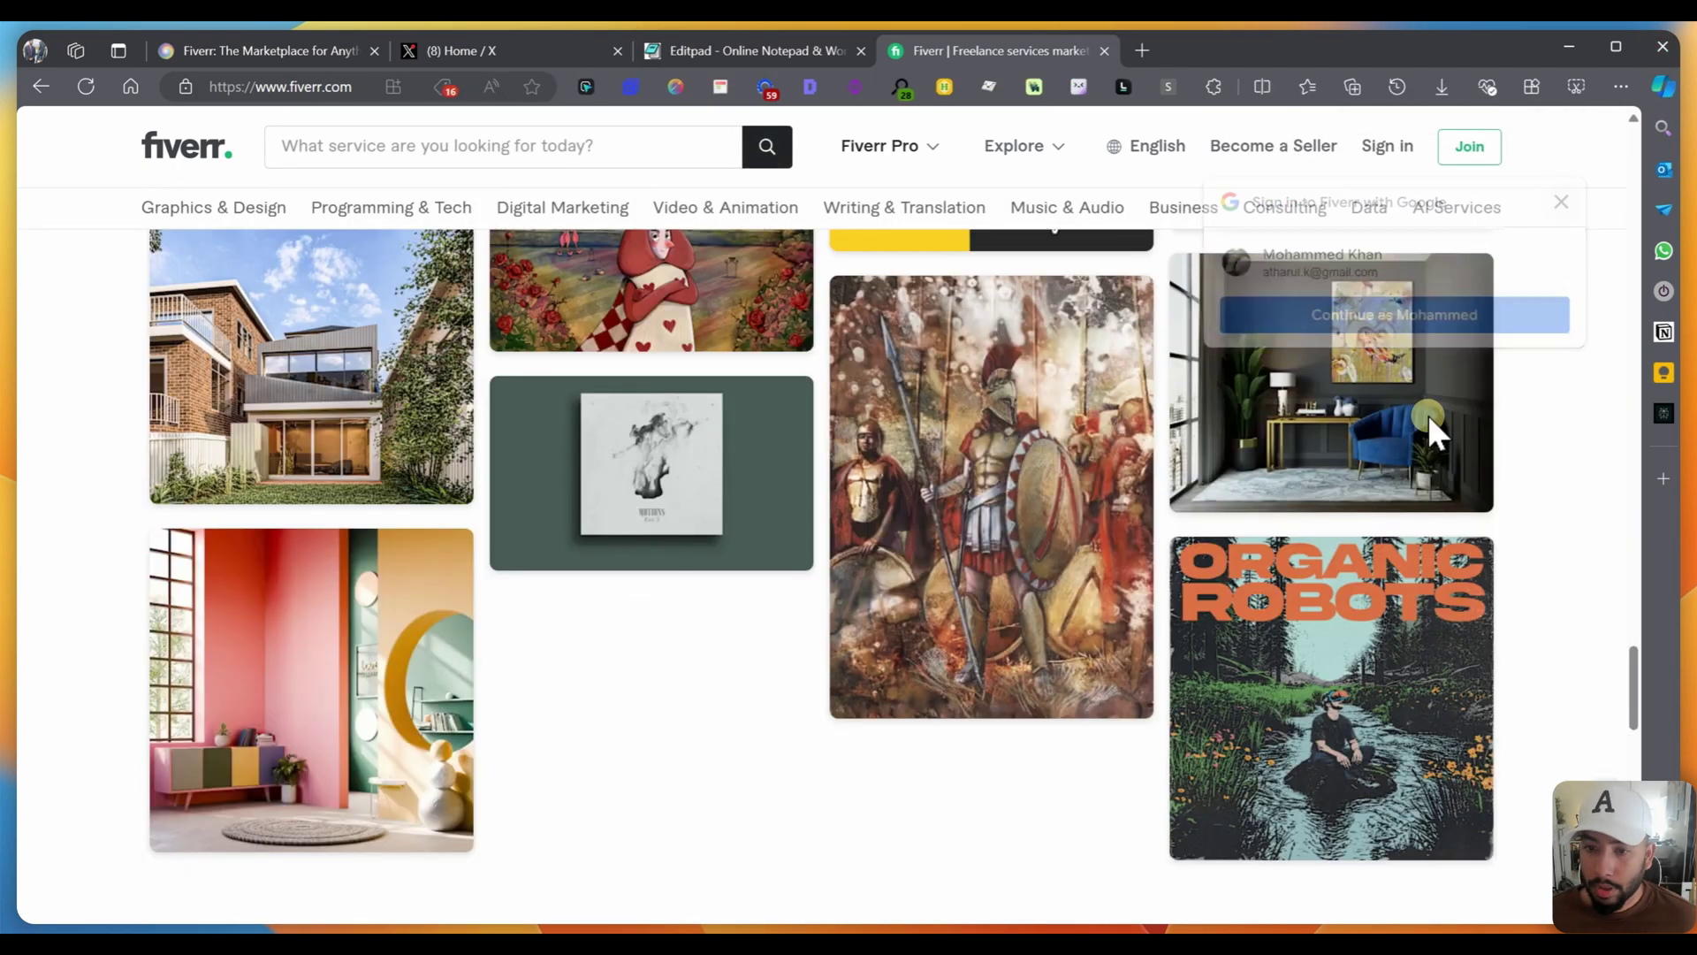
scroll(1200, 667, "down", 5)
scroll(1212, 645, "up", 20)
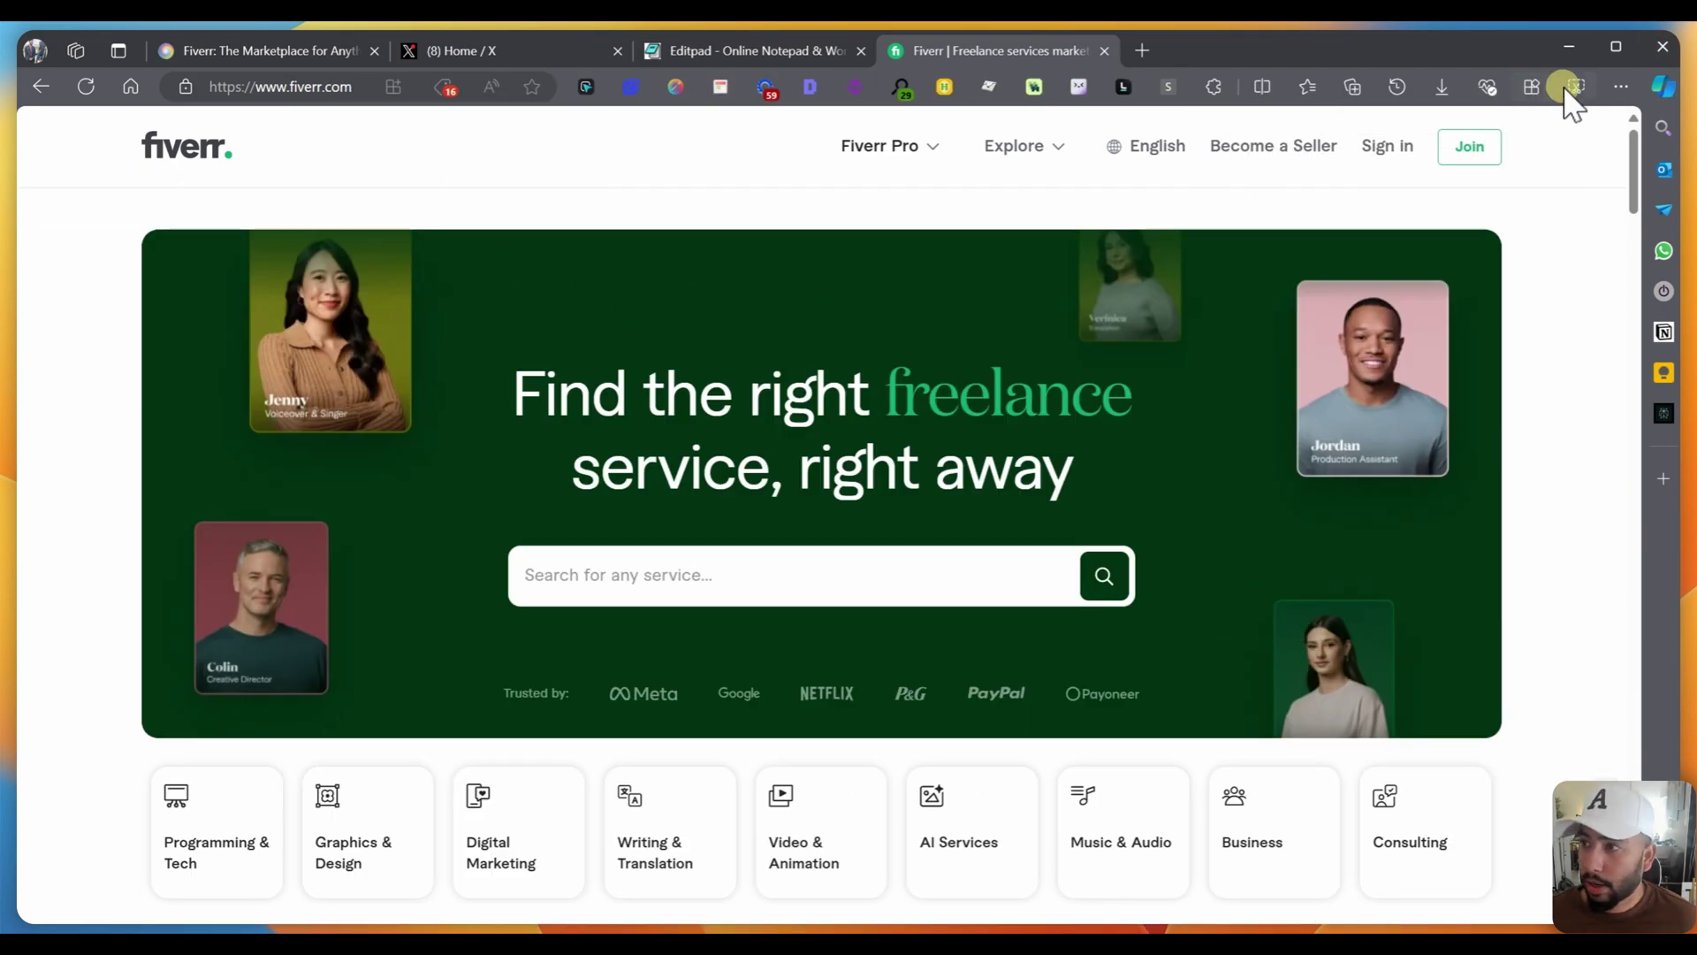
Step: Take a full-page Web capture screenshot of the Fiverr homepage with Ctrl+Shift+S
left_click(1576, 85)
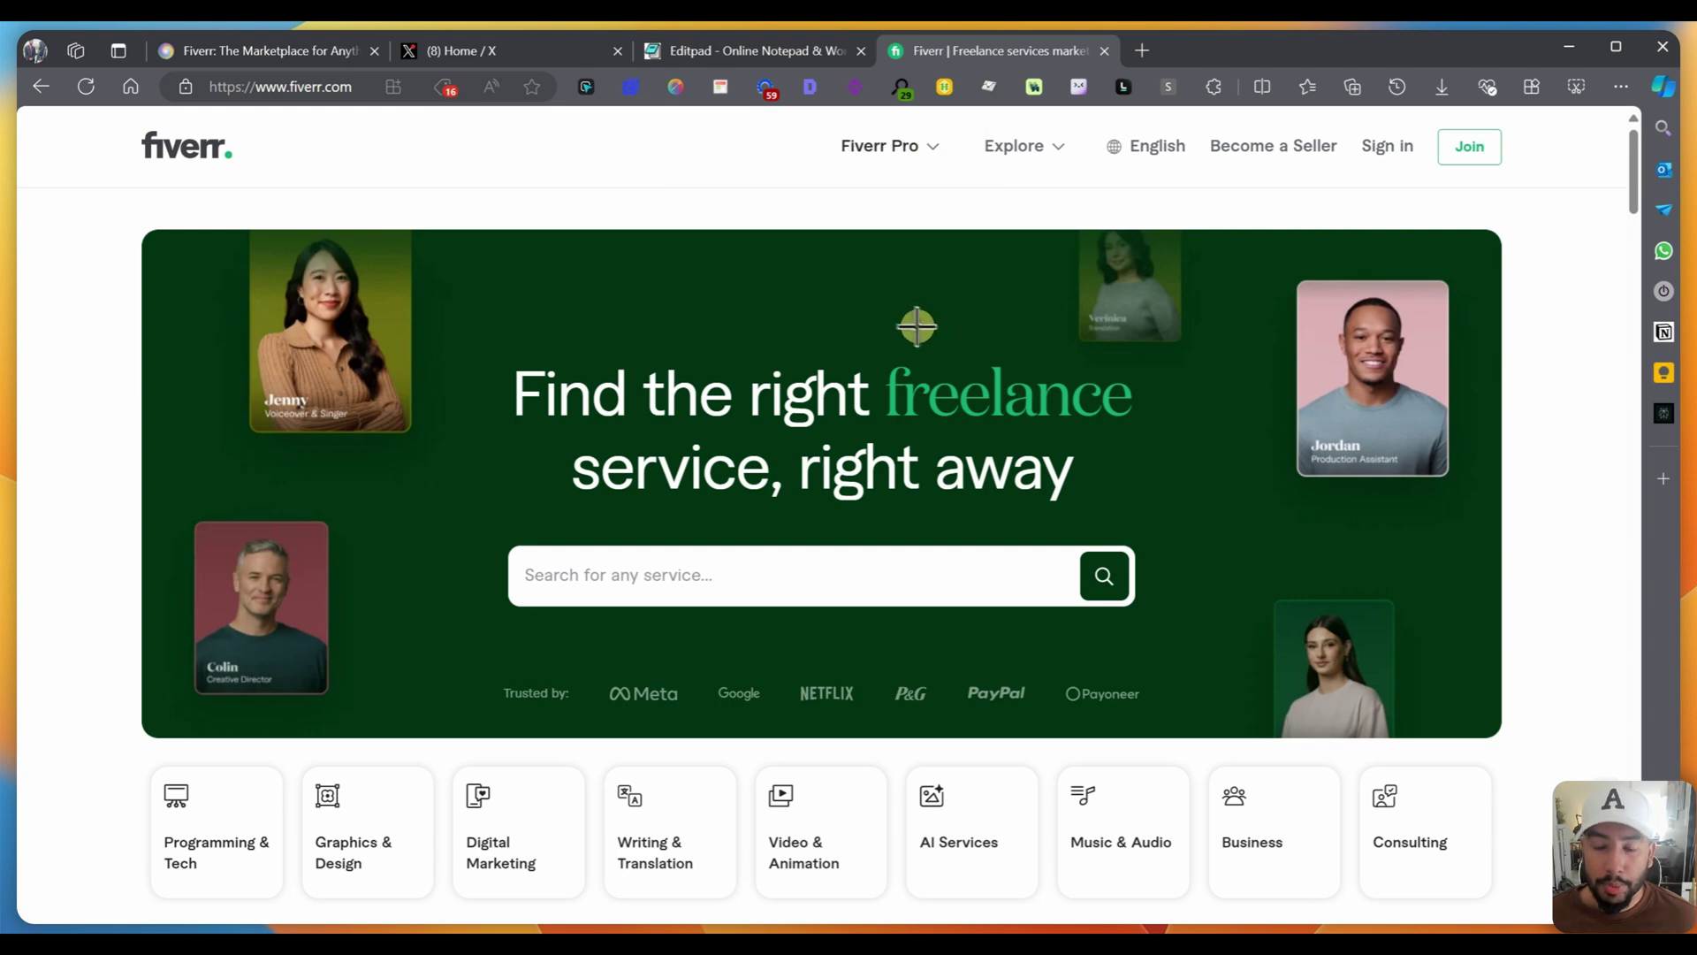
scroll(549, 551, "down", 3)
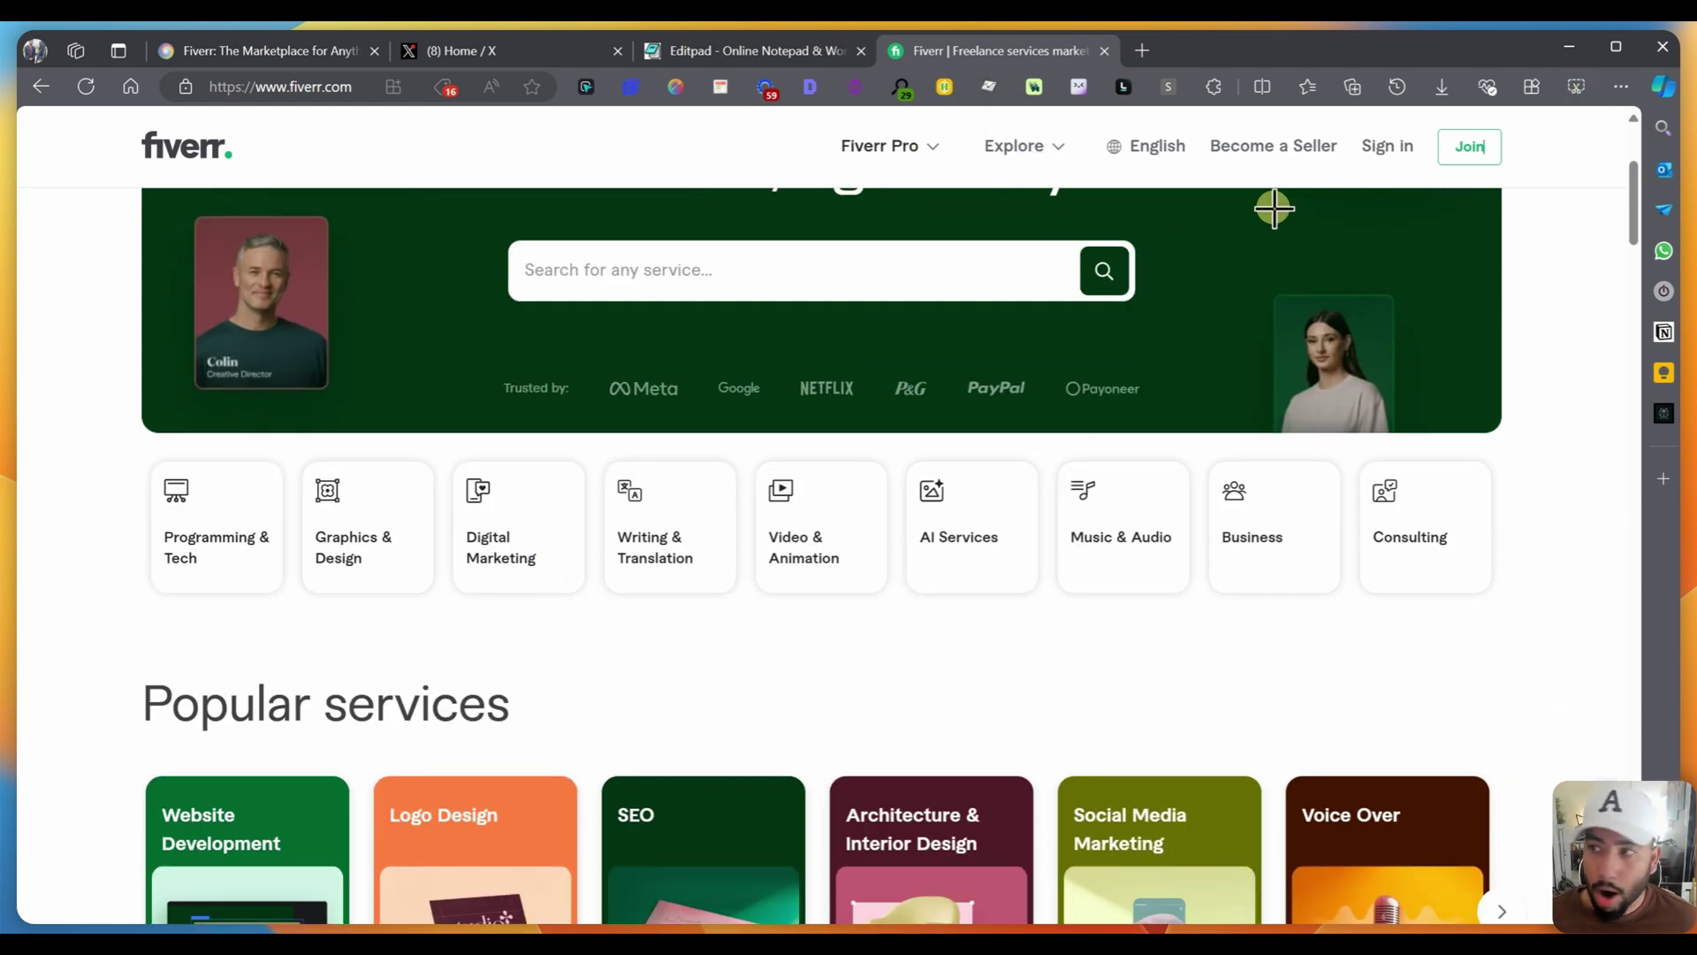
left_click(1576, 86)
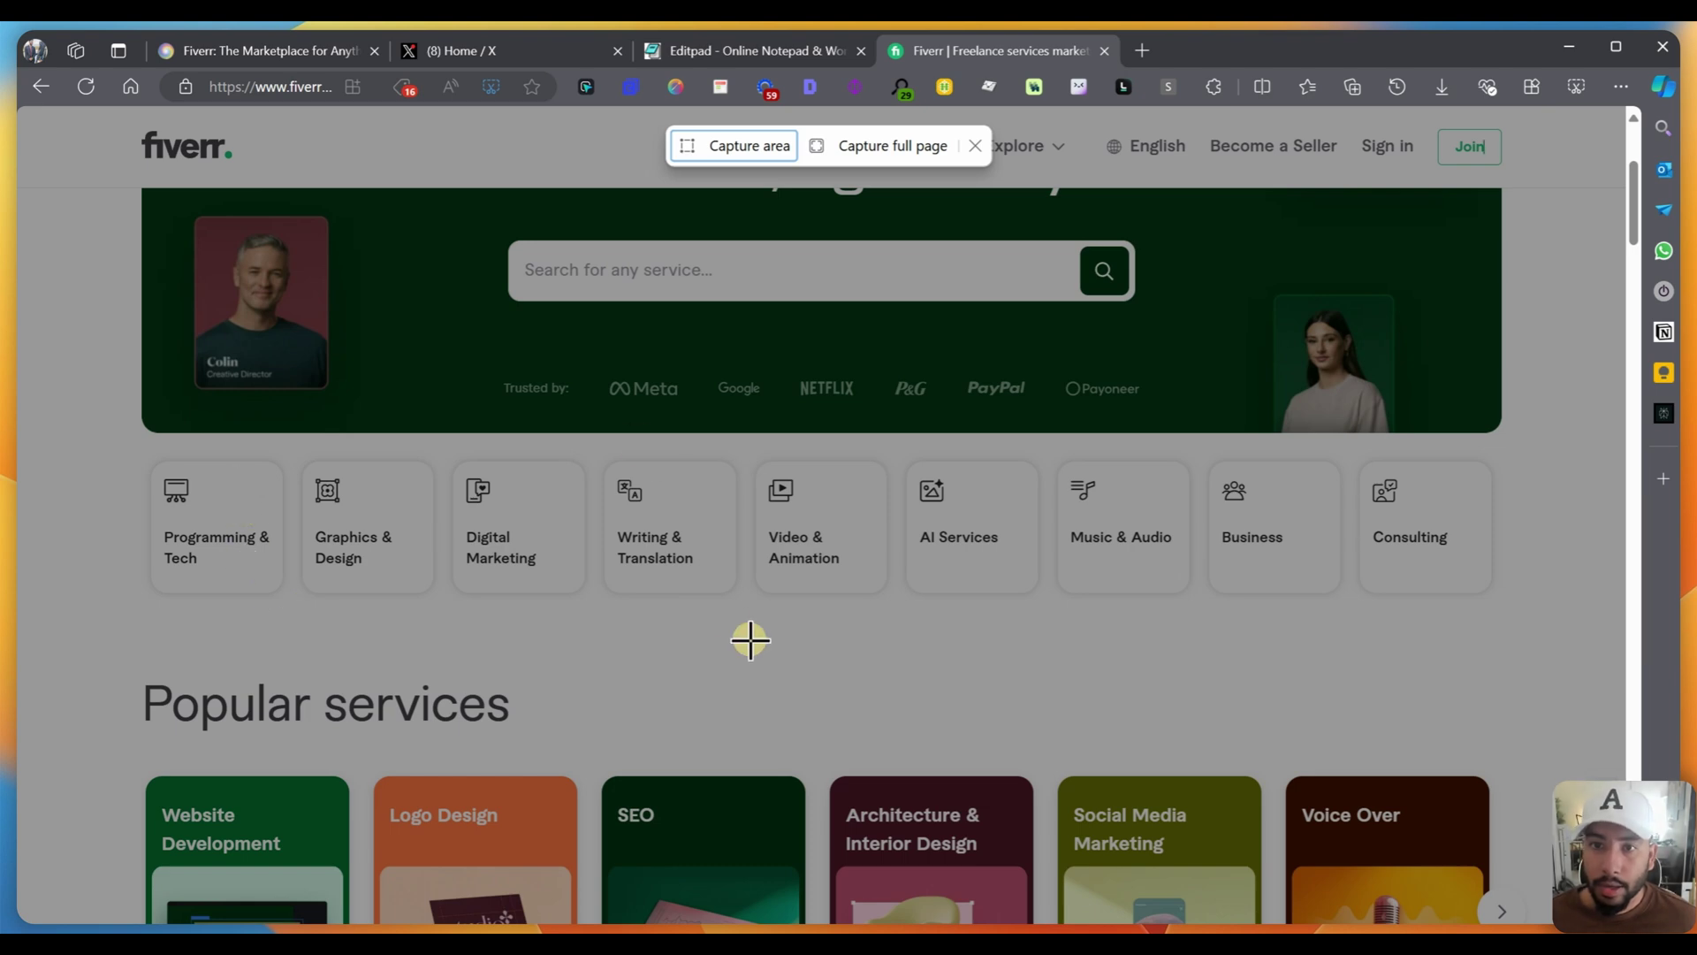
key("Escape")
left_click(1574, 85)
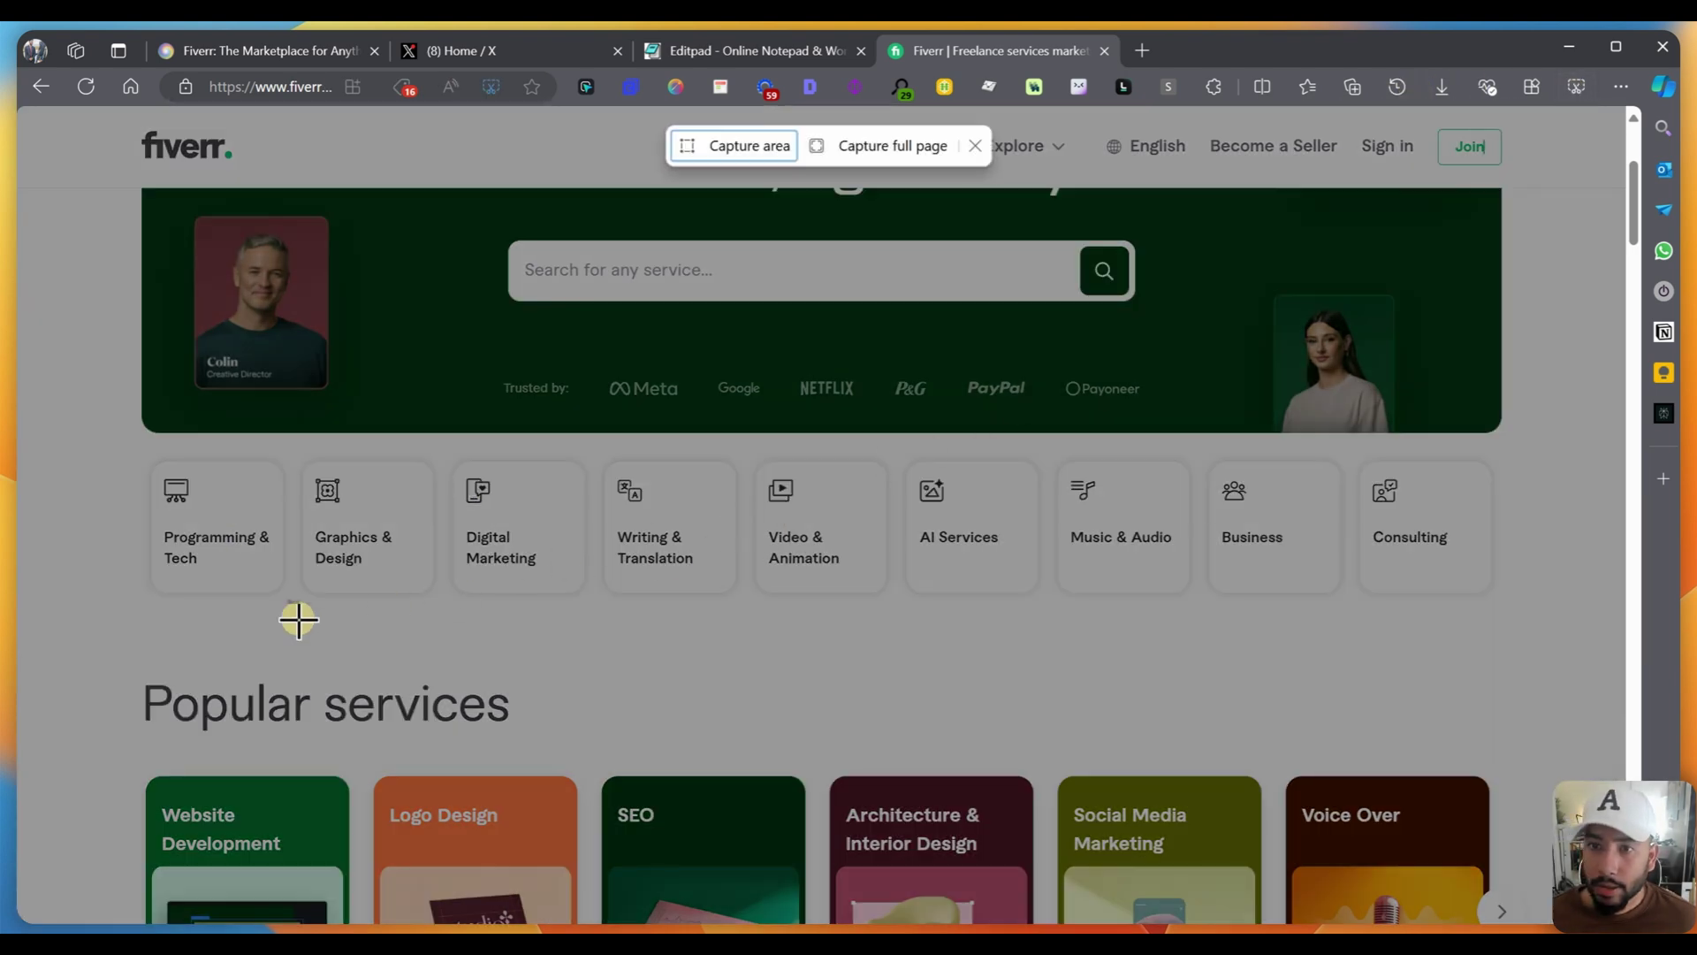
key("Escape")
scroll(398, 663, "up", 3)
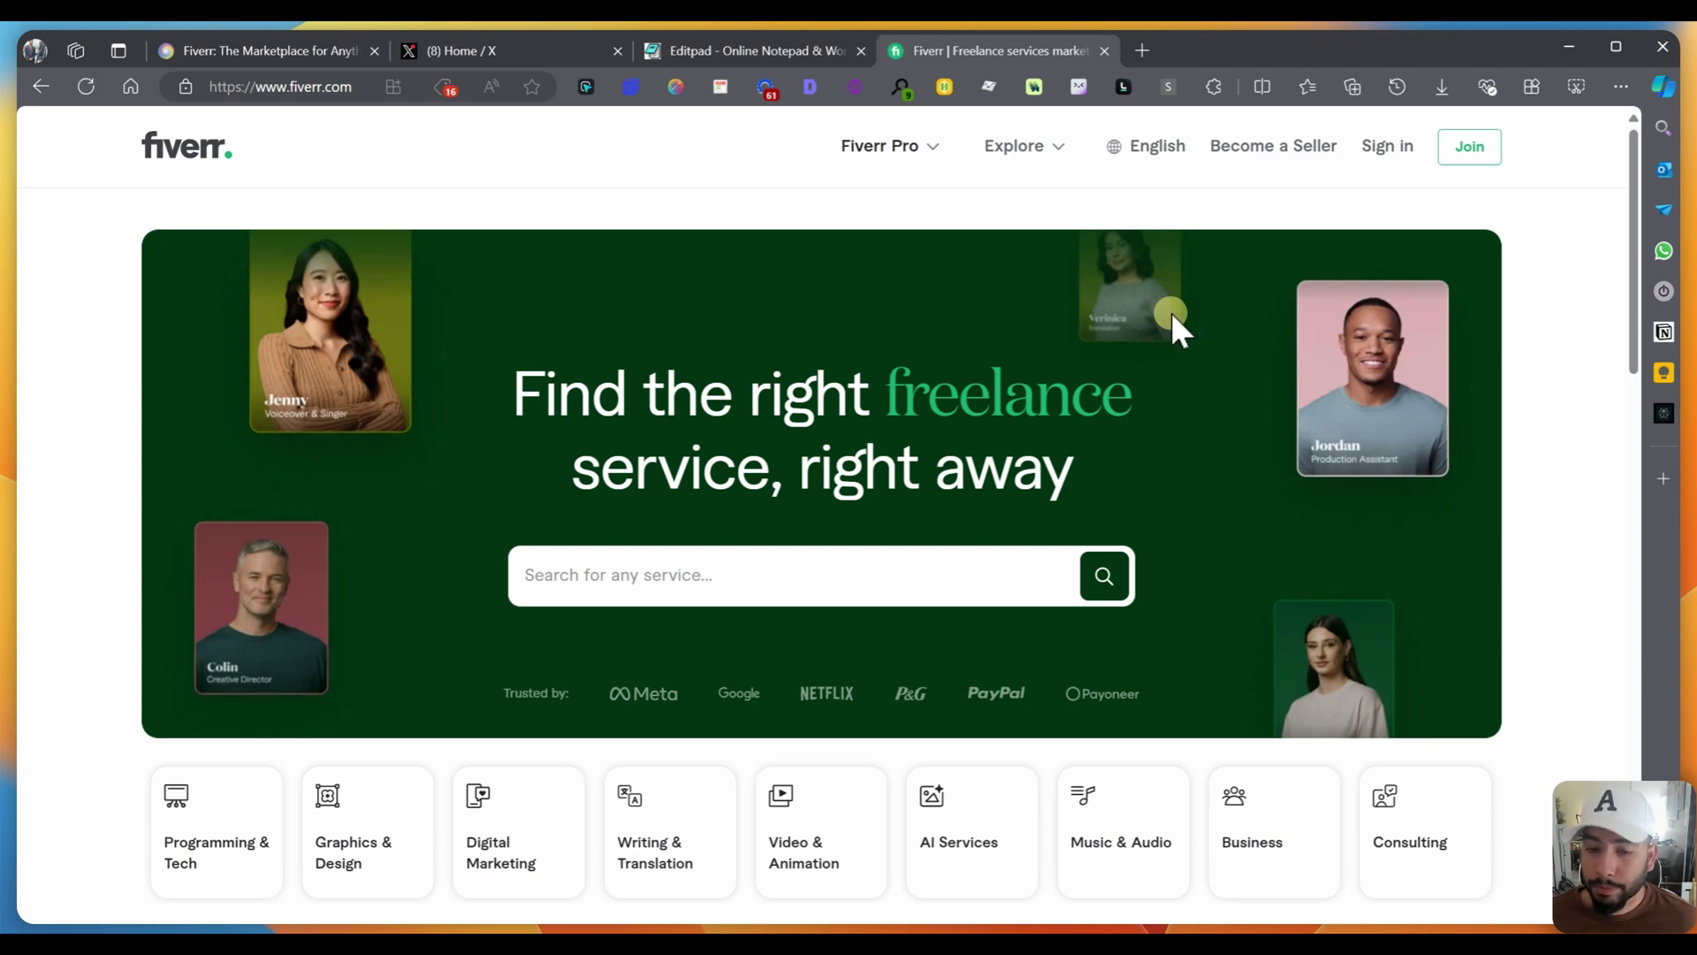
key("ctrl+shift+s")
Step: Send a restyle request for the Fiverr clone with one real Fiverr screenshot attached
scroll(587, 542, "down", 10)
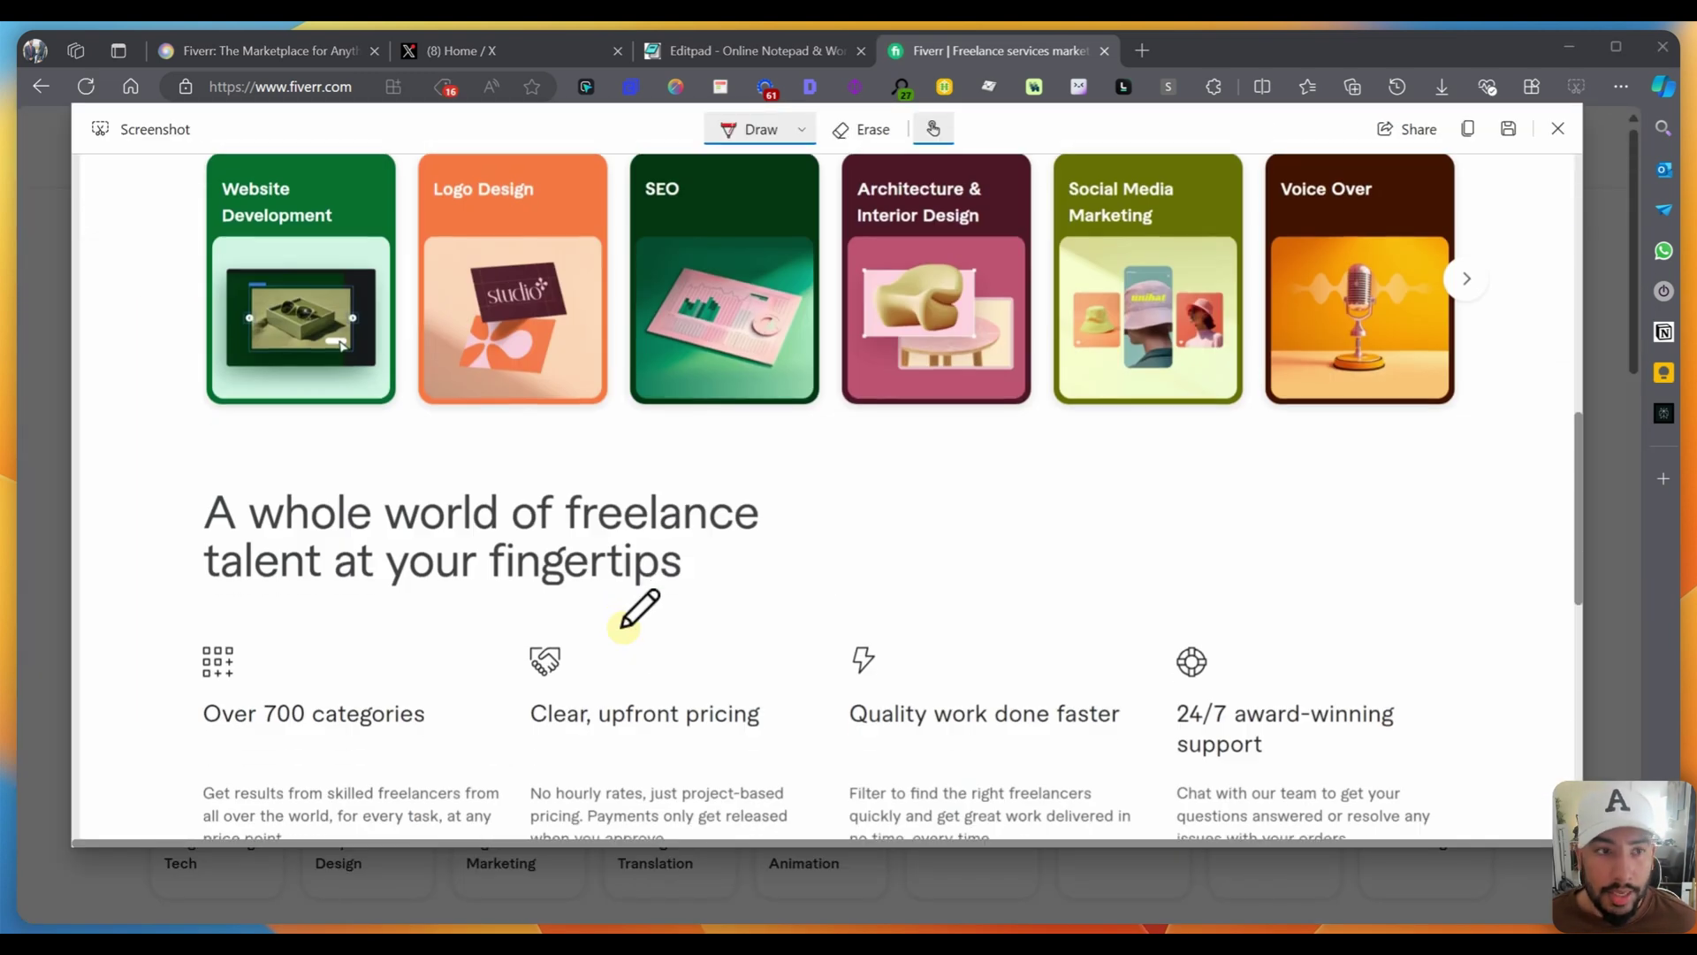
left_click(276, 51)
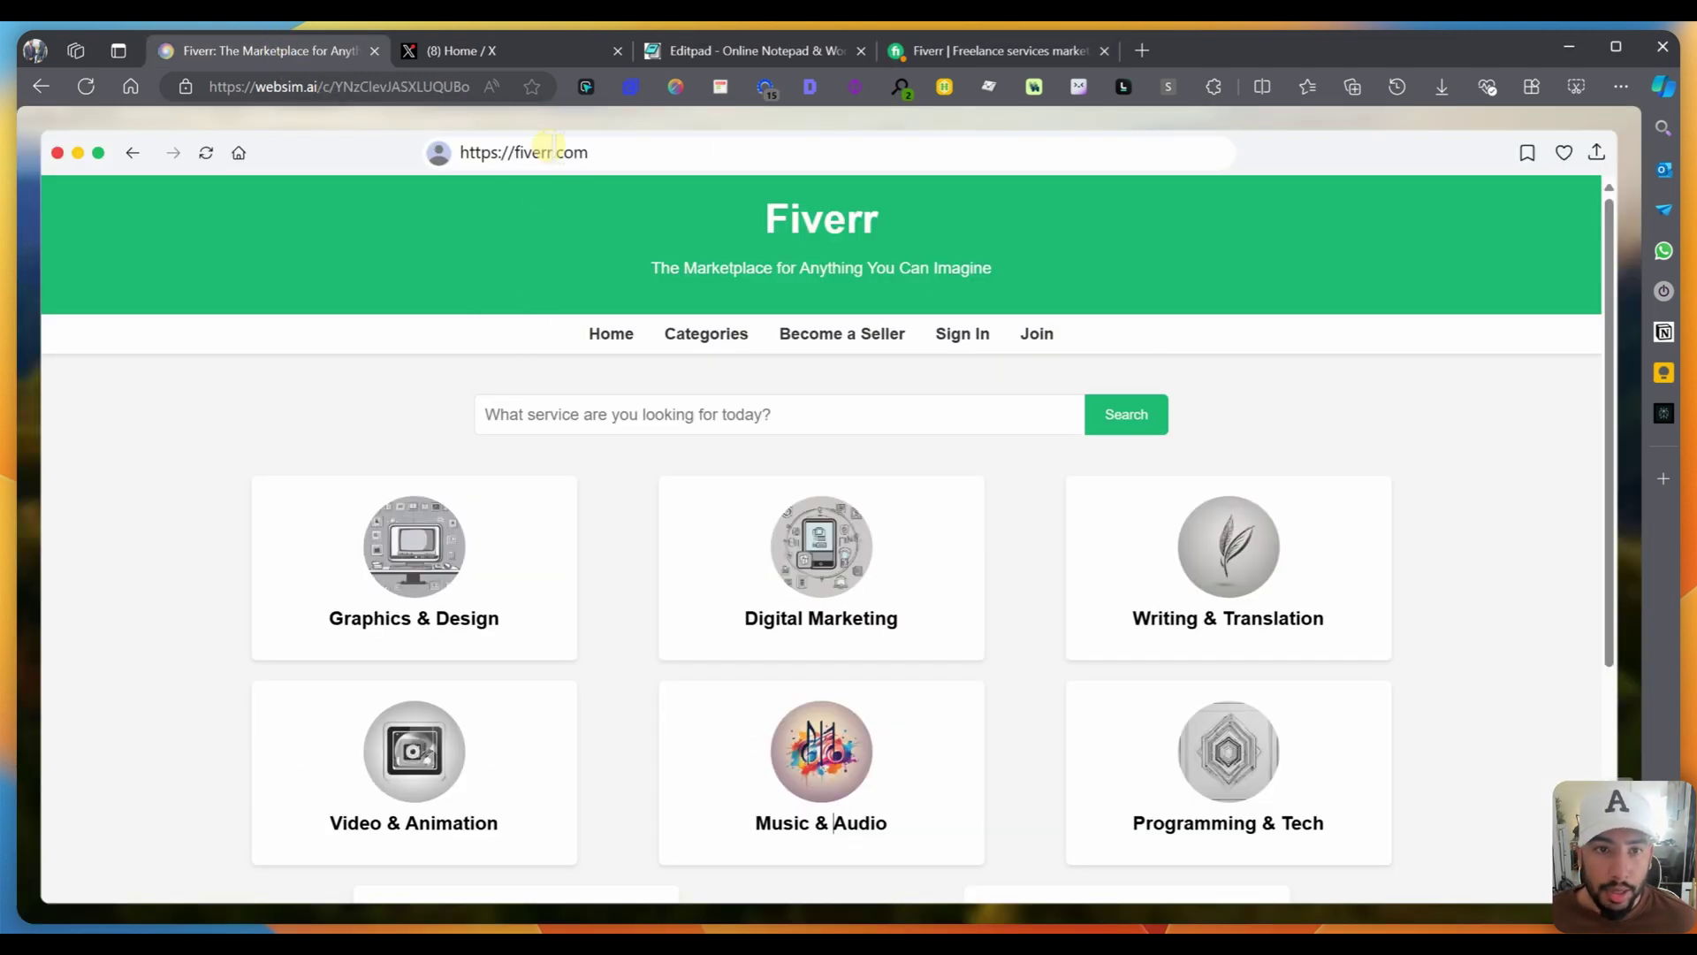
left_click(548, 148)
type("can you make the page look like")
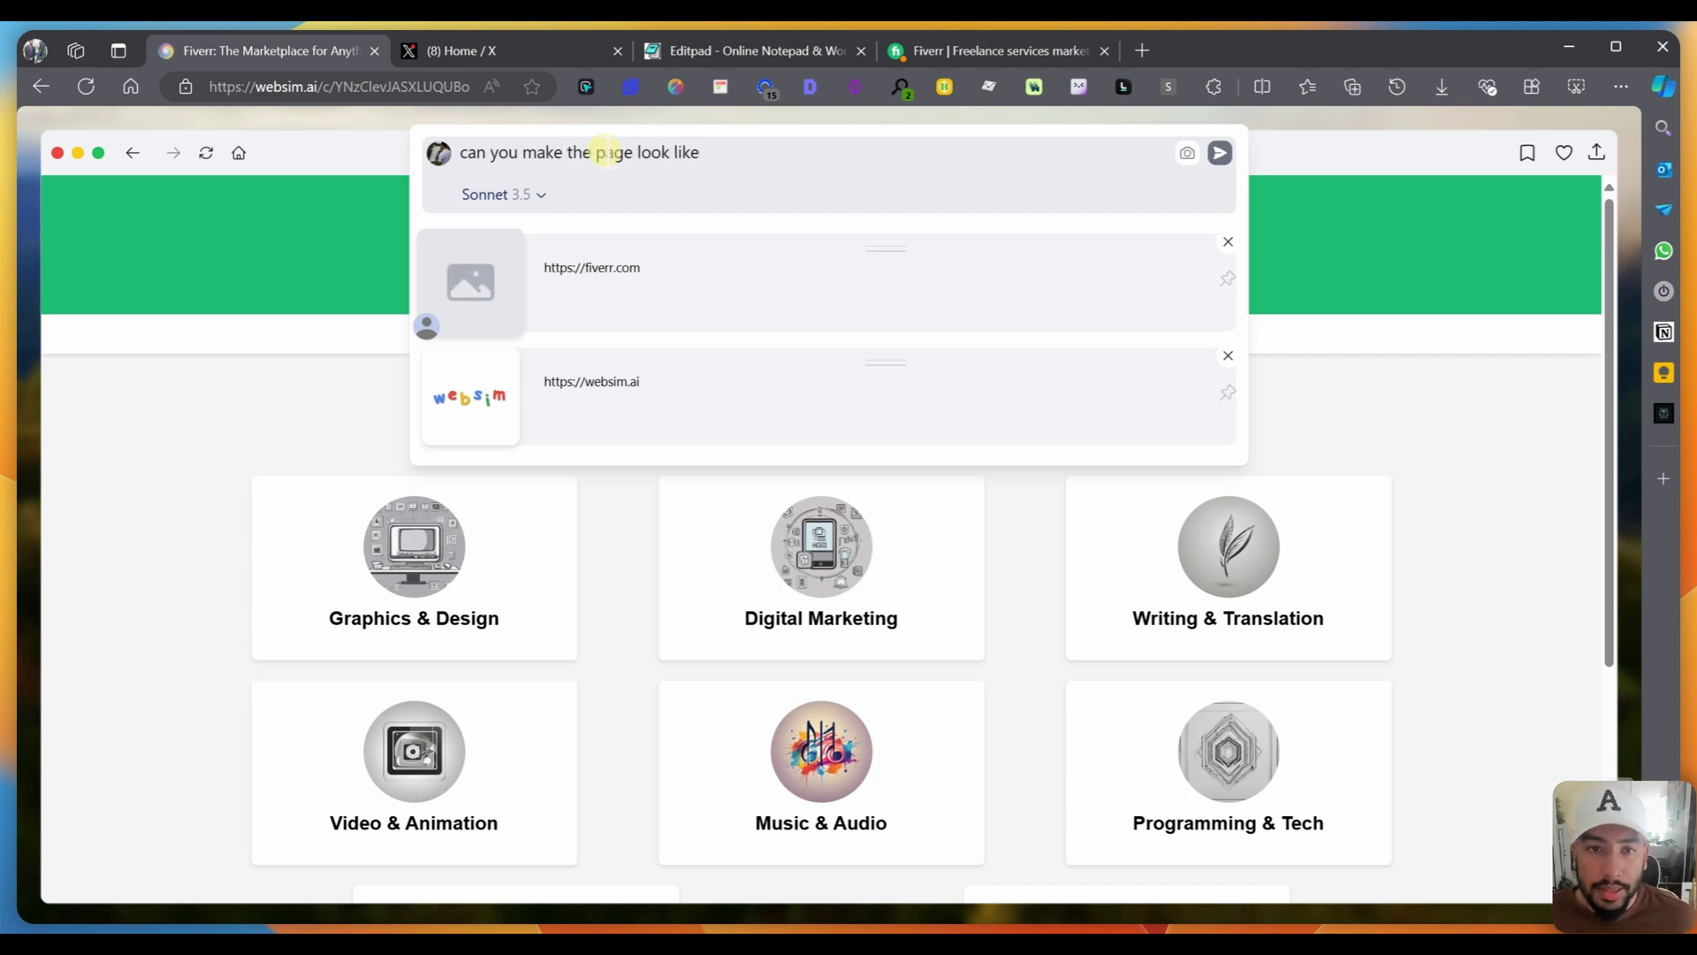
key("ctrl+v")
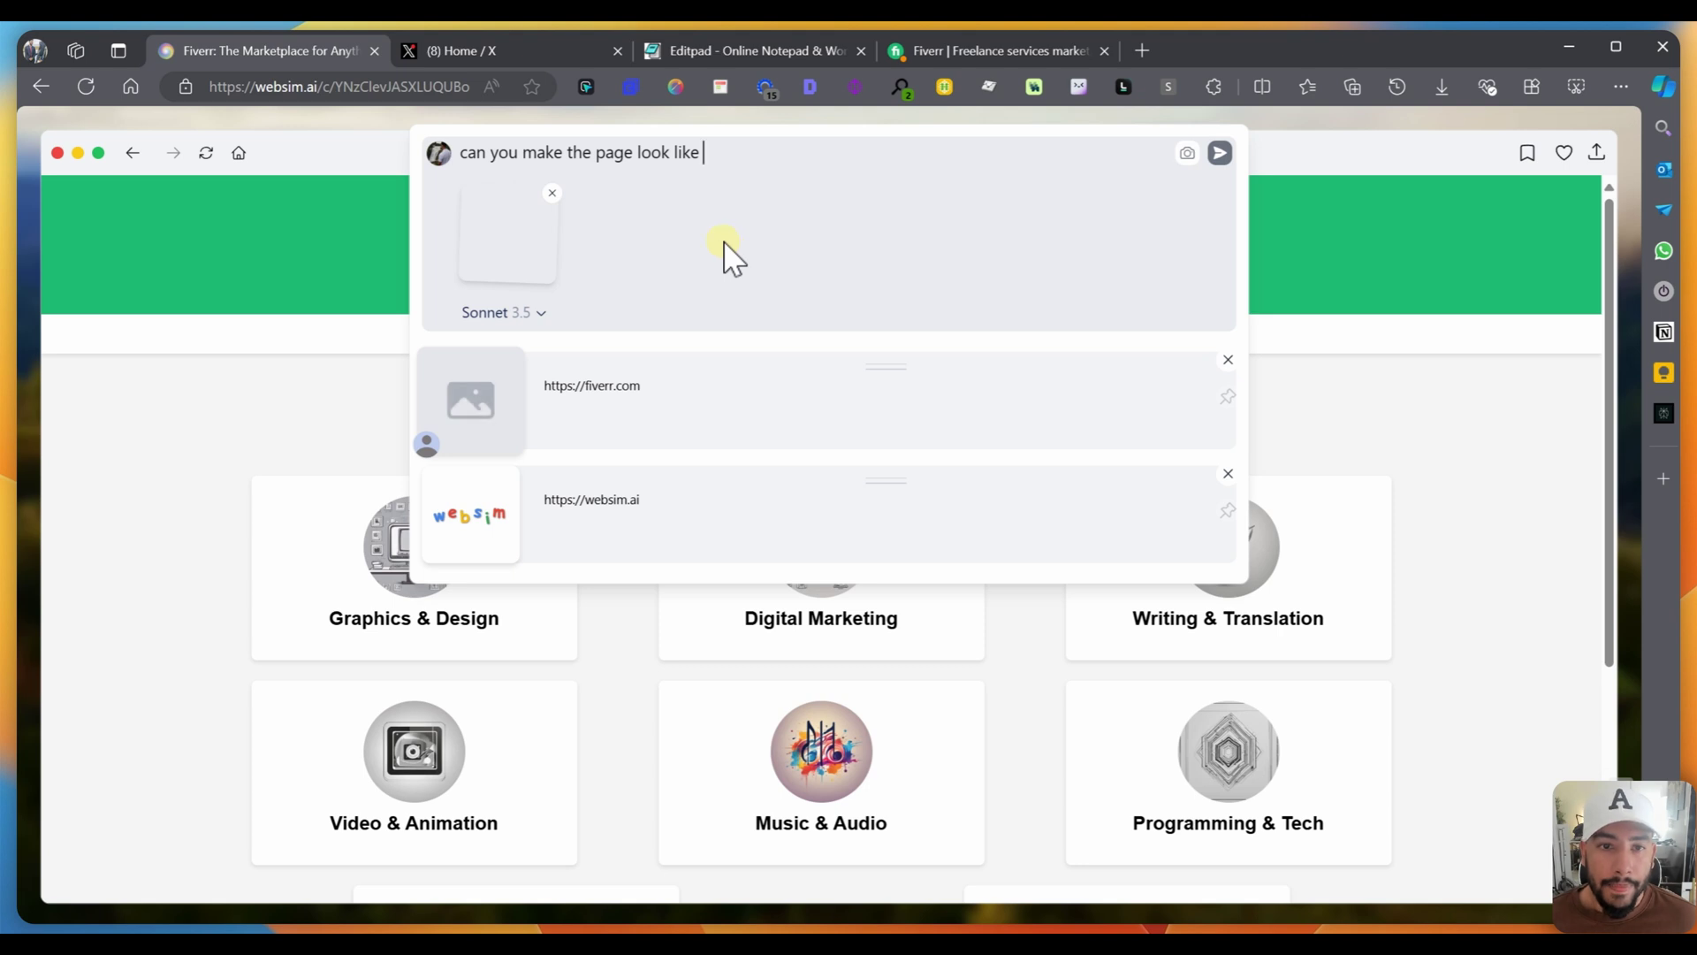
key("ctrl+v")
left_click(673, 193)
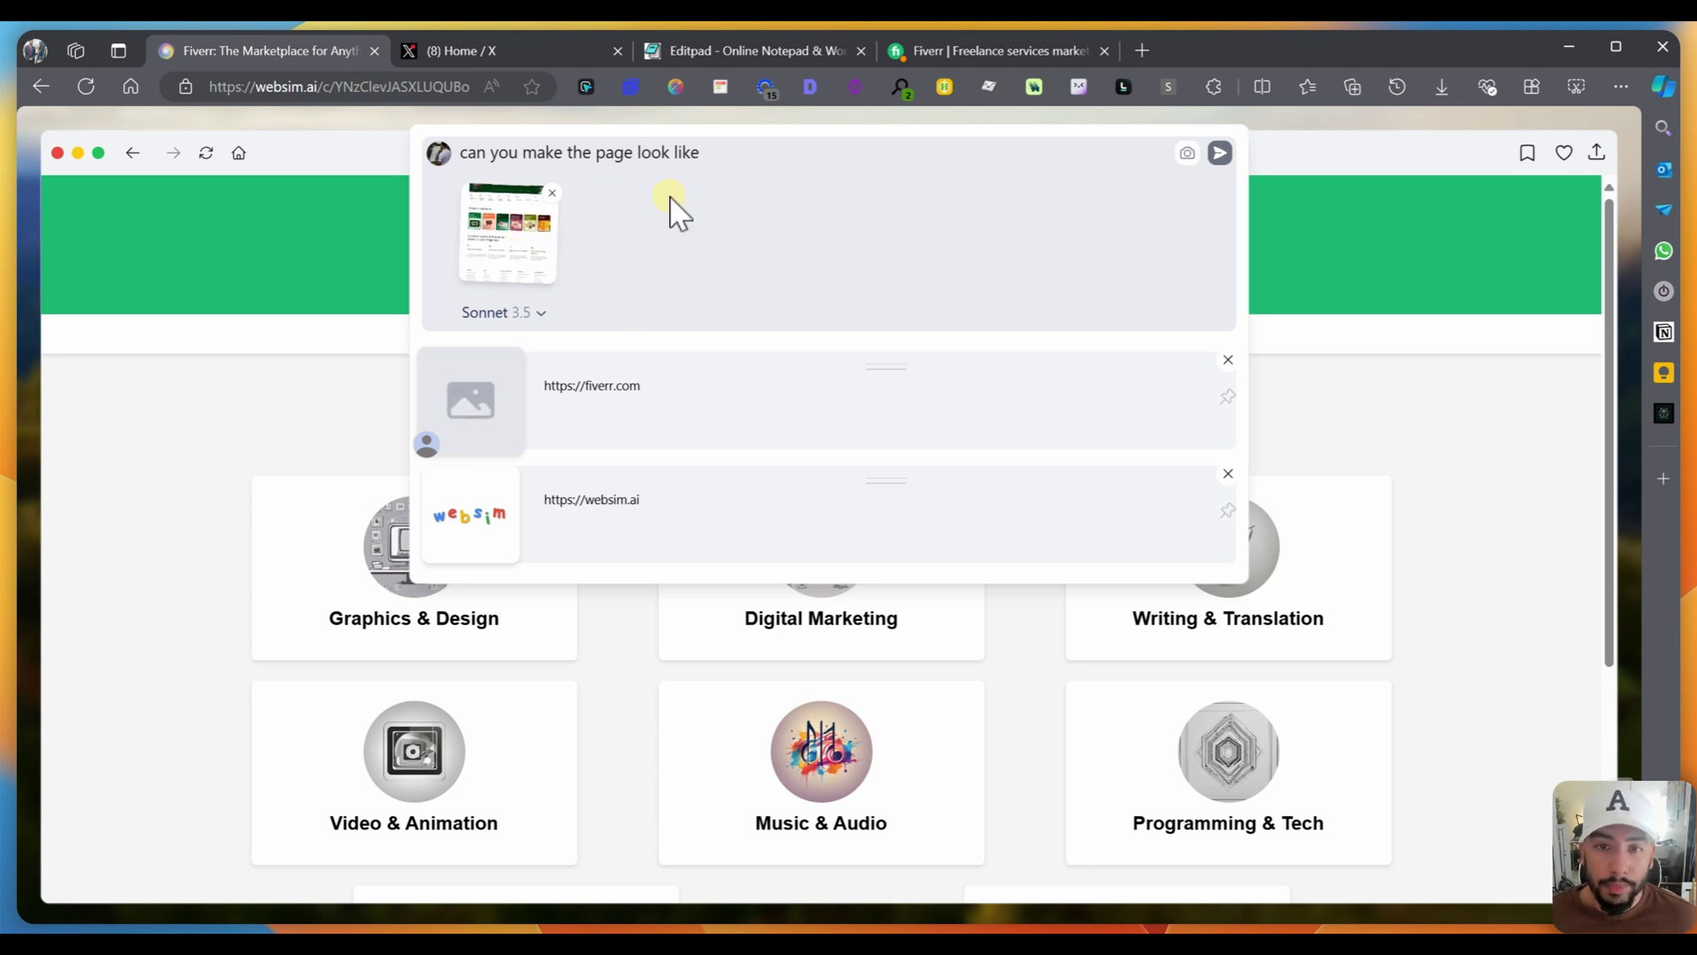
left_click(1219, 152)
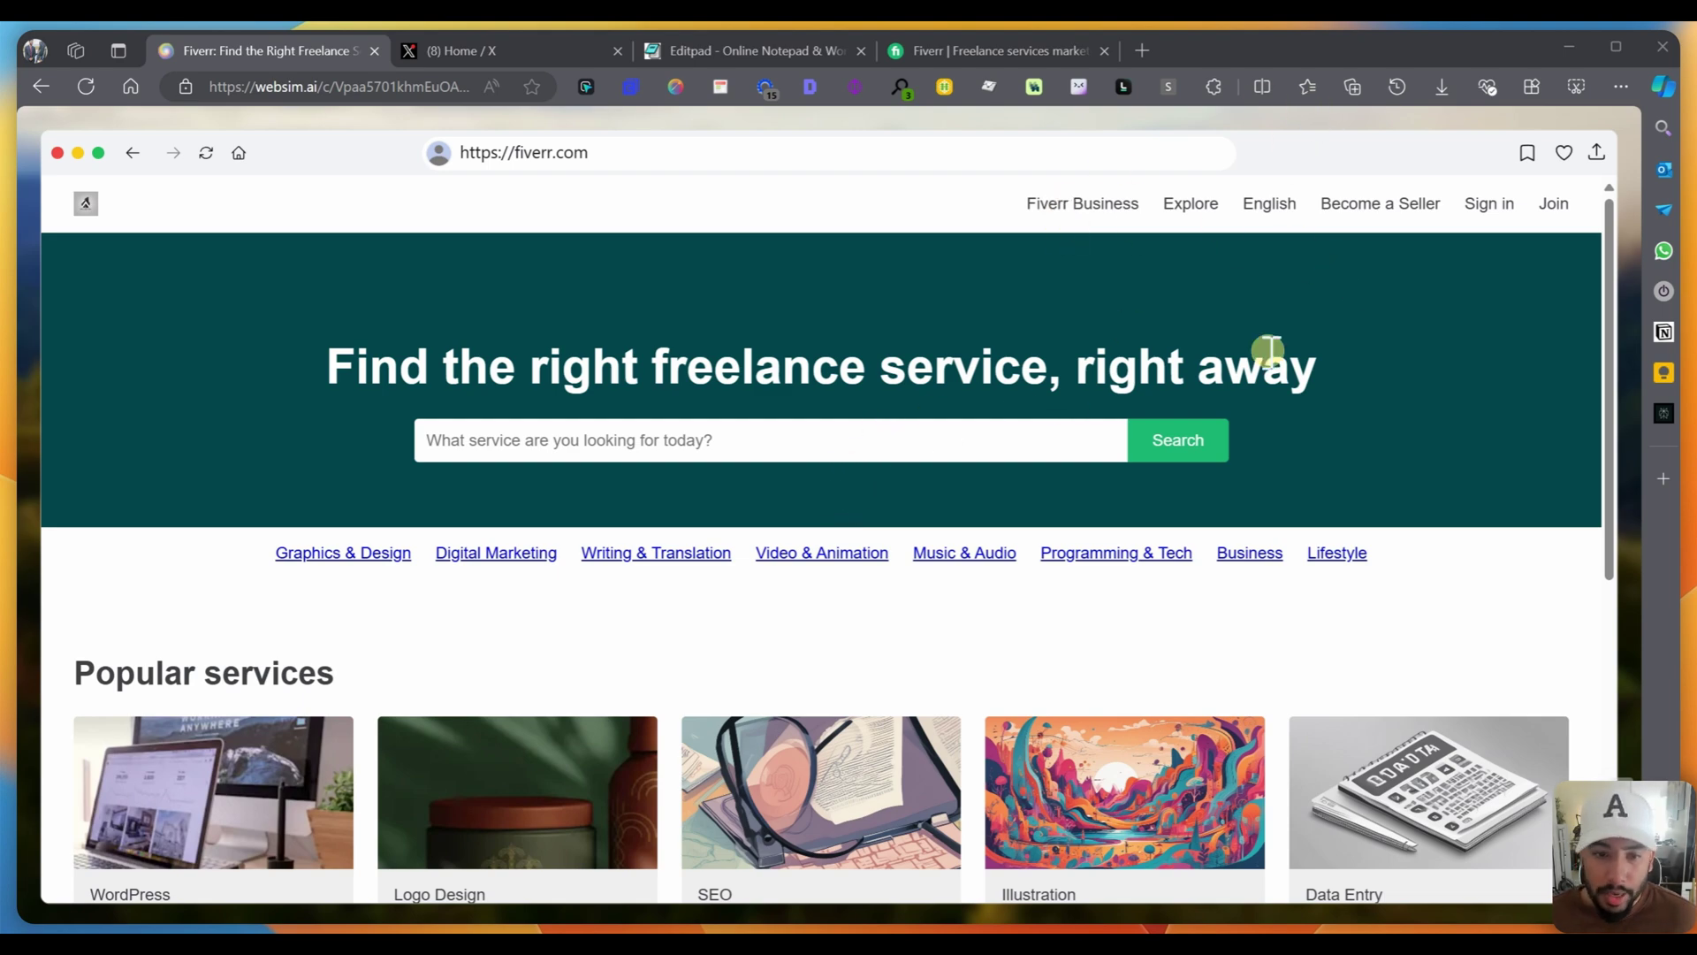
Step: Compare the regenerated clone with the real Fiverr site, then return to websim home
scroll(988, 455, "down", 3)
scroll(712, 573, "down", 3)
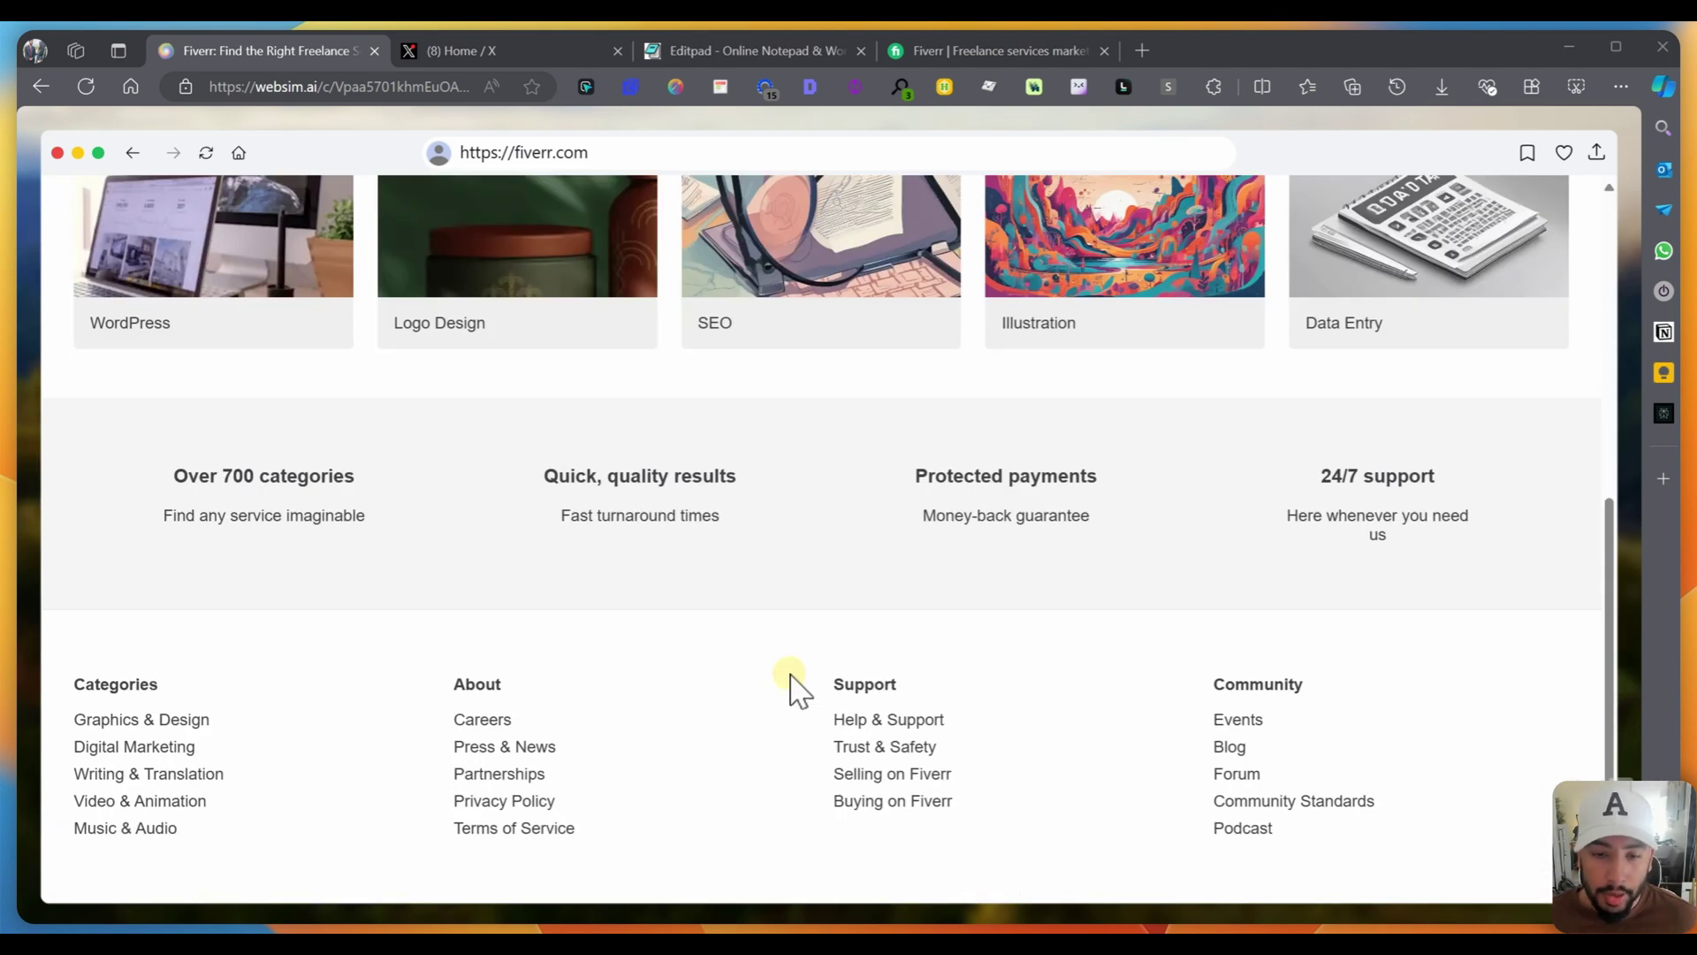
left_click(968, 55)
scroll(862, 698, "down", 5)
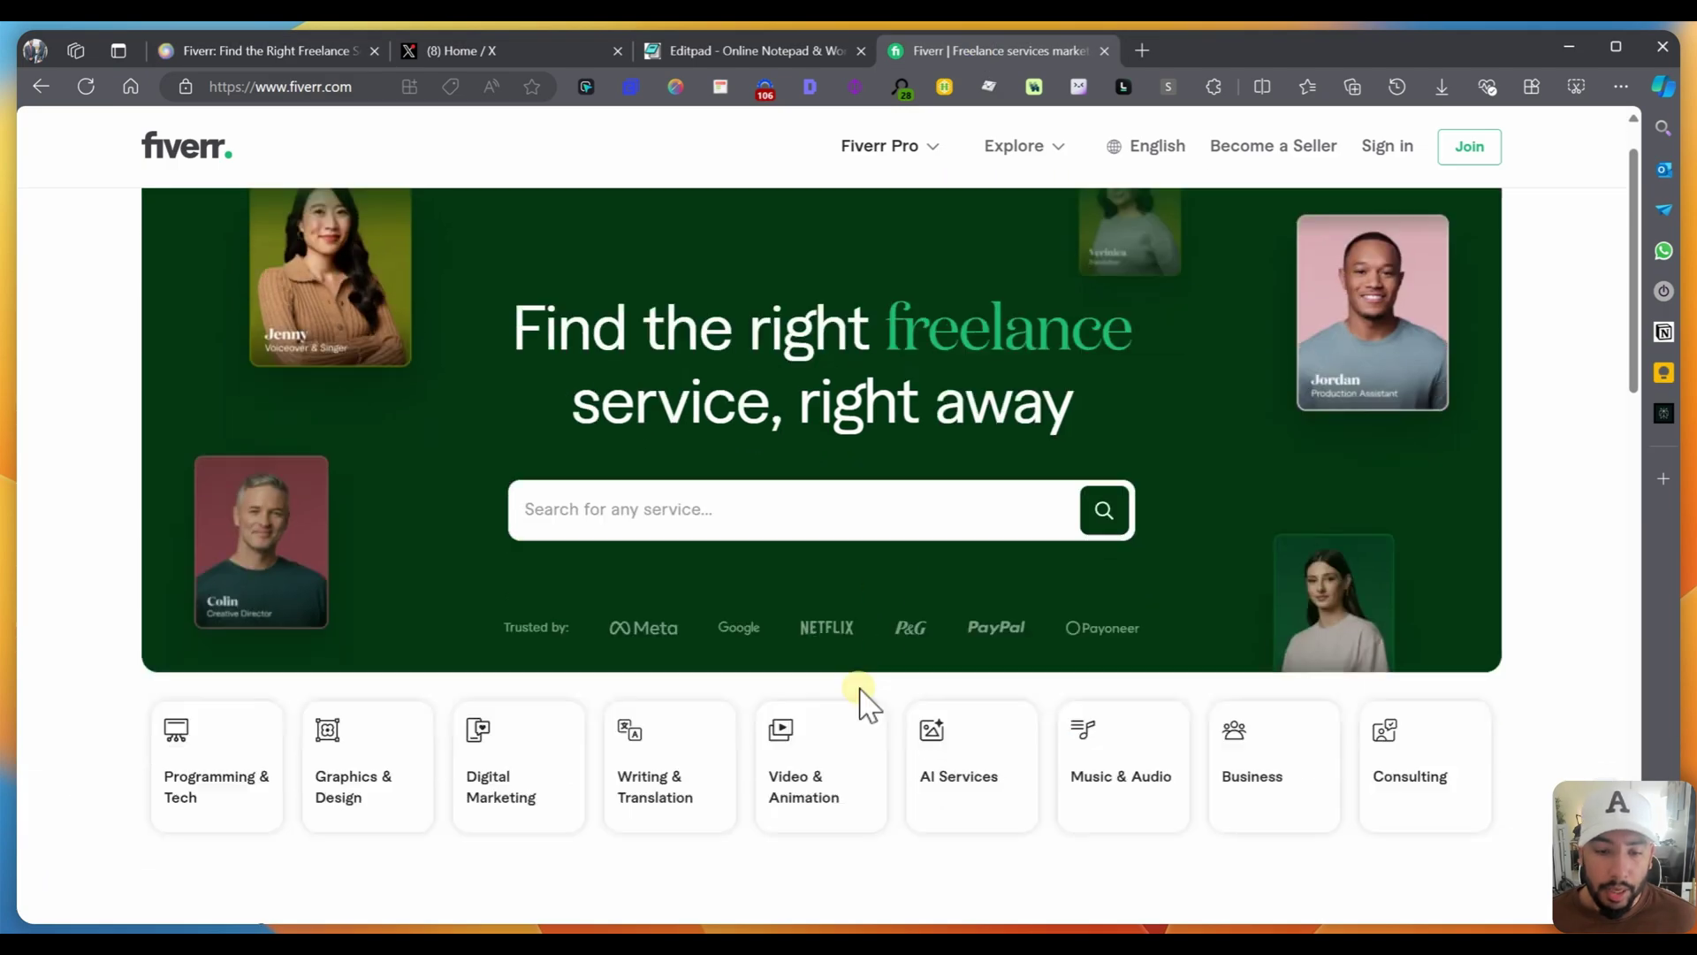
scroll(862, 703, "down", 15)
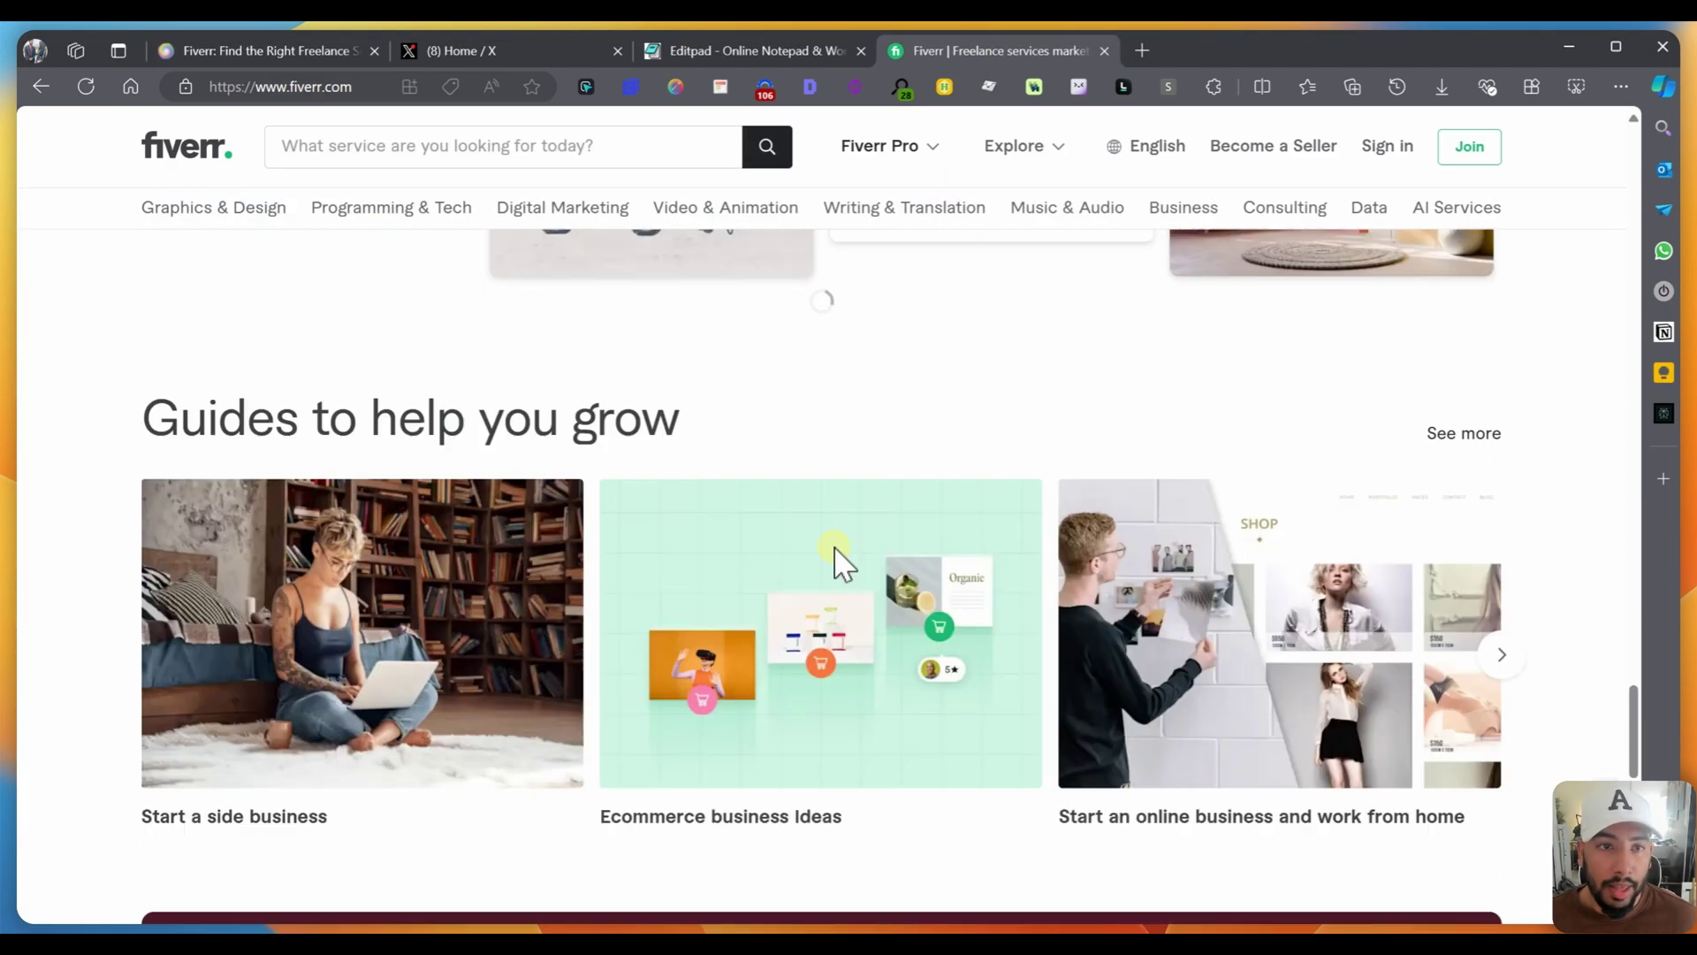
scroll(844, 561, "down", 5)
left_click(230, 49)
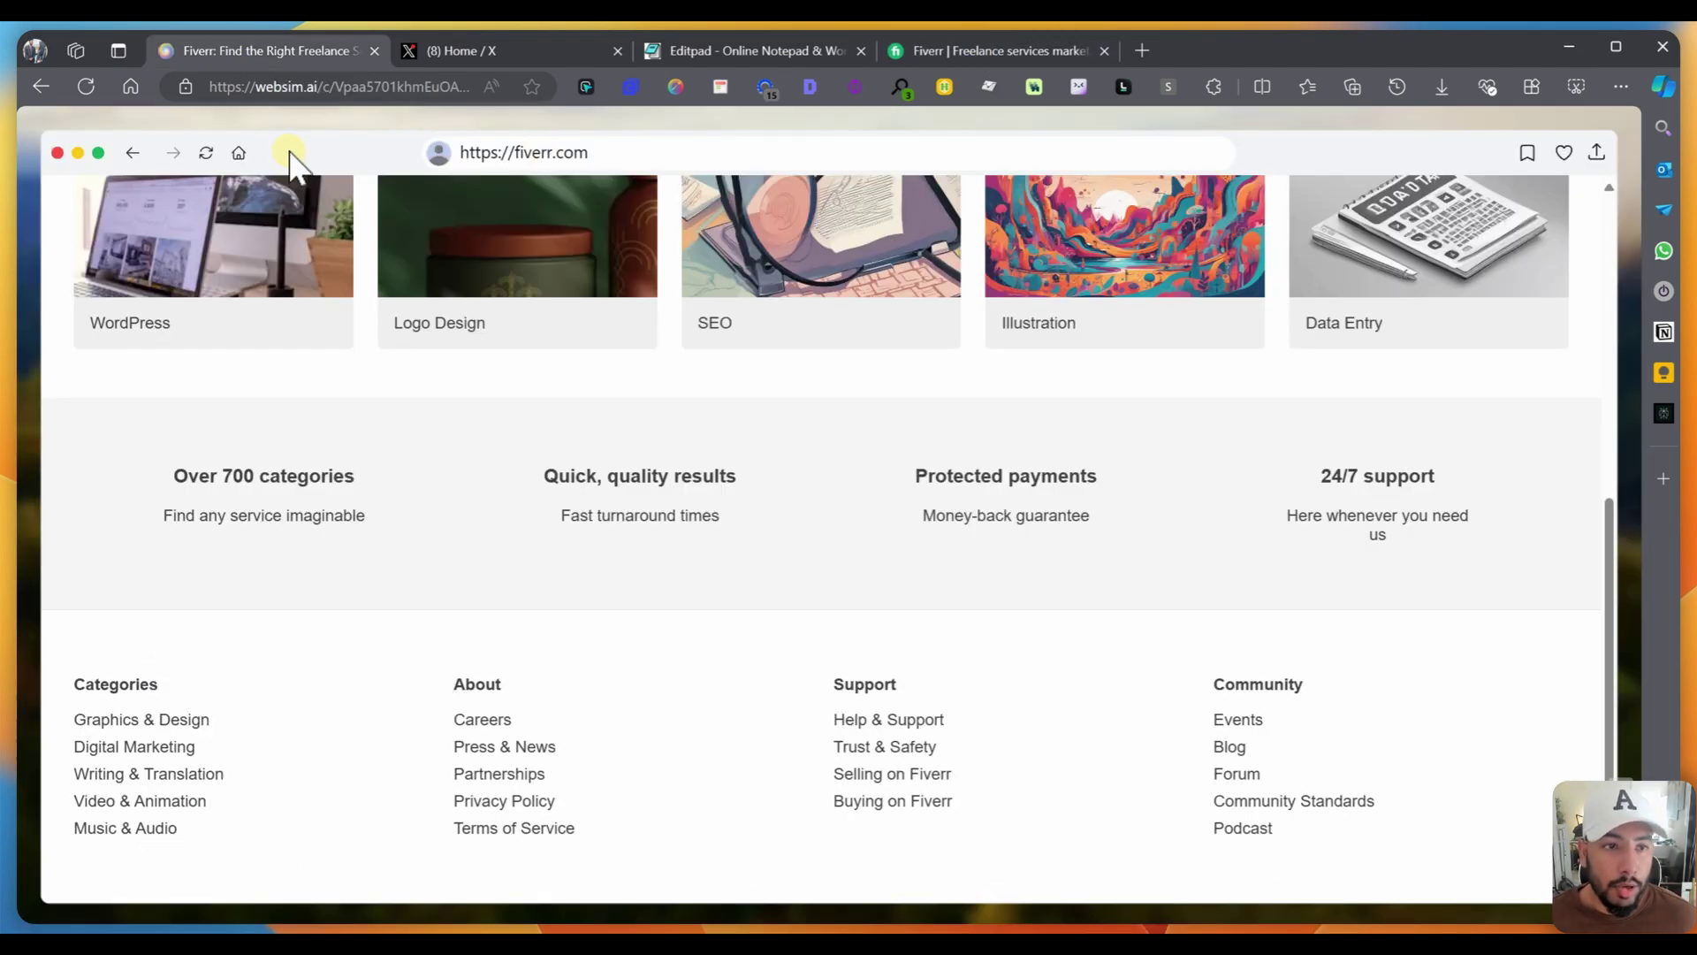
left_click(239, 154)
Step: Generate a simulated reddit.com/r/marketing page
left_click(583, 155)
type("reddit.com/r/marketing")
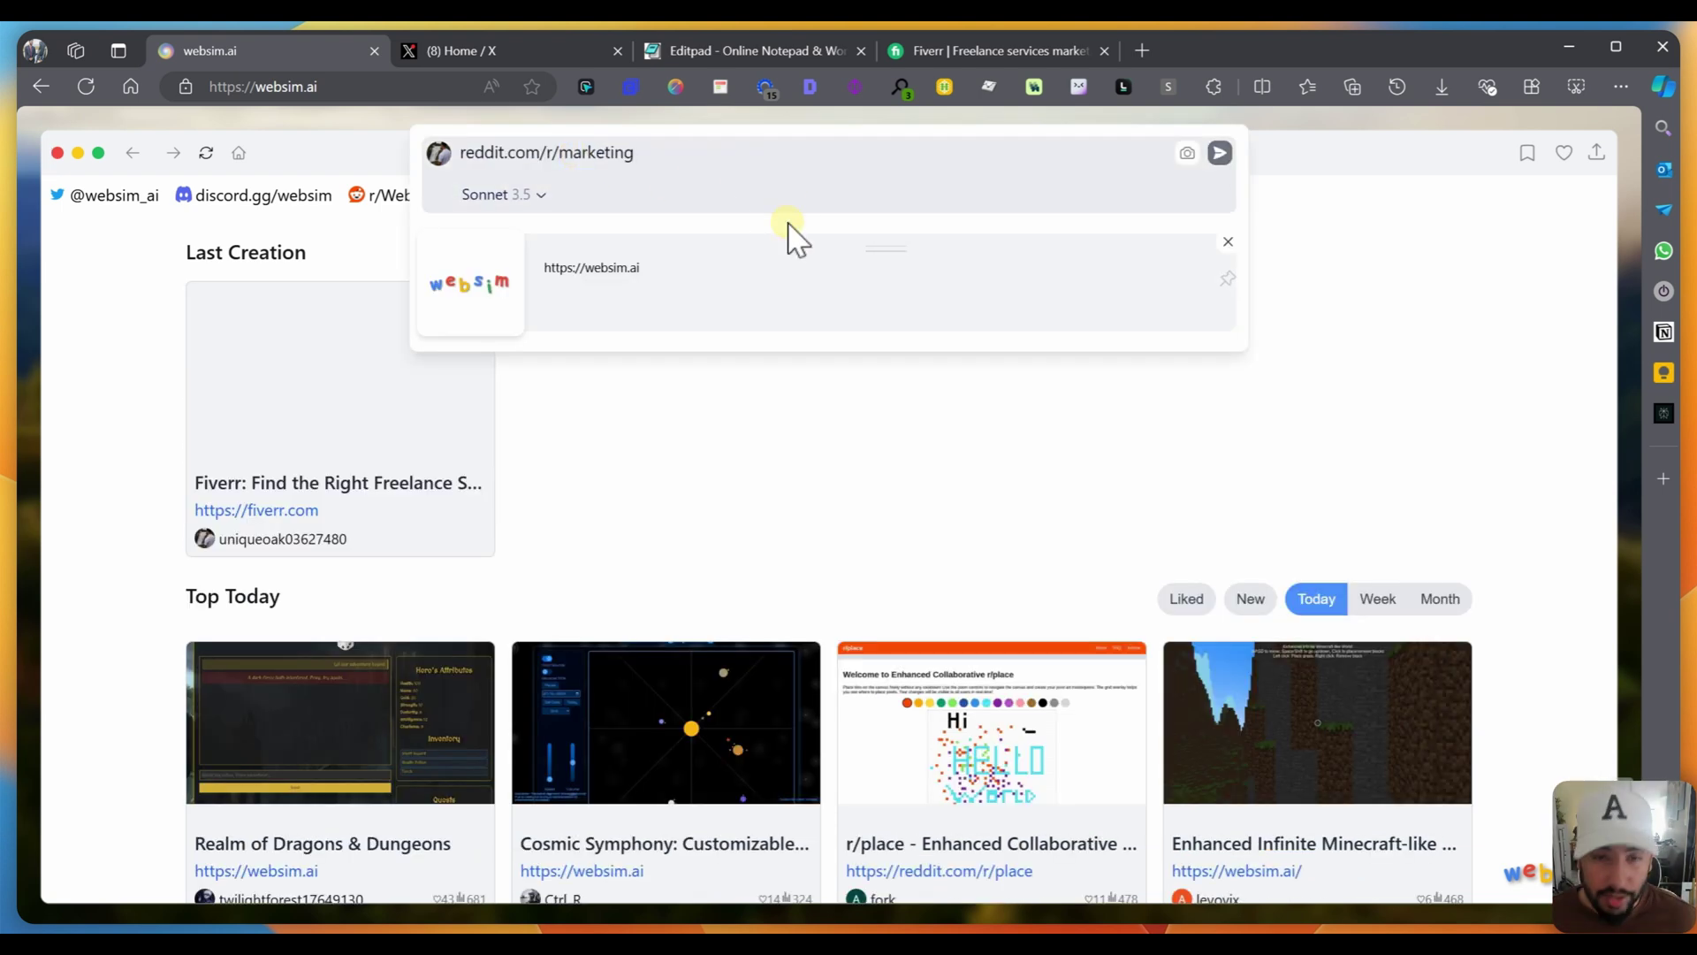
key("Return")
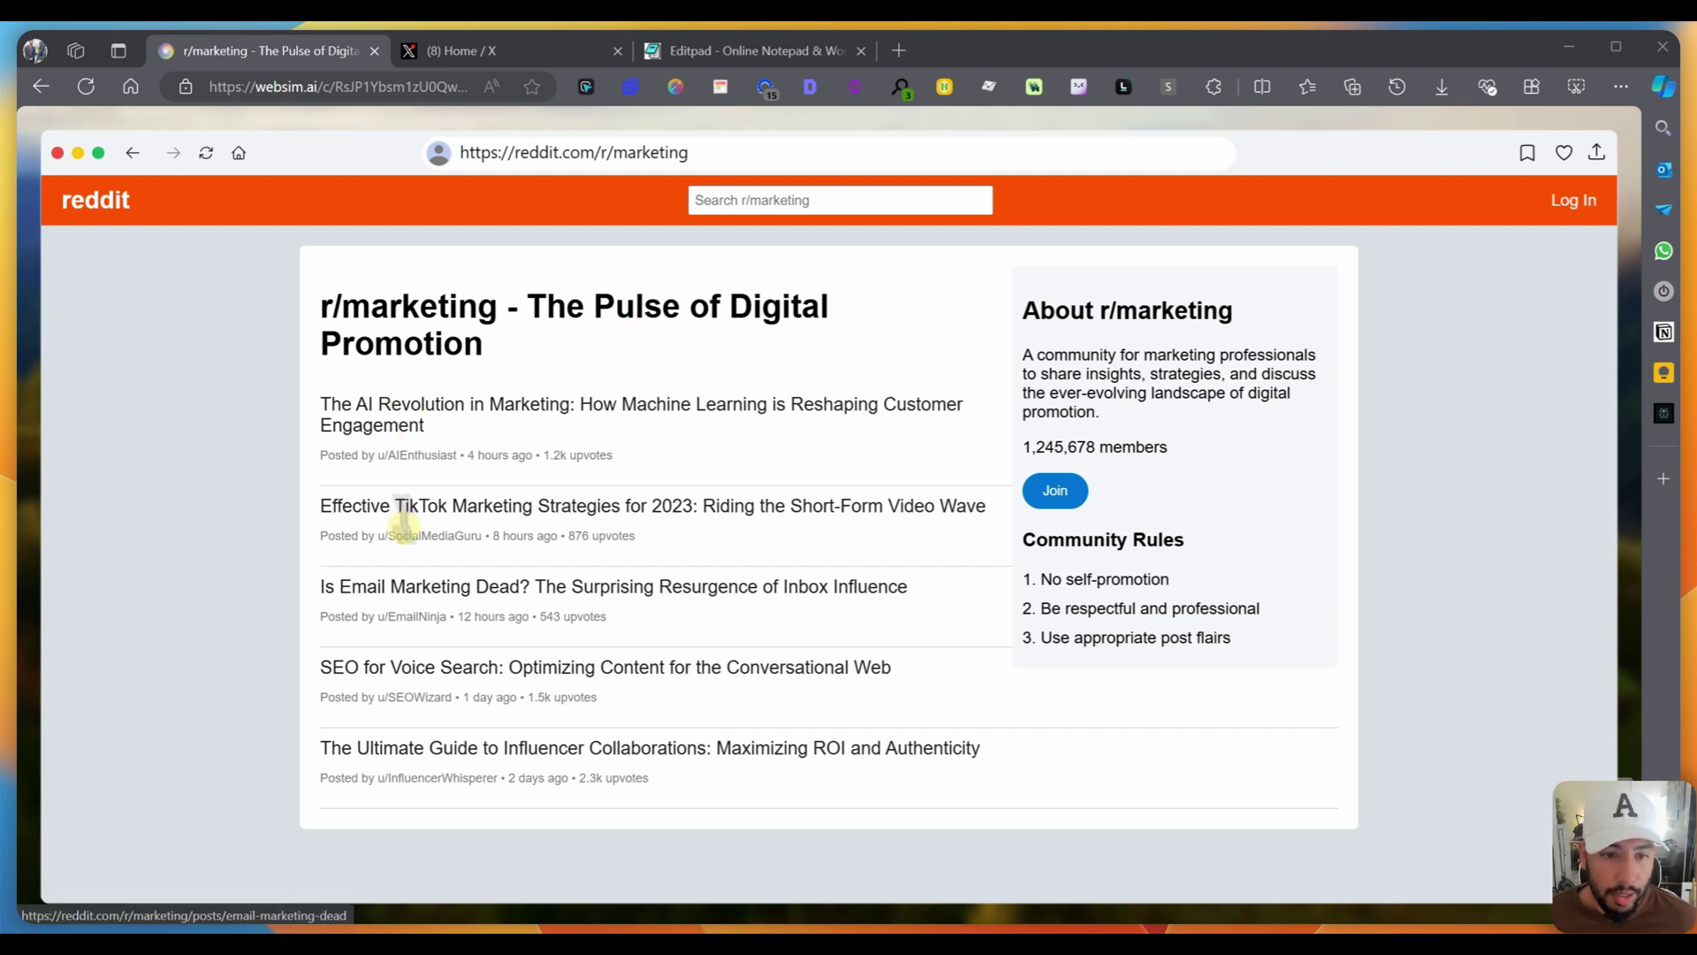
Step: Open the 'Effective TikTok Marketing Strategies for 2023' post and read its comments
left_click(407, 513)
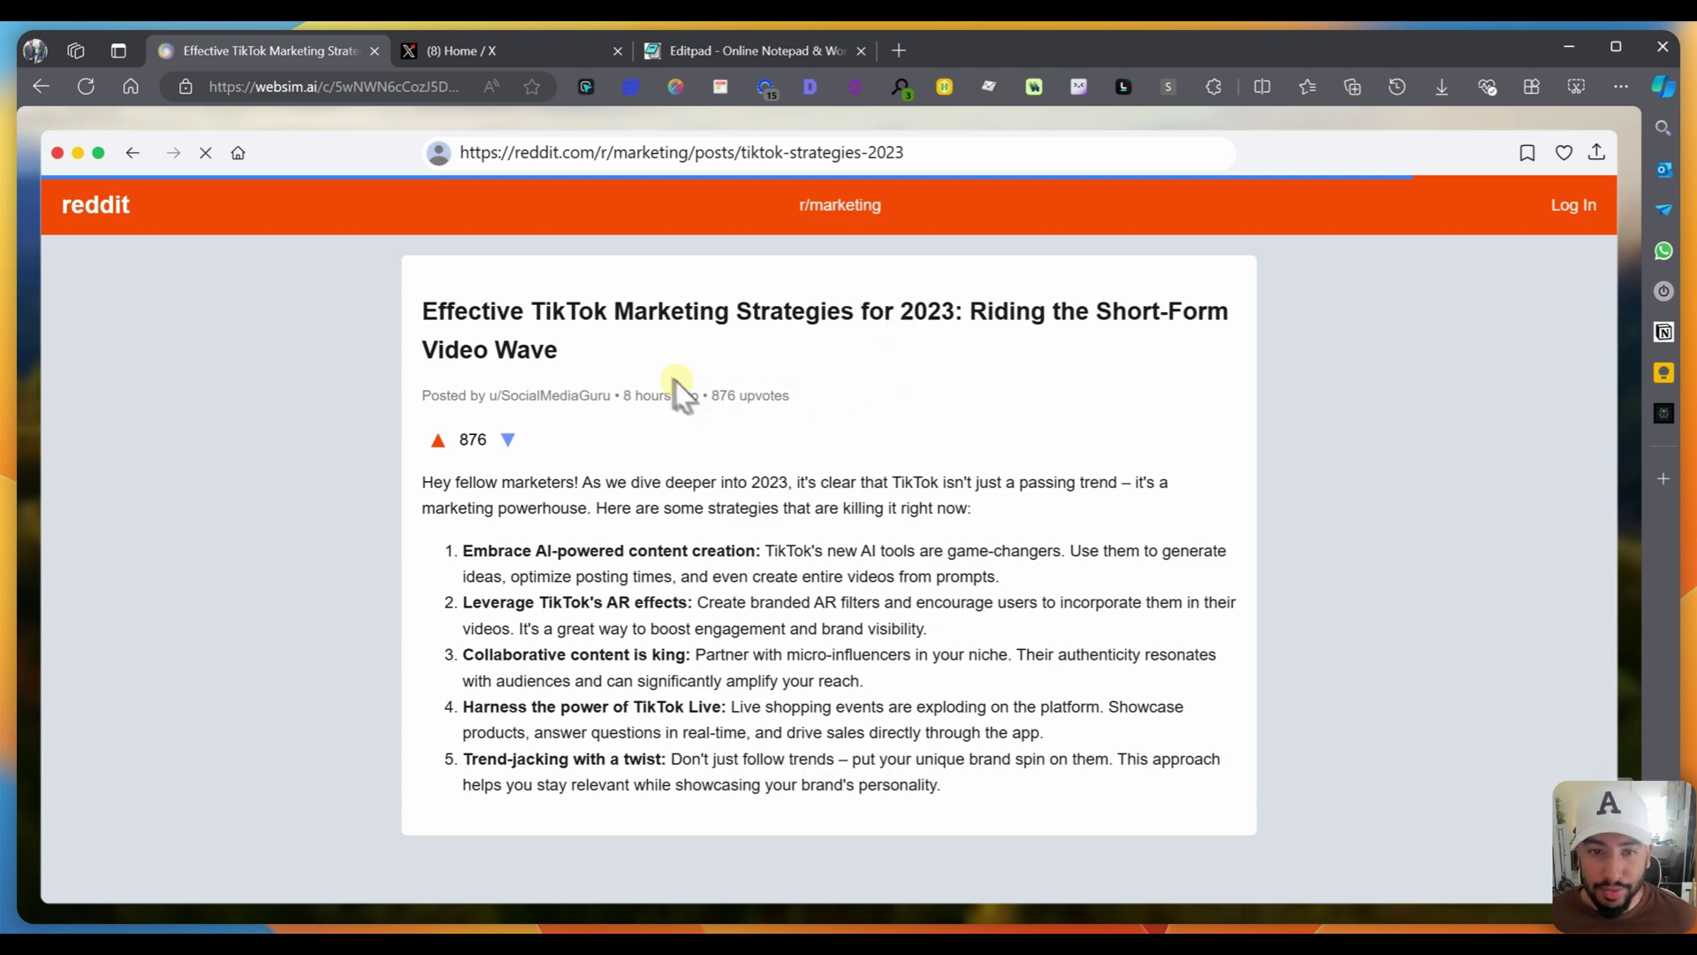
scroll(530, 543, "down", 2)
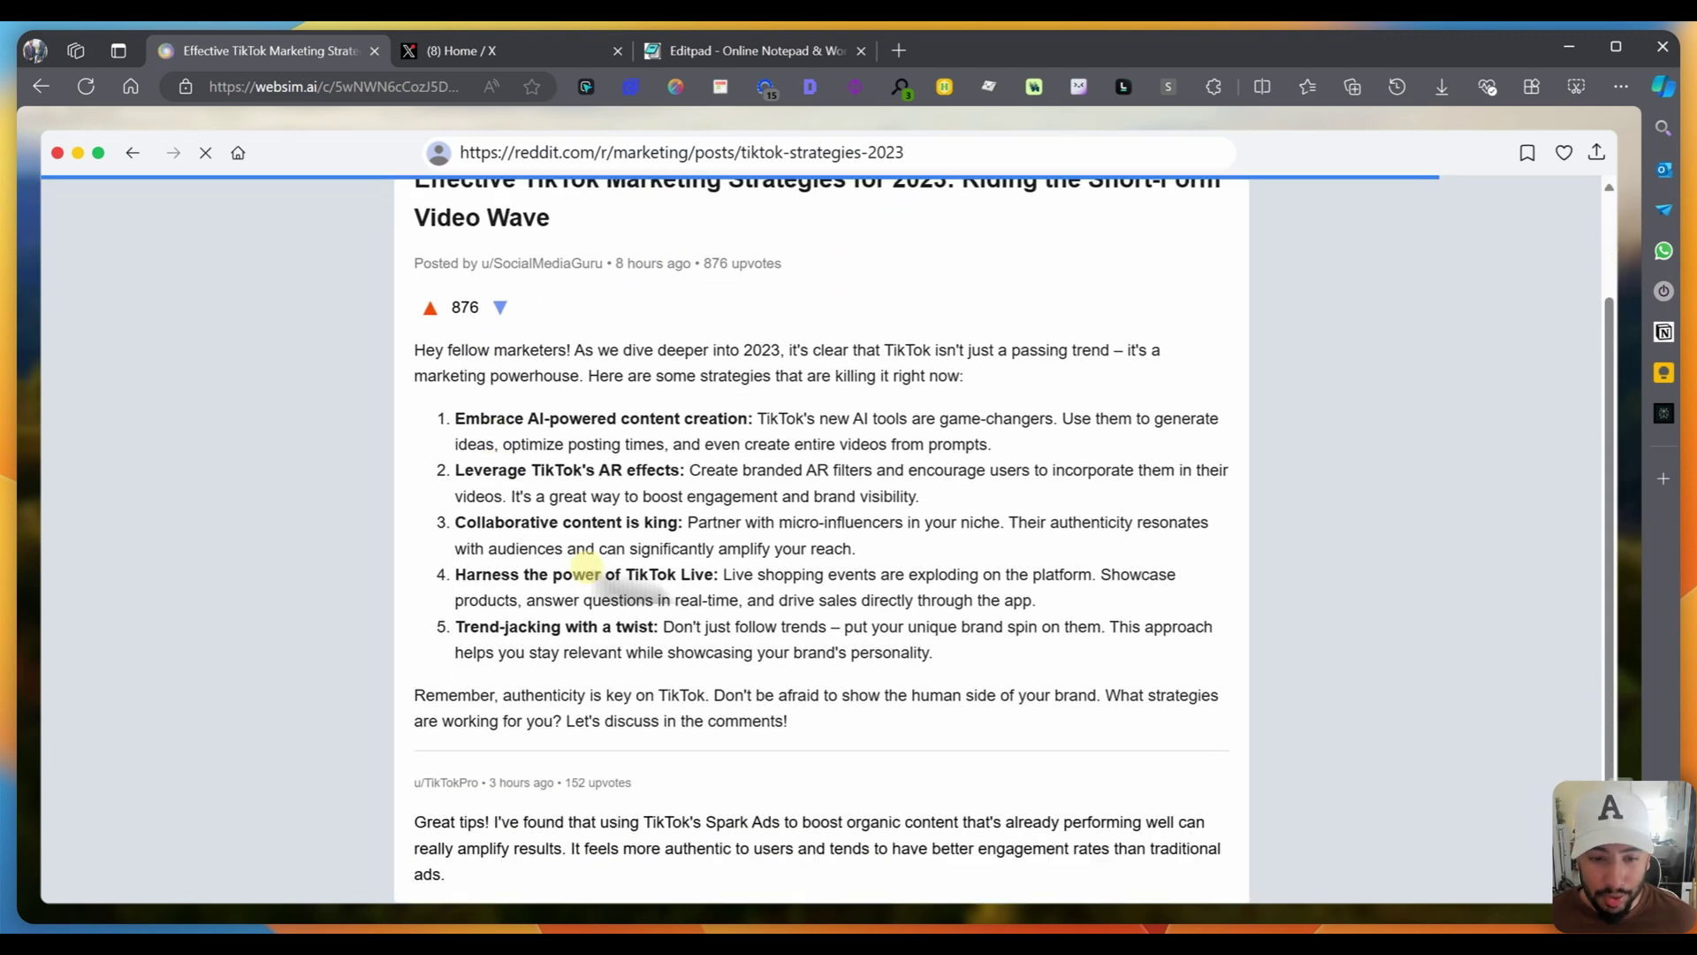
scroll(698, 548, "down", 2)
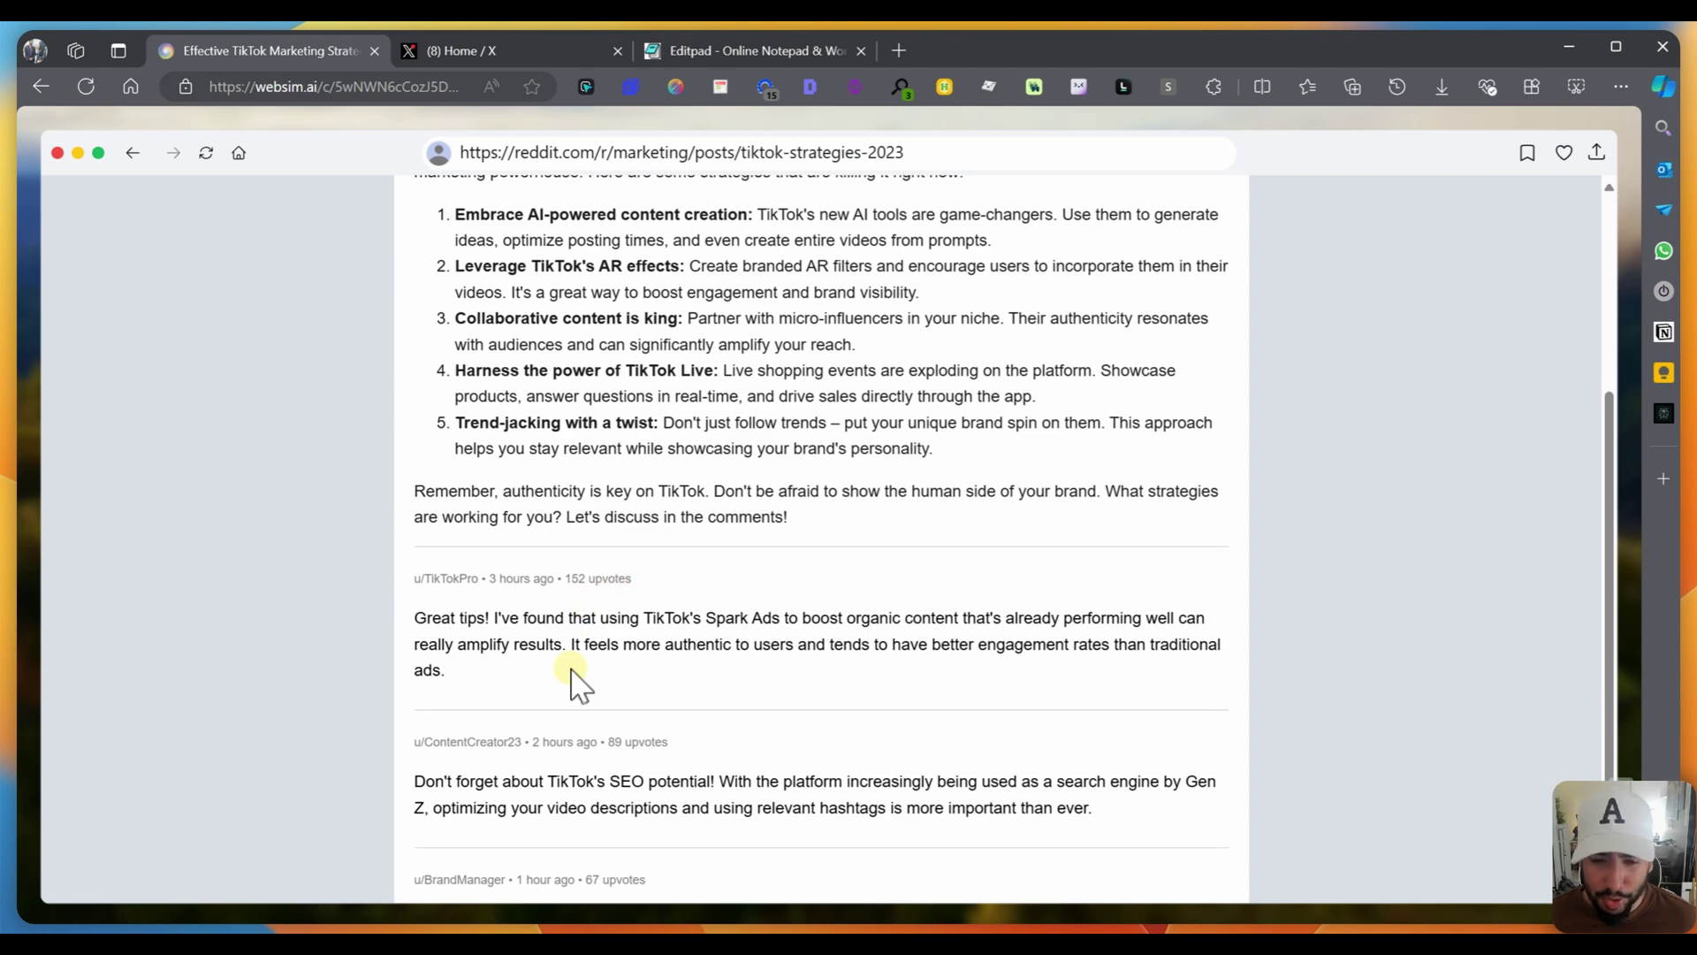
scroll(570, 682, "down", 1)
scroll(768, 637, "up", 5)
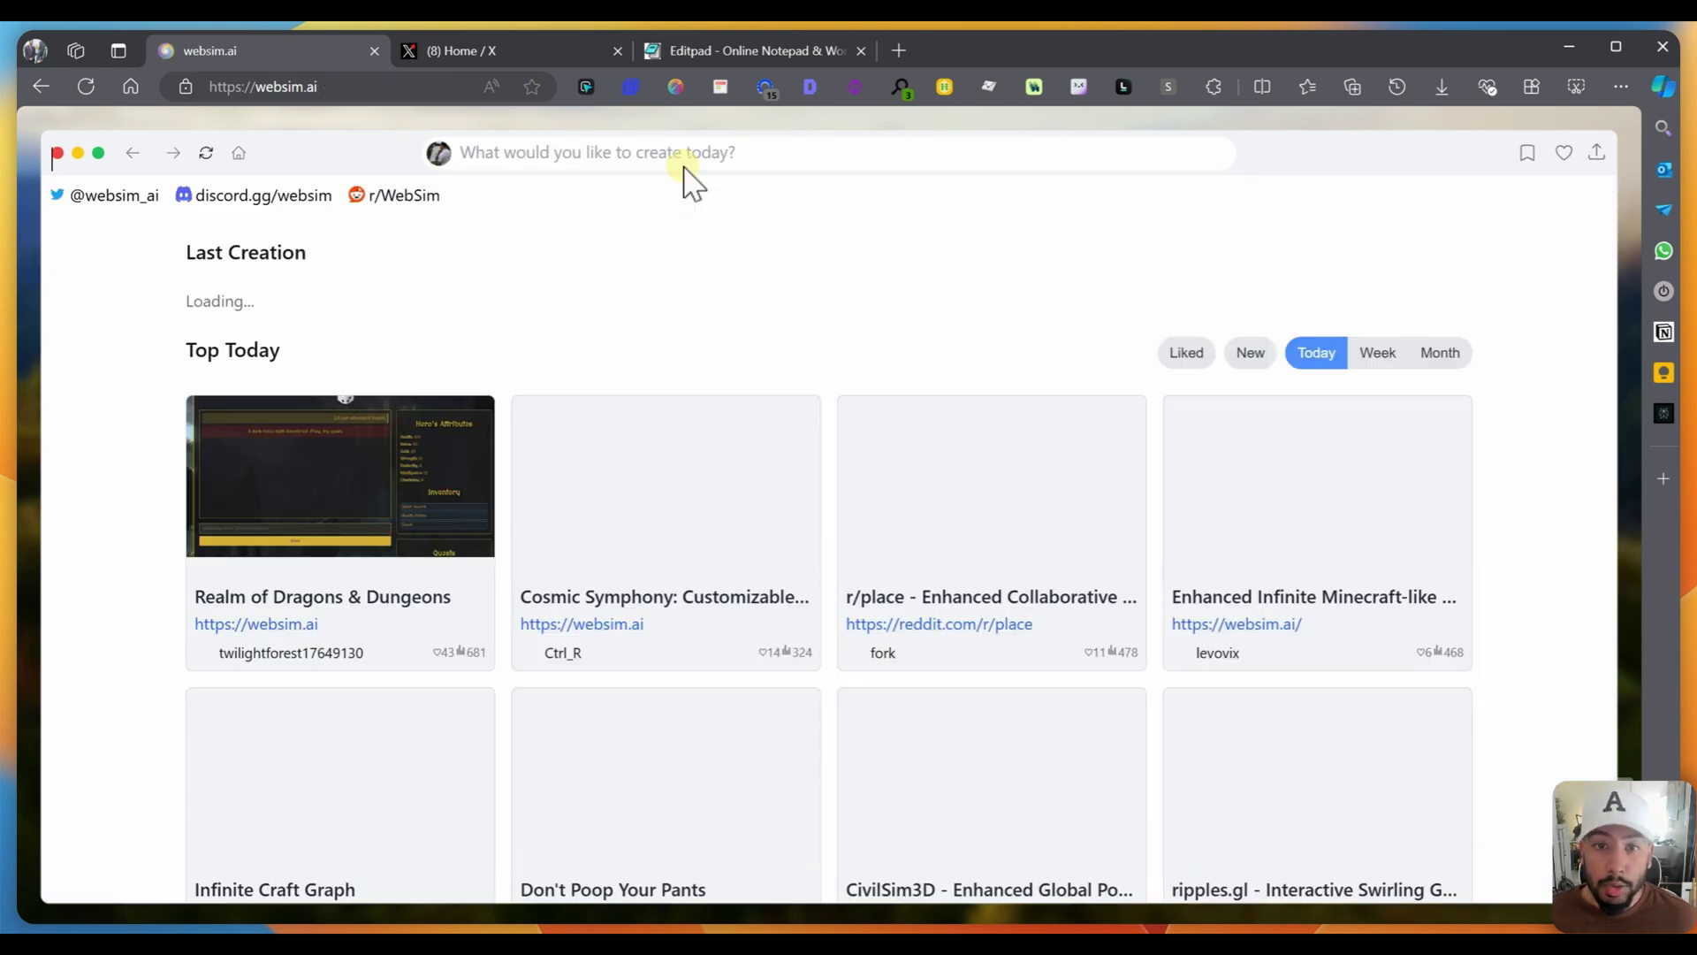
Step: Generate a site from the prompt 'make a twitter but all the users are demons'
left_click(685, 152)
type("make a twitter but all the users are demons")
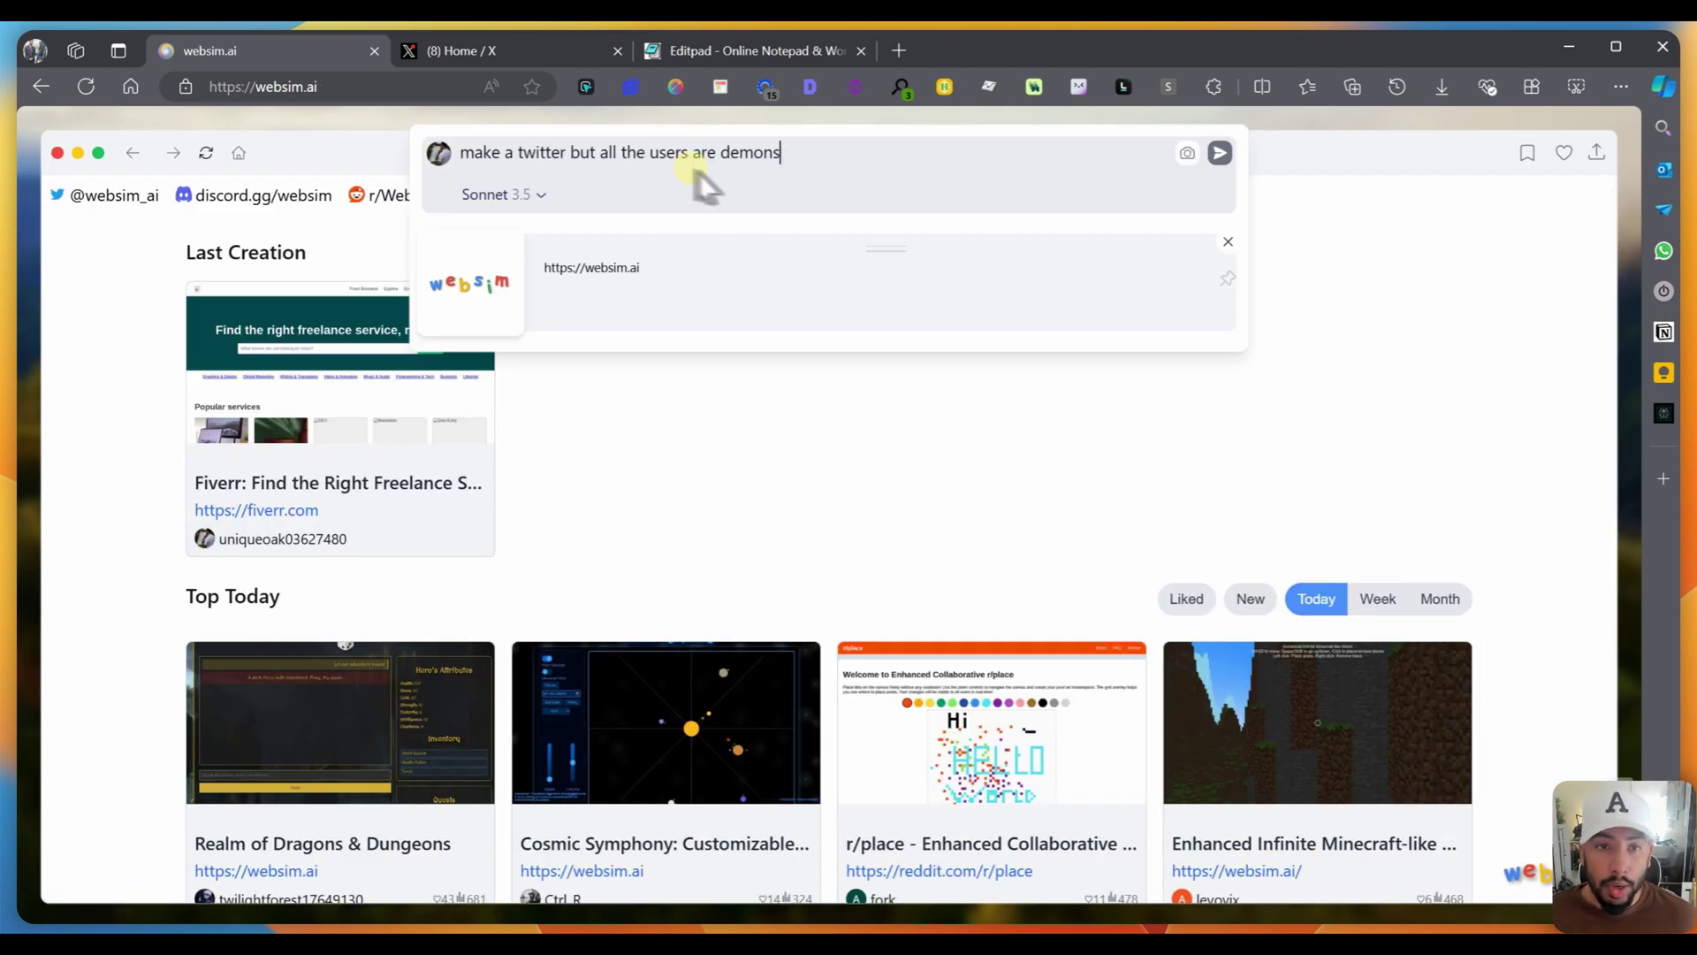
key("Return")
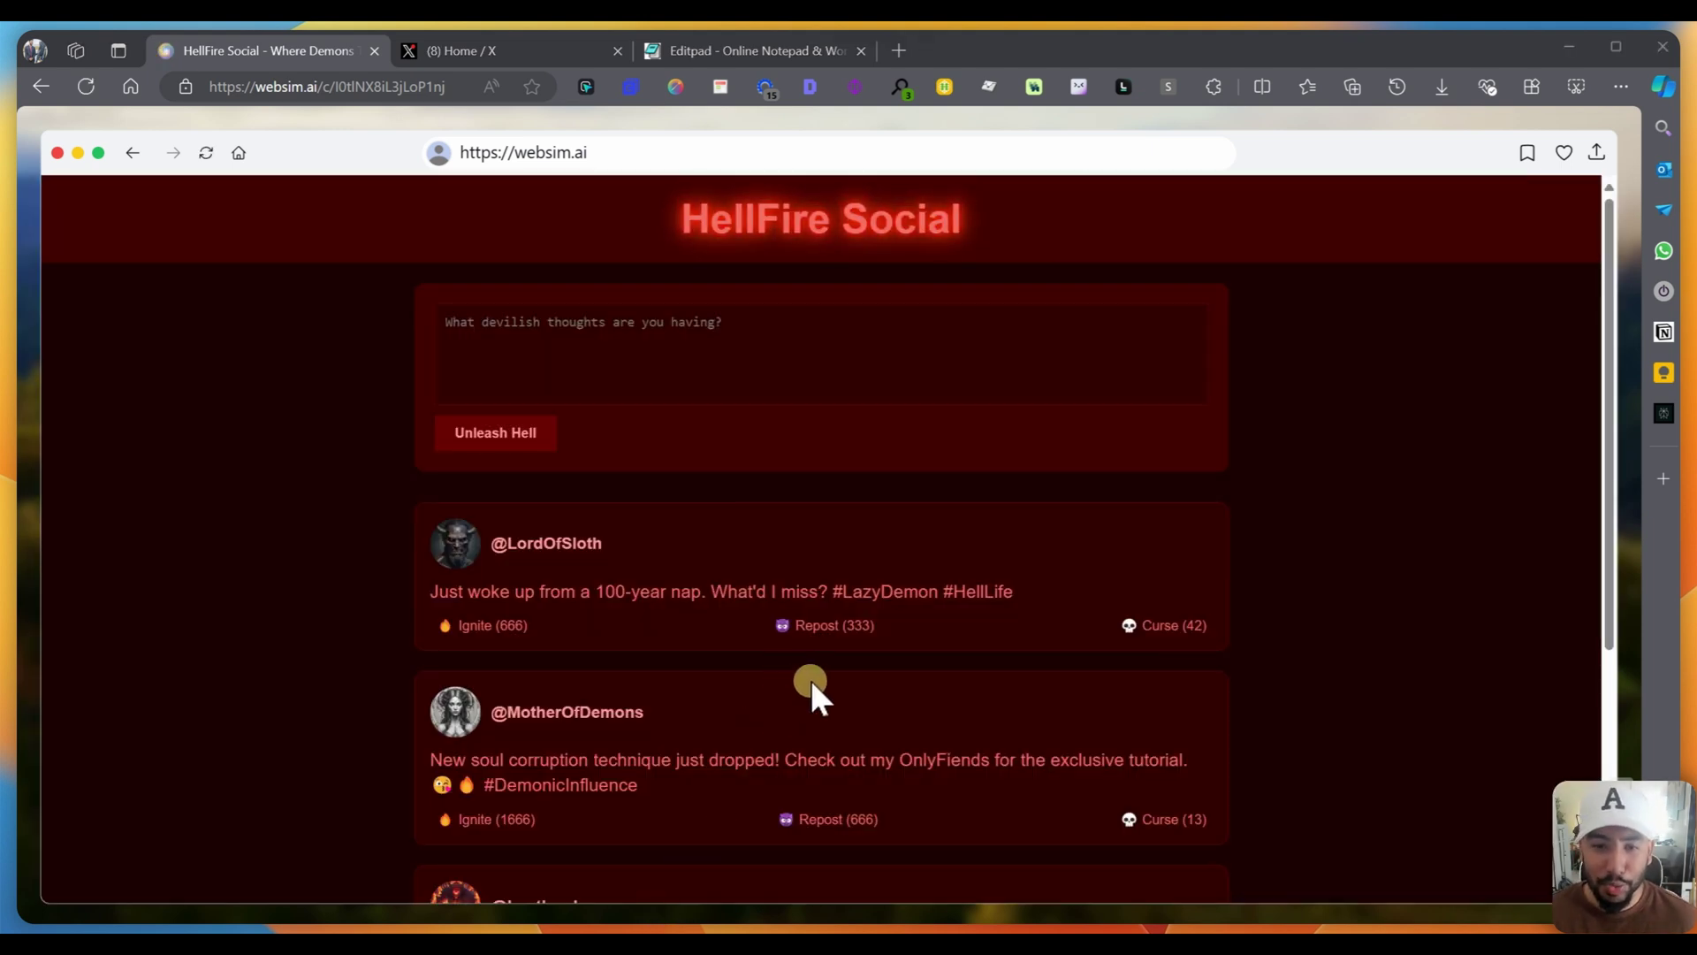
Step: Publish the post 'hey devils, how is it going' and scroll the feed
left_click(610, 320)
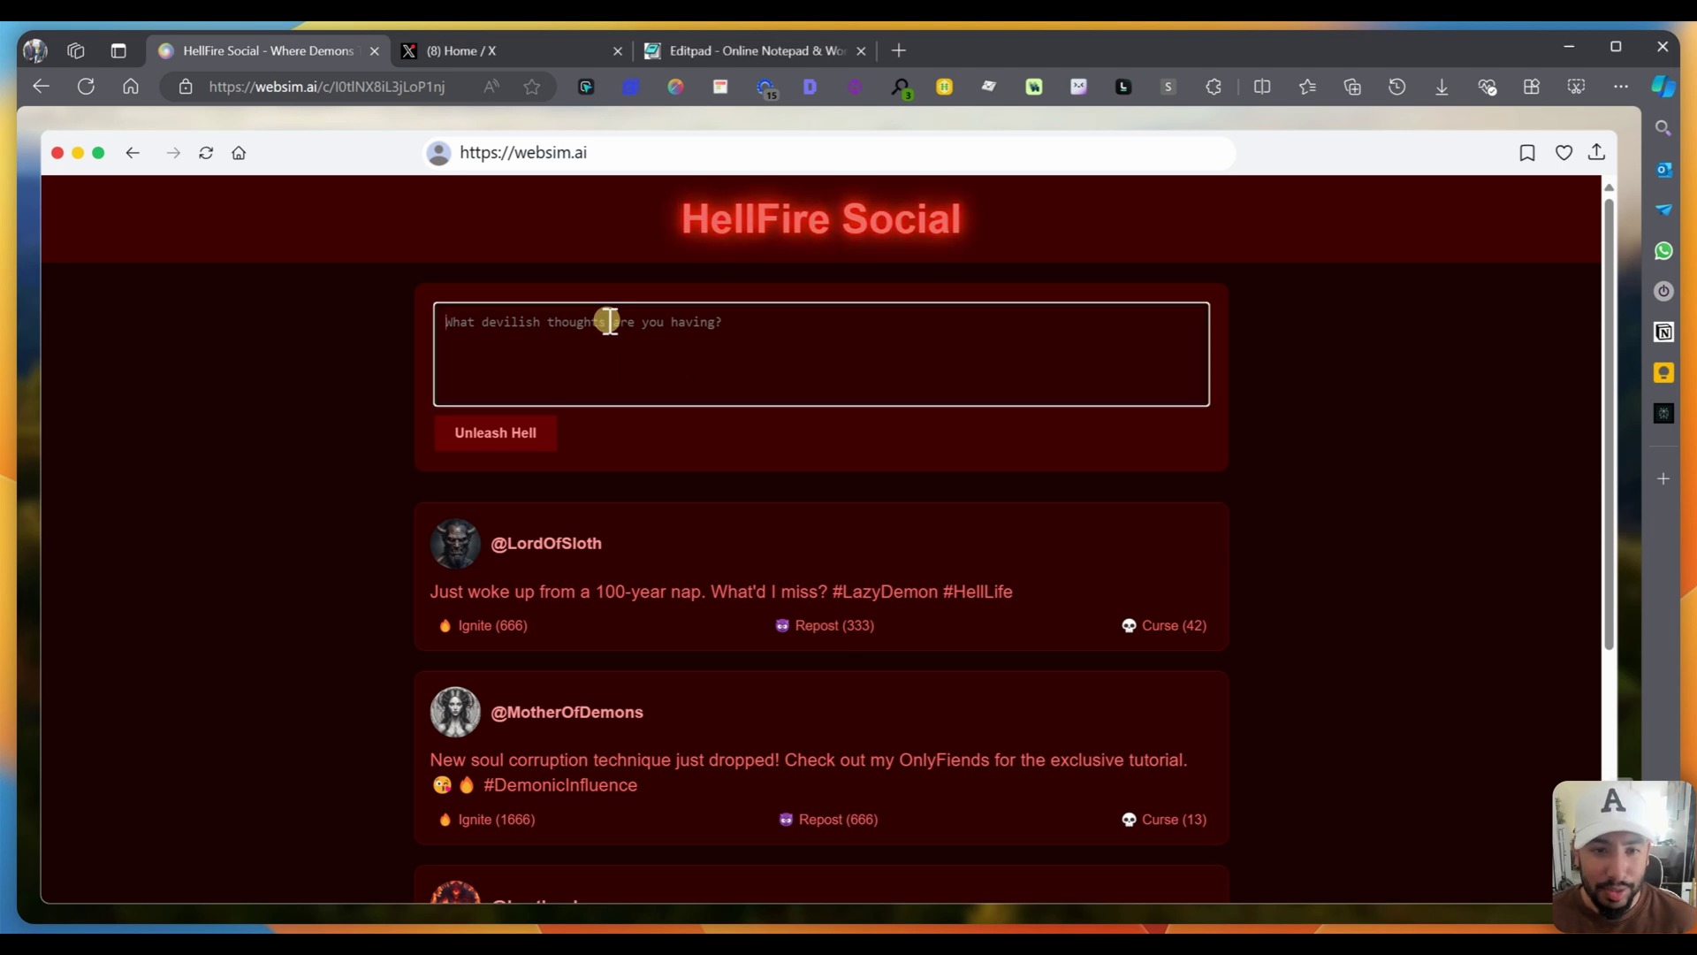
type("hey devils, how is it")
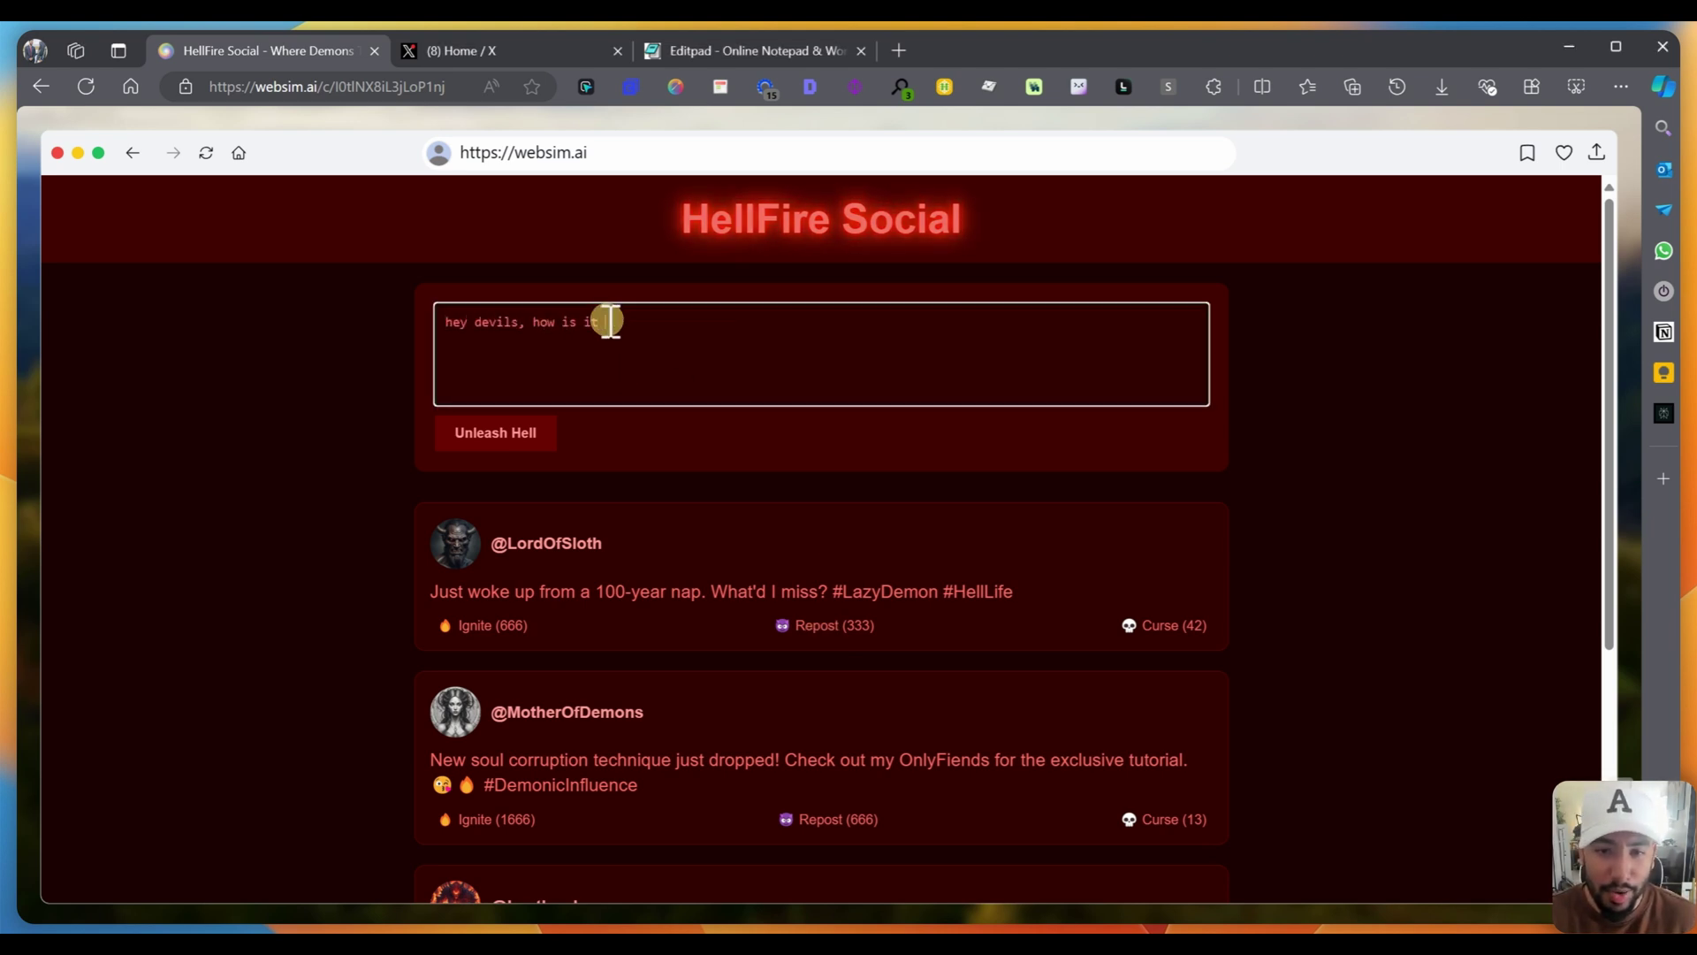
type(" going")
left_click(530, 442)
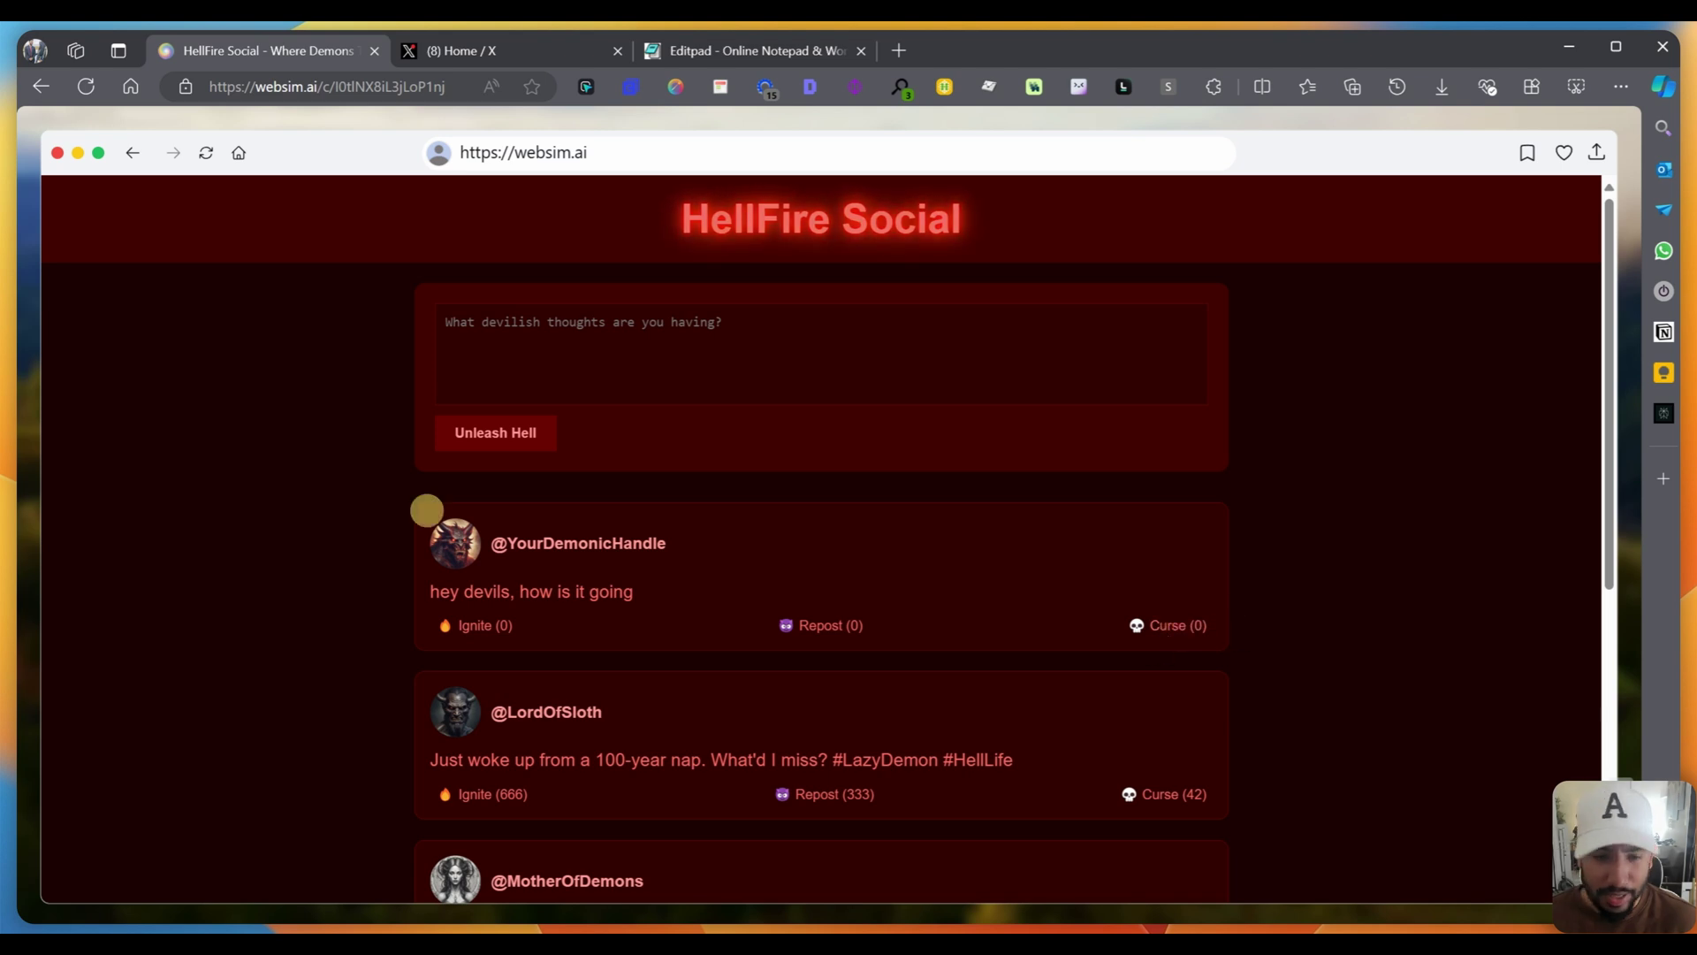
scroll(575, 437, "down", 2)
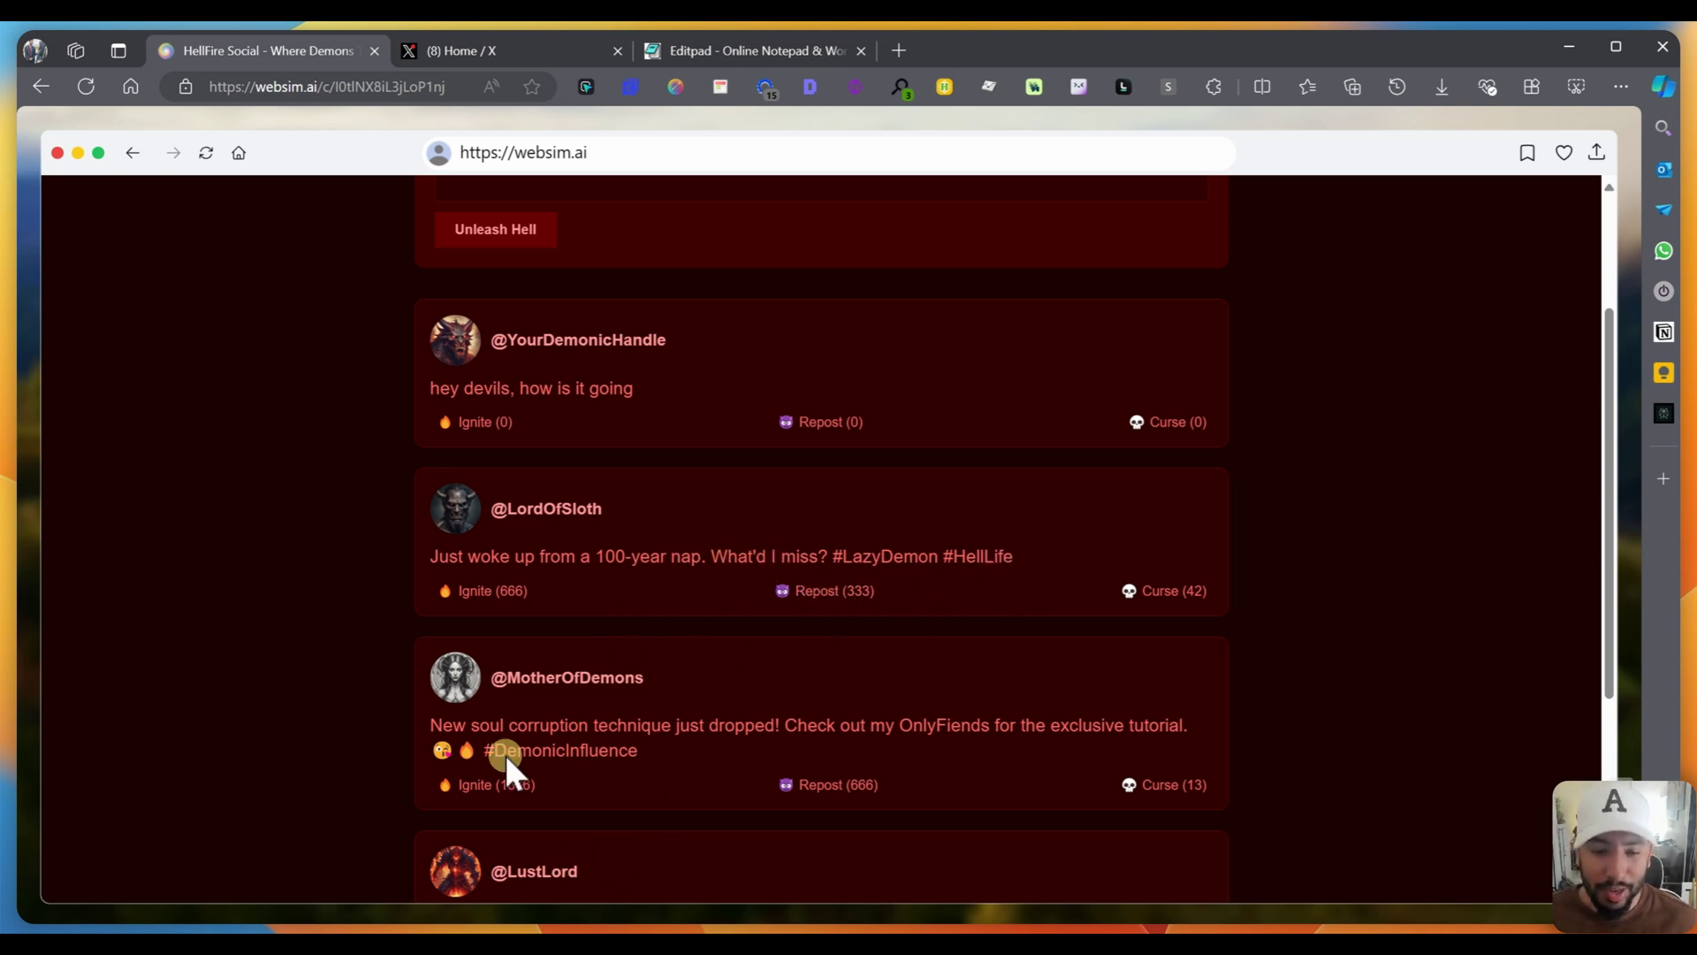
scroll(553, 738, "down", 1)
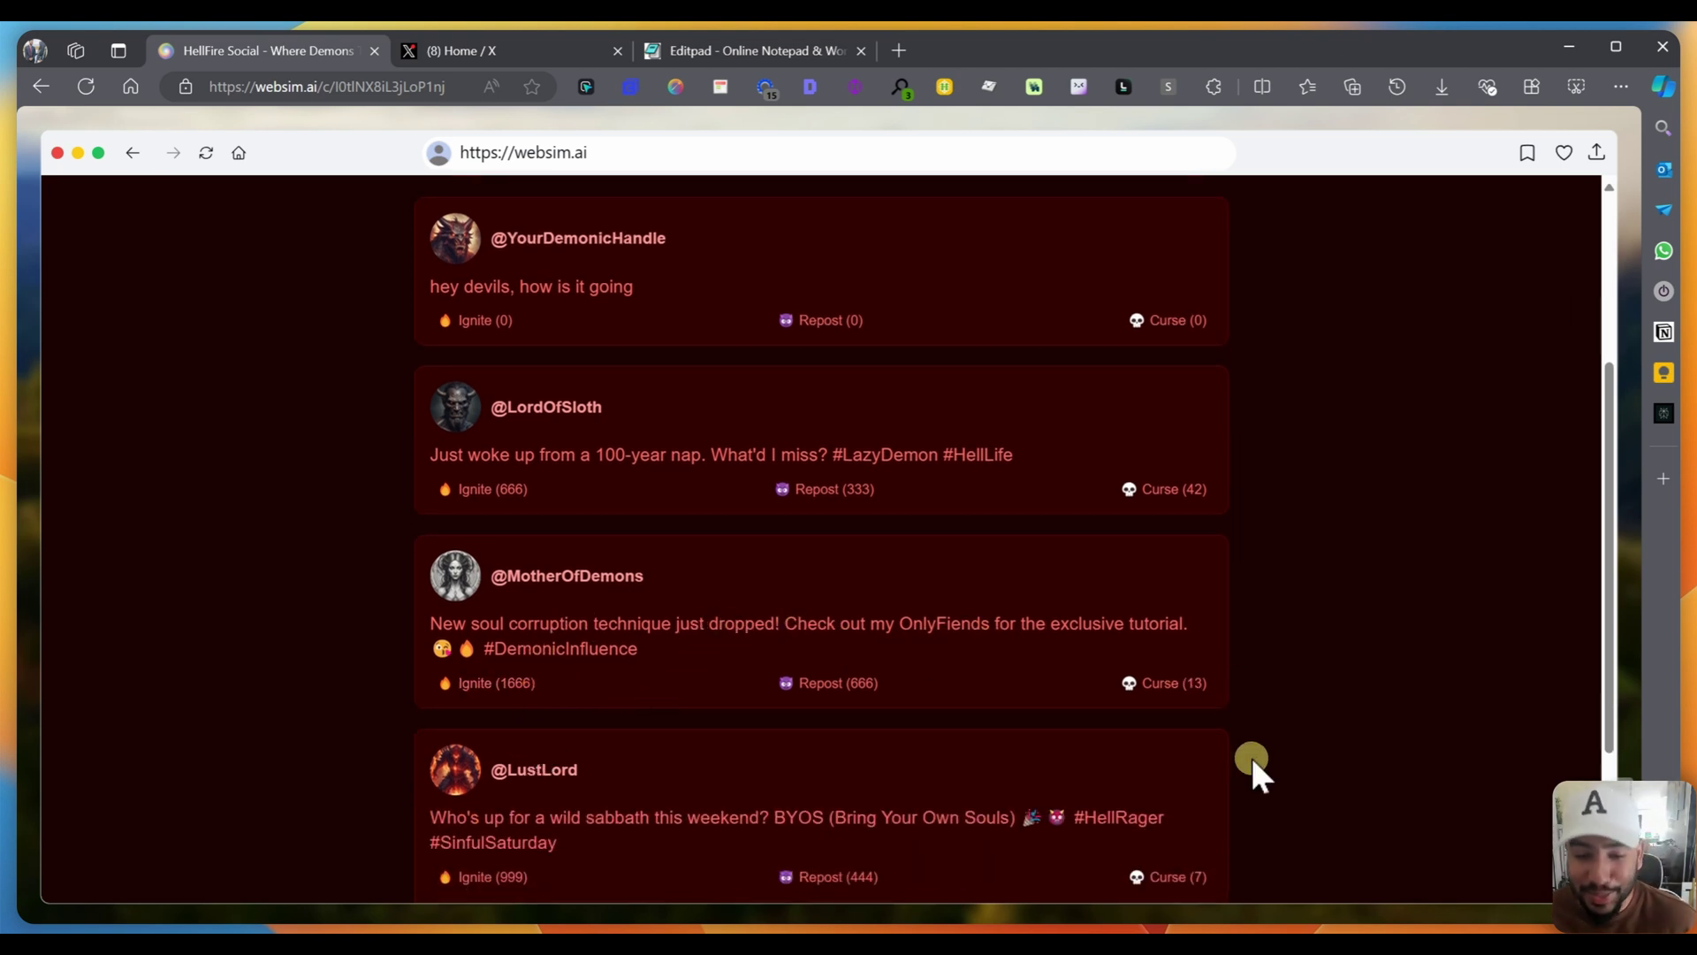
Step: Start the prompt 'can you add the following sidebars' and paste a capture of X's navigation sidebar
left_click(566, 152)
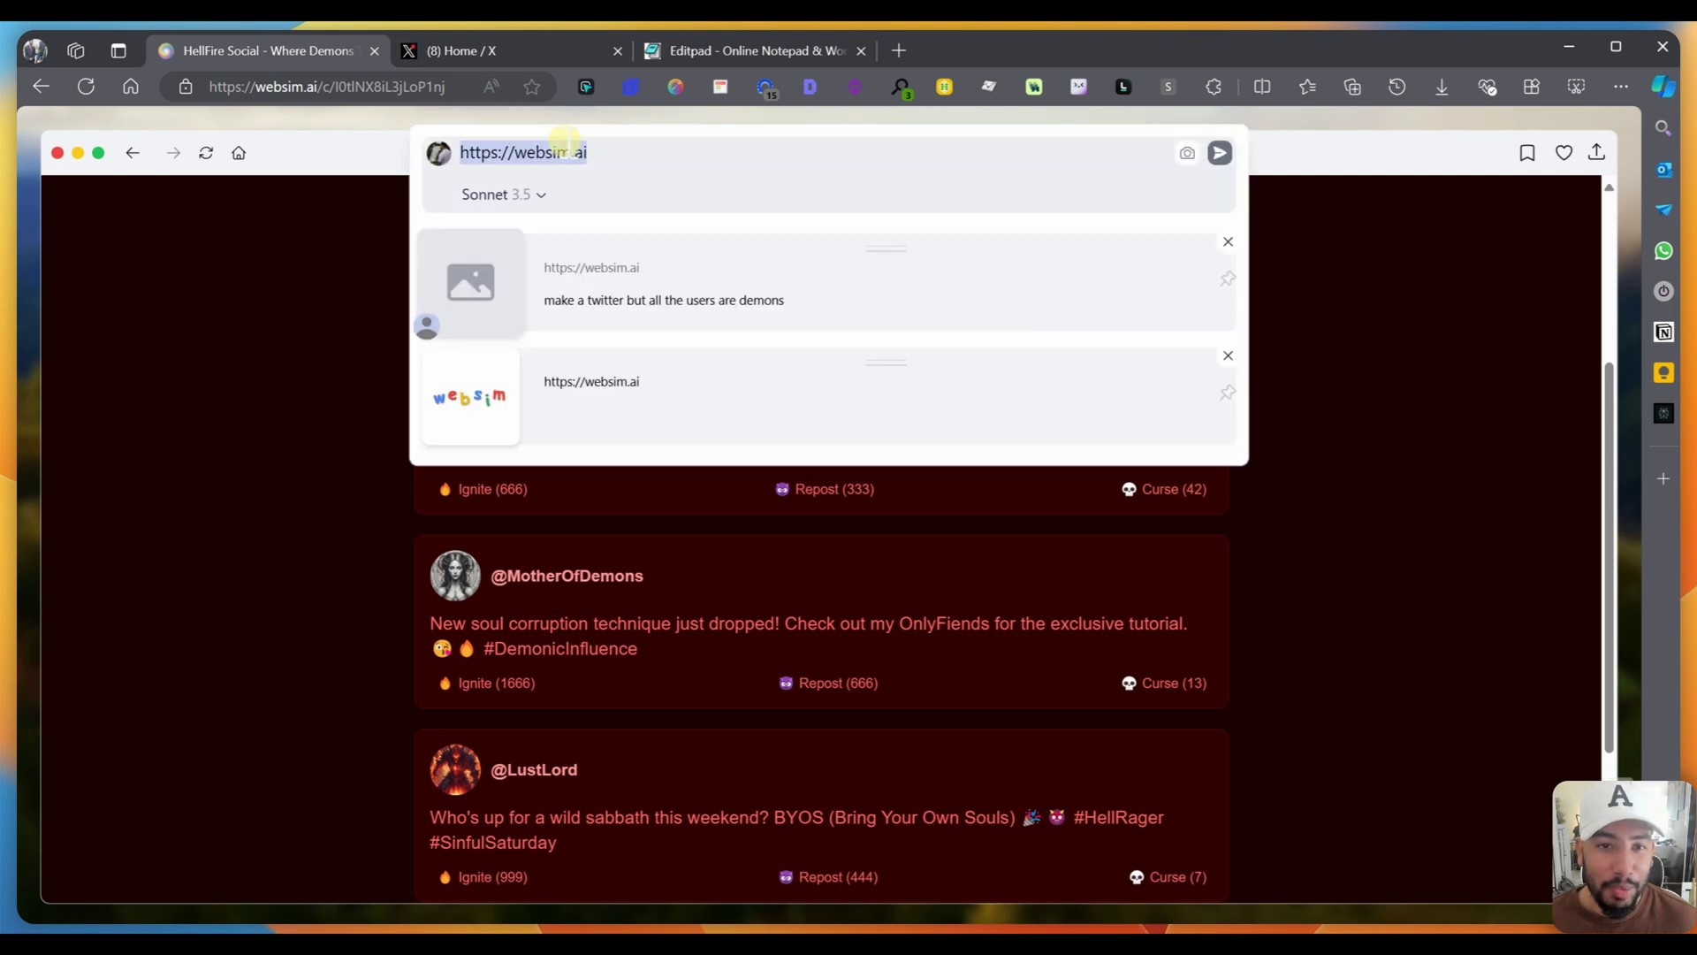
type("can you ")
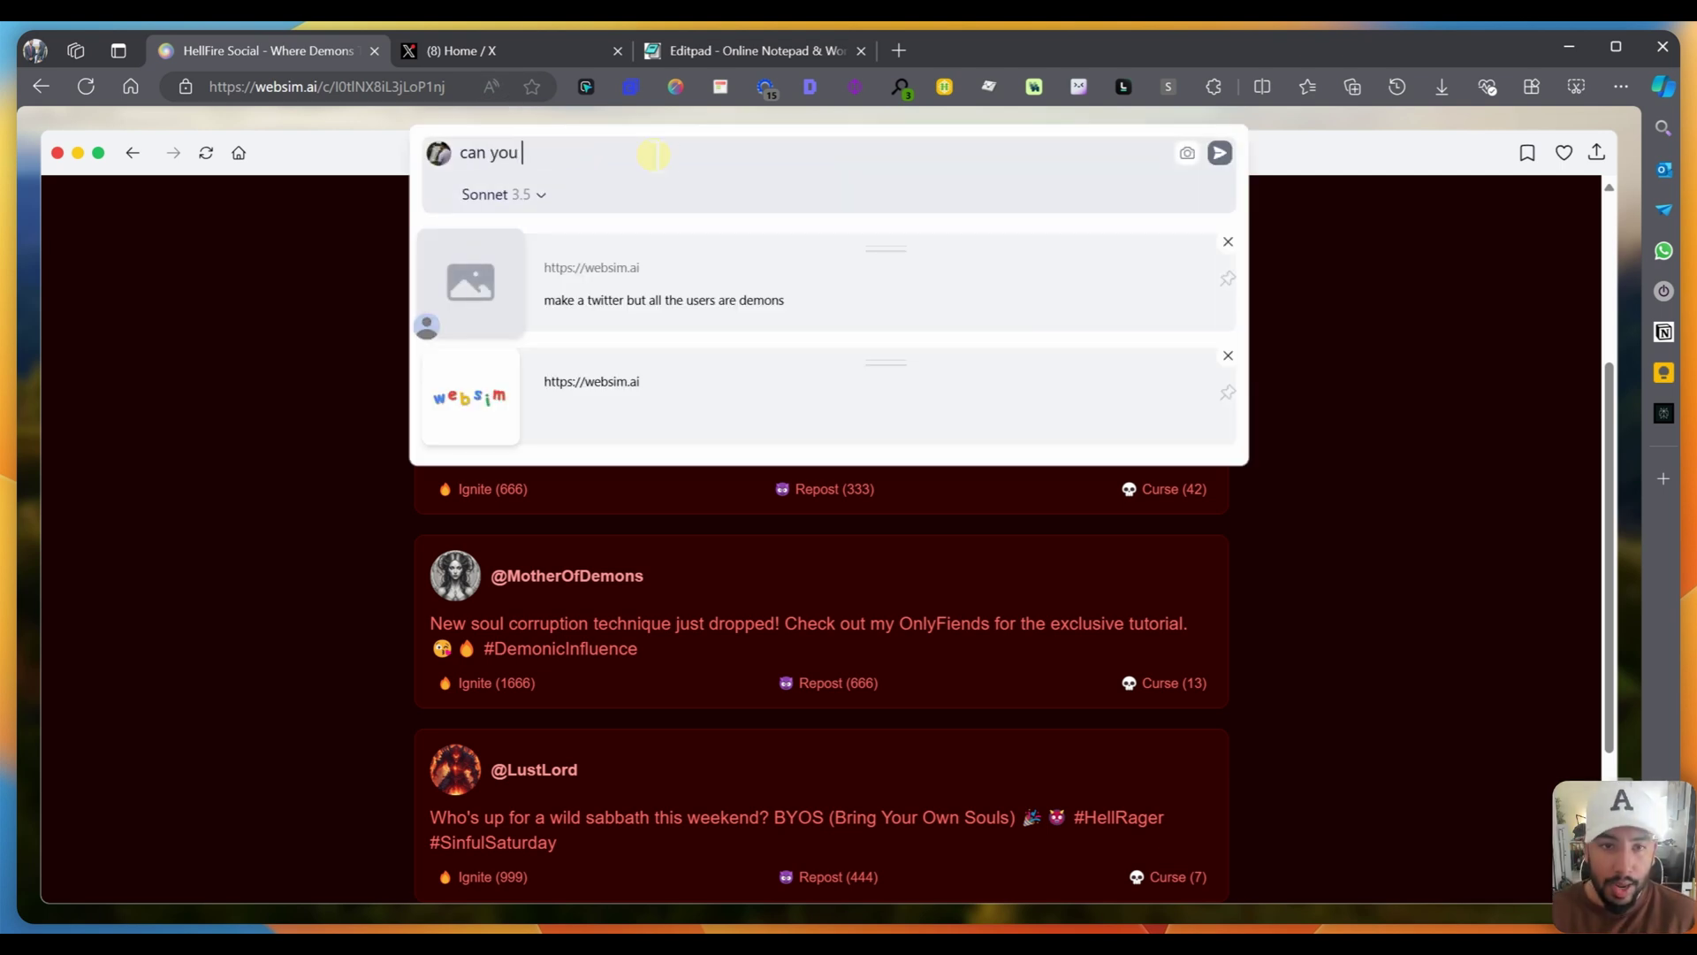
type("add the following")
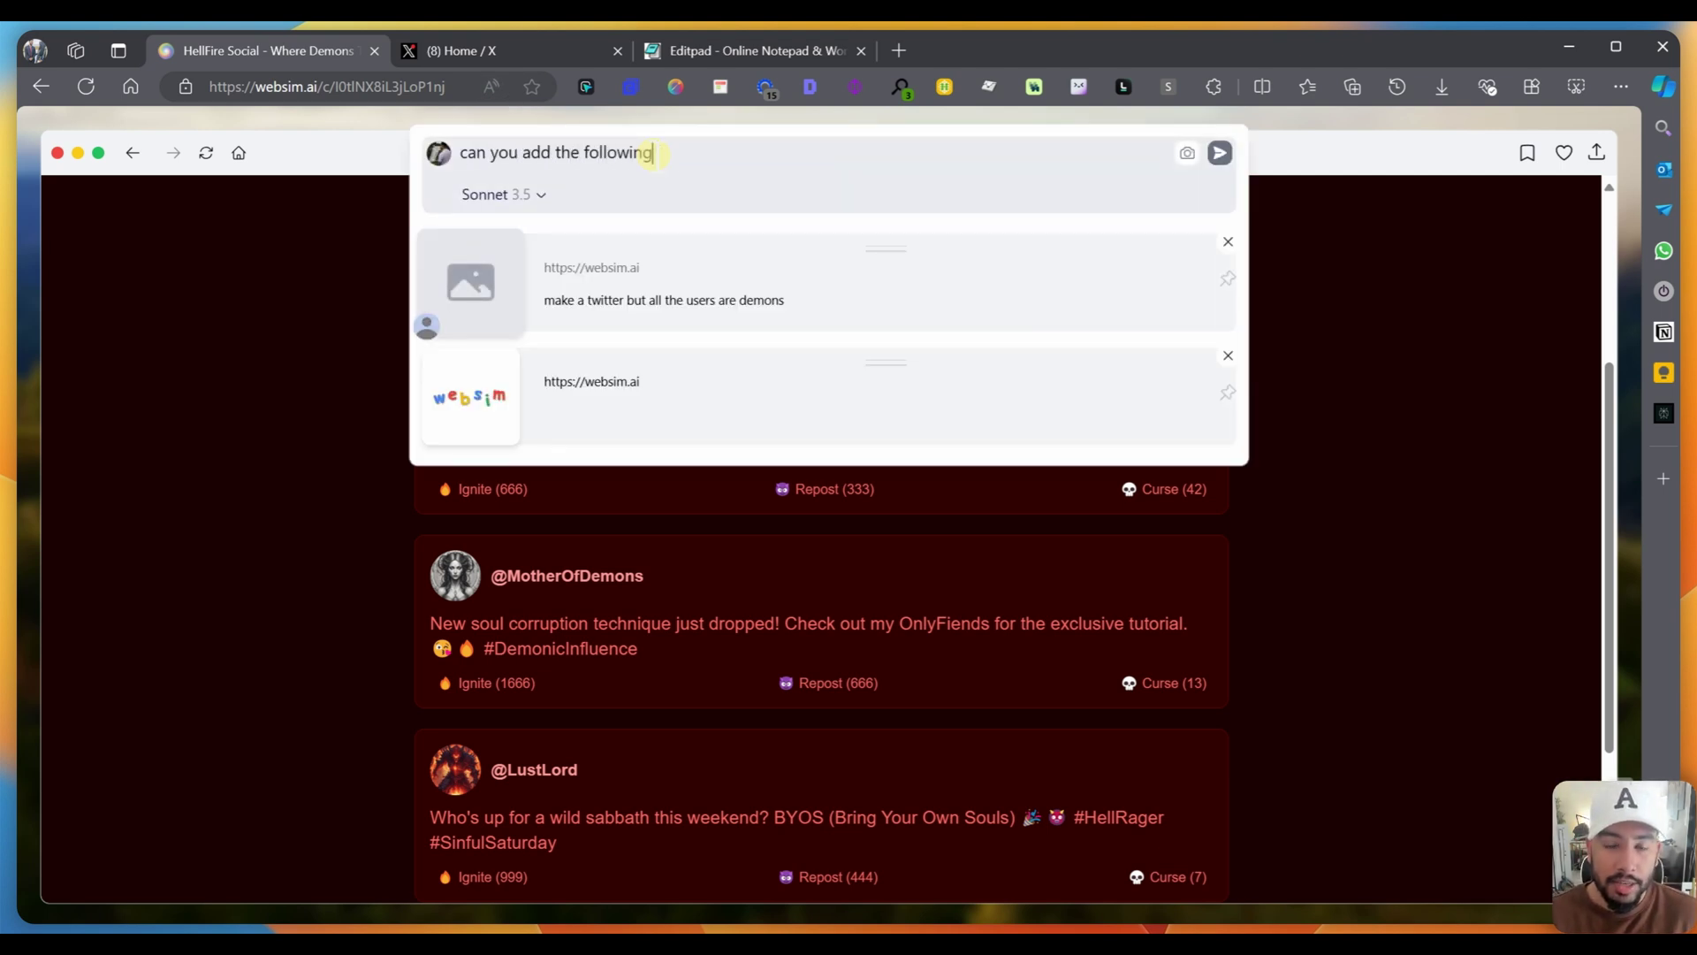
type(" sidebars")
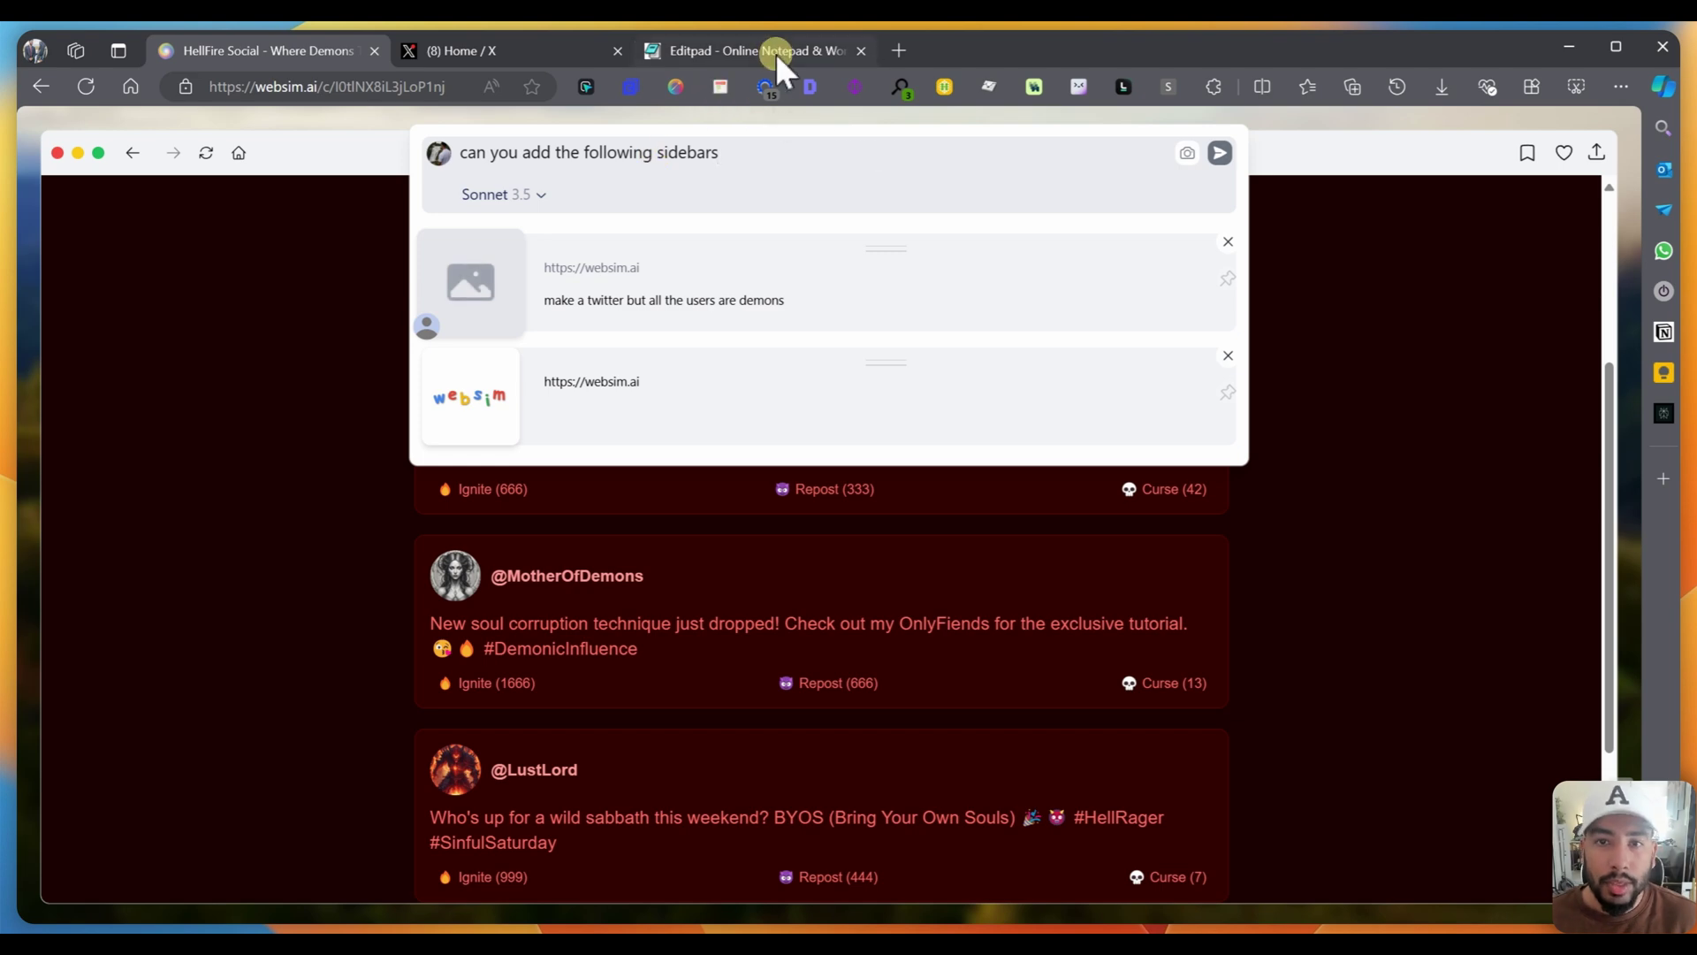
left_click(471, 46)
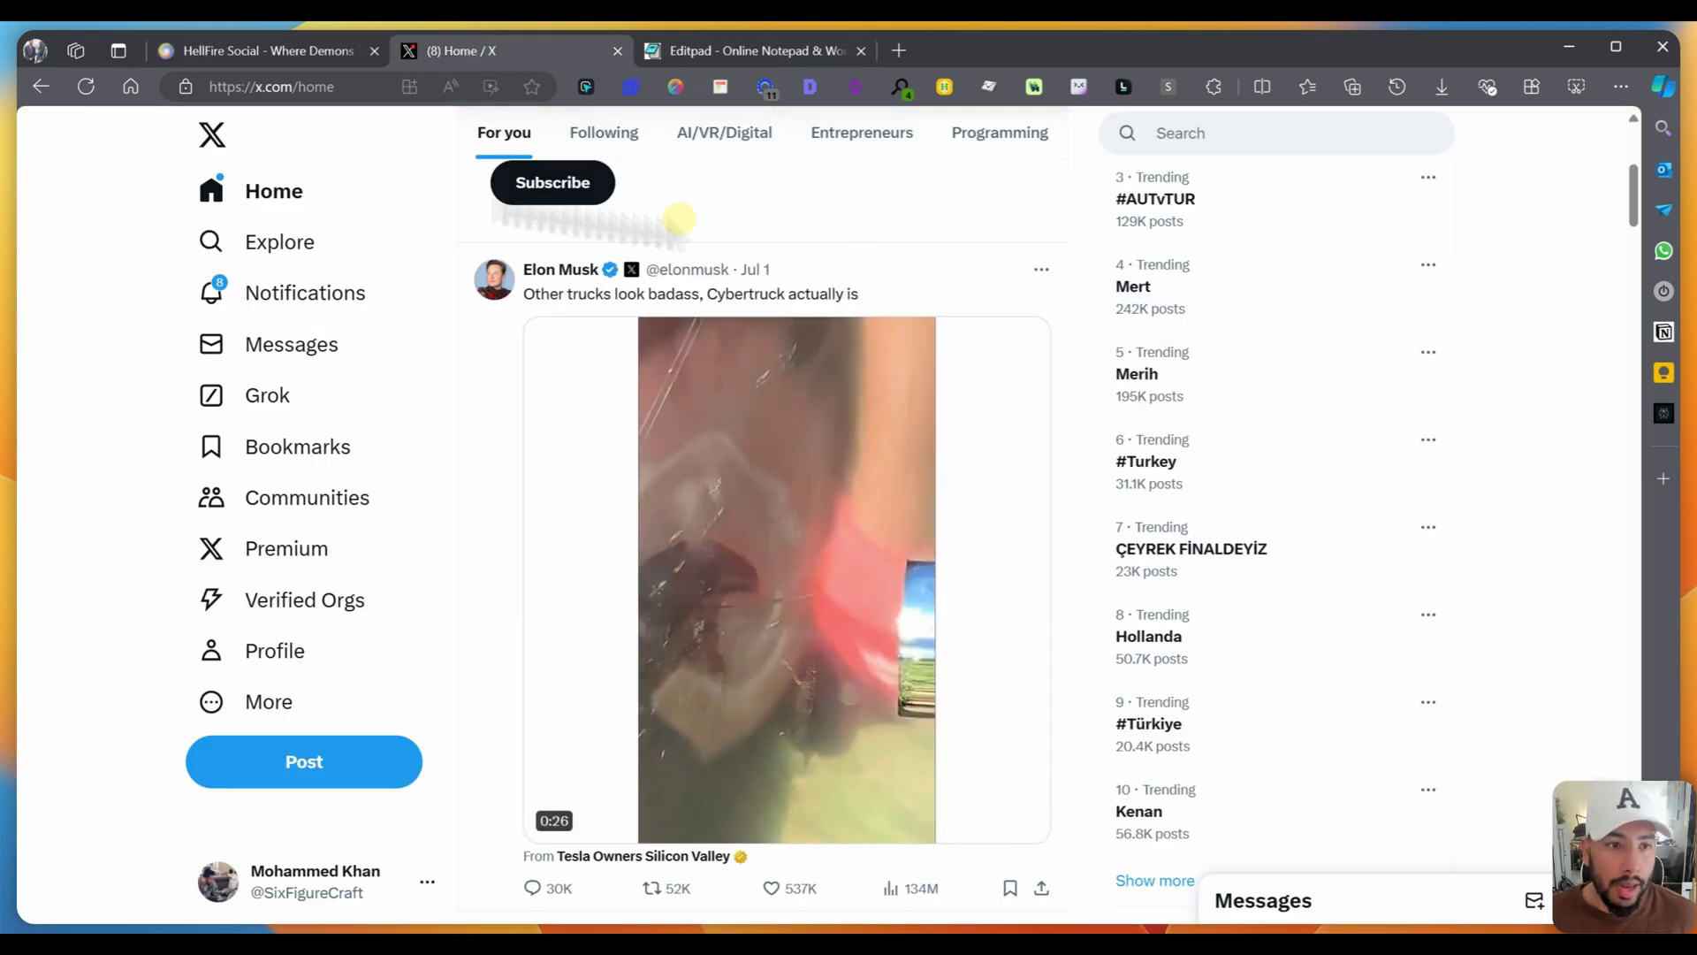
key("ctrl+Print")
left_click_drag(350, 187, 492, 914)
key("Return")
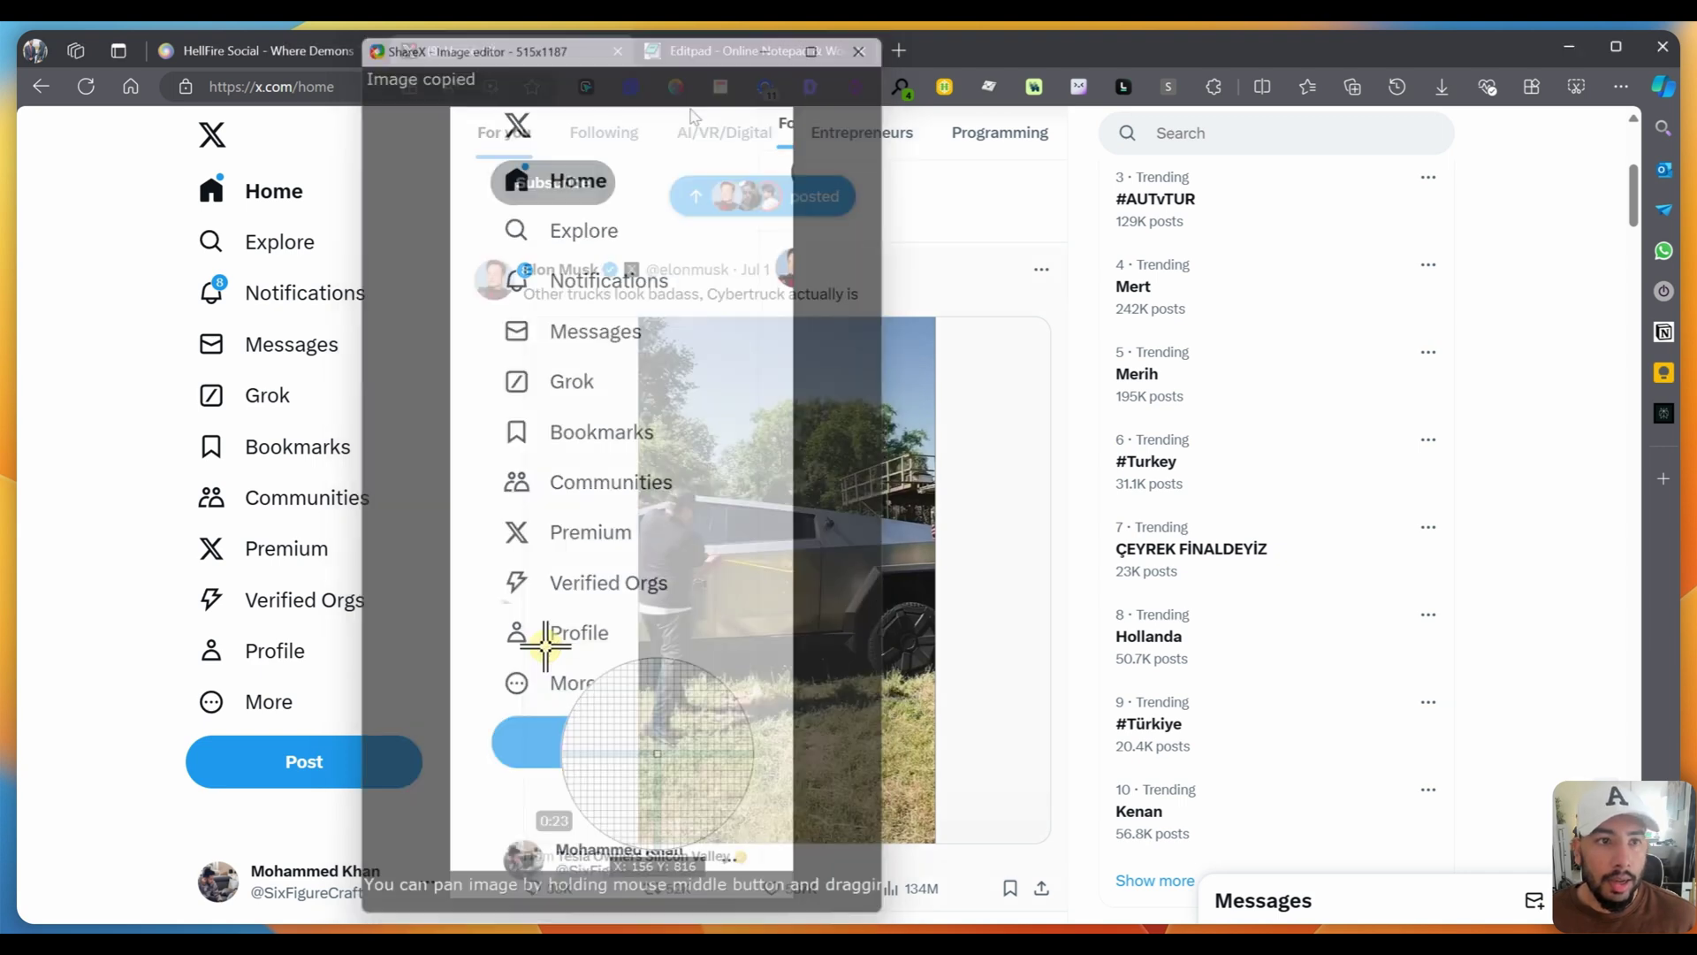
left_click(267, 54)
left_click(773, 157)
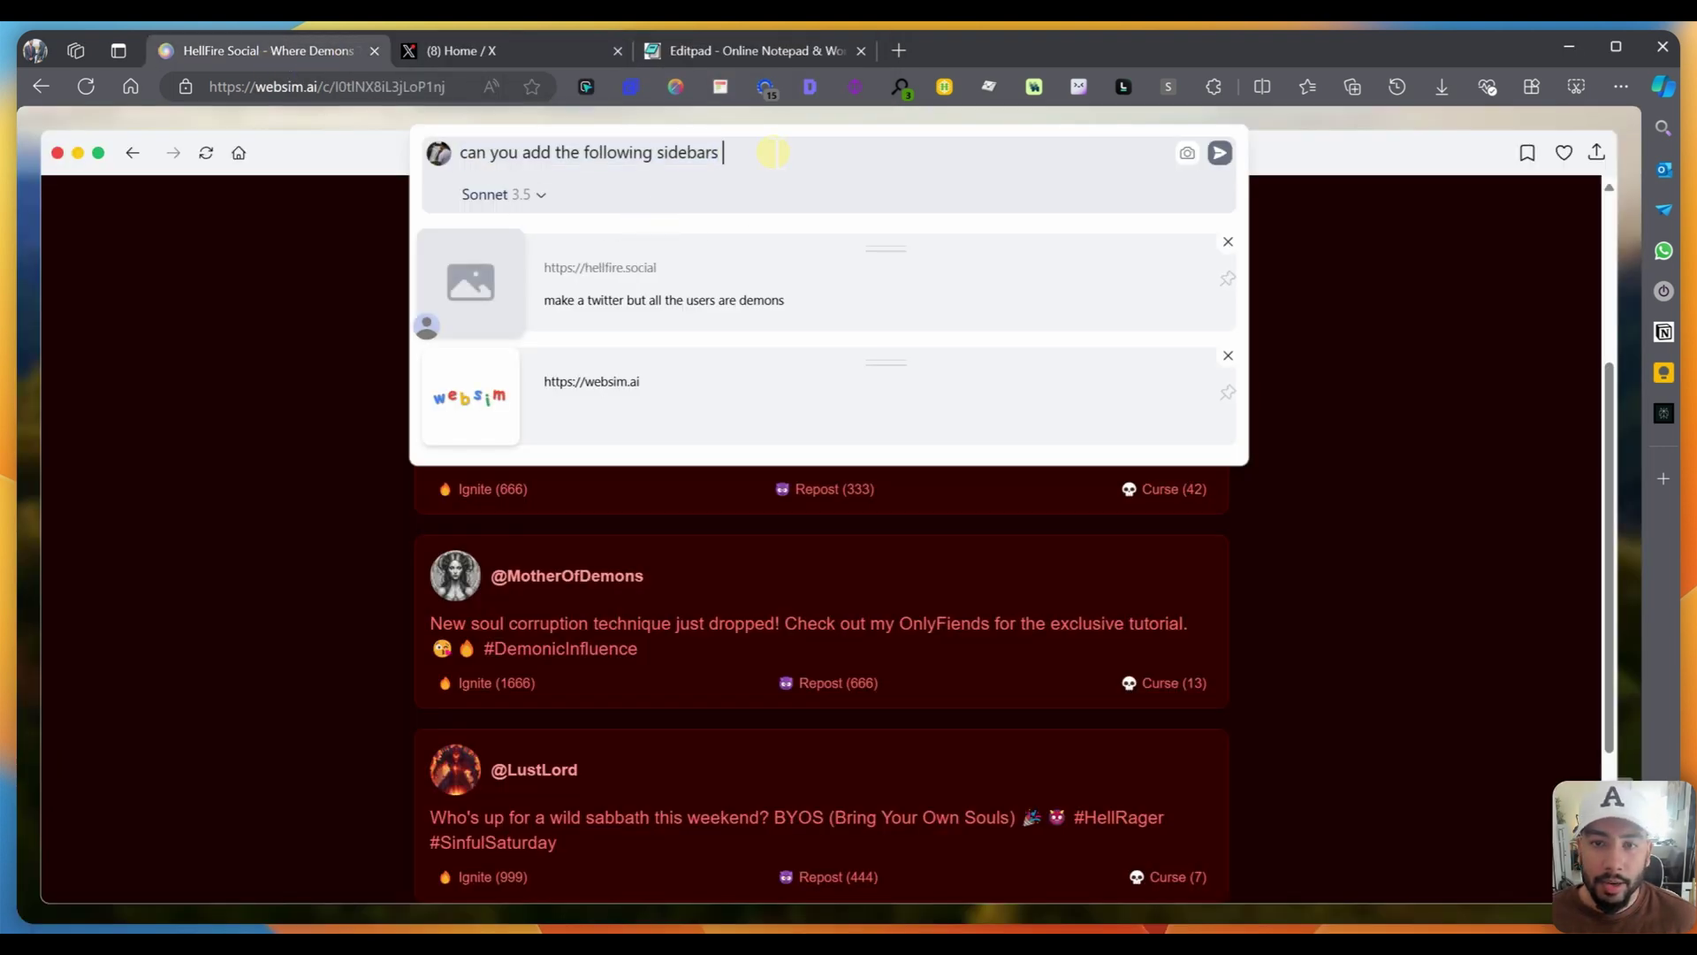
key("ctrl+v")
Step: Add a capture of X's trending sidebar to the prompt and send the sidebar request
left_click(804, 48)
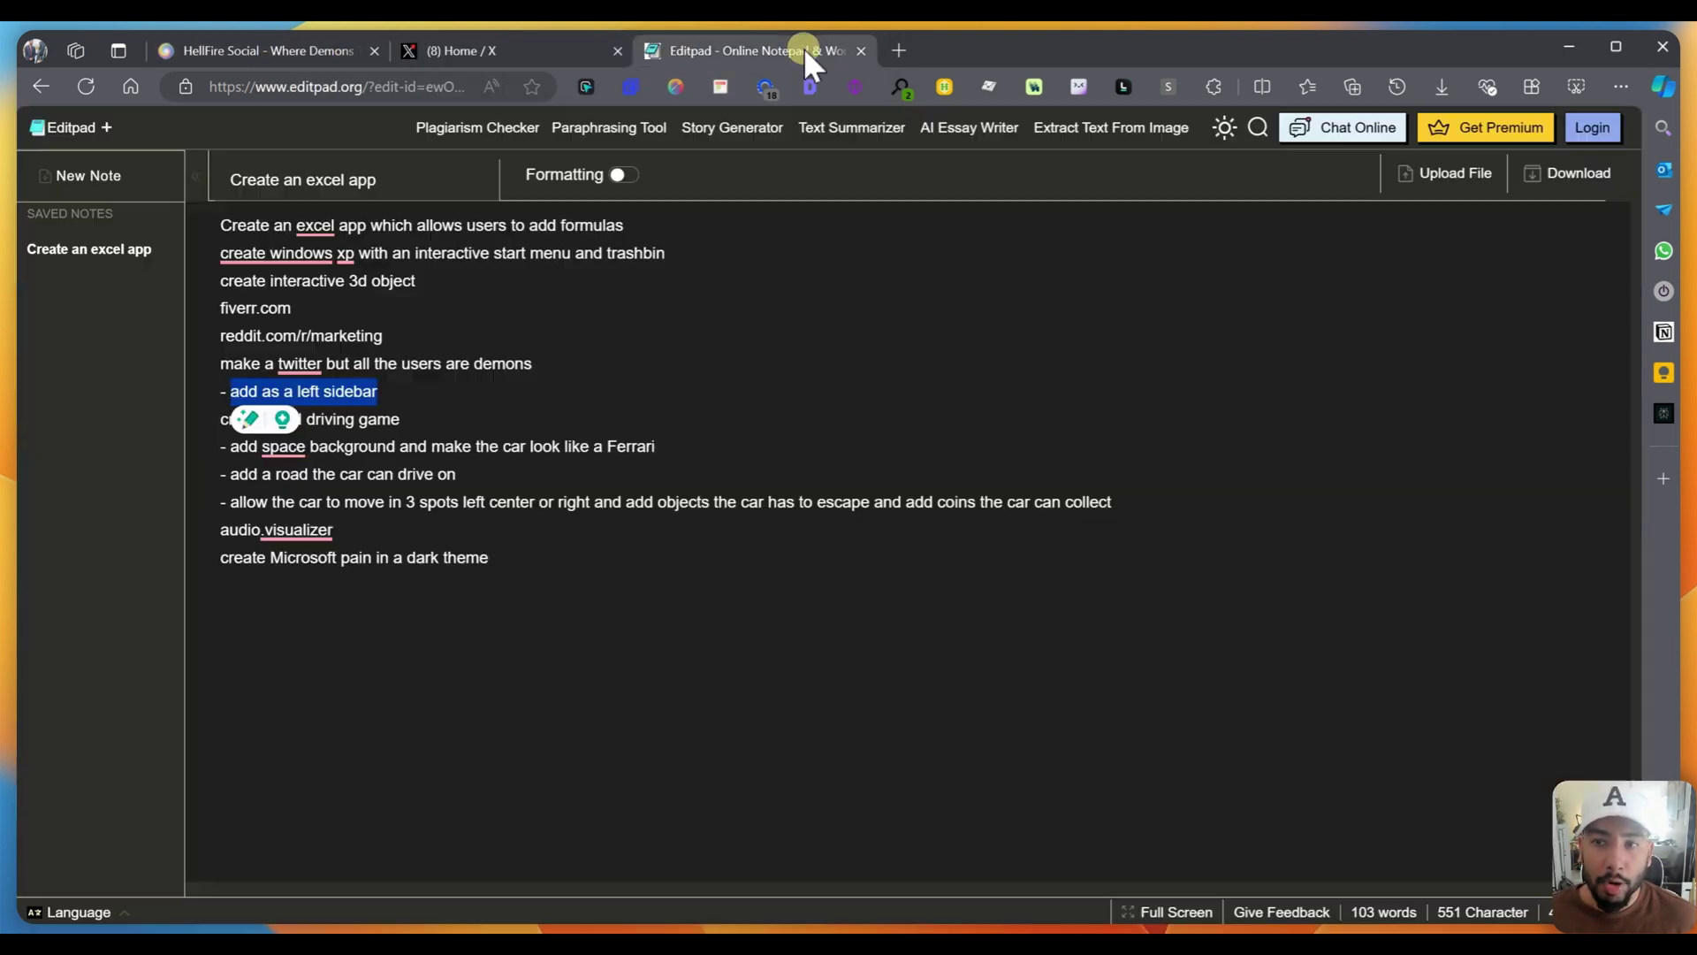
left_click(540, 50)
key("ctrl+Print")
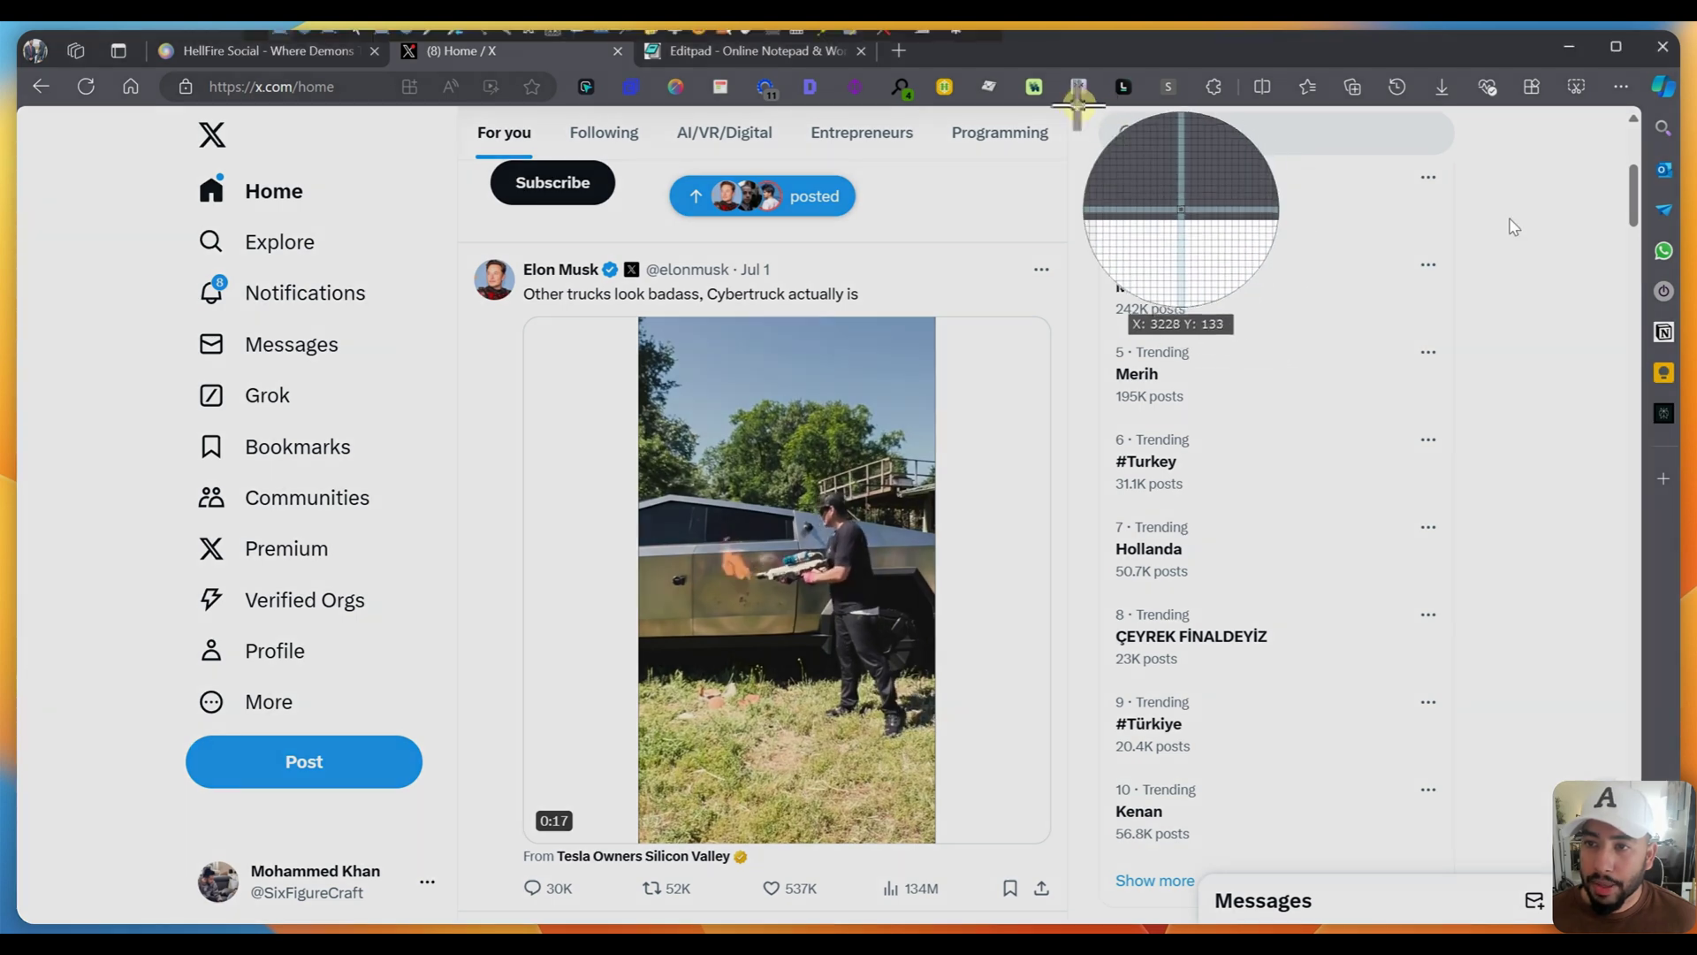
left_click_drag(1079, 106, 1629, 925)
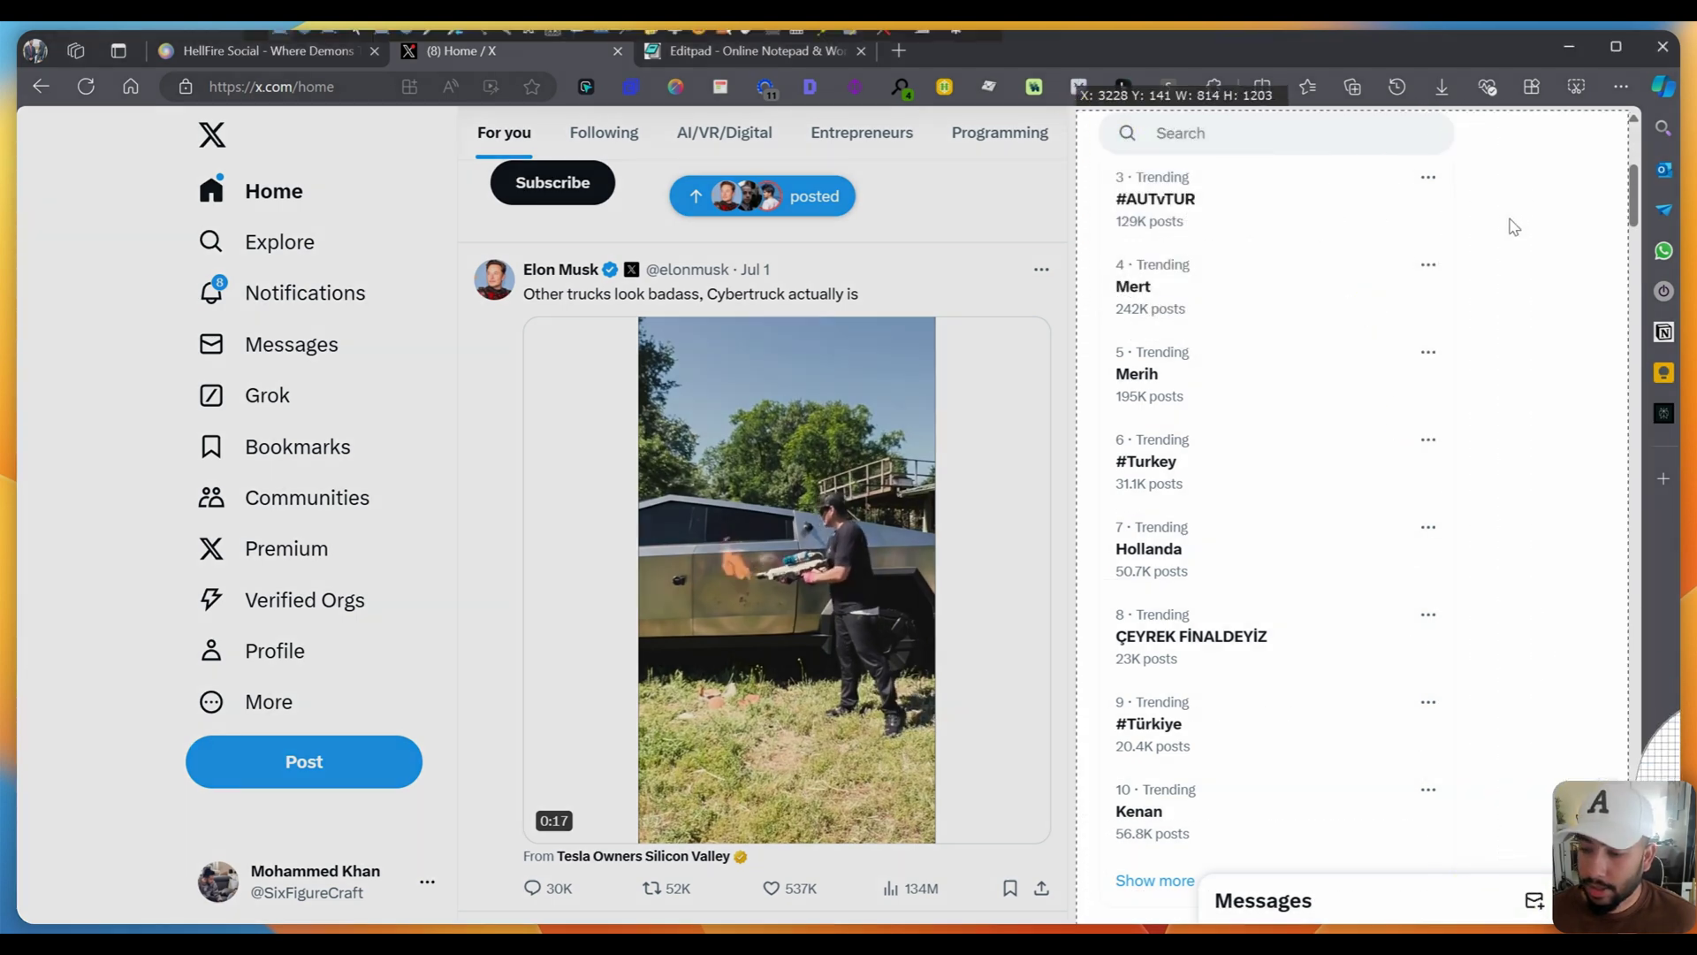
key("Return")
left_click(228, 50)
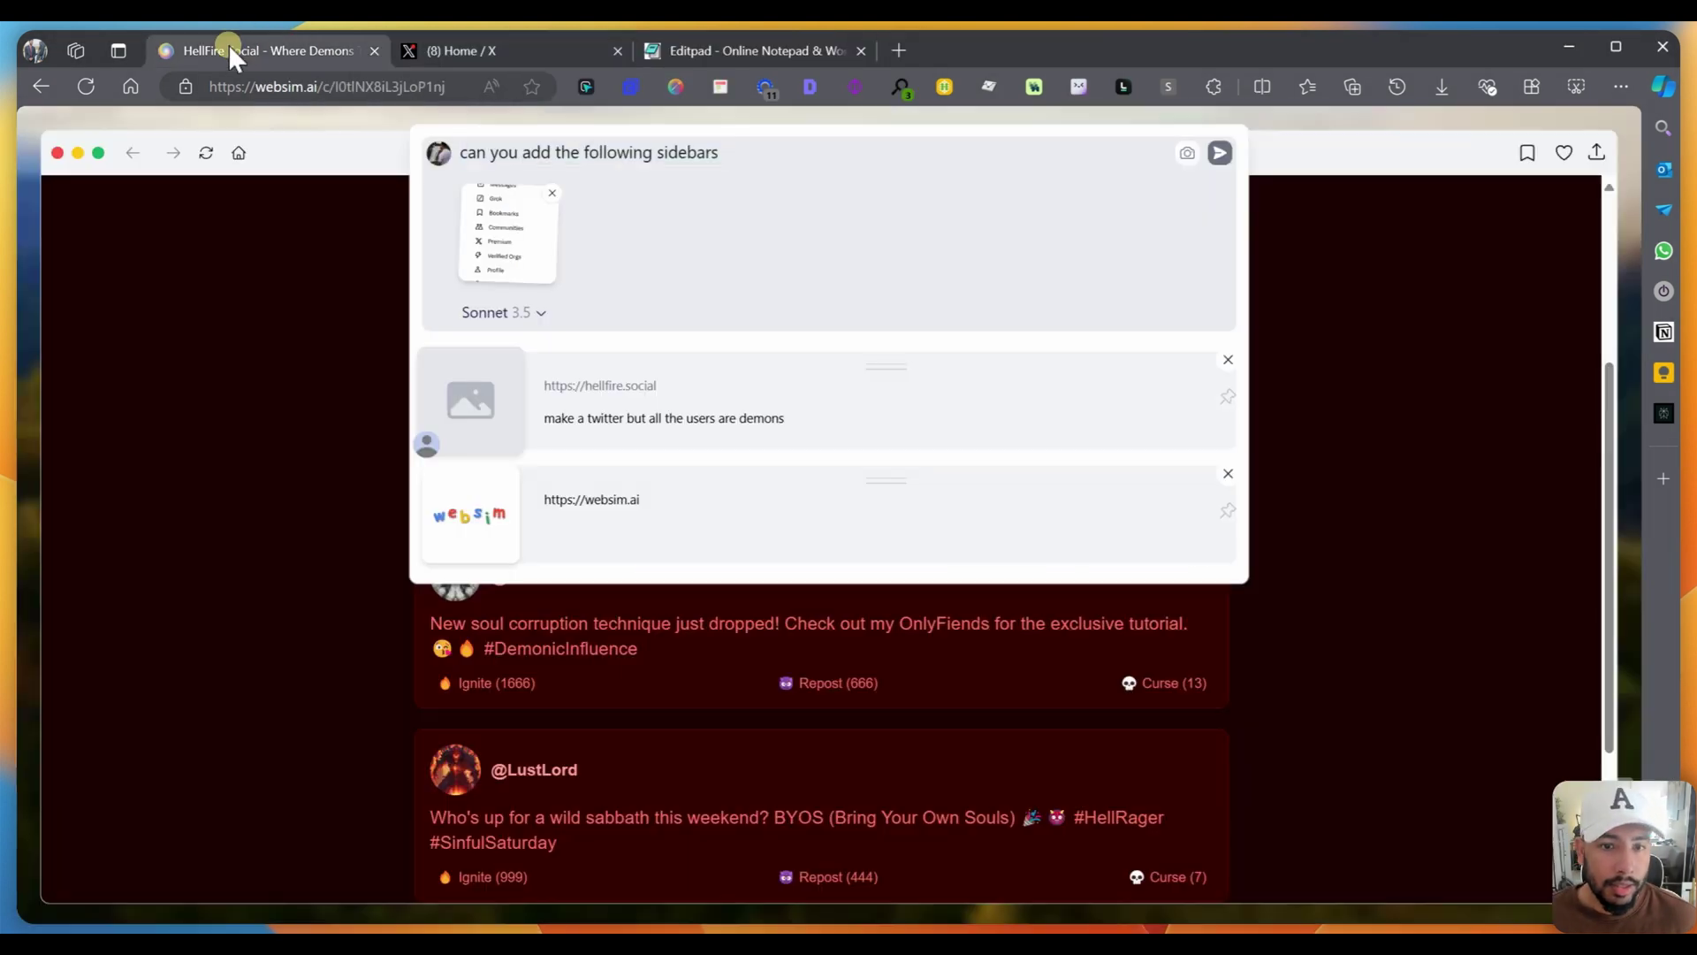
key("ctrl+a")
left_click(753, 150)
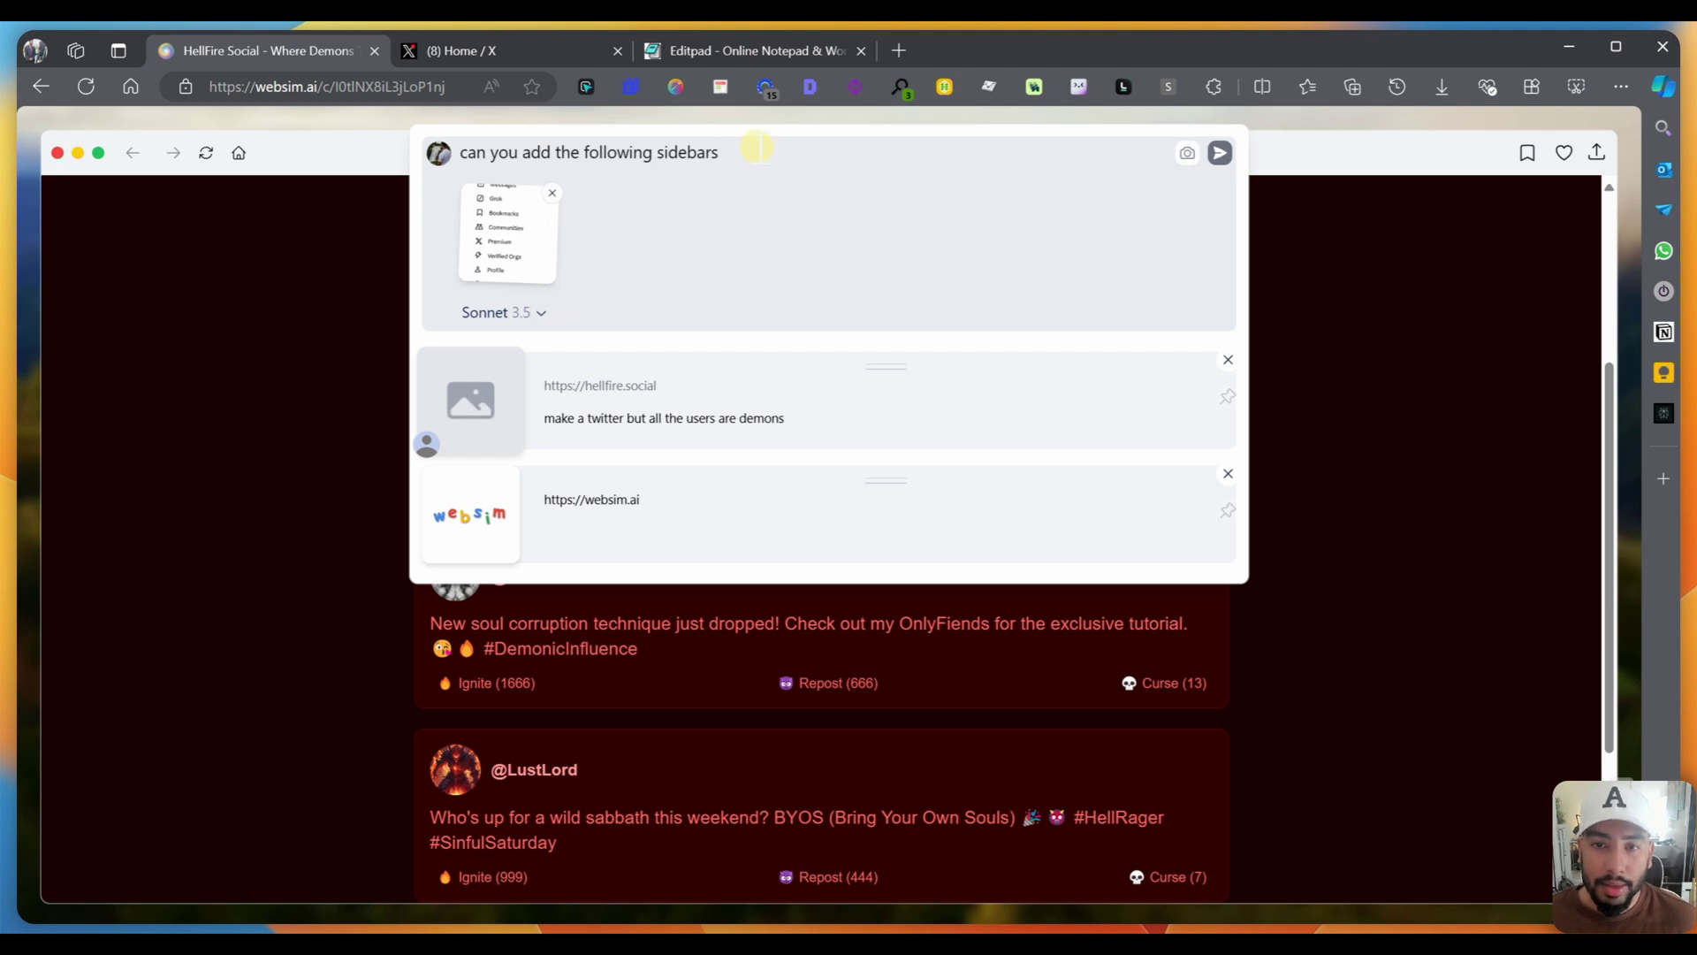
key("ctrl+v")
left_click(1220, 153)
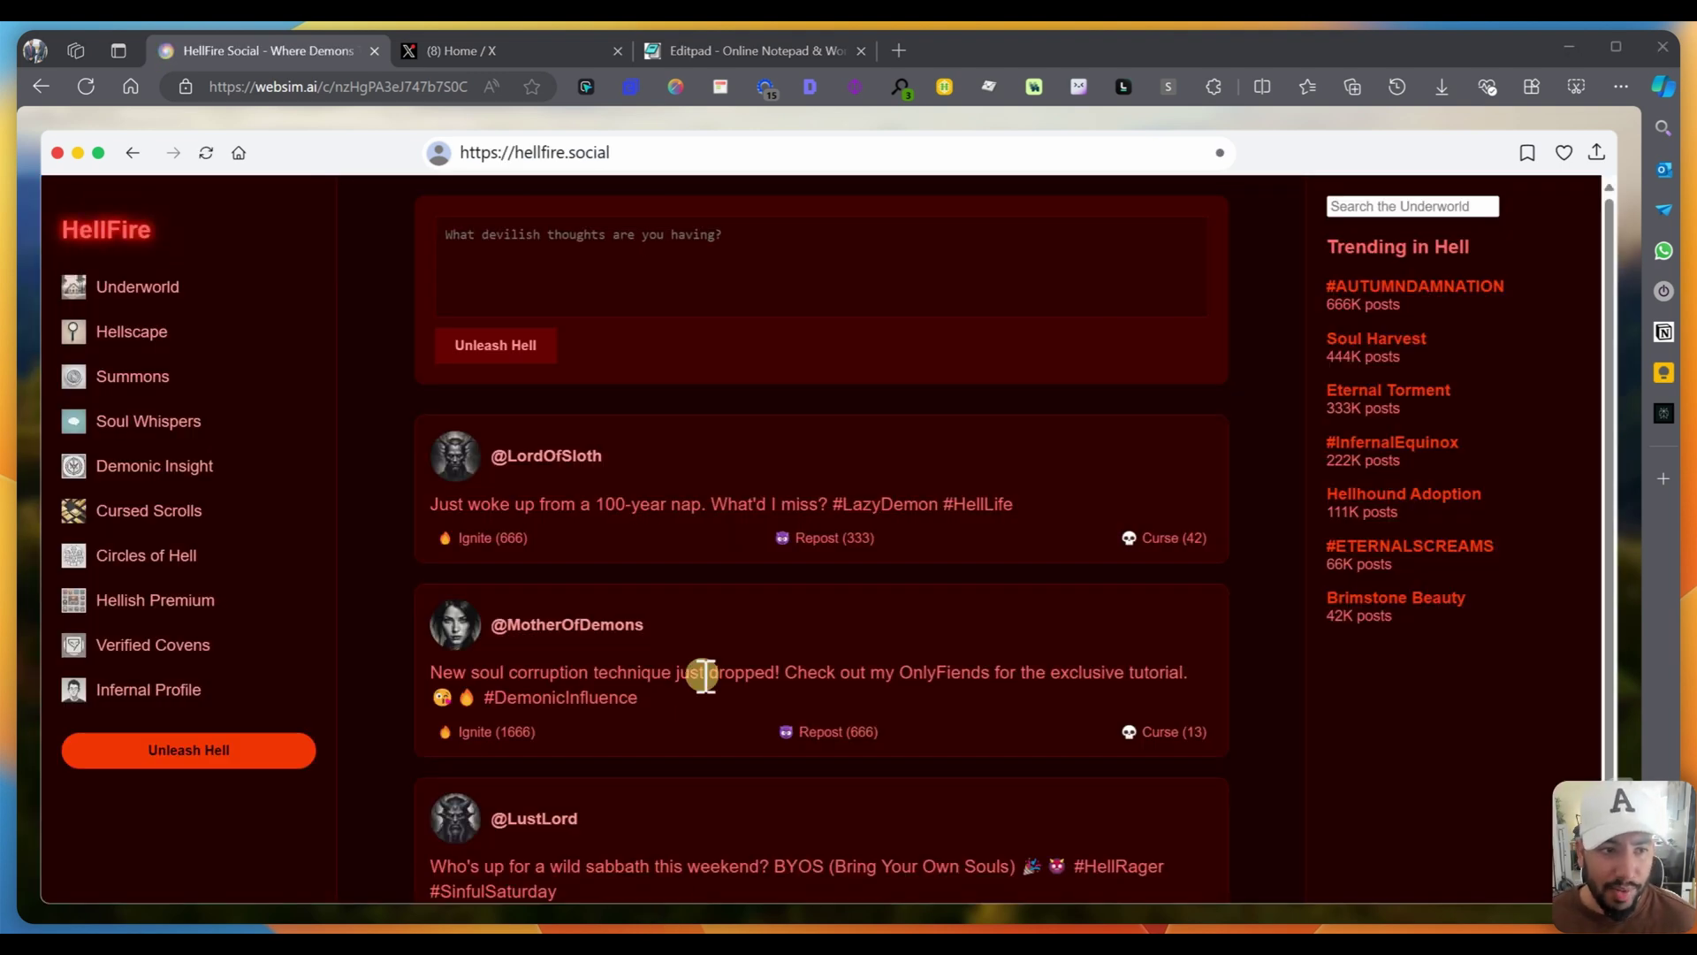
Step: Compare HellFire Social against the real X home feed and its Soul Harvest trend
left_click(497, 49)
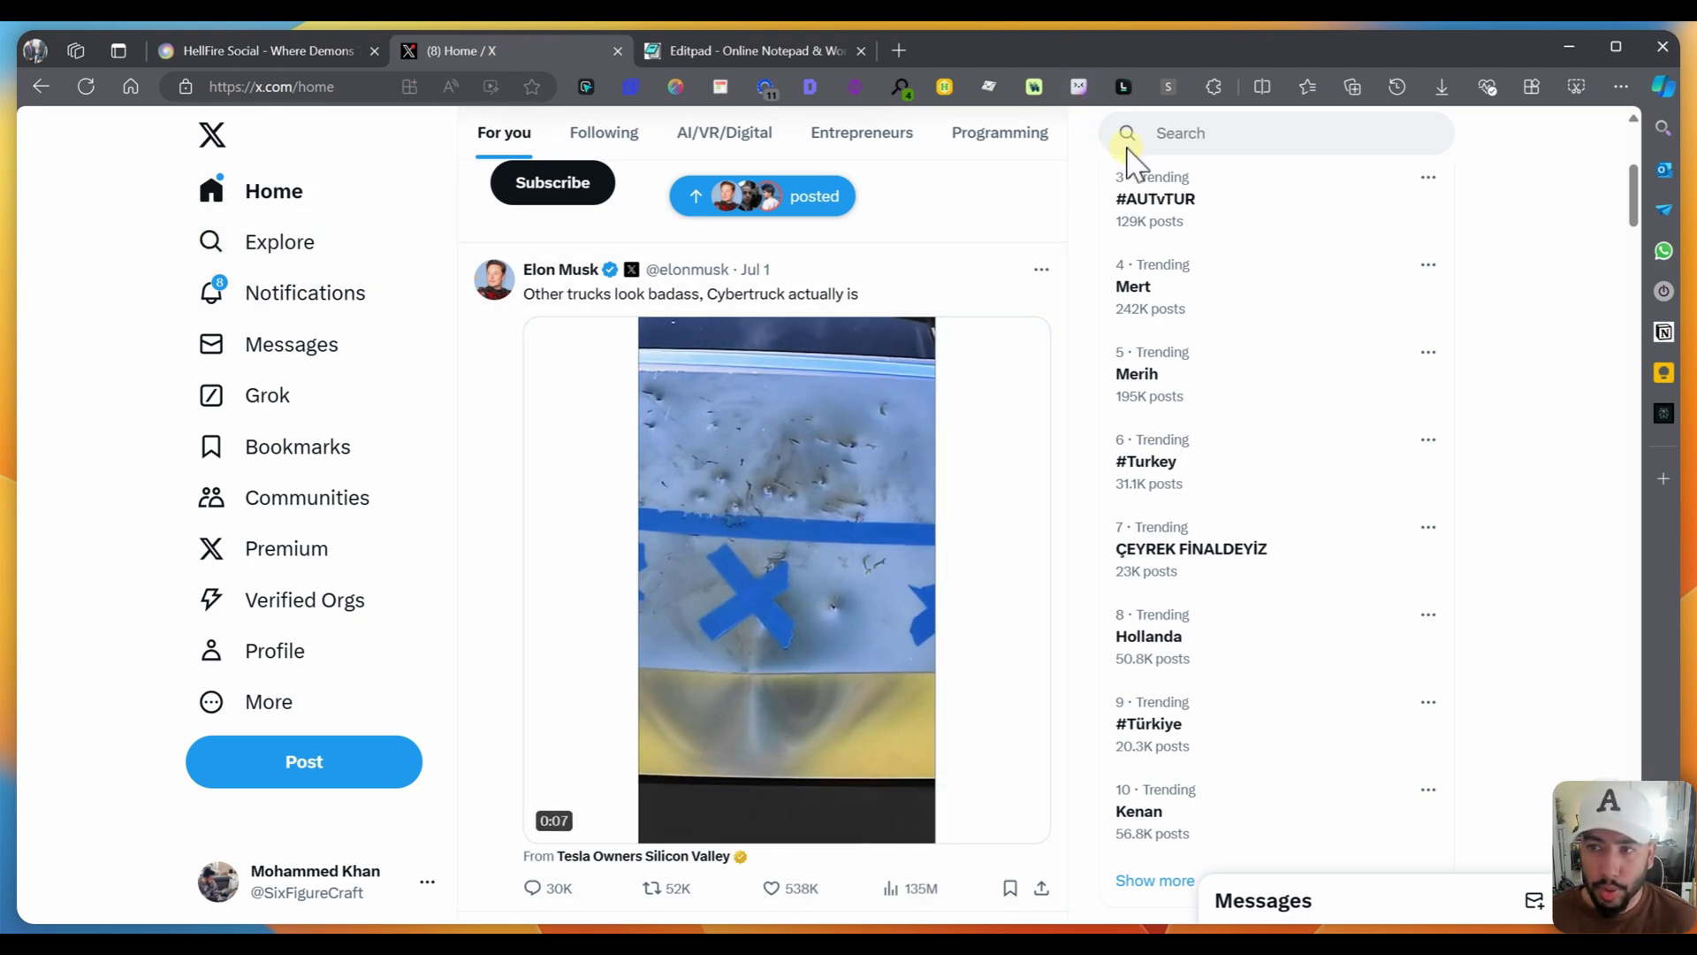
left_click(255, 51)
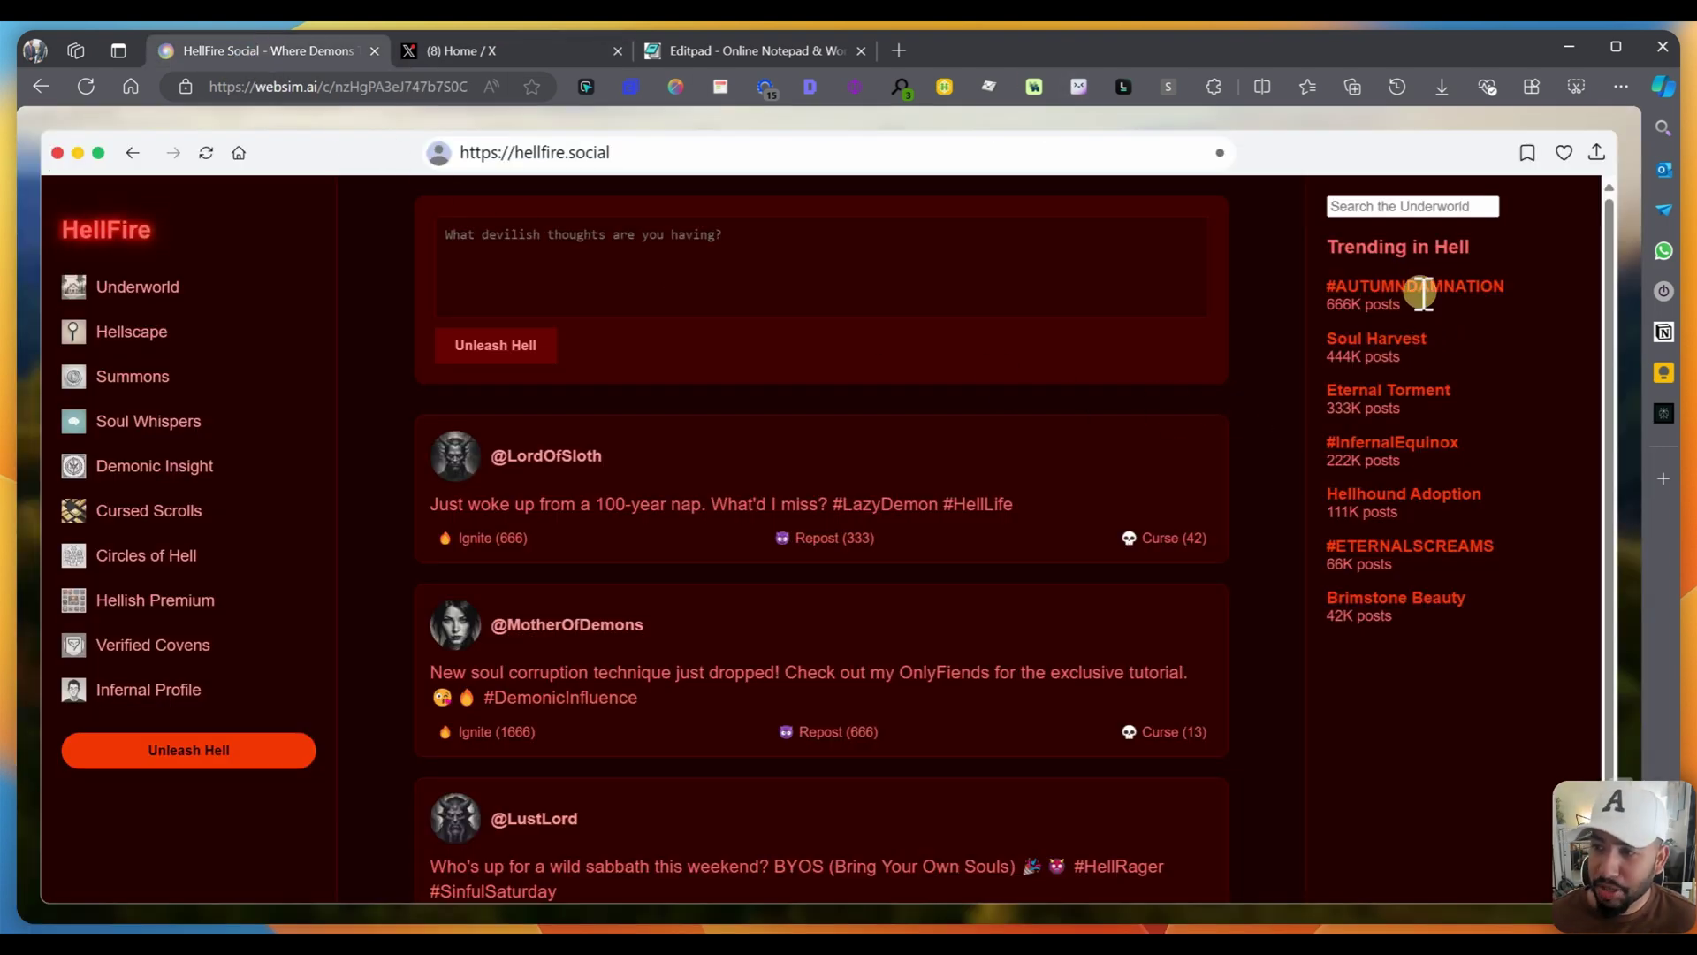
left_click_drag(1439, 345, 1414, 382)
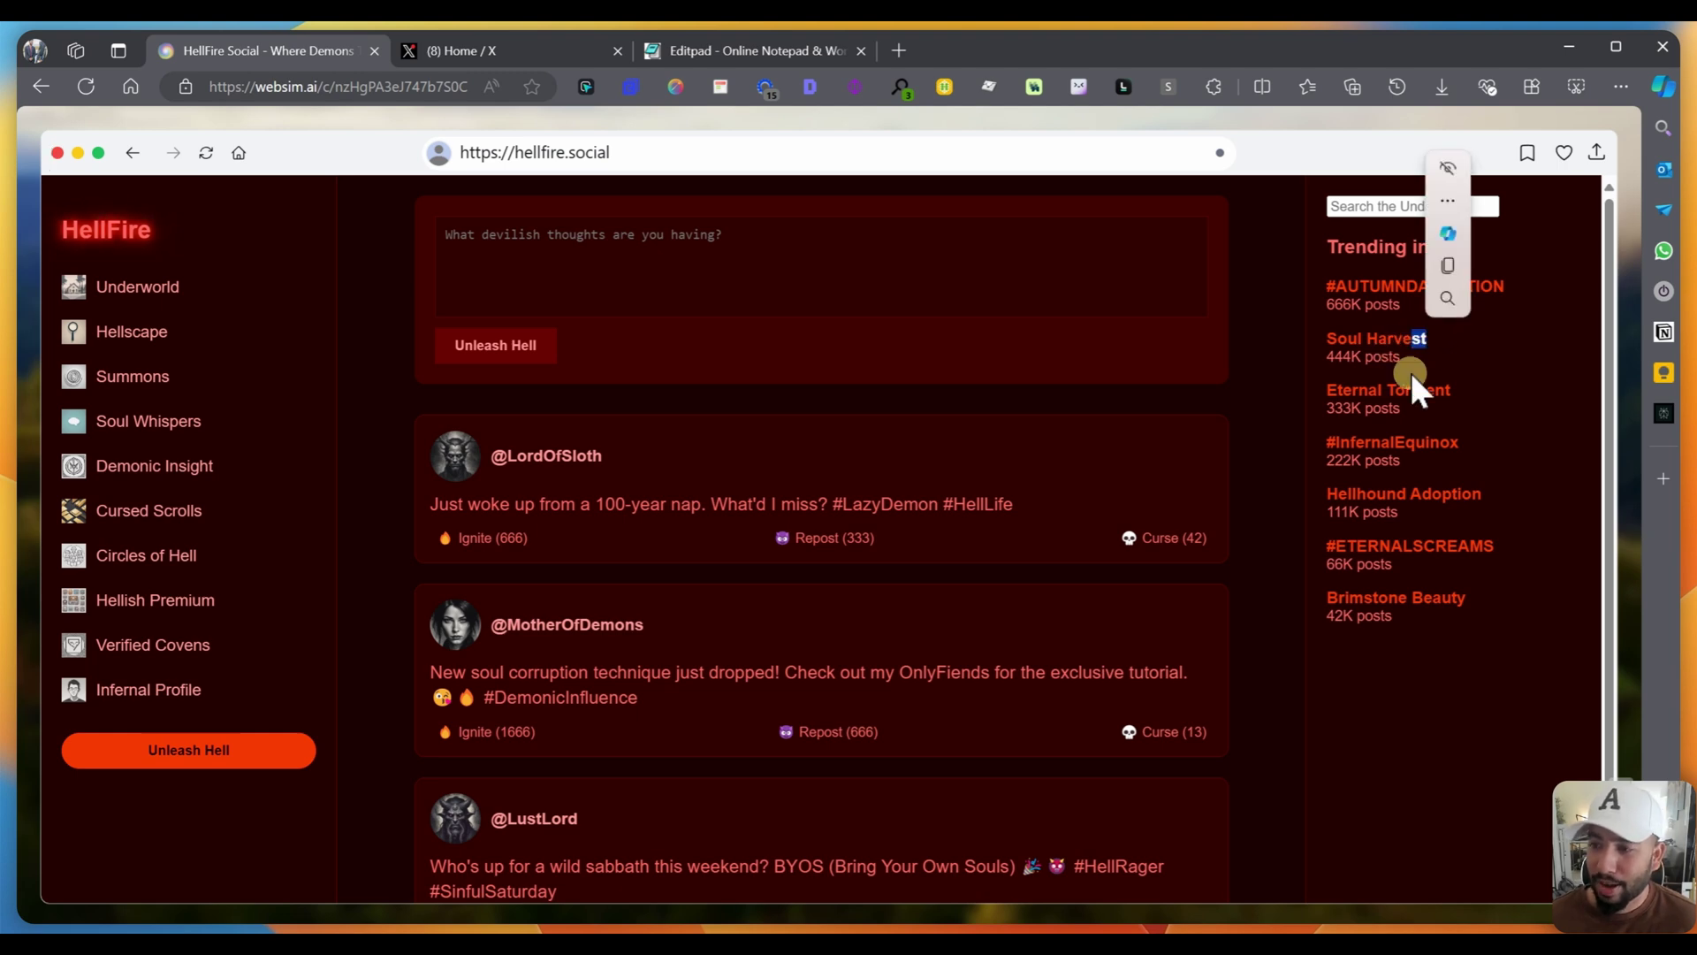
left_click(1416, 387)
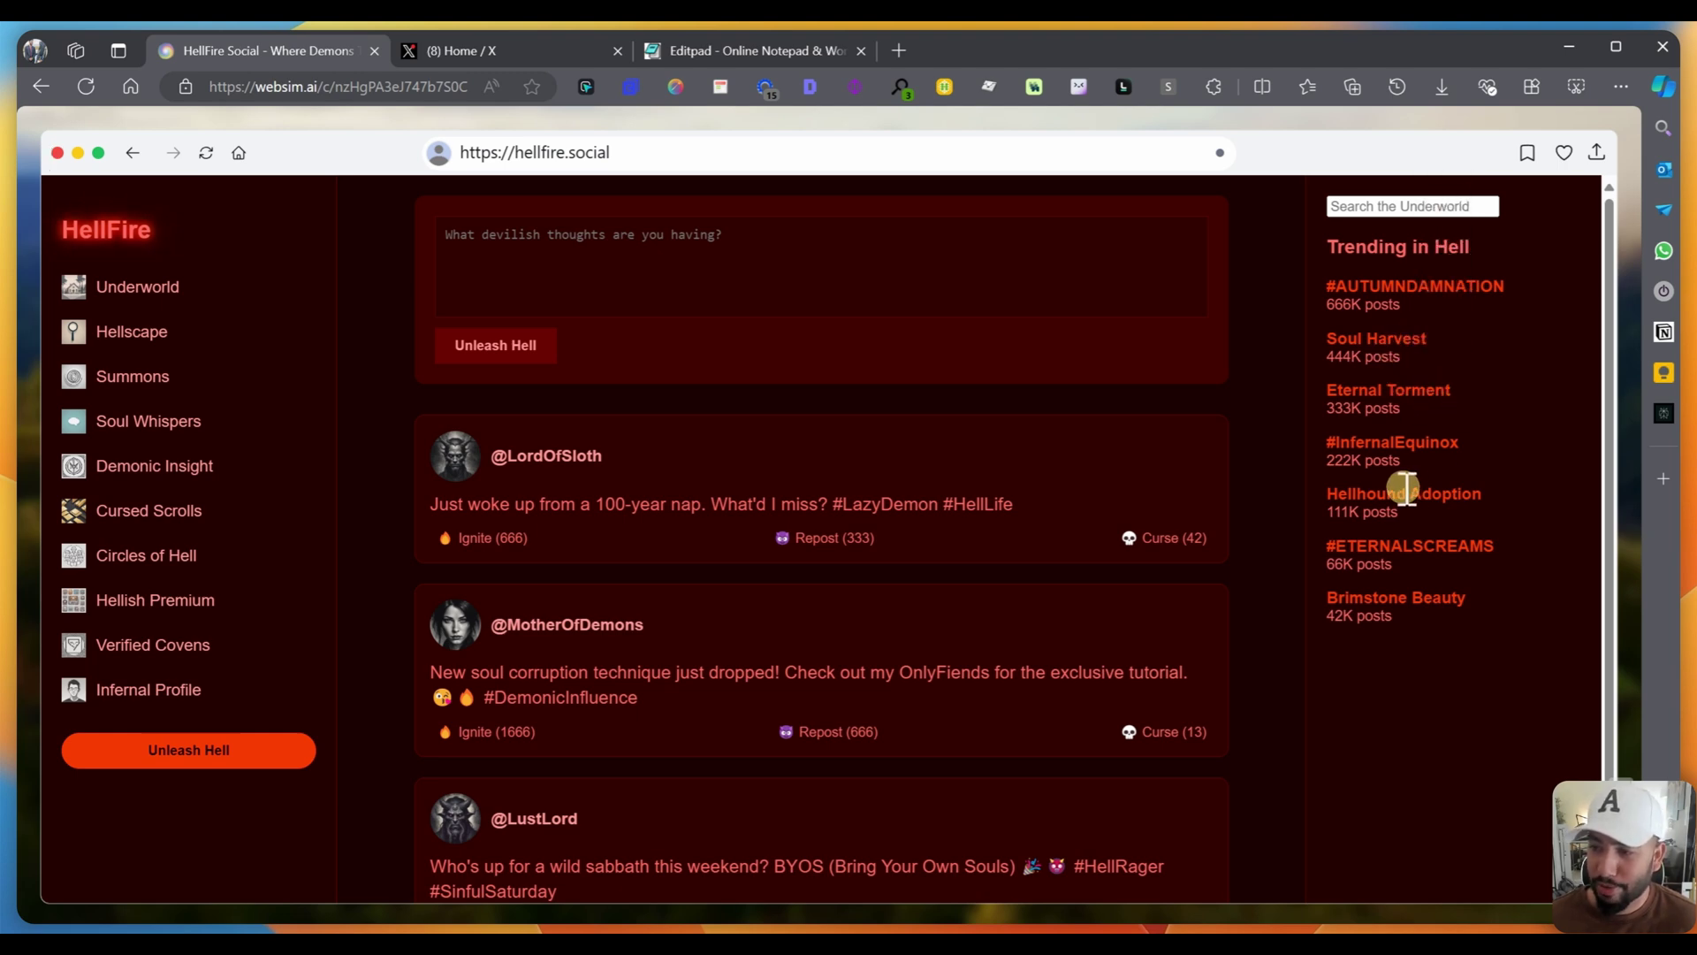
Step: Search the Underworld for 'test', try Unleash Hell, and bring up the prompt history
left_click(1408, 206)
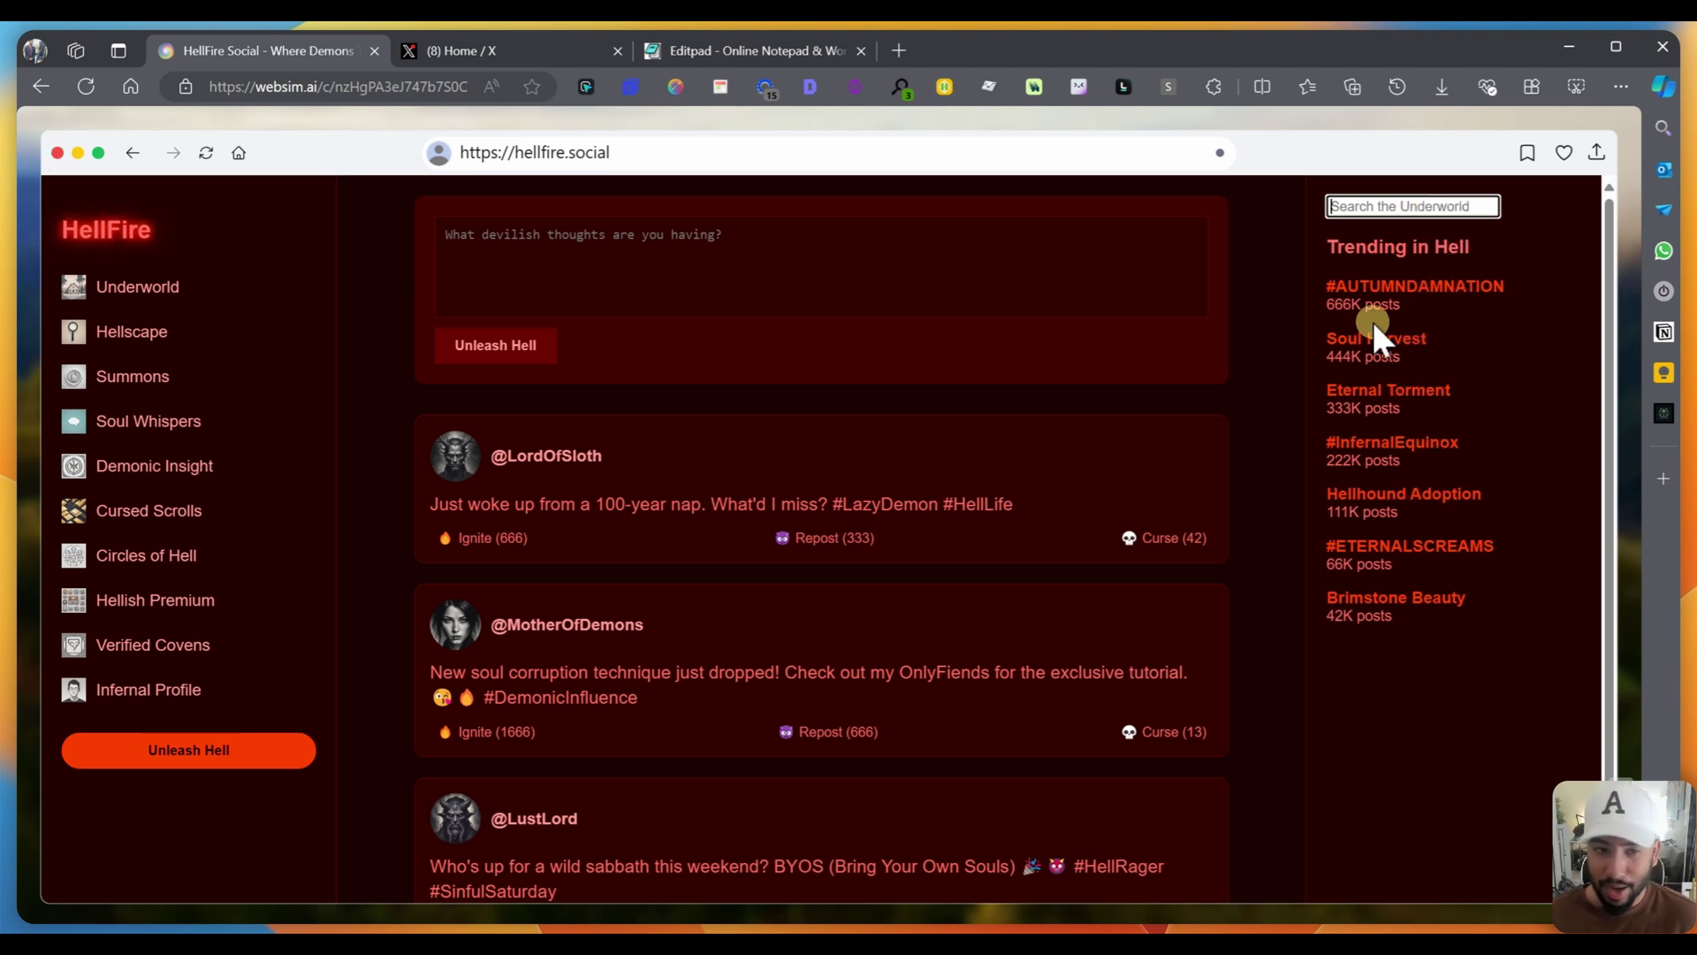
type("test")
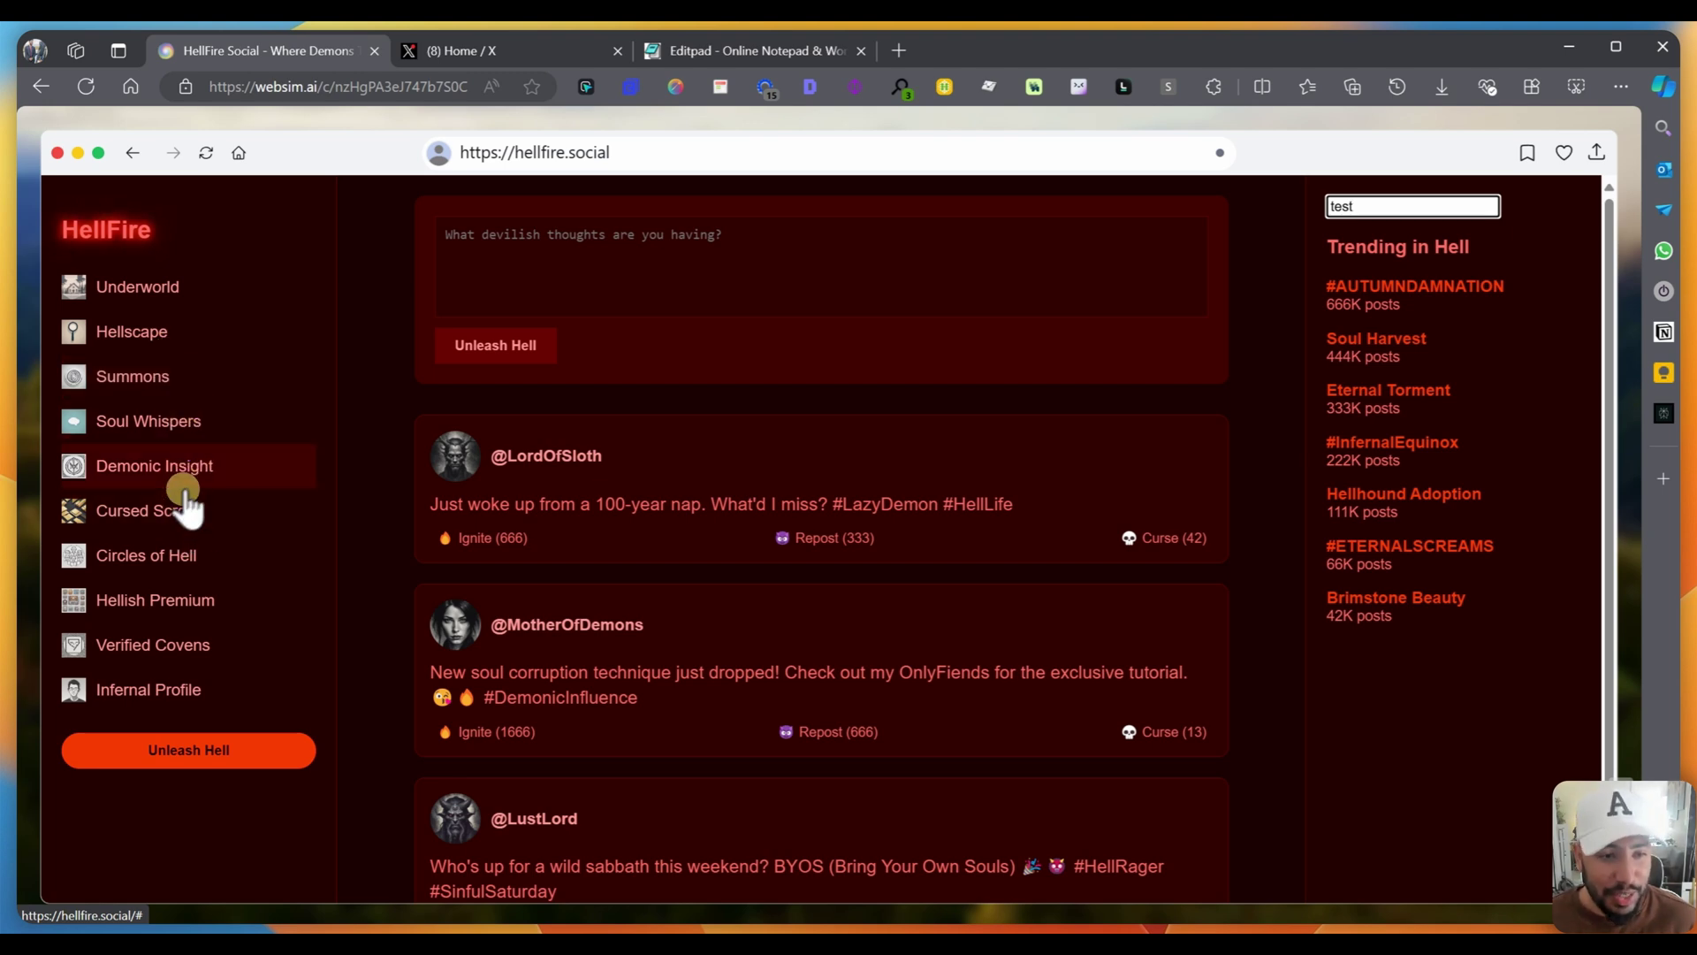
left_click(194, 753)
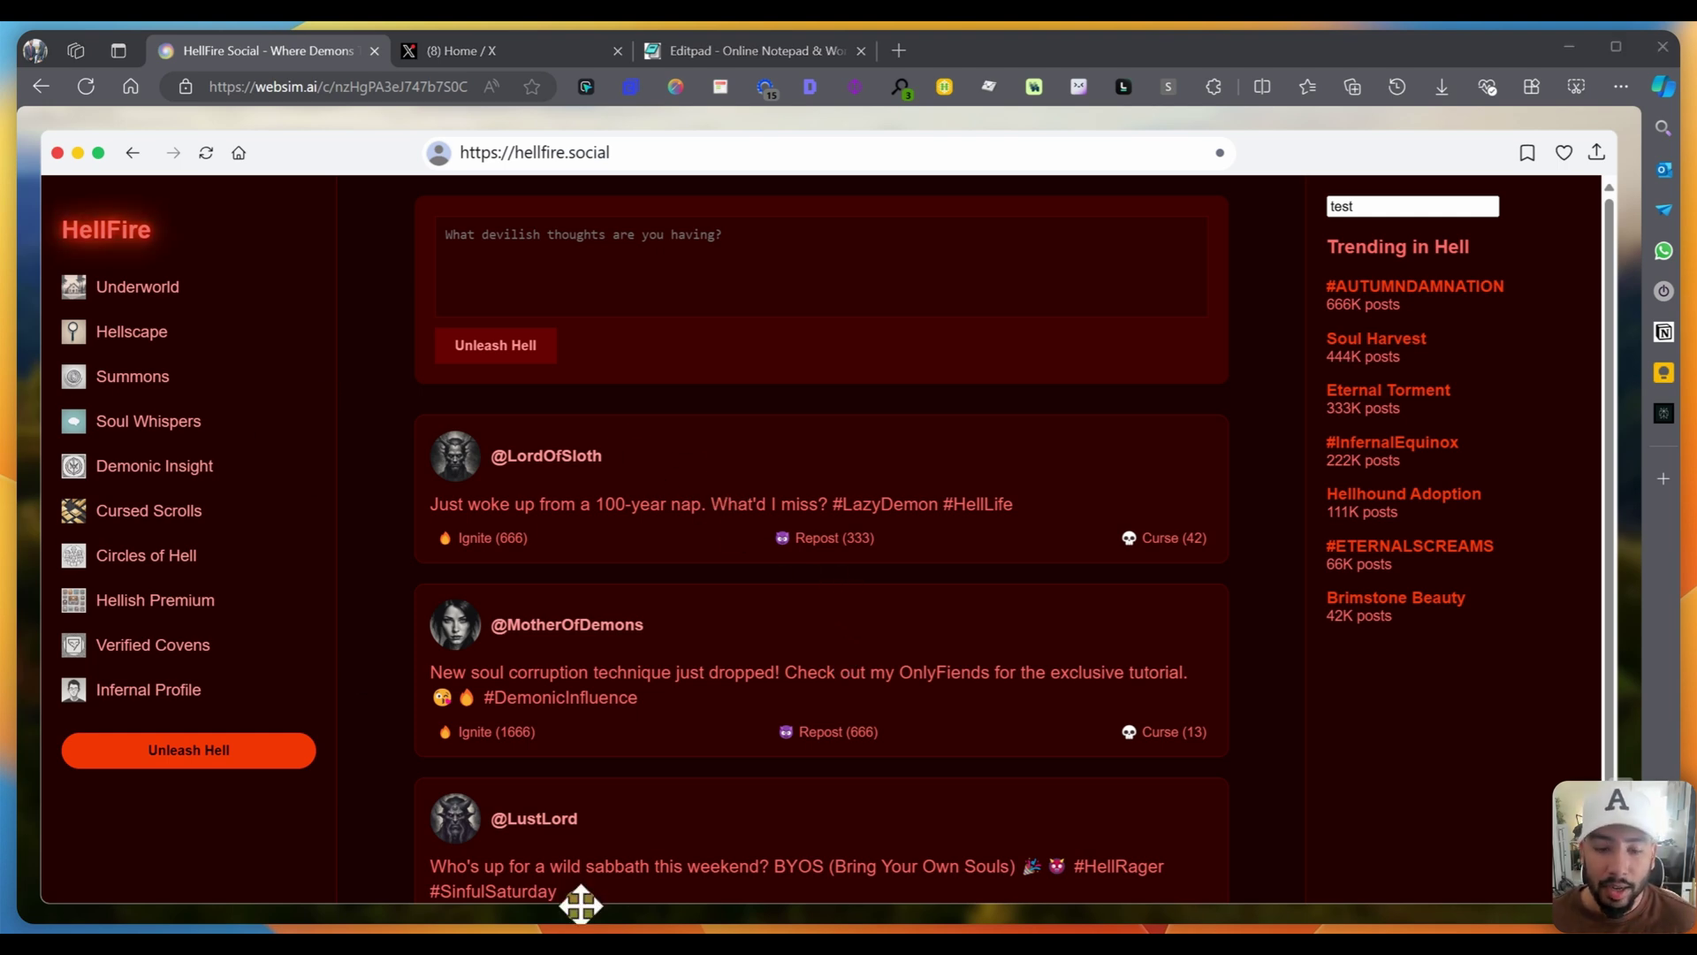
left_click(659, 152)
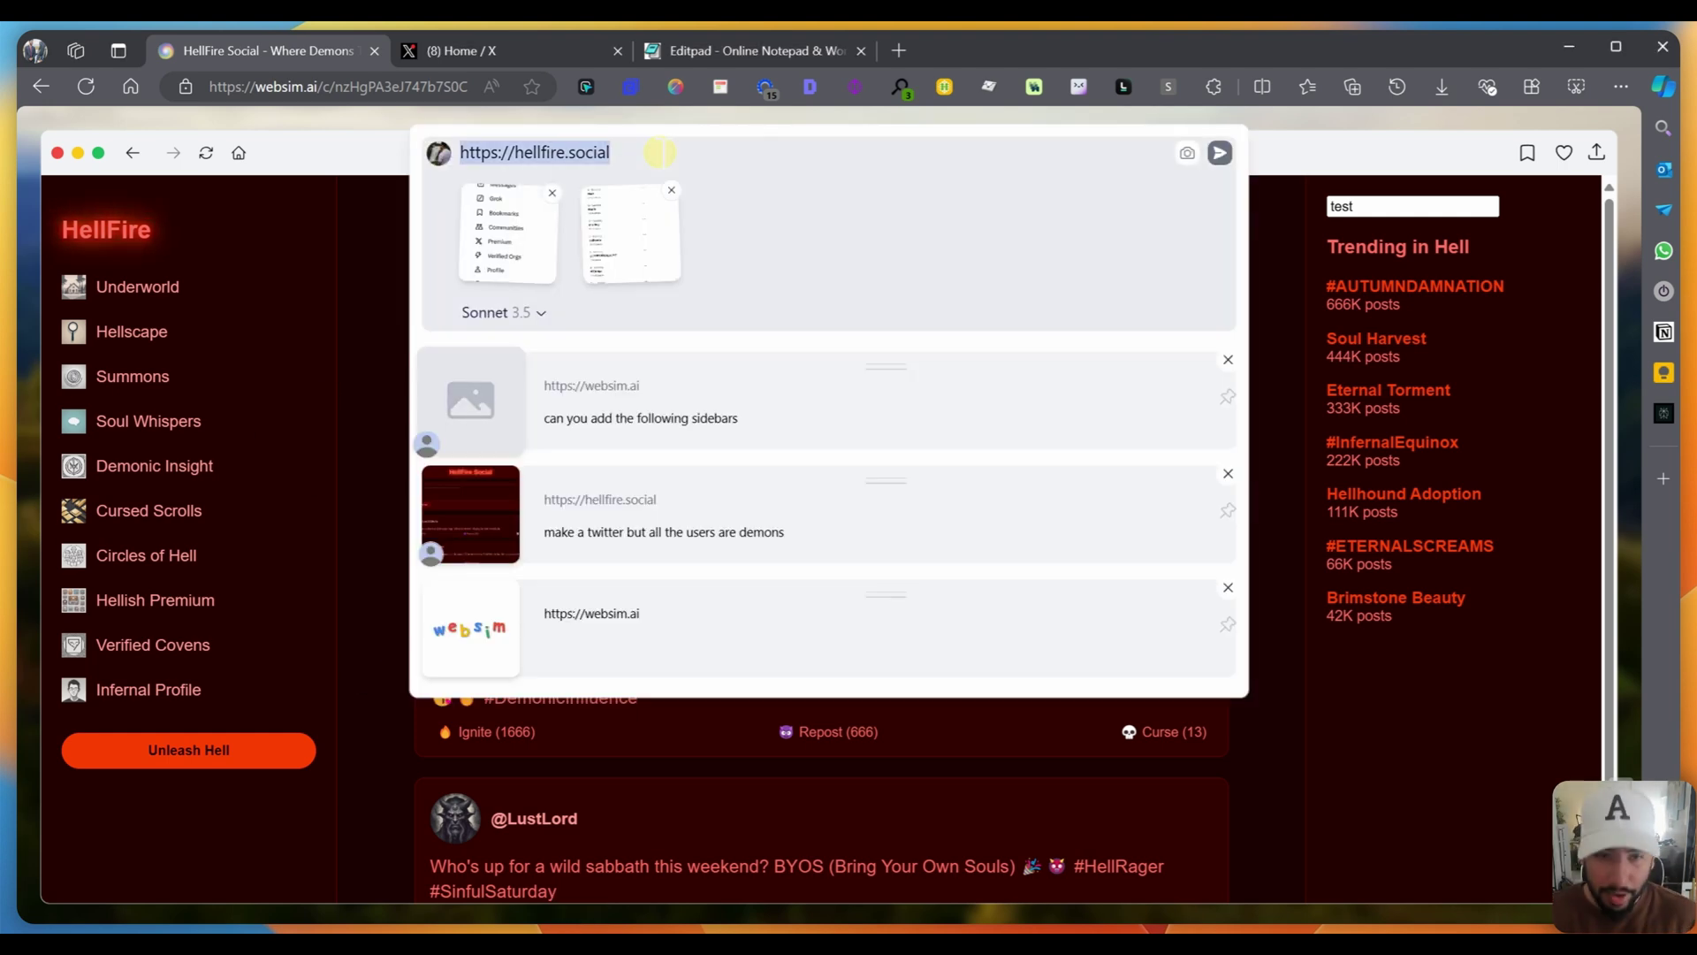
Step: Regenerate HellFire Social with the prompt 'if posted using unleash hell button, a demon creature shows up'
type("if")
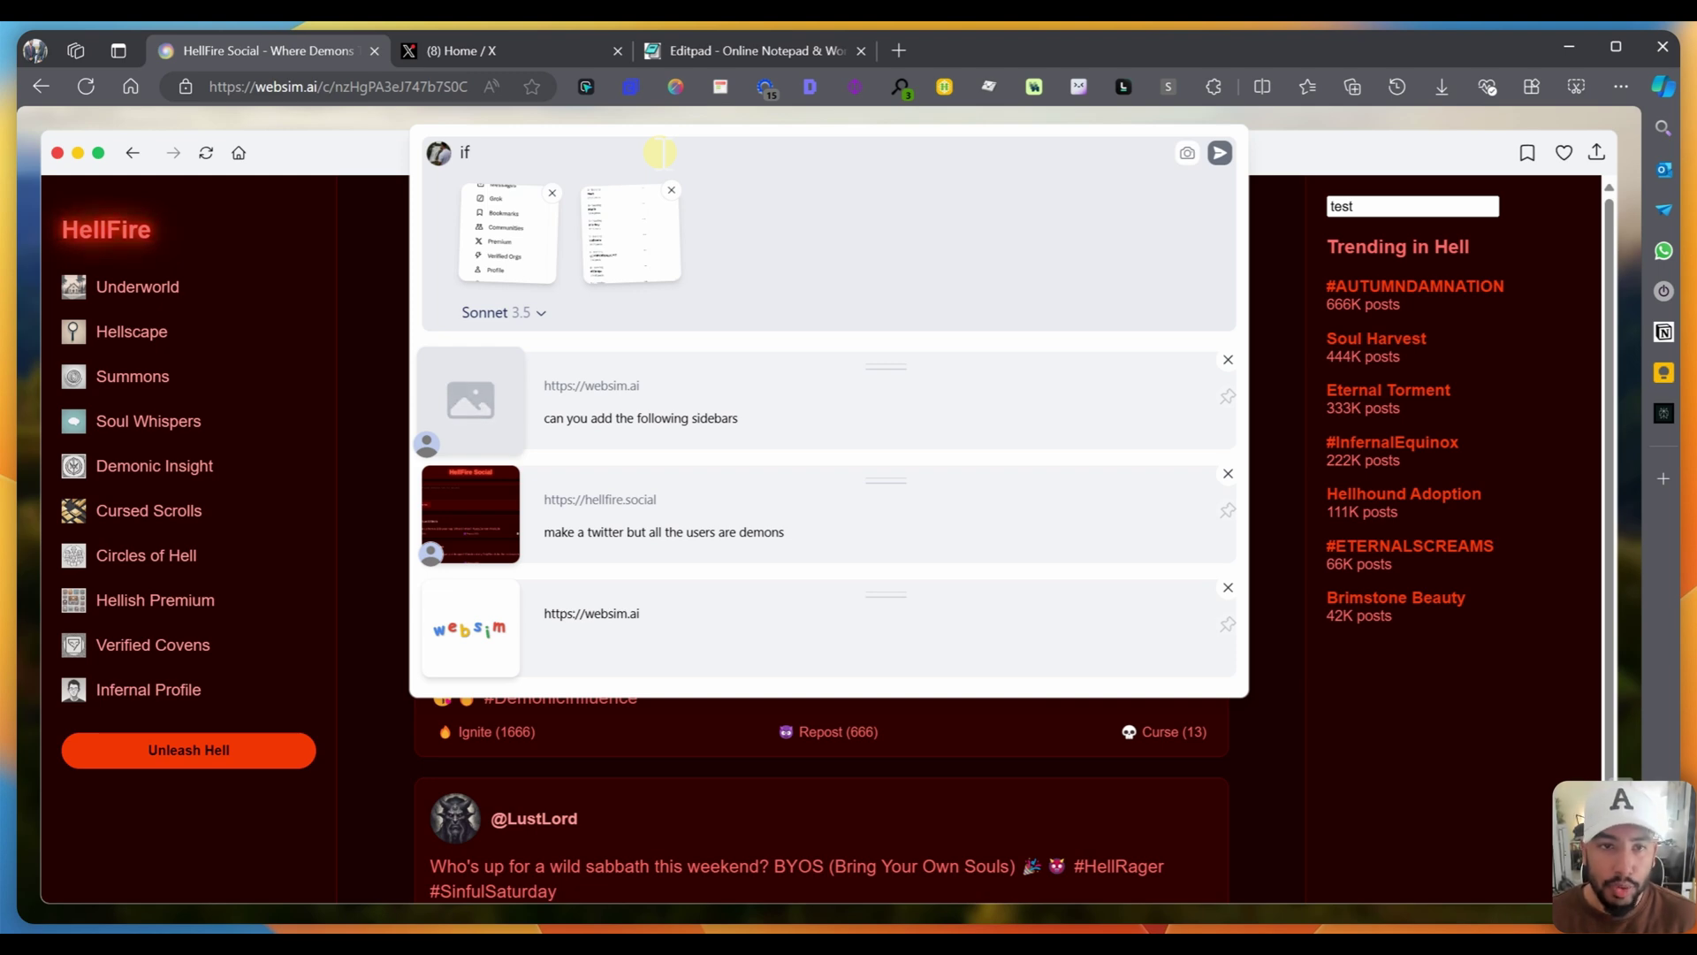
type(" posted usi")
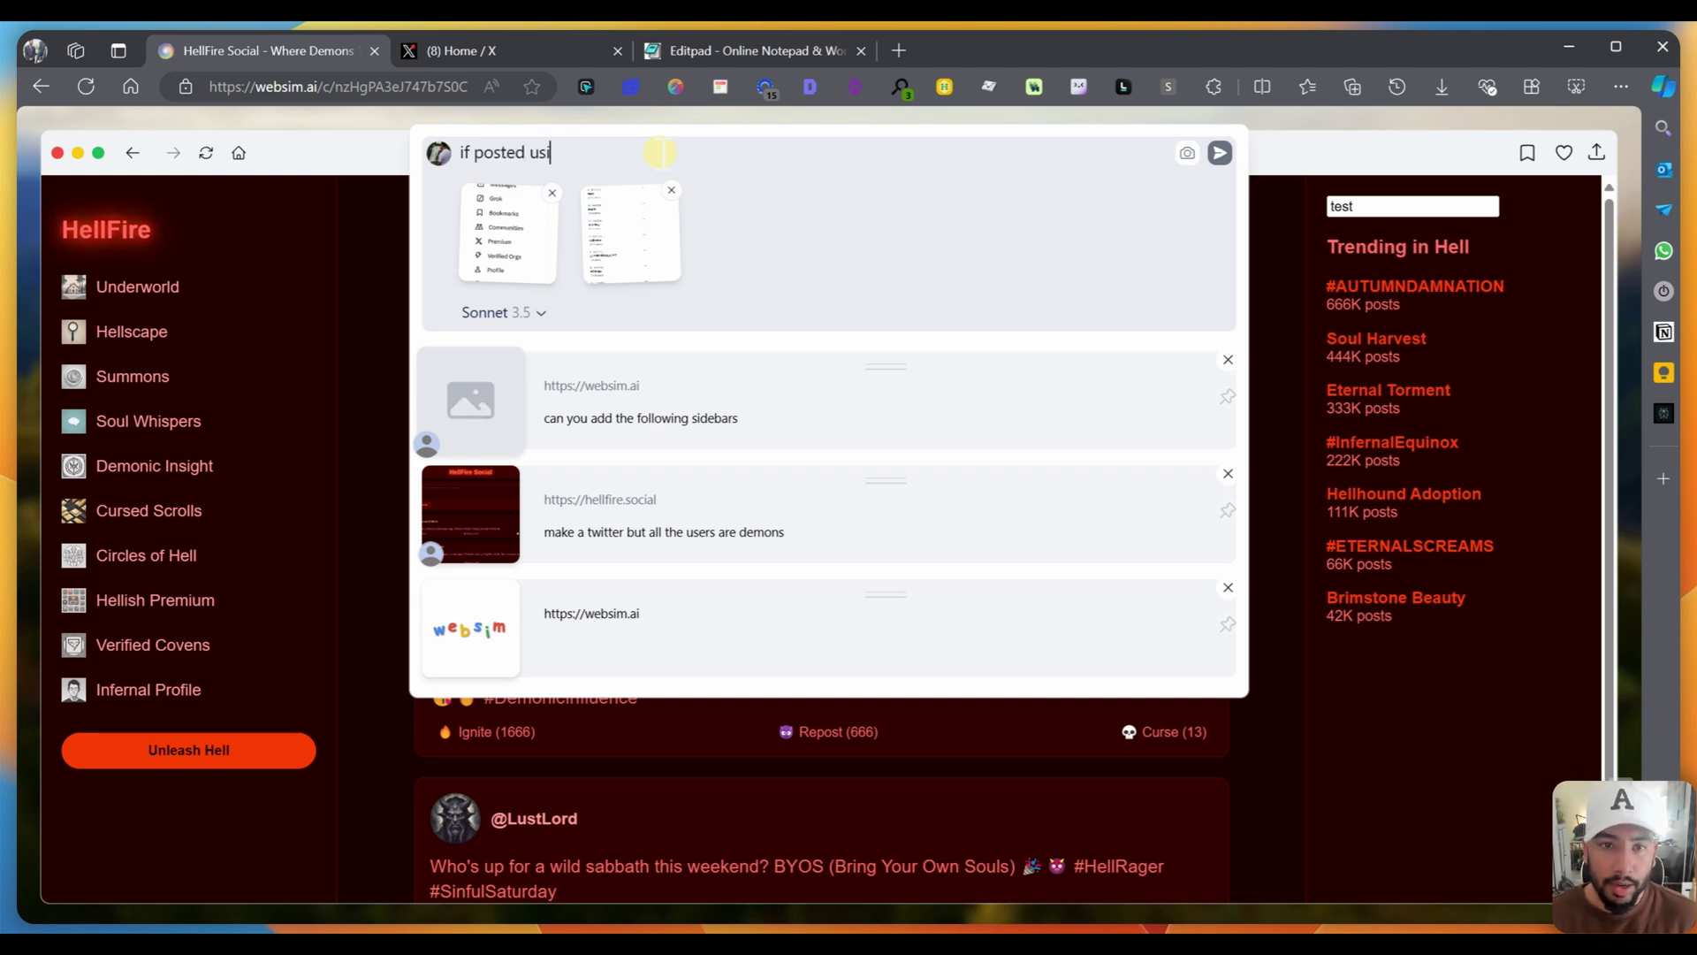
type("ng unleash hel")
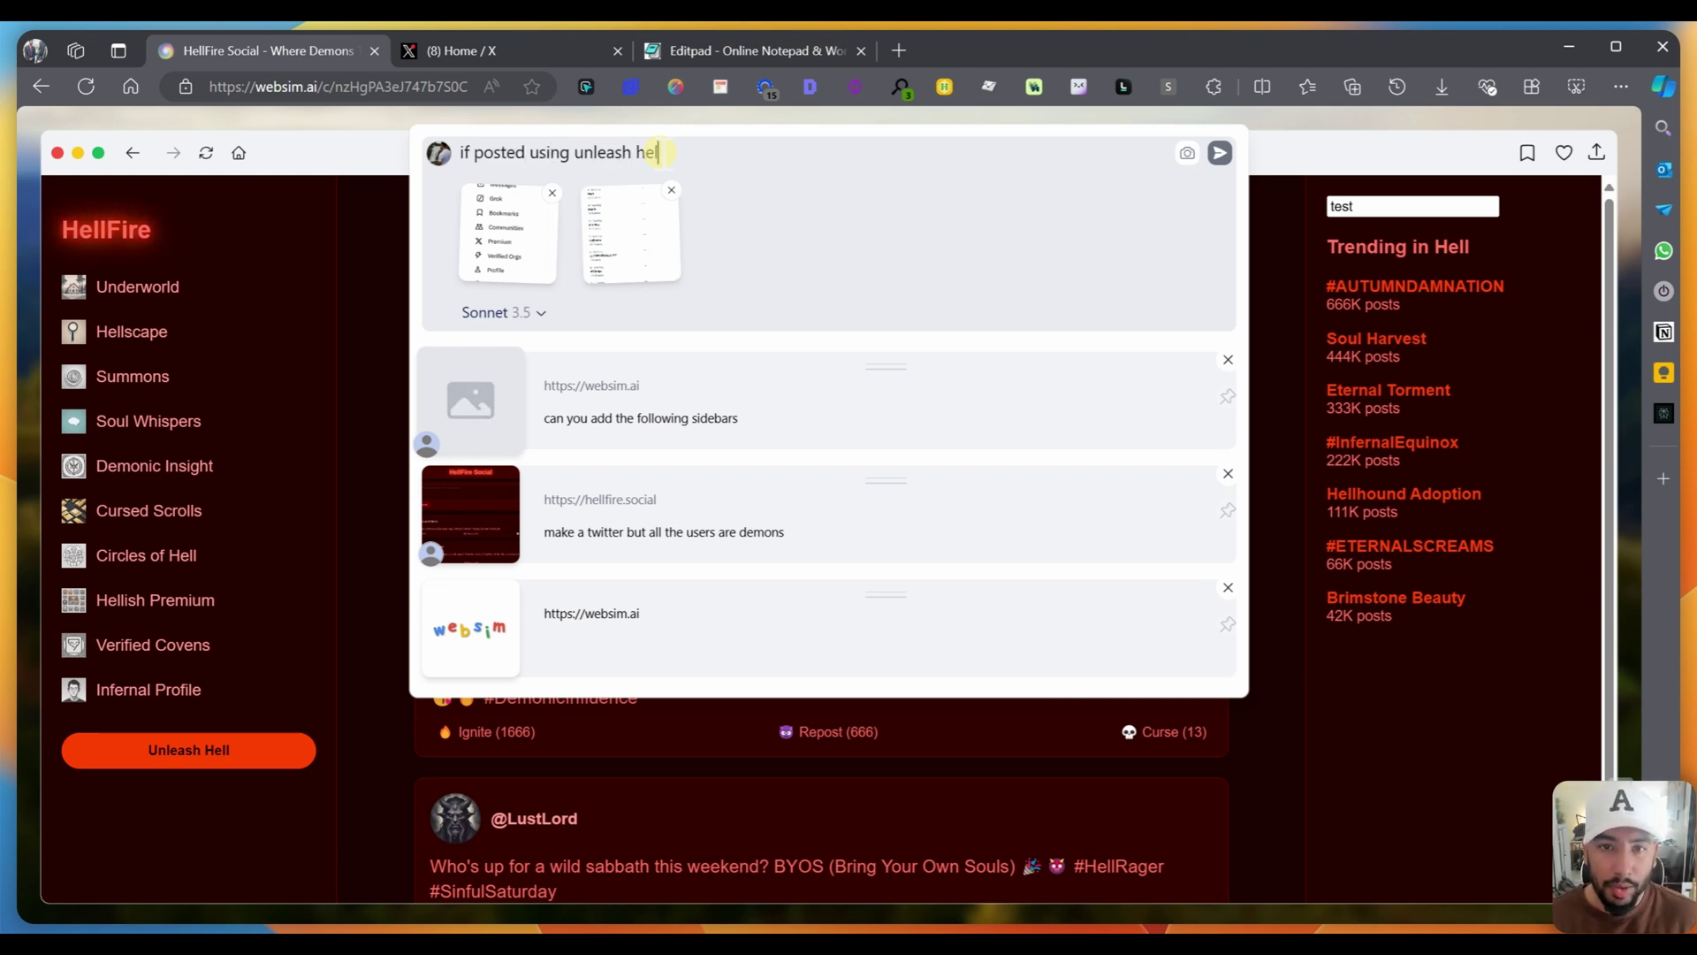
type("l button, a d")
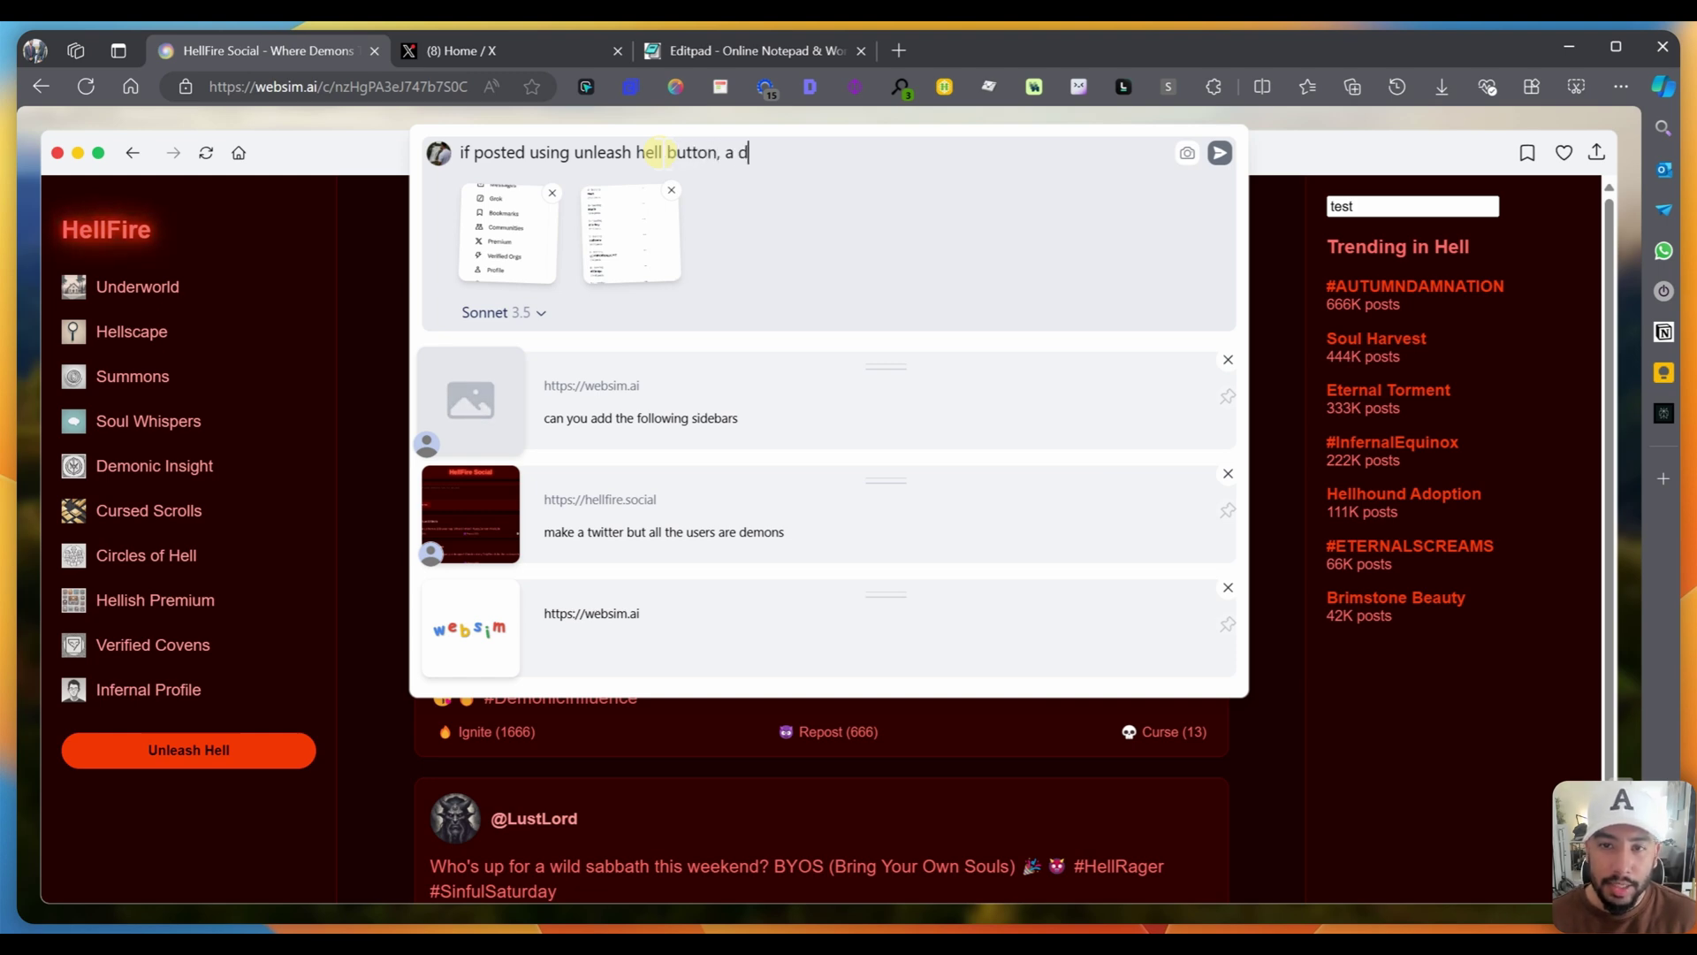
type("emon")
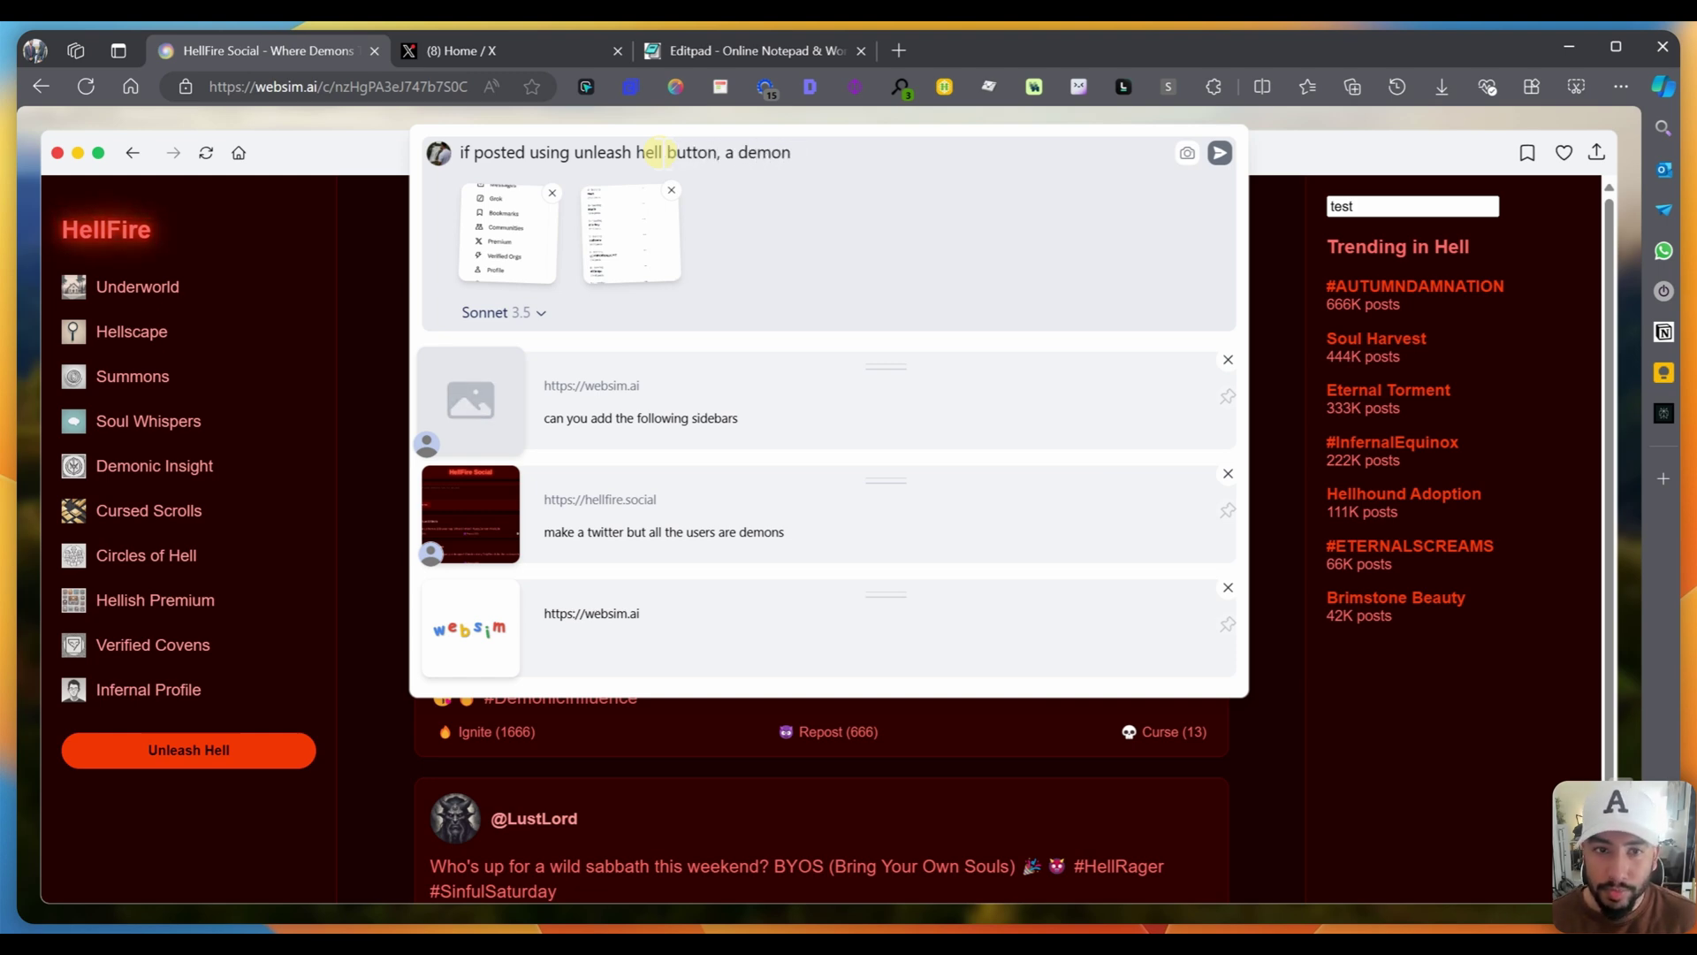
type(" creat")
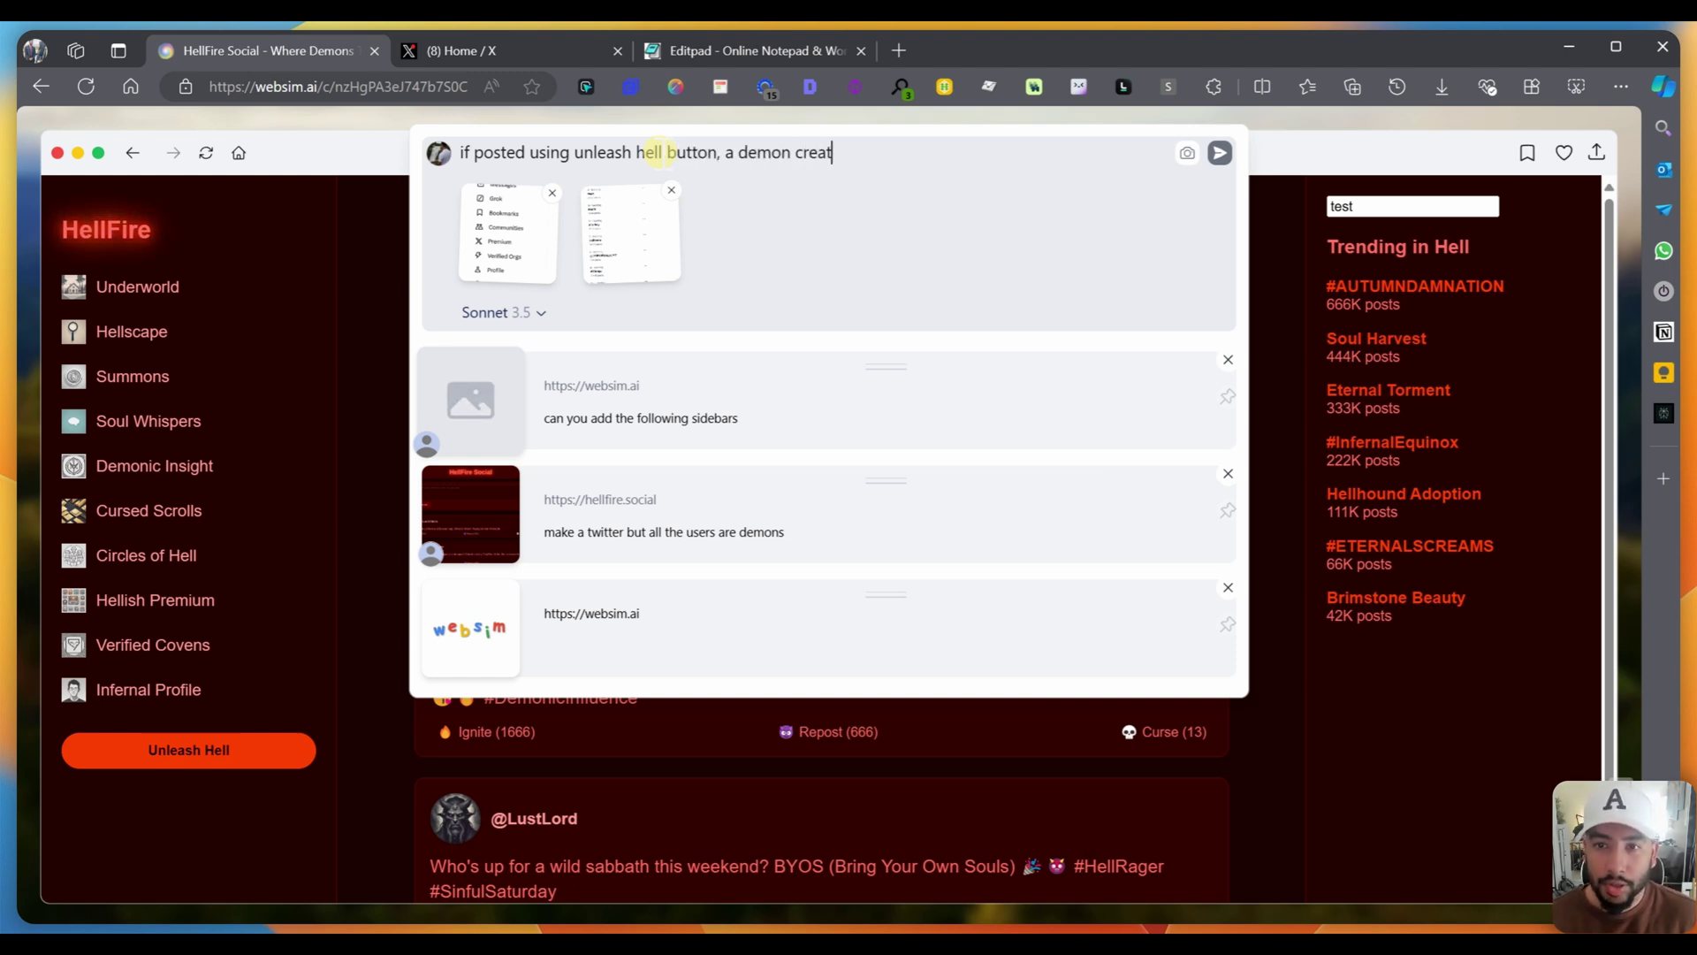
type("ure shows up")
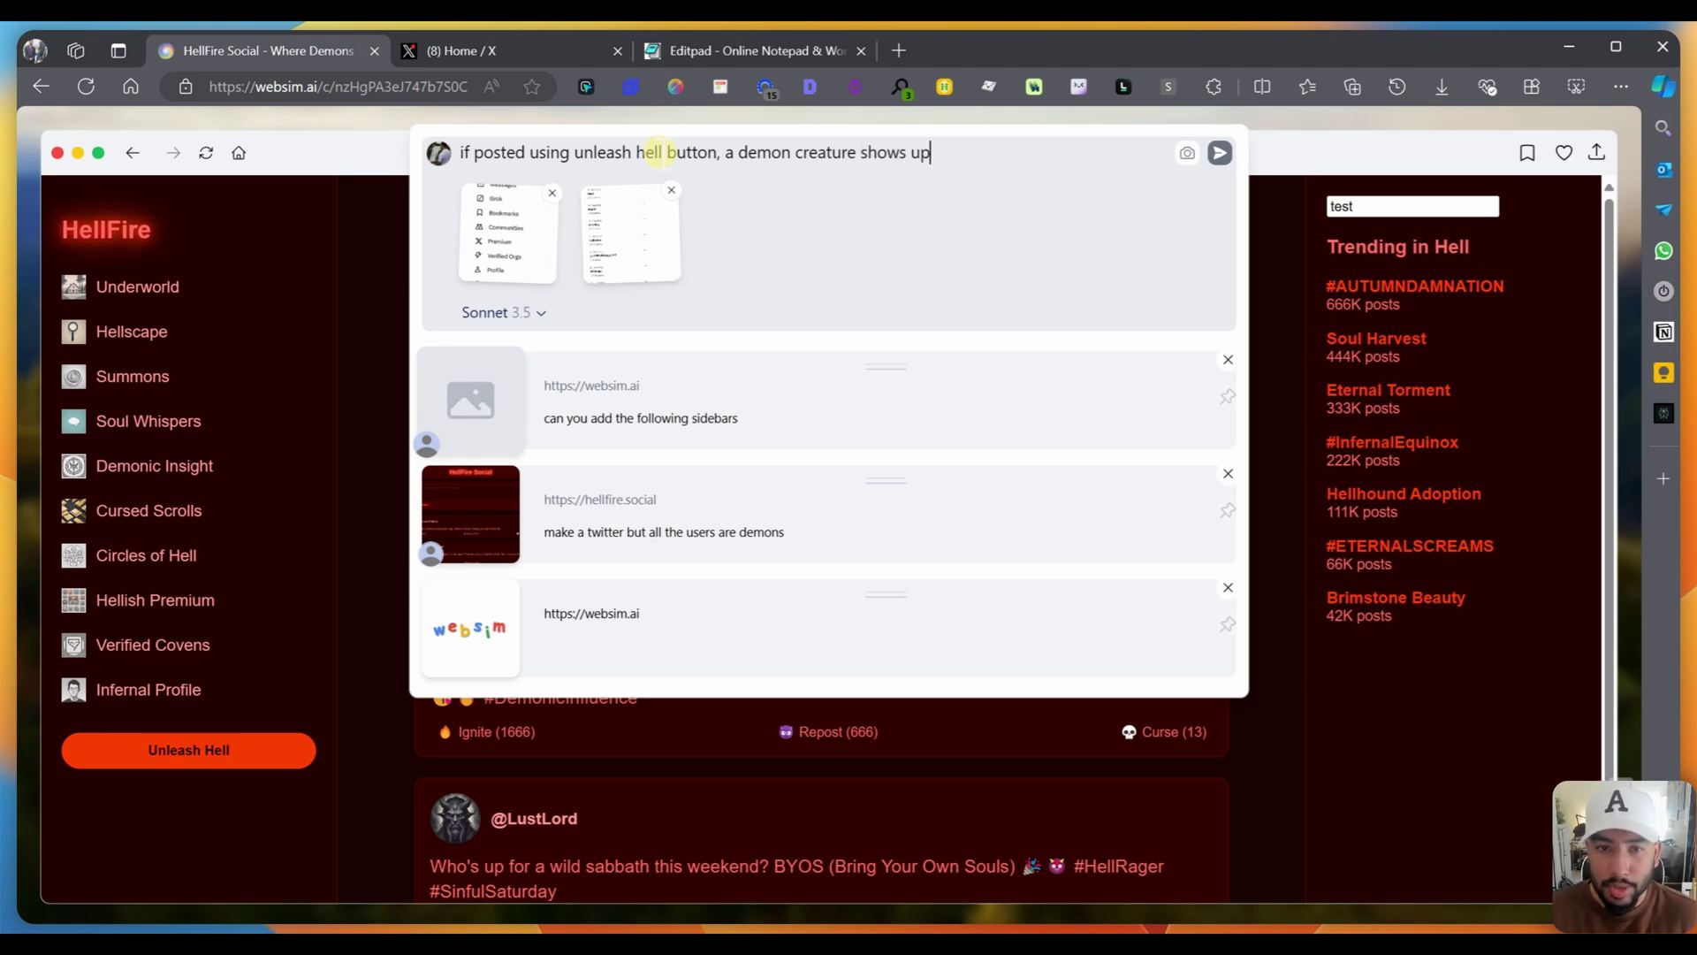
key("Return")
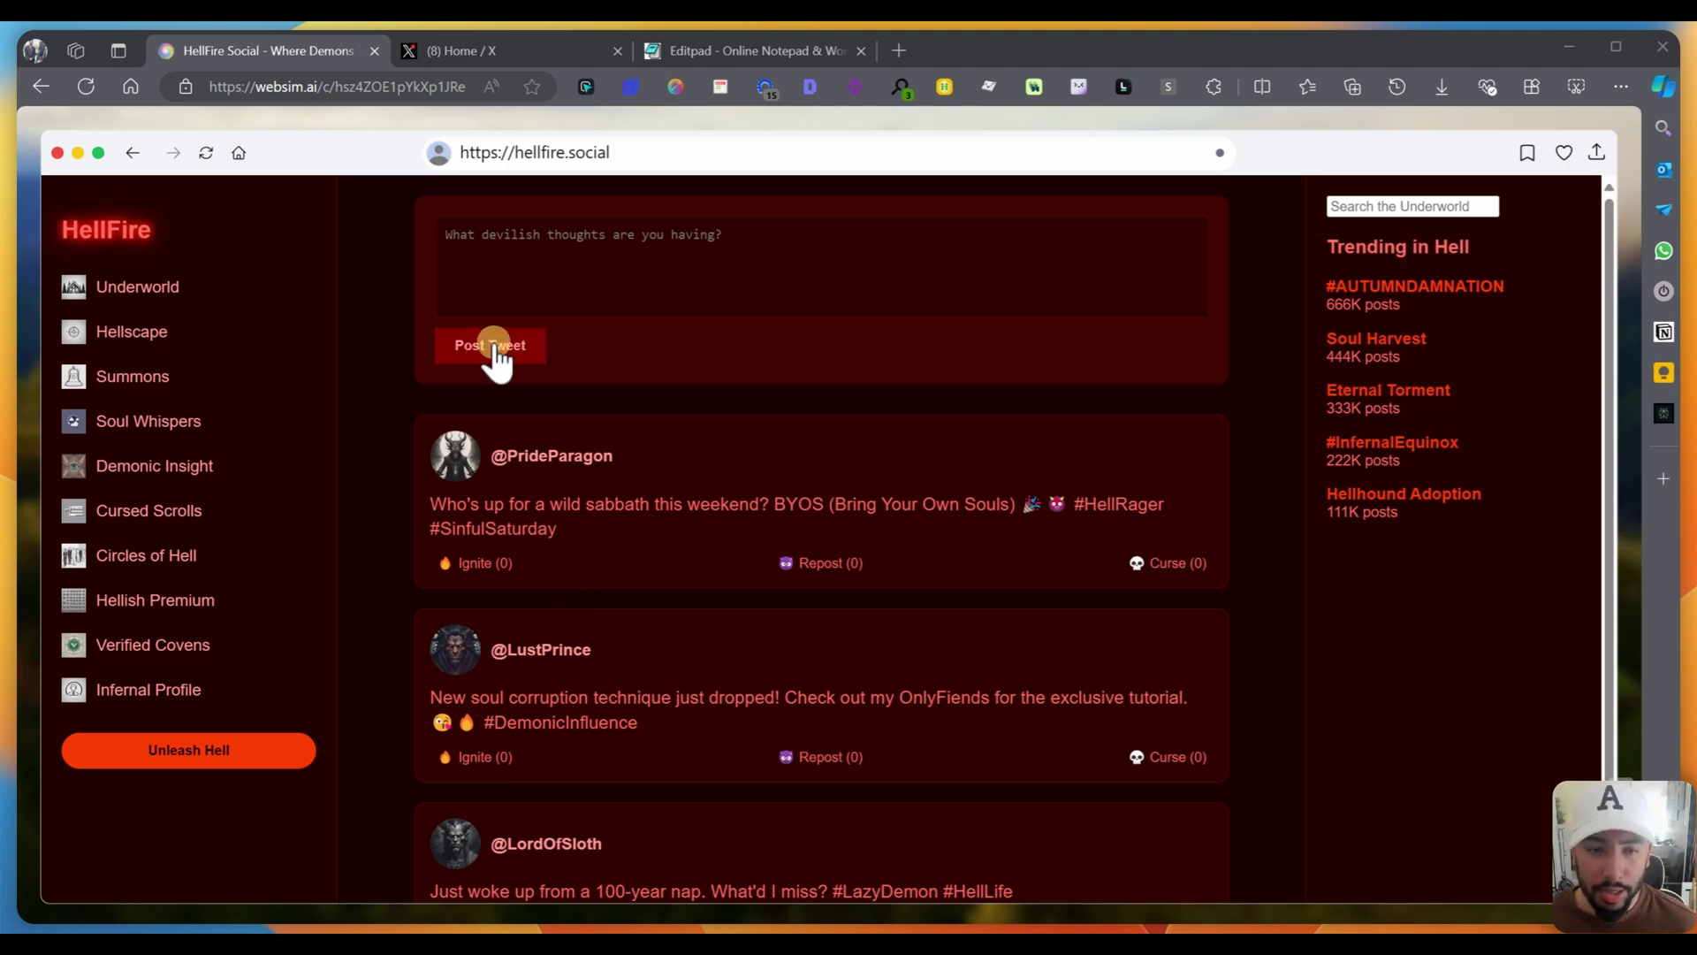
Step: Post the tweet 'hows it going devlers' to the HellFire Social feed
left_click(518, 257)
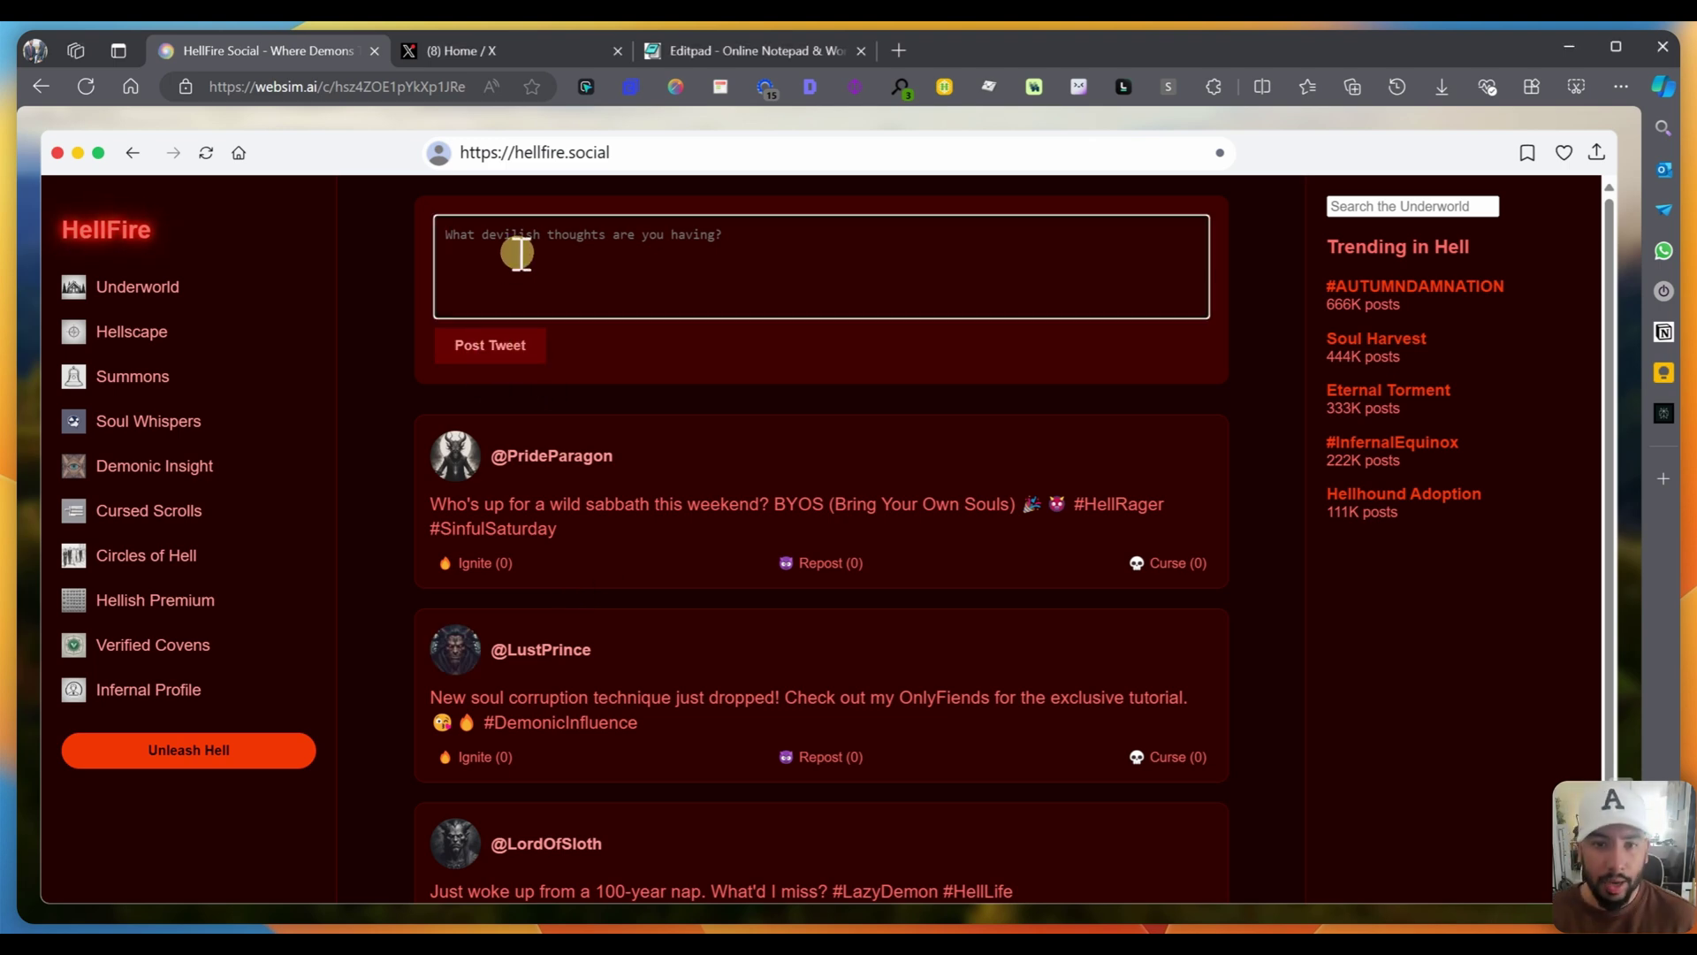
type("hows it going devlers")
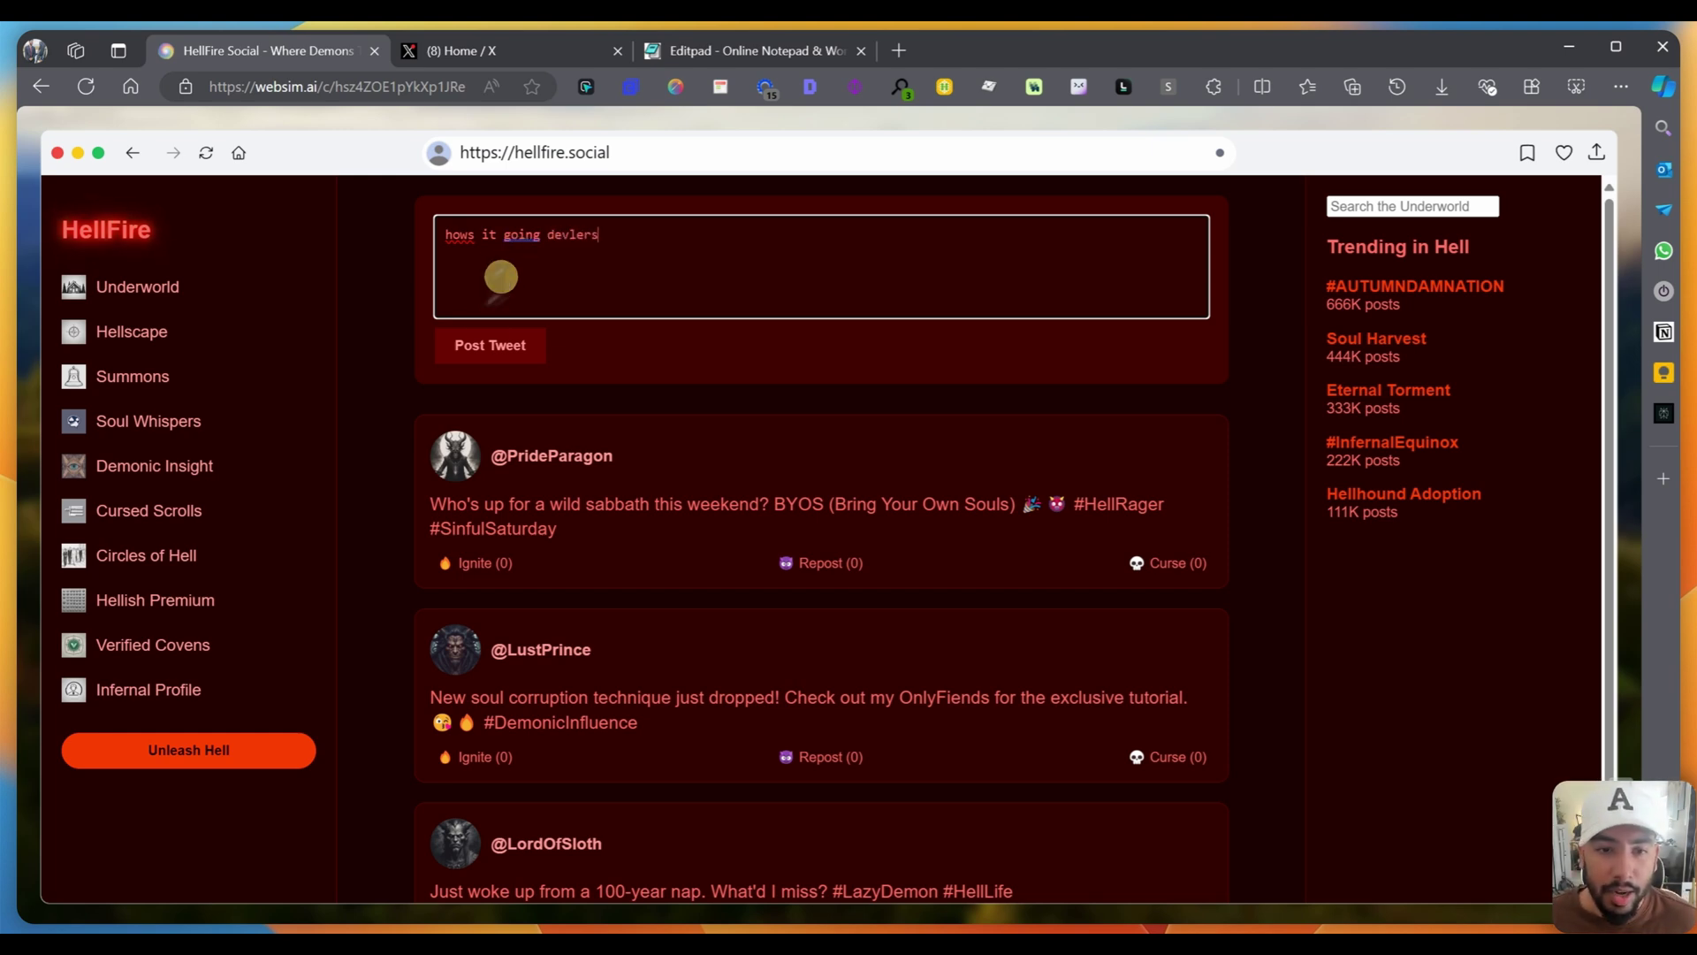
left_click(469, 354)
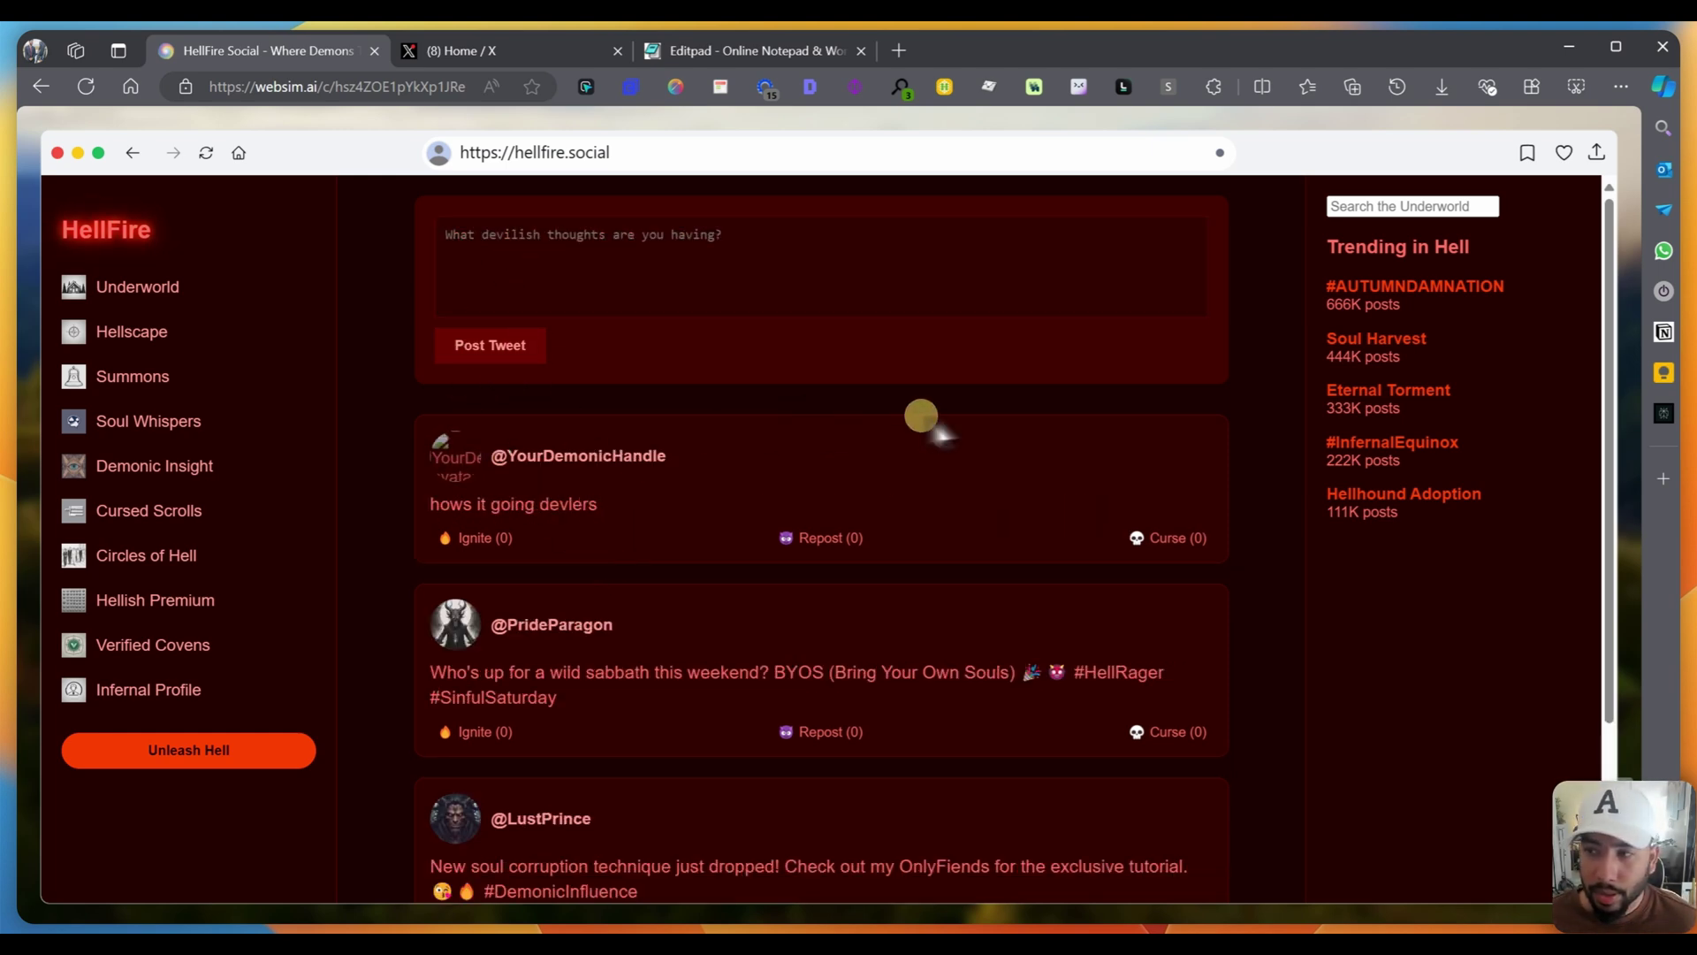
Step: Test Unleash Hell to summon the demon, then return to the websim home page
scroll(917, 417, "down", 2)
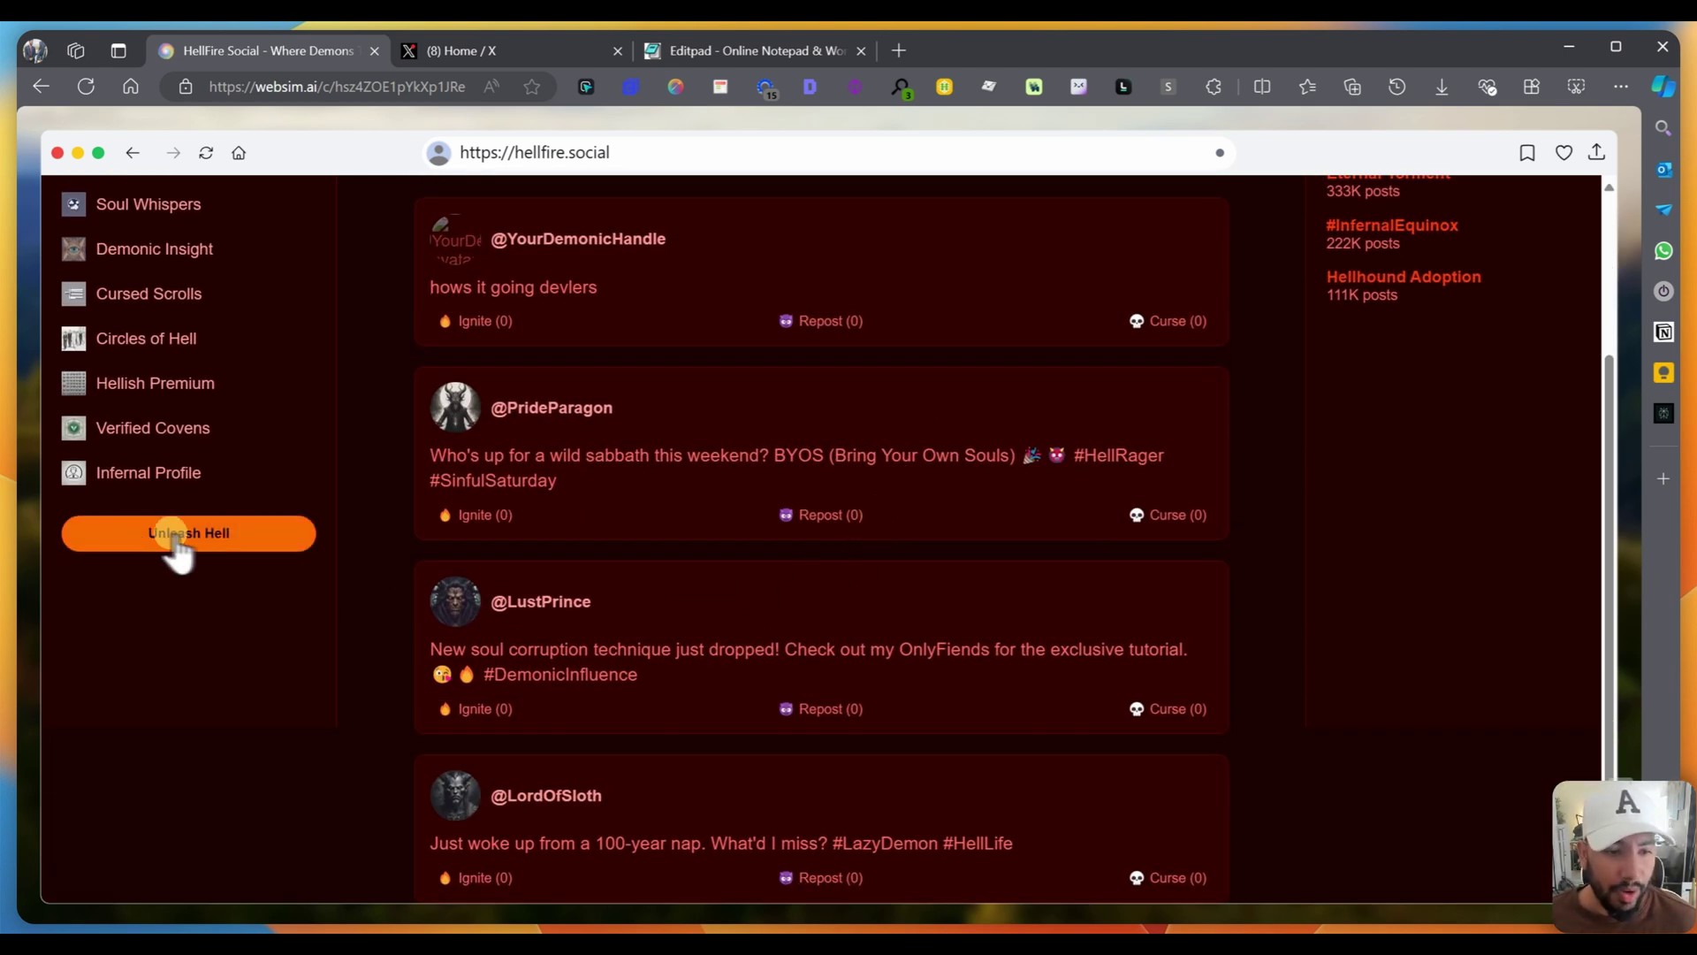
left_click(168, 536)
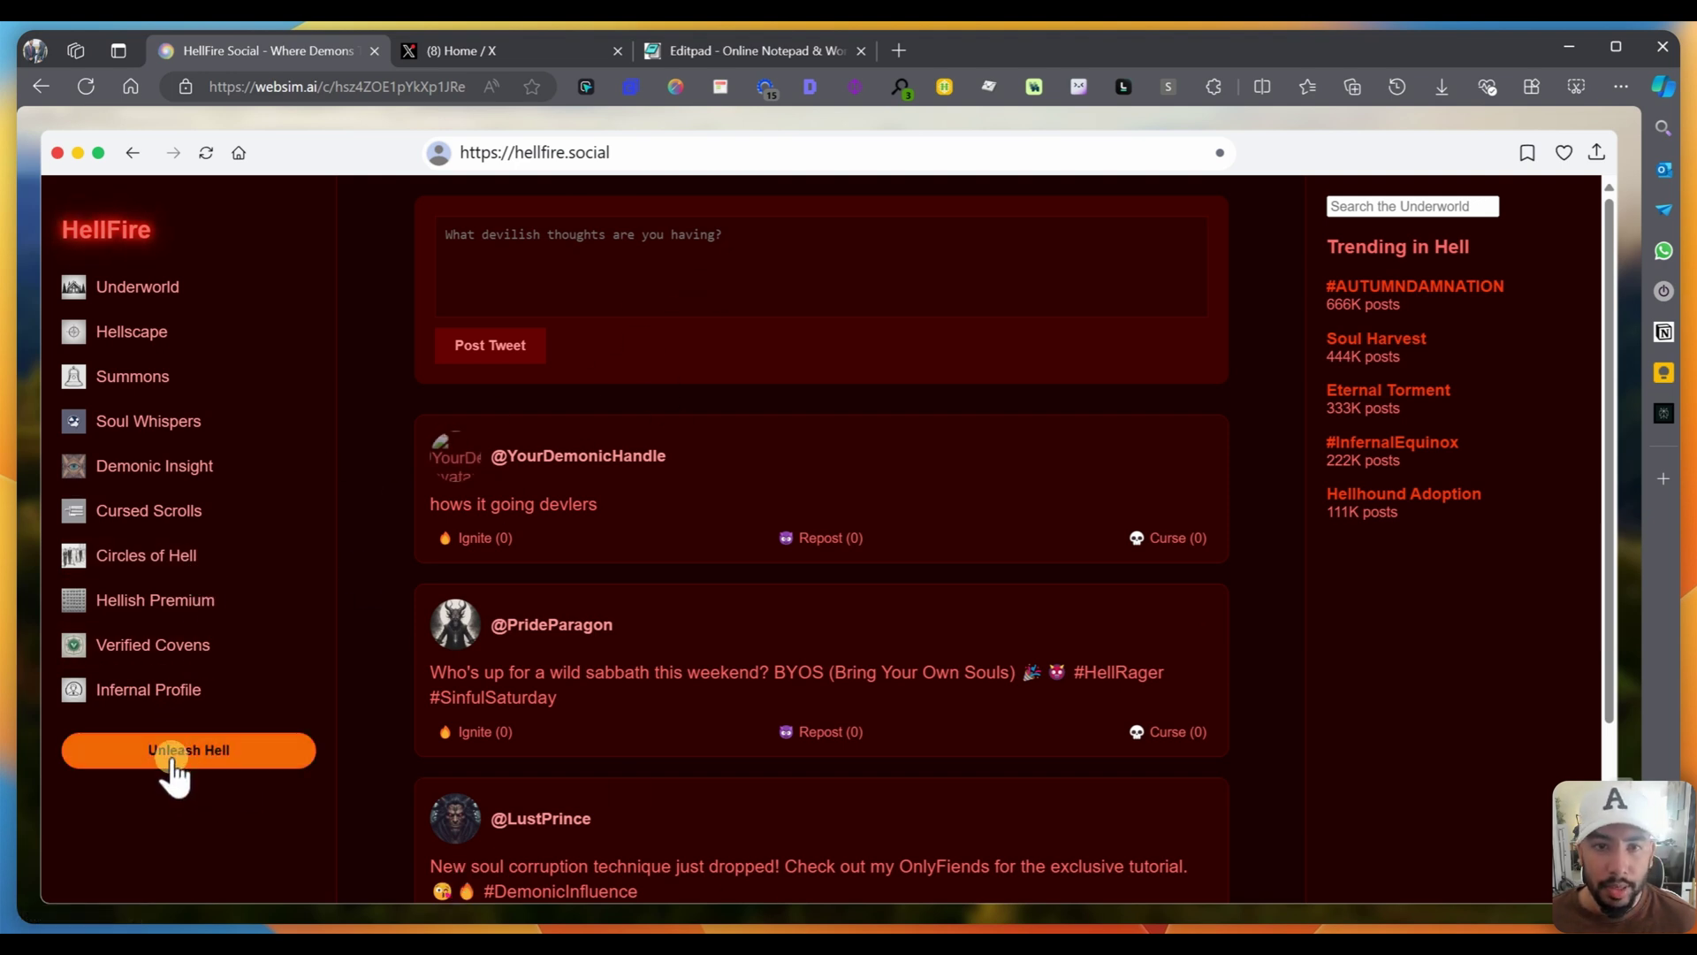
left_click(239, 152)
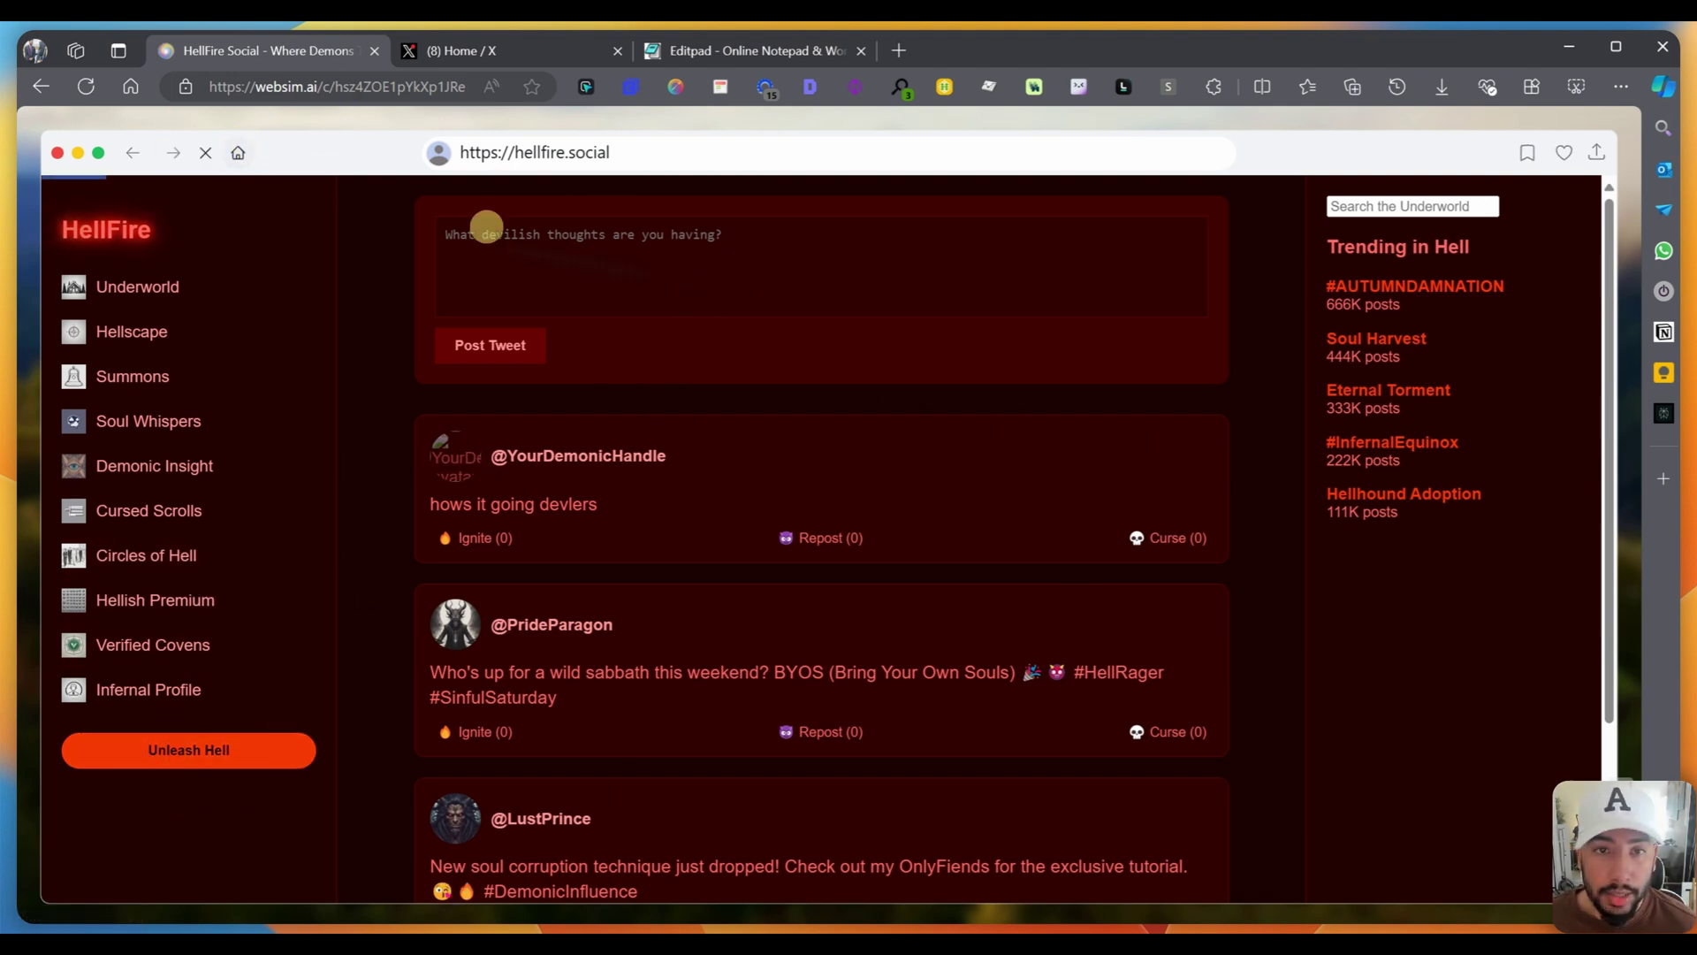
Step: Submit the prompt for a 3D three-lane driving game where coins add points and obstacles cost points
type("create a 3d driving game where the car has 3 positions to move as it goes forward, left middle and right, and there are coins where if collected you get more points, obstacles are meant to be avoided, if hit, you lose points")
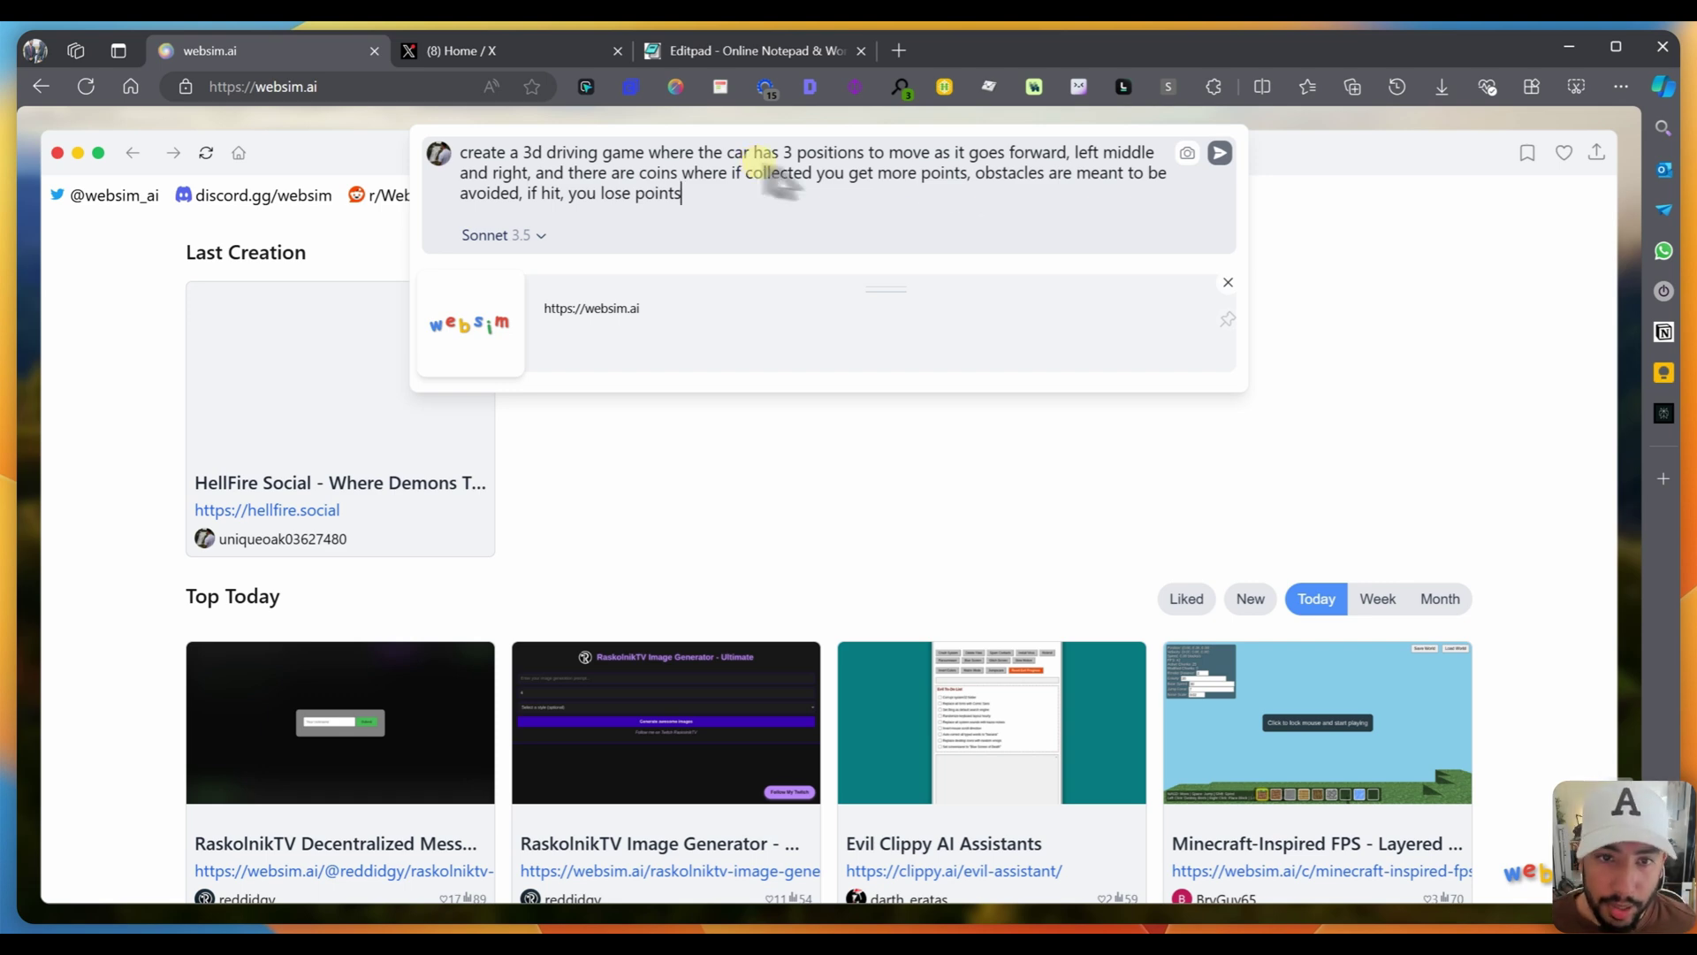
key("Return")
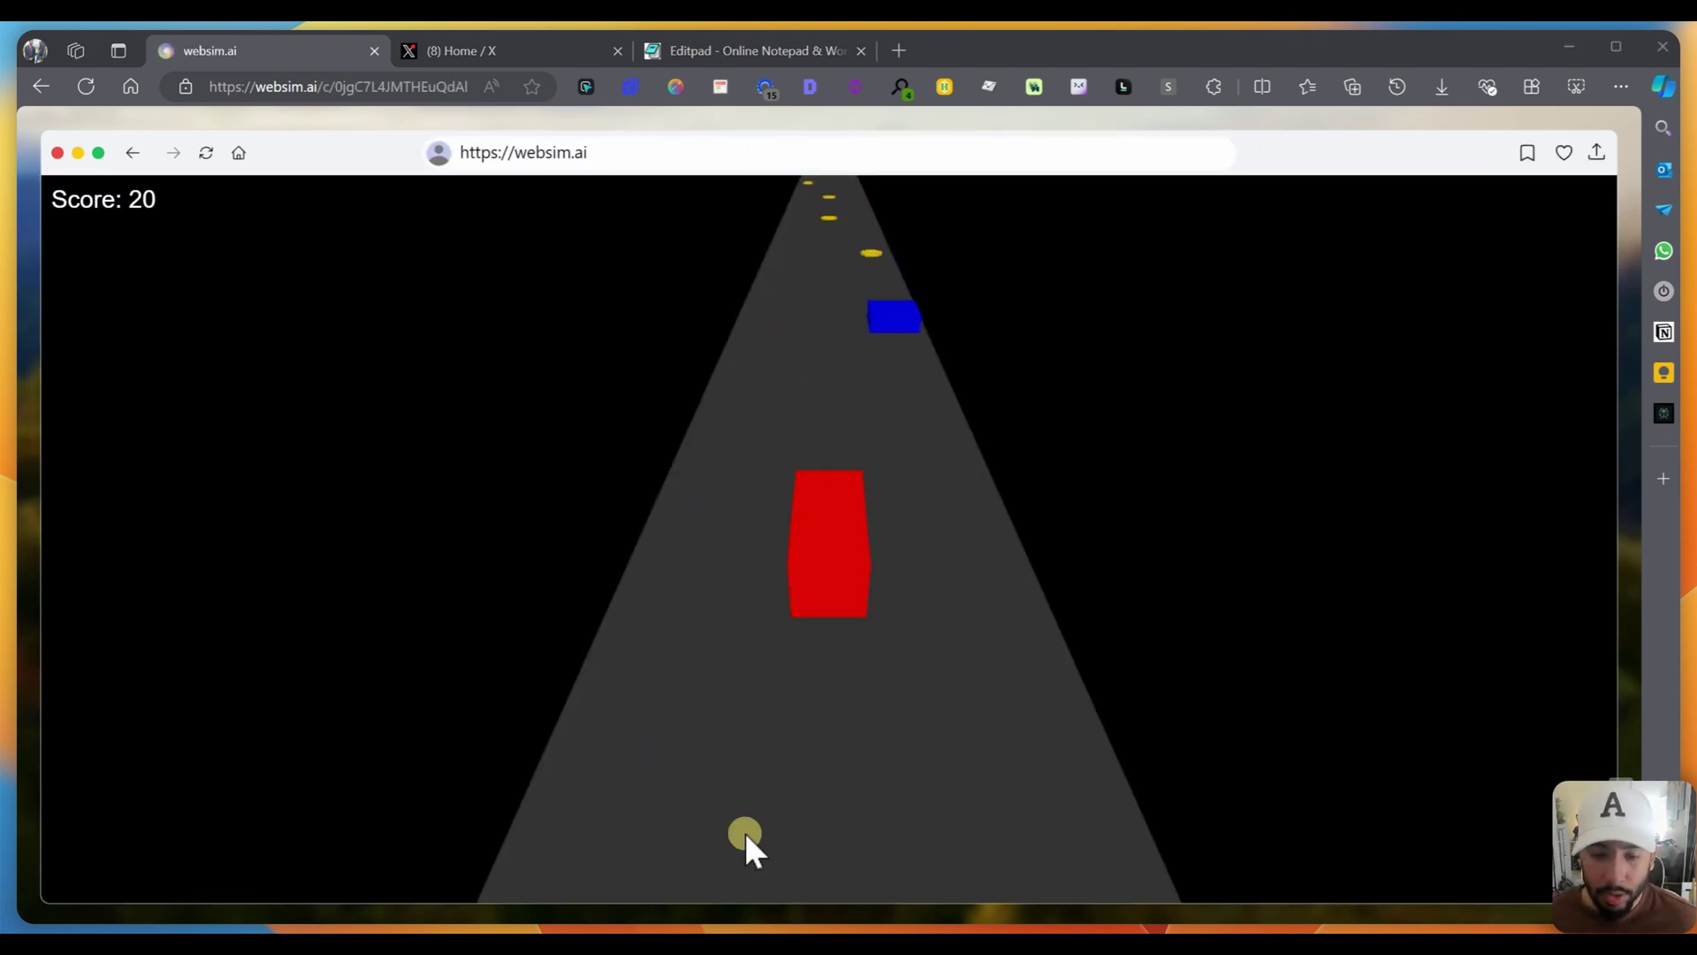
Step: Steer the car between lanes until Game Over at -530, then choose Play Again
left_click(815, 598)
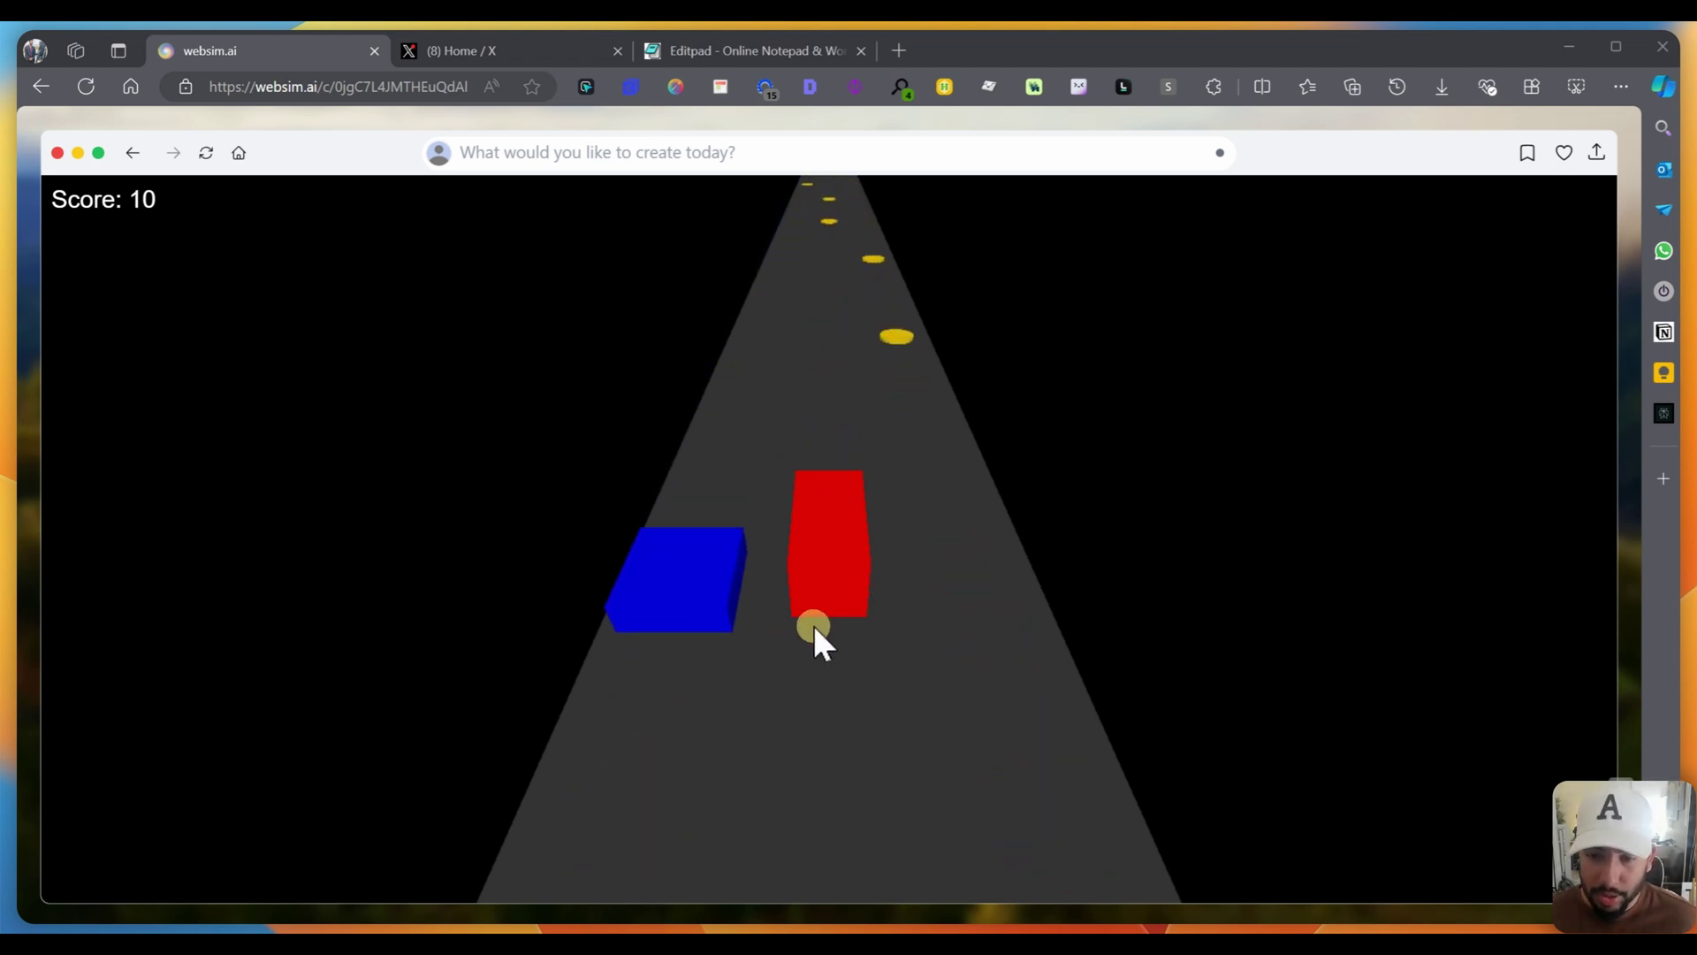
left_click(856, 543)
key("Left")
key("Right")
key("Right")
key("Left")
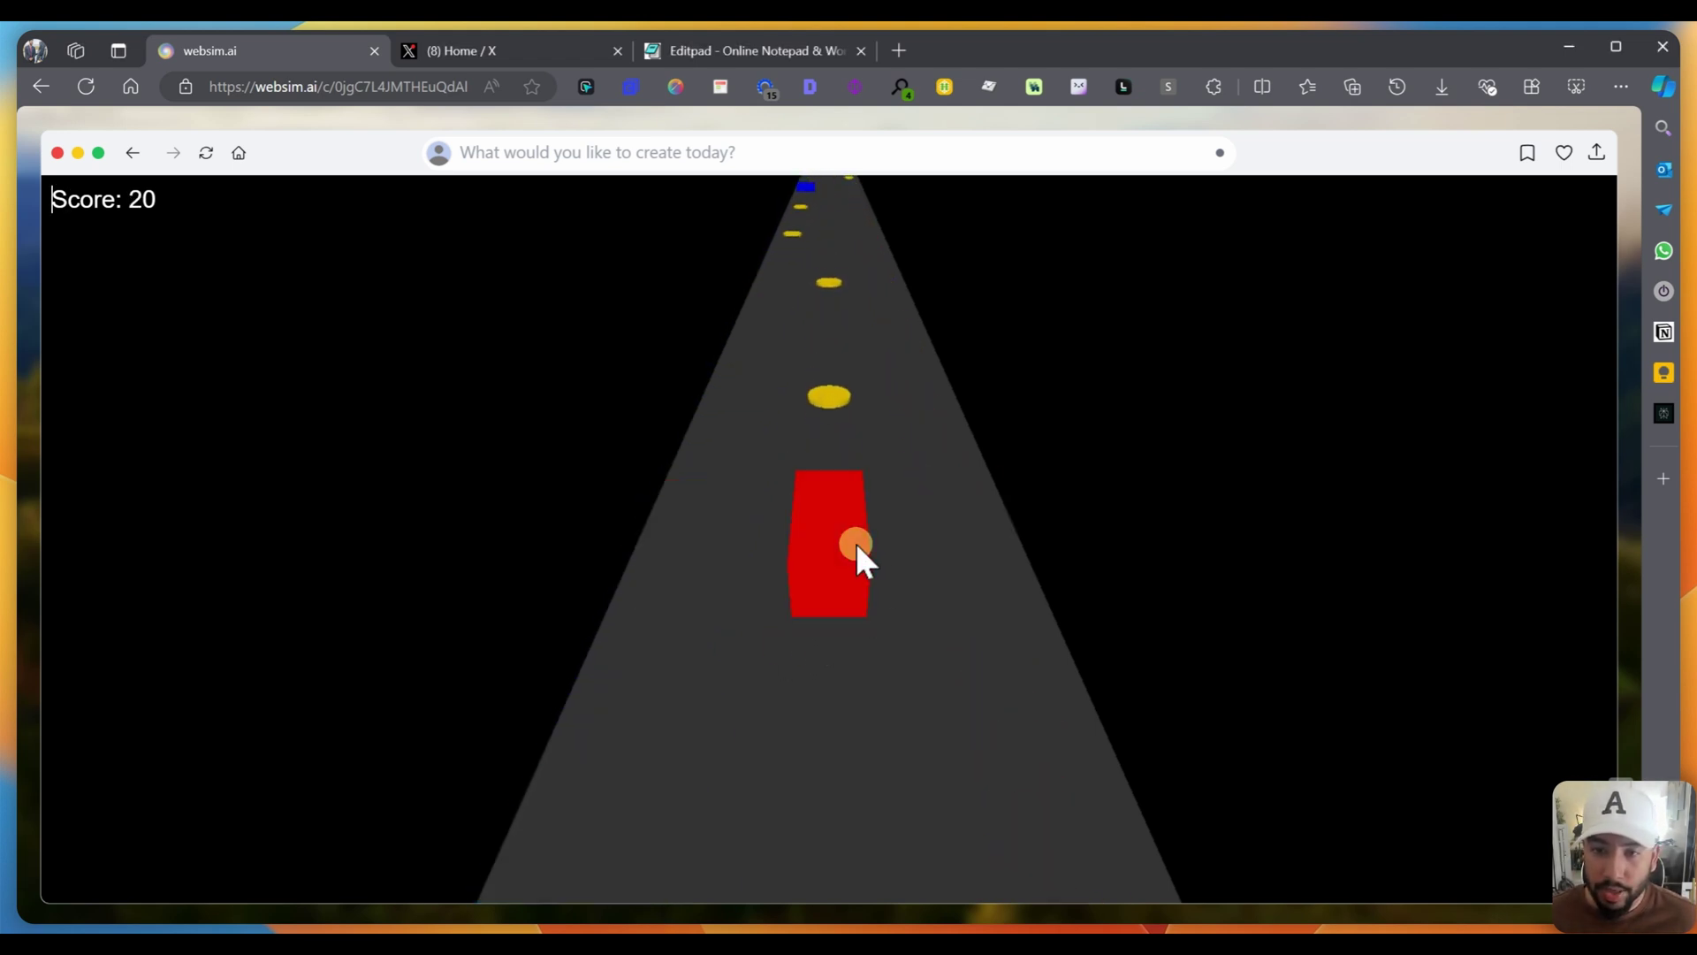
key("Left")
key("Right")
key("Left")
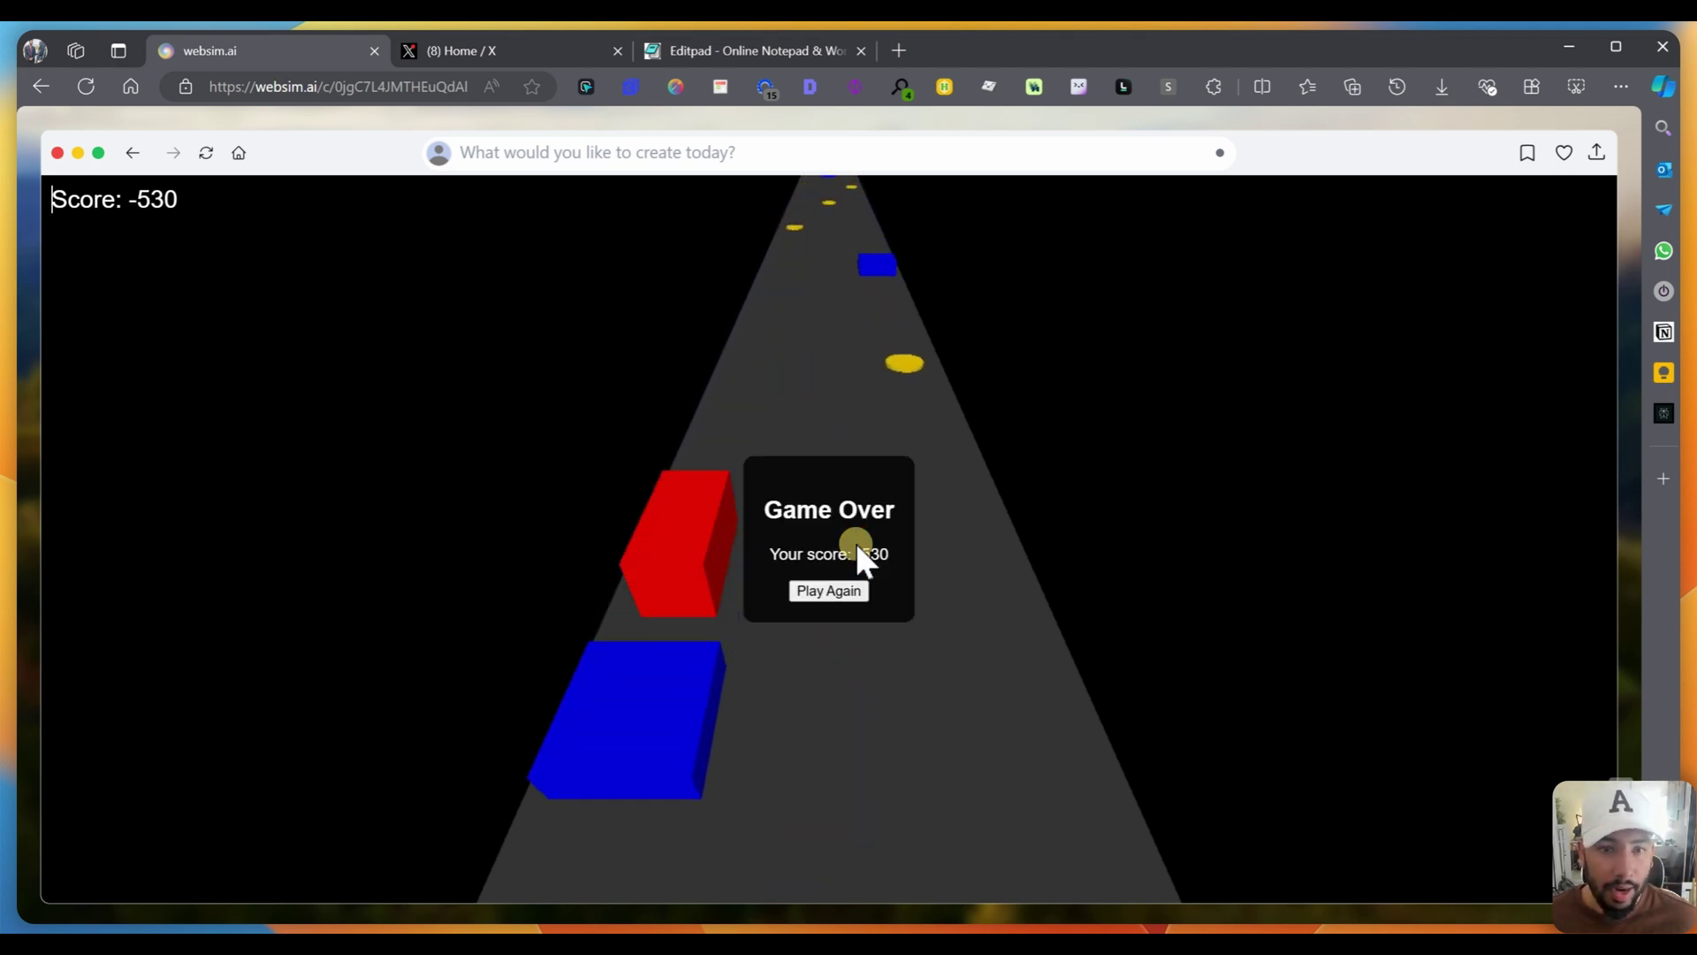
key("Right")
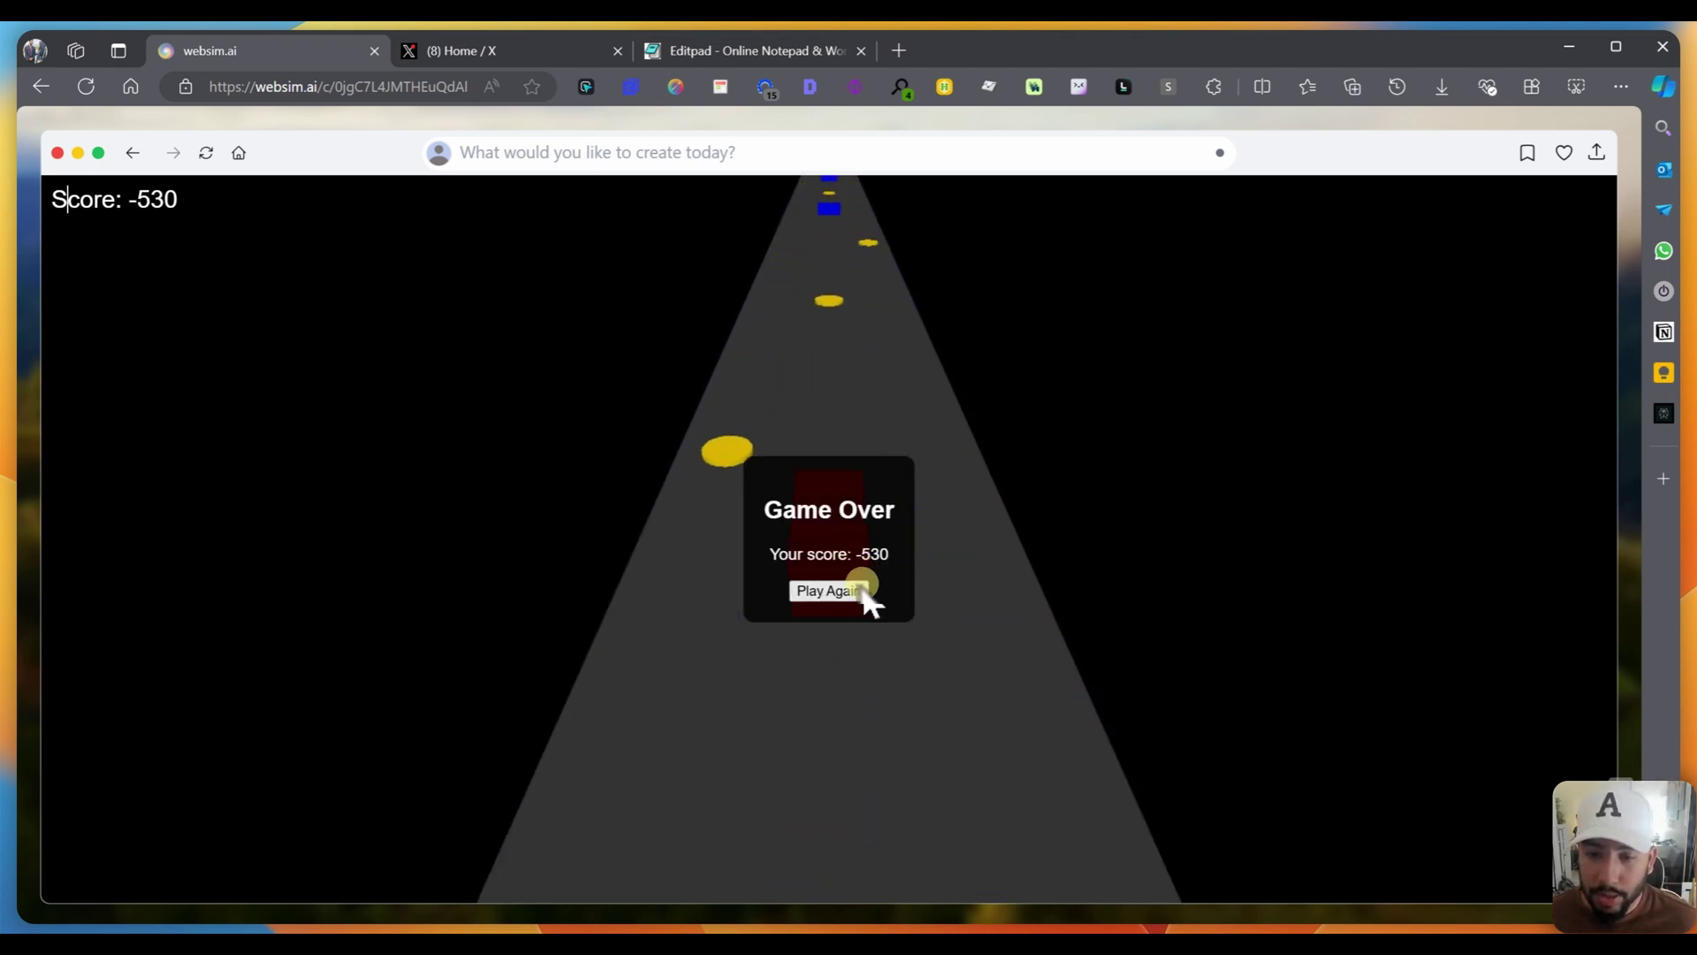
left_click(831, 591)
Step: Request a space background, Ferrari-style car and jungle road with trees for the driving game
left_click(525, 157)
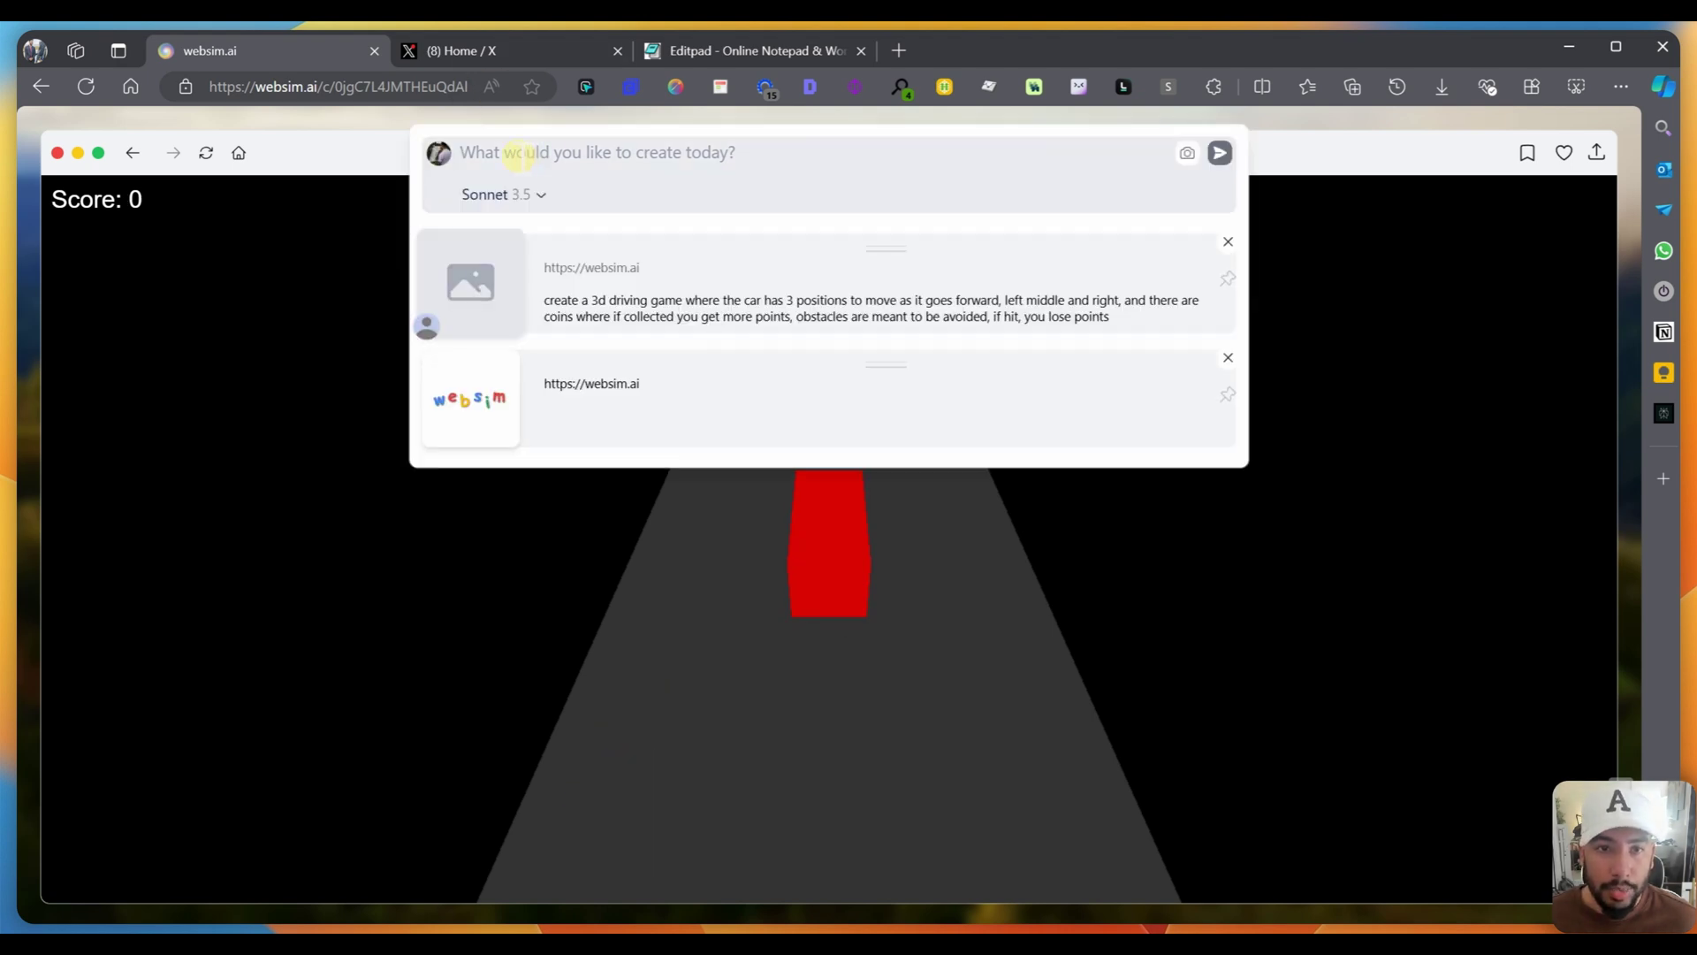
type("- add space background and make the car look like a Ferrari - make the road look like a road in the jungle add trees as background")
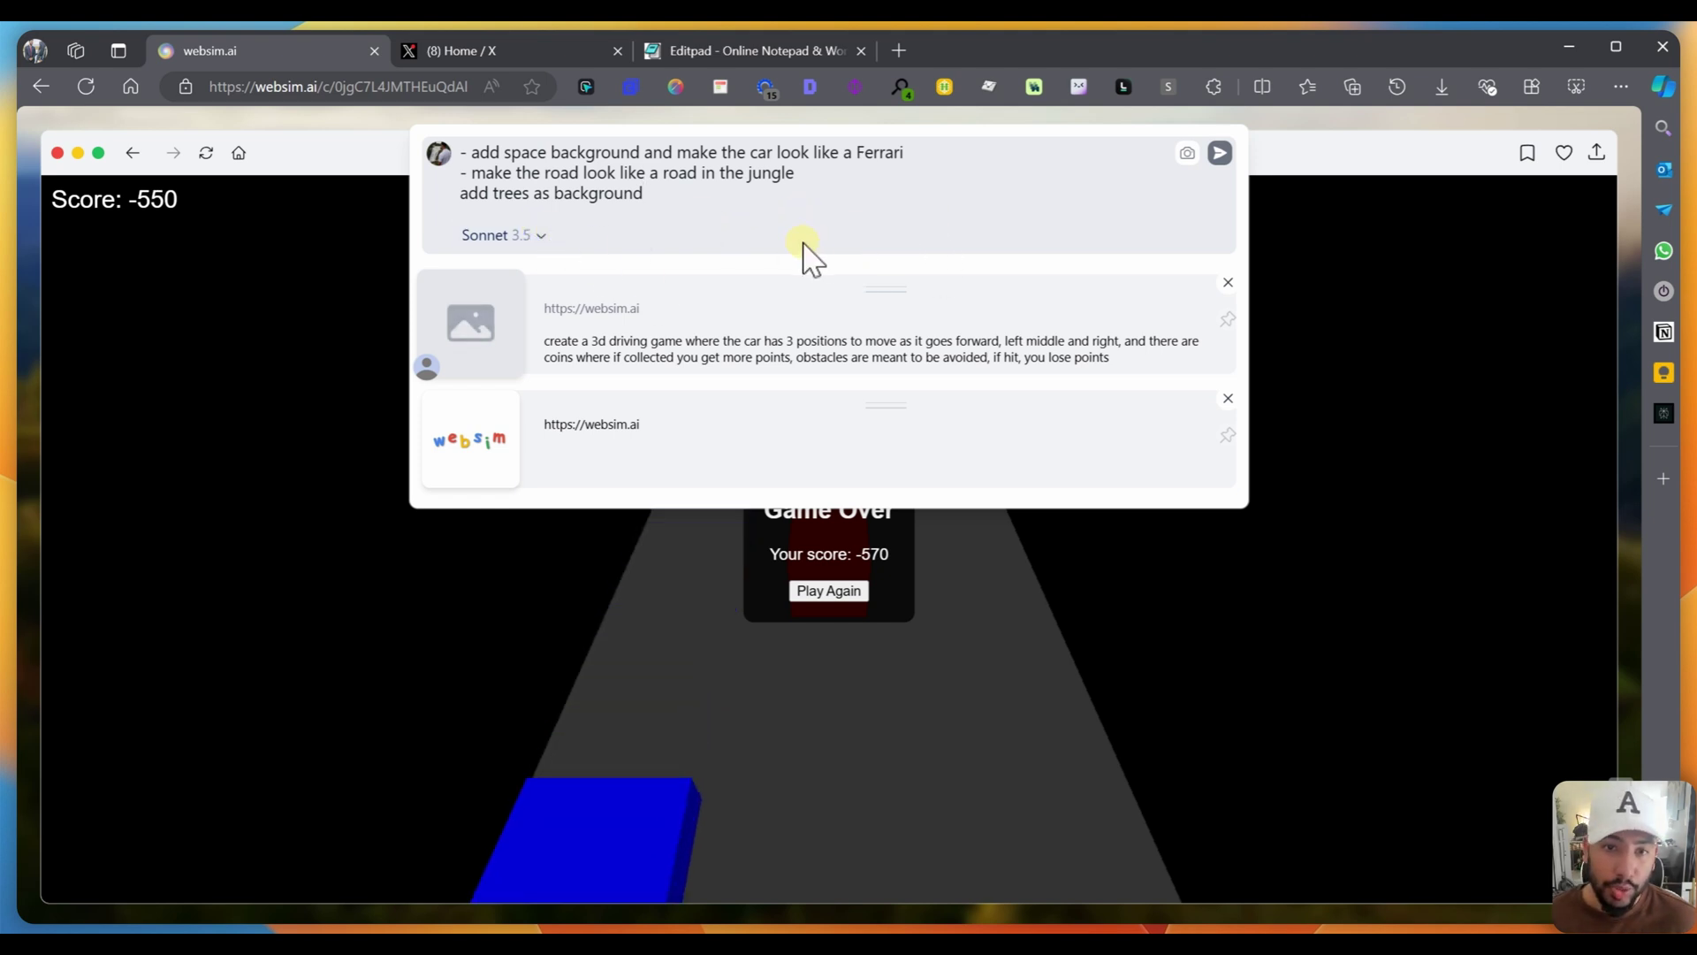
key("Return")
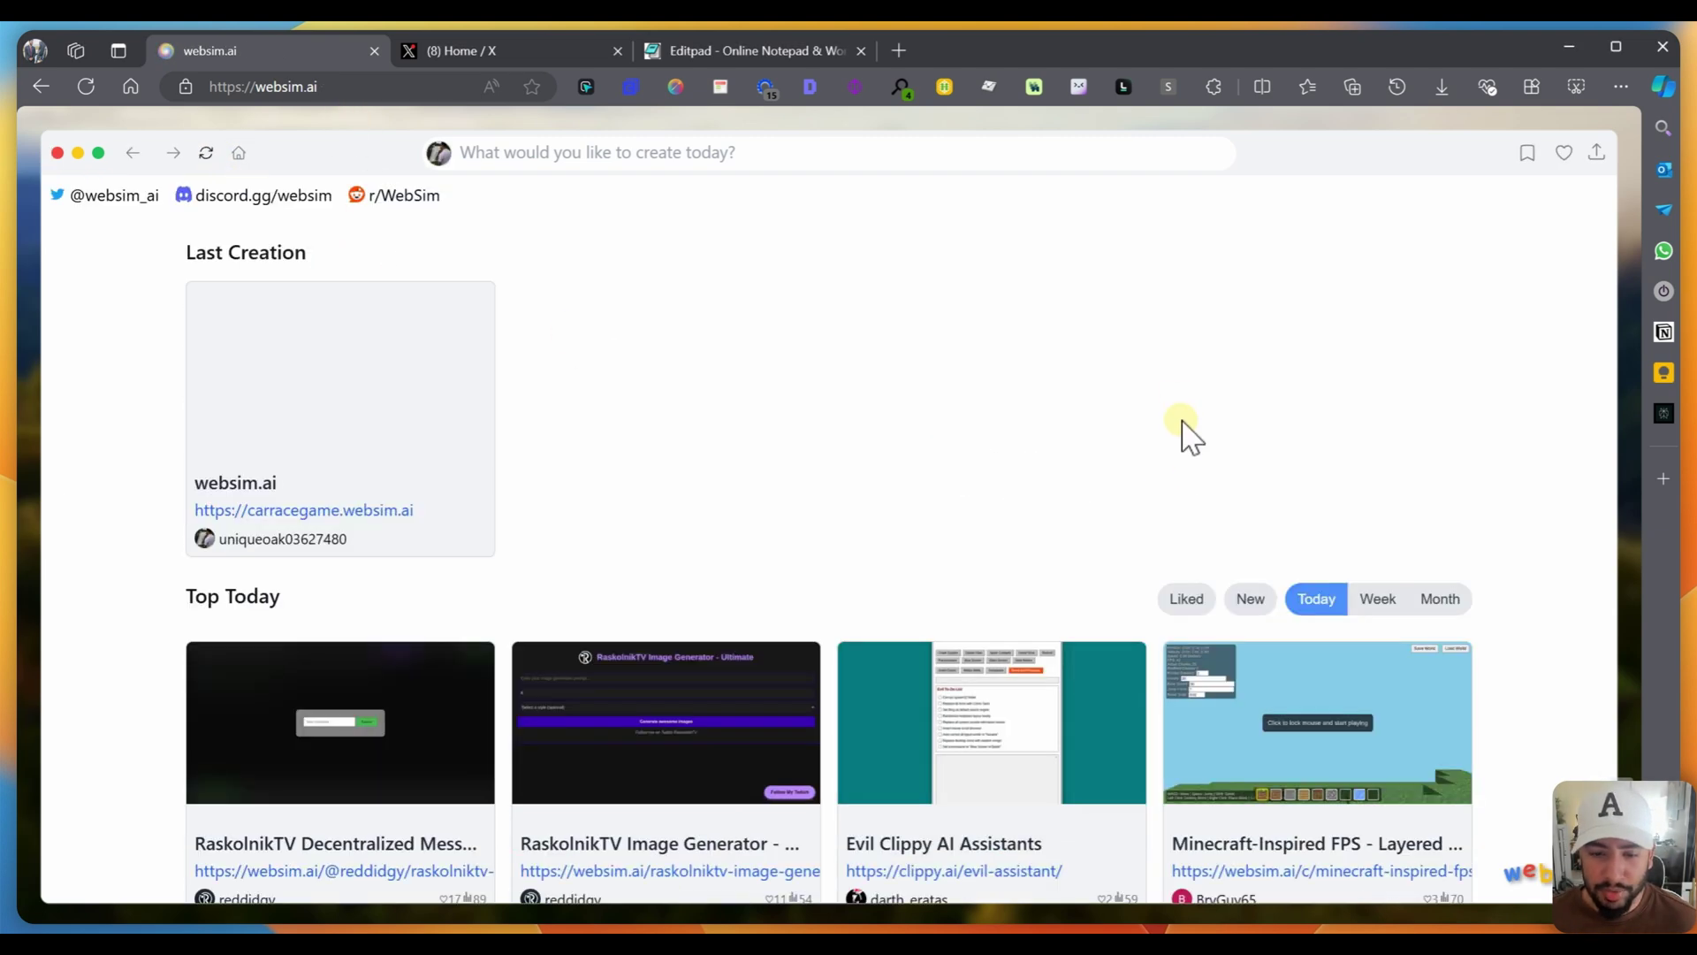
Step: Open the WebSim OS X Mohave and Miami community creations in new tabs
scroll(1132, 372, "down", 5)
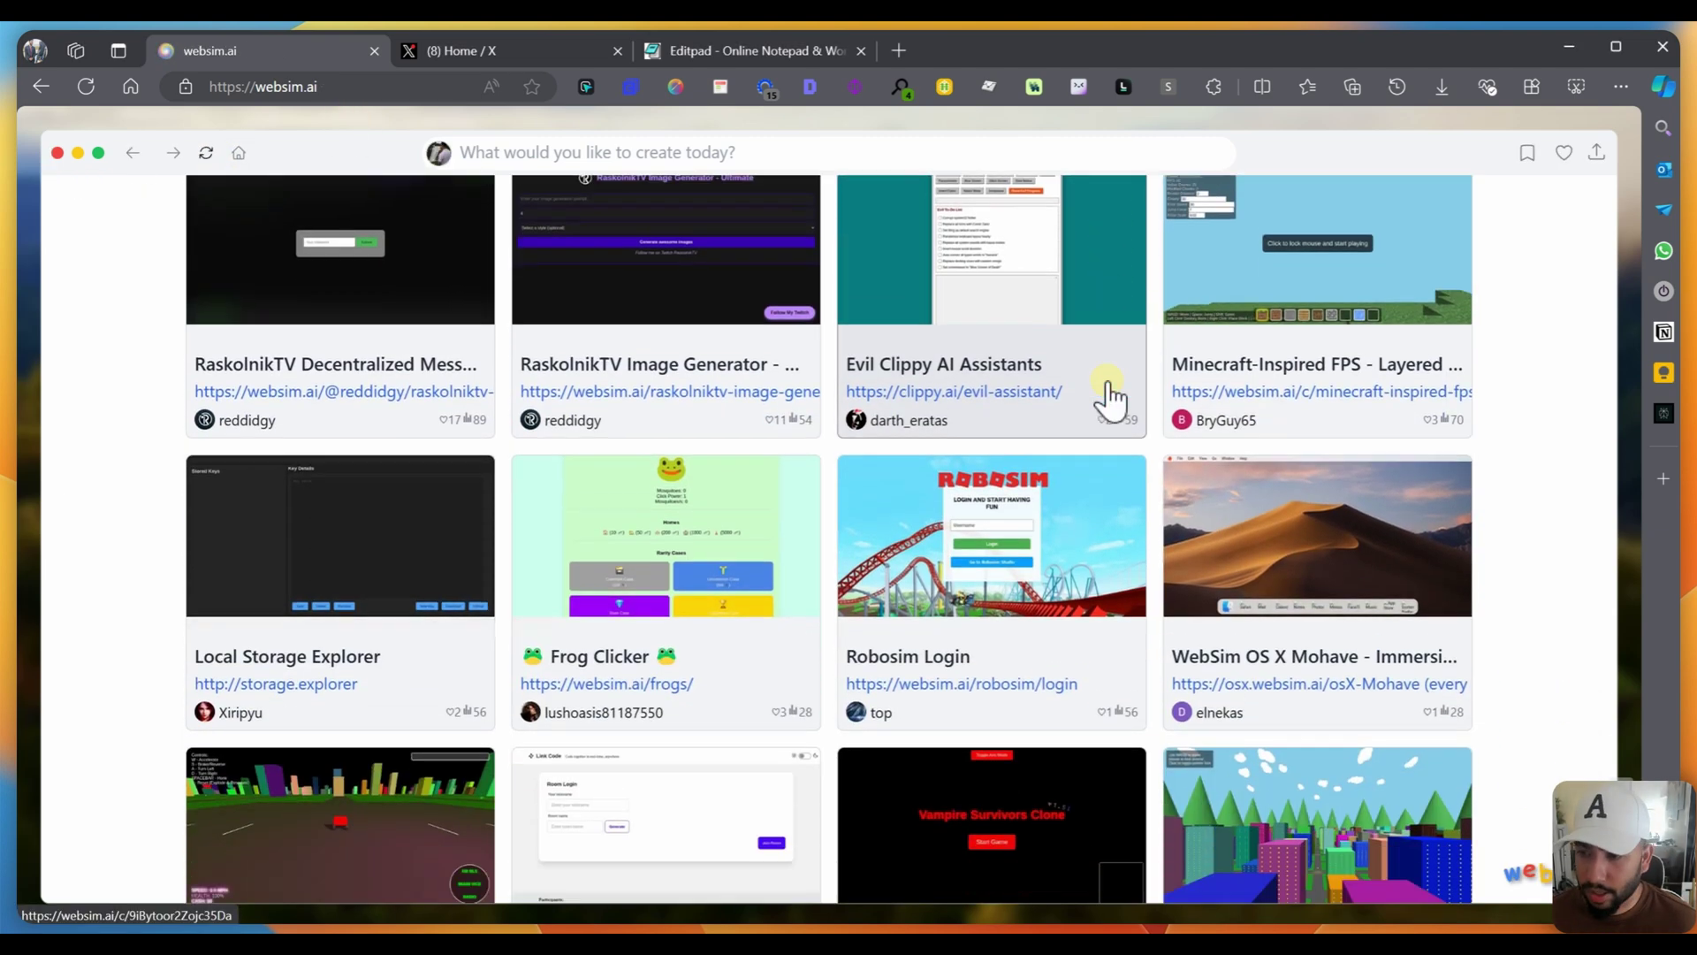
right_click(1249, 444)
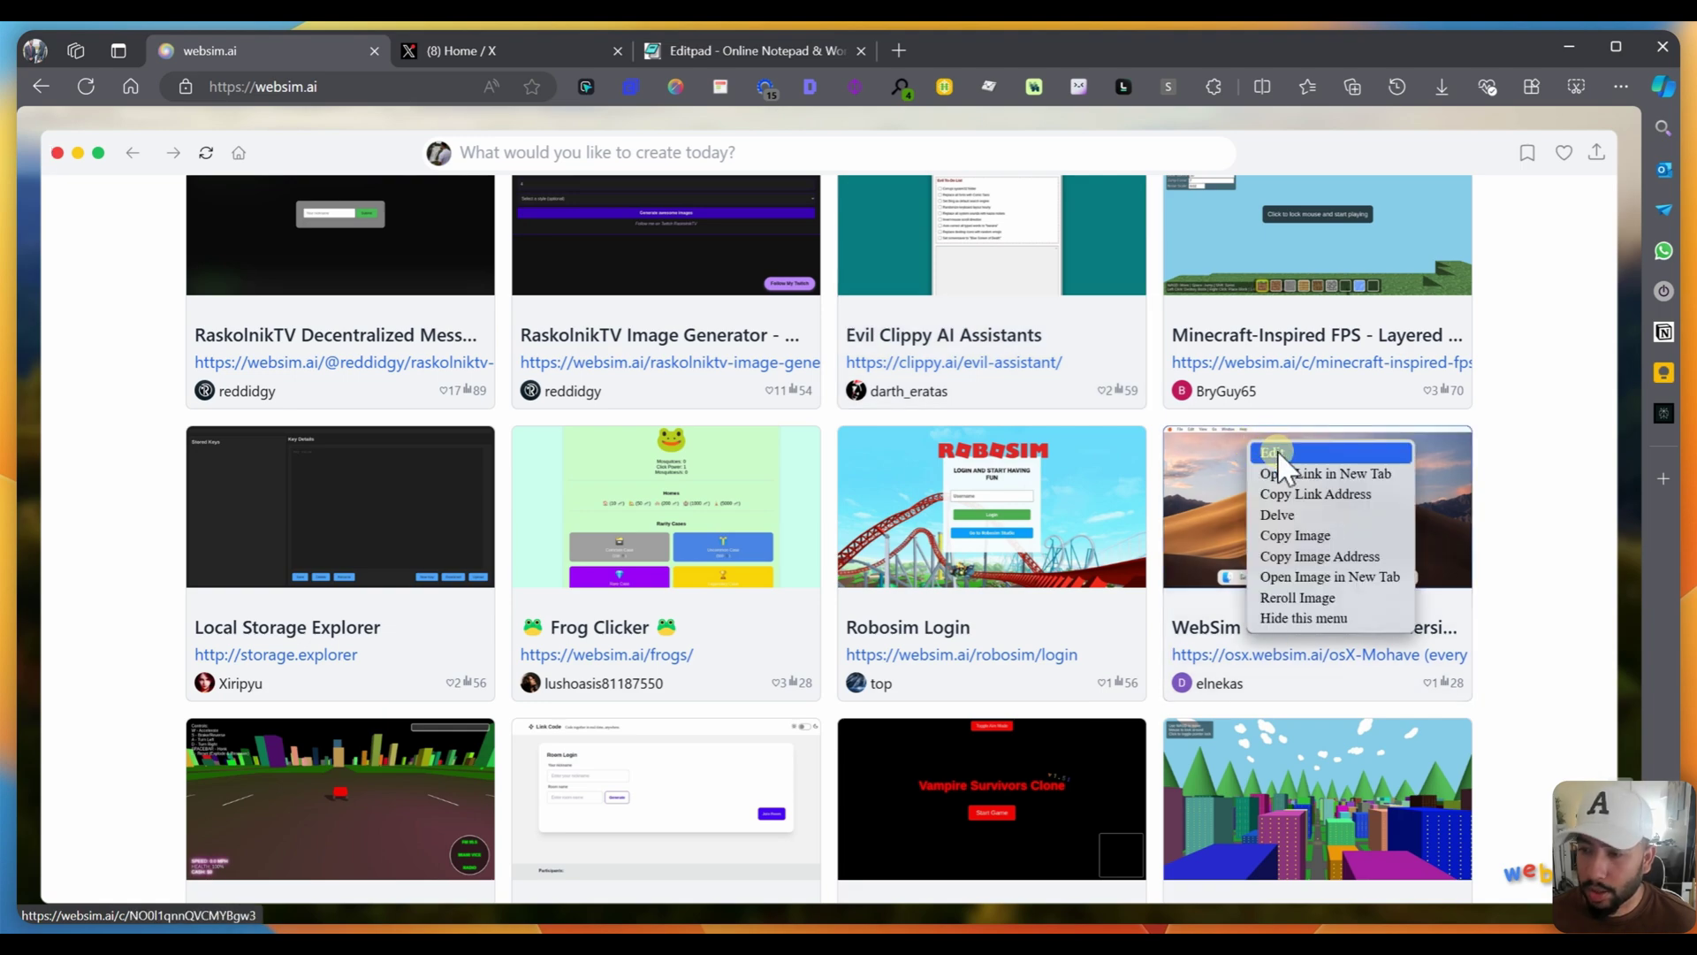
left_click(1406, 477)
left_click(232, 50)
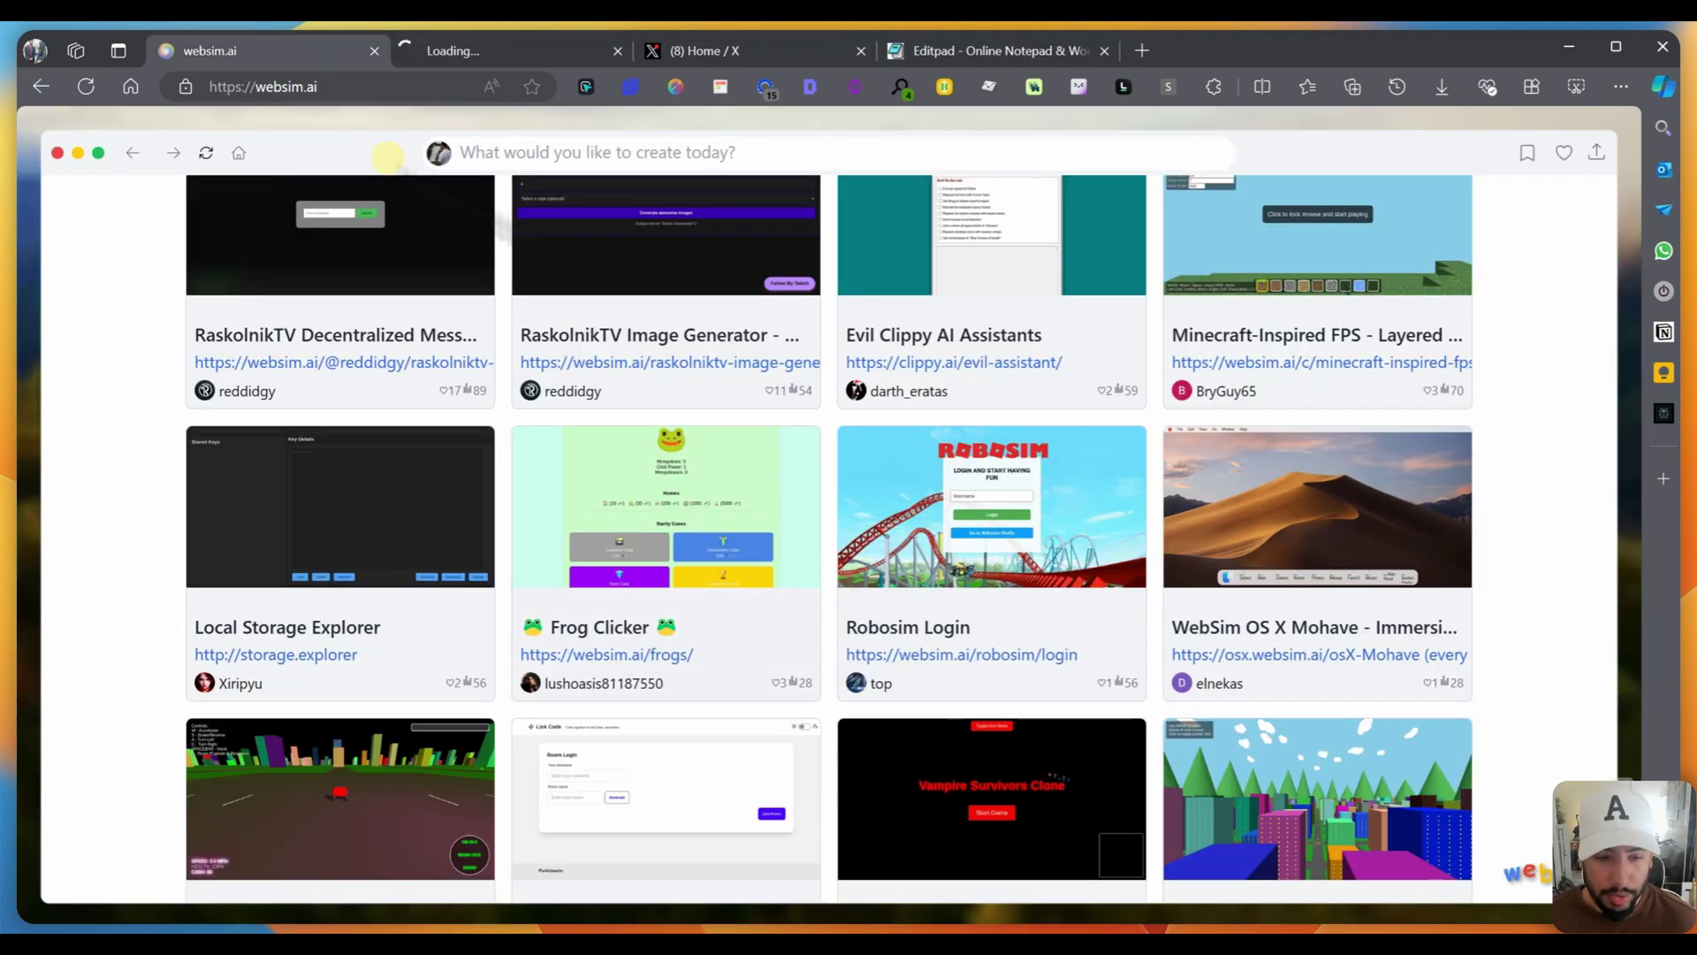
scroll(928, 644, "down", 3)
left_click(357, 543)
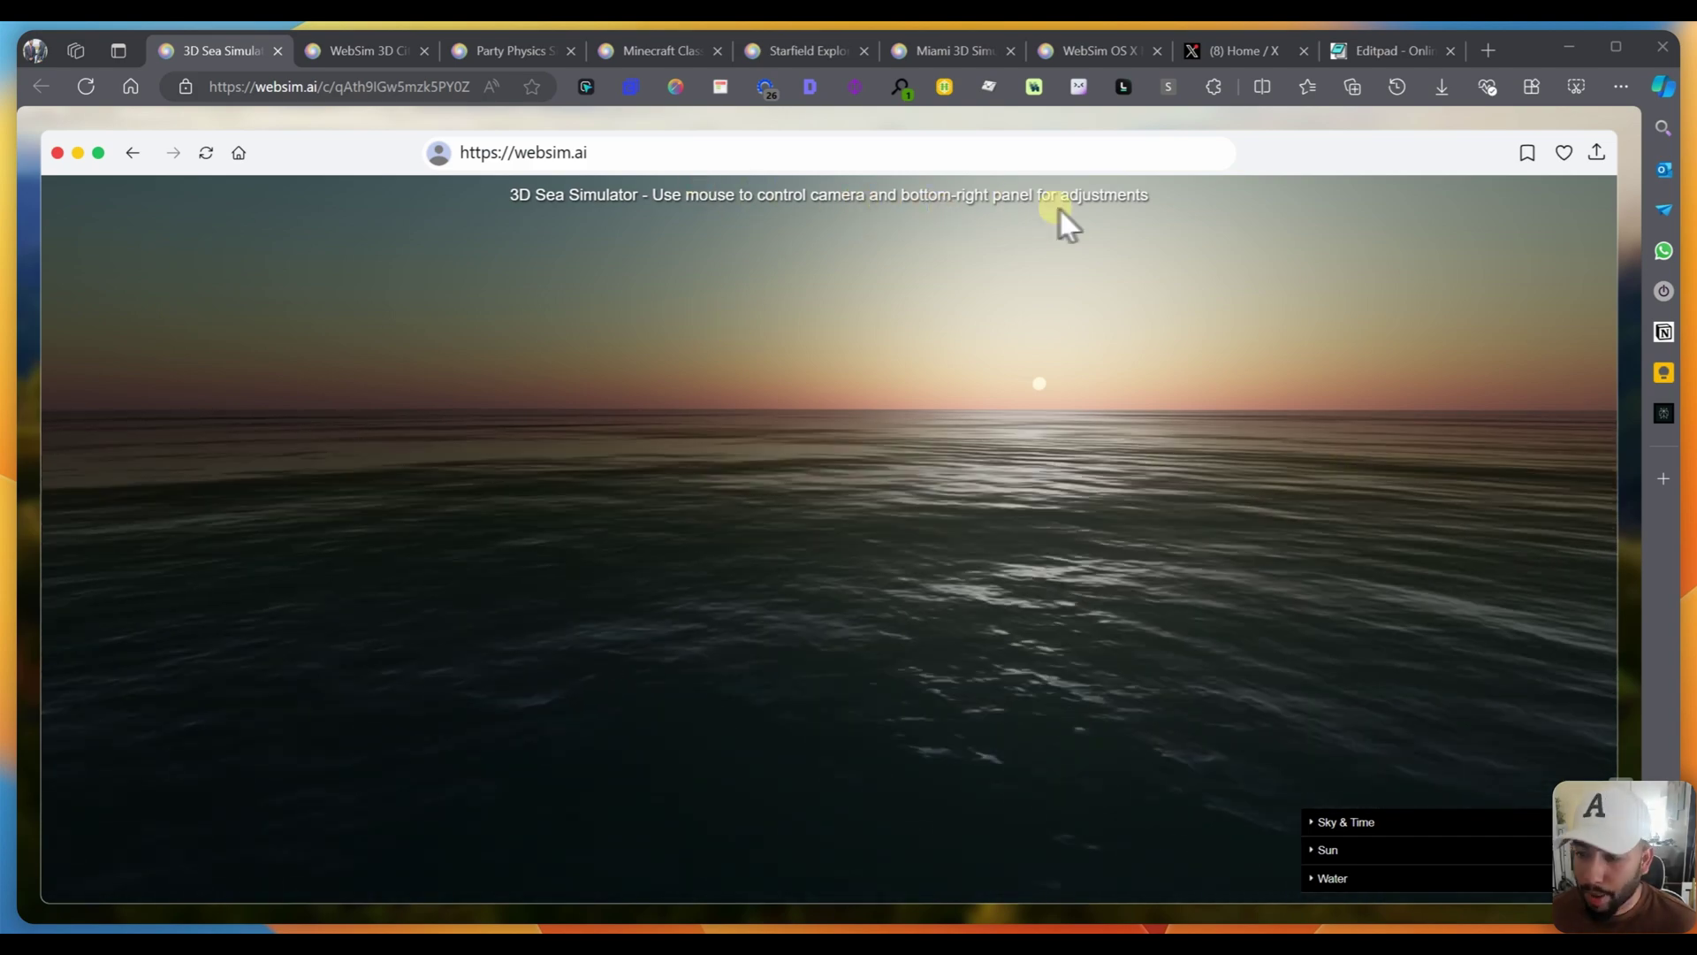
Step: Orbit the sea camera and raise the Sun Elevation in Sky & Time to 9.3
left_click_drag(1306, 733, 869, 232)
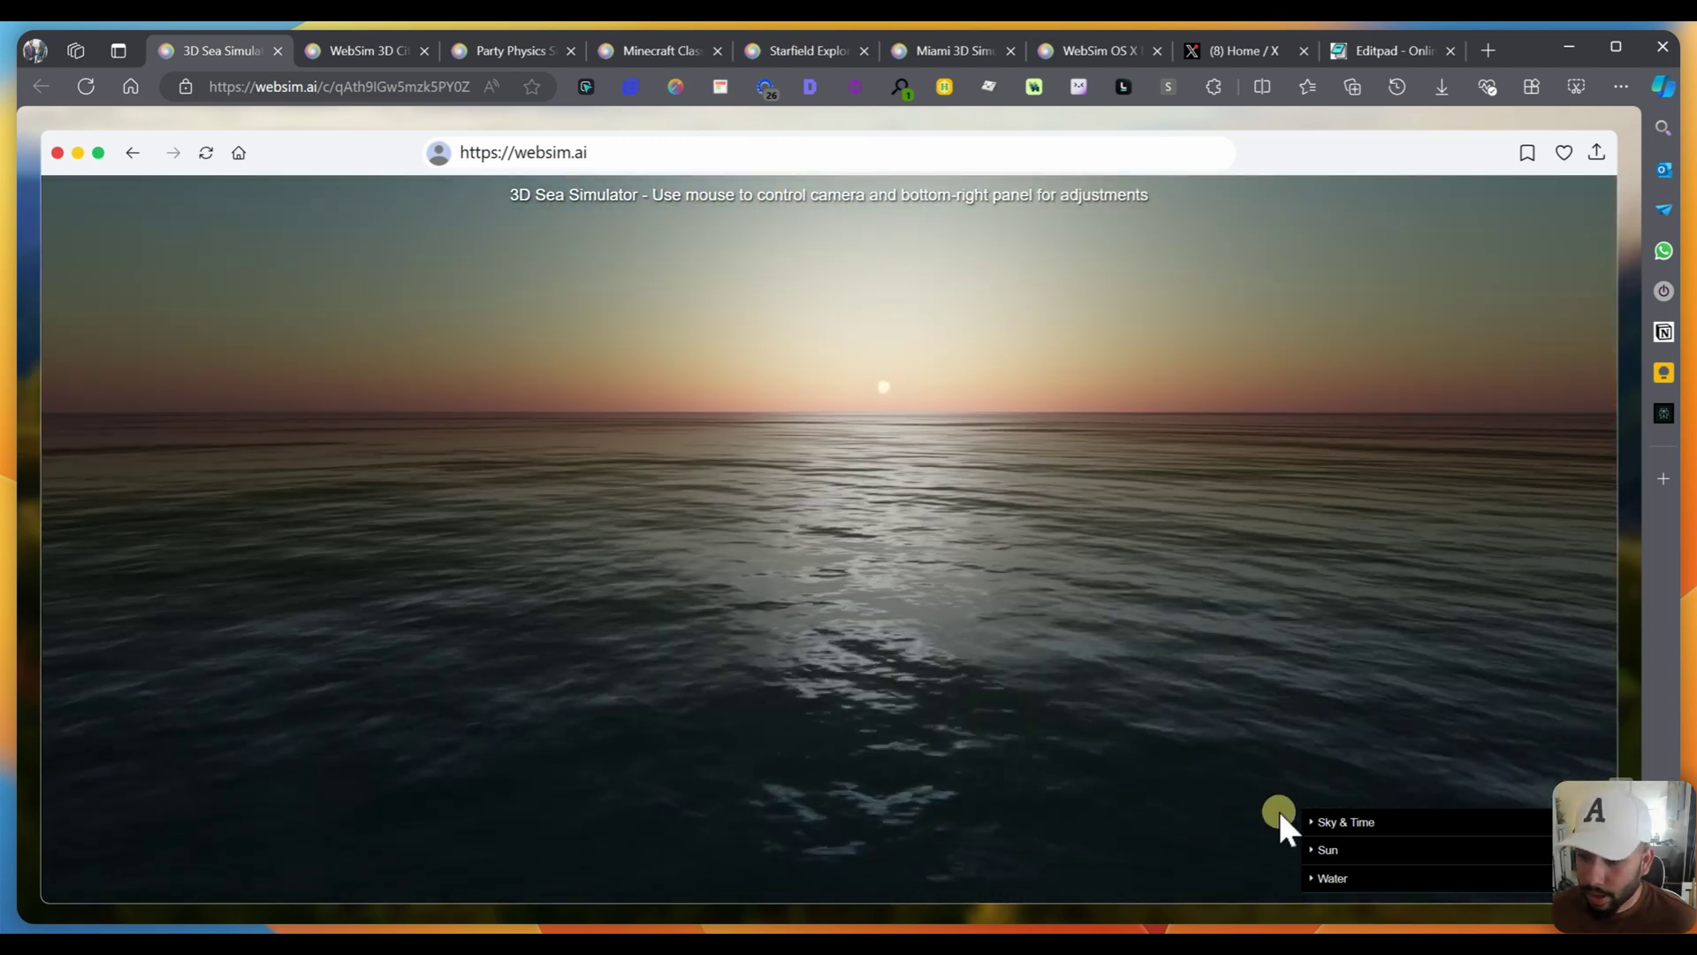
left_click(1326, 822)
left_click_drag(1449, 767, 1478, 818)
Step: Close the Sea Simulator, walk forward through the 3D City, then close the 3D City tab
left_click(277, 52)
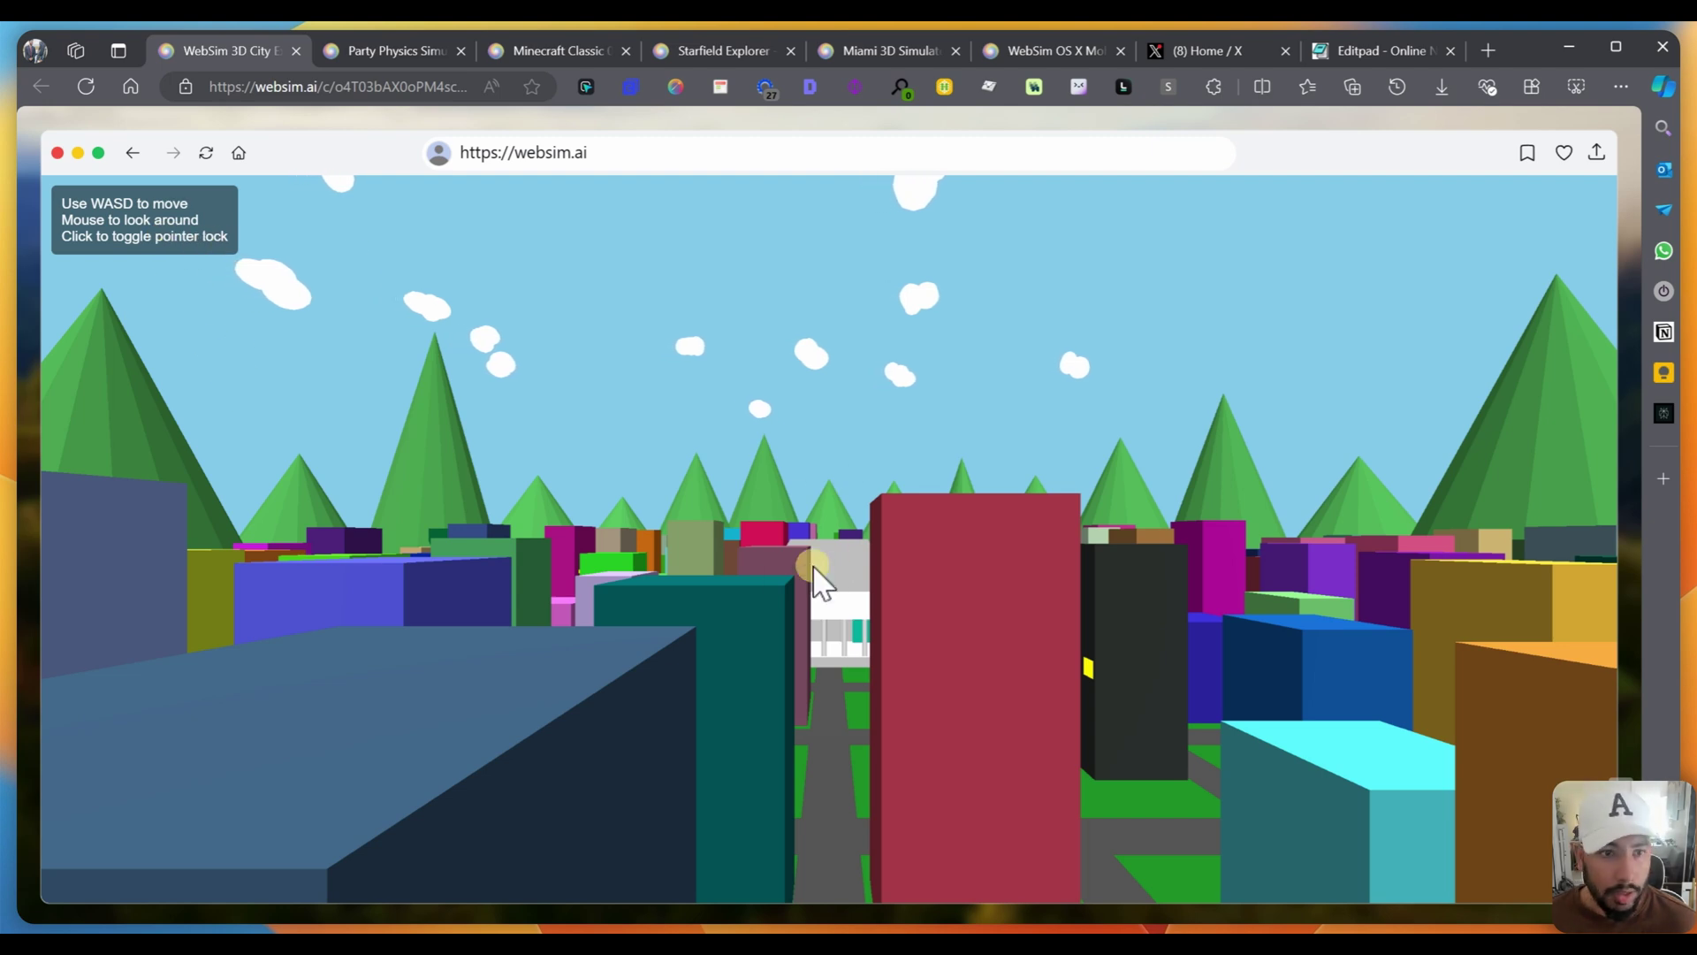
left_click(924, 468)
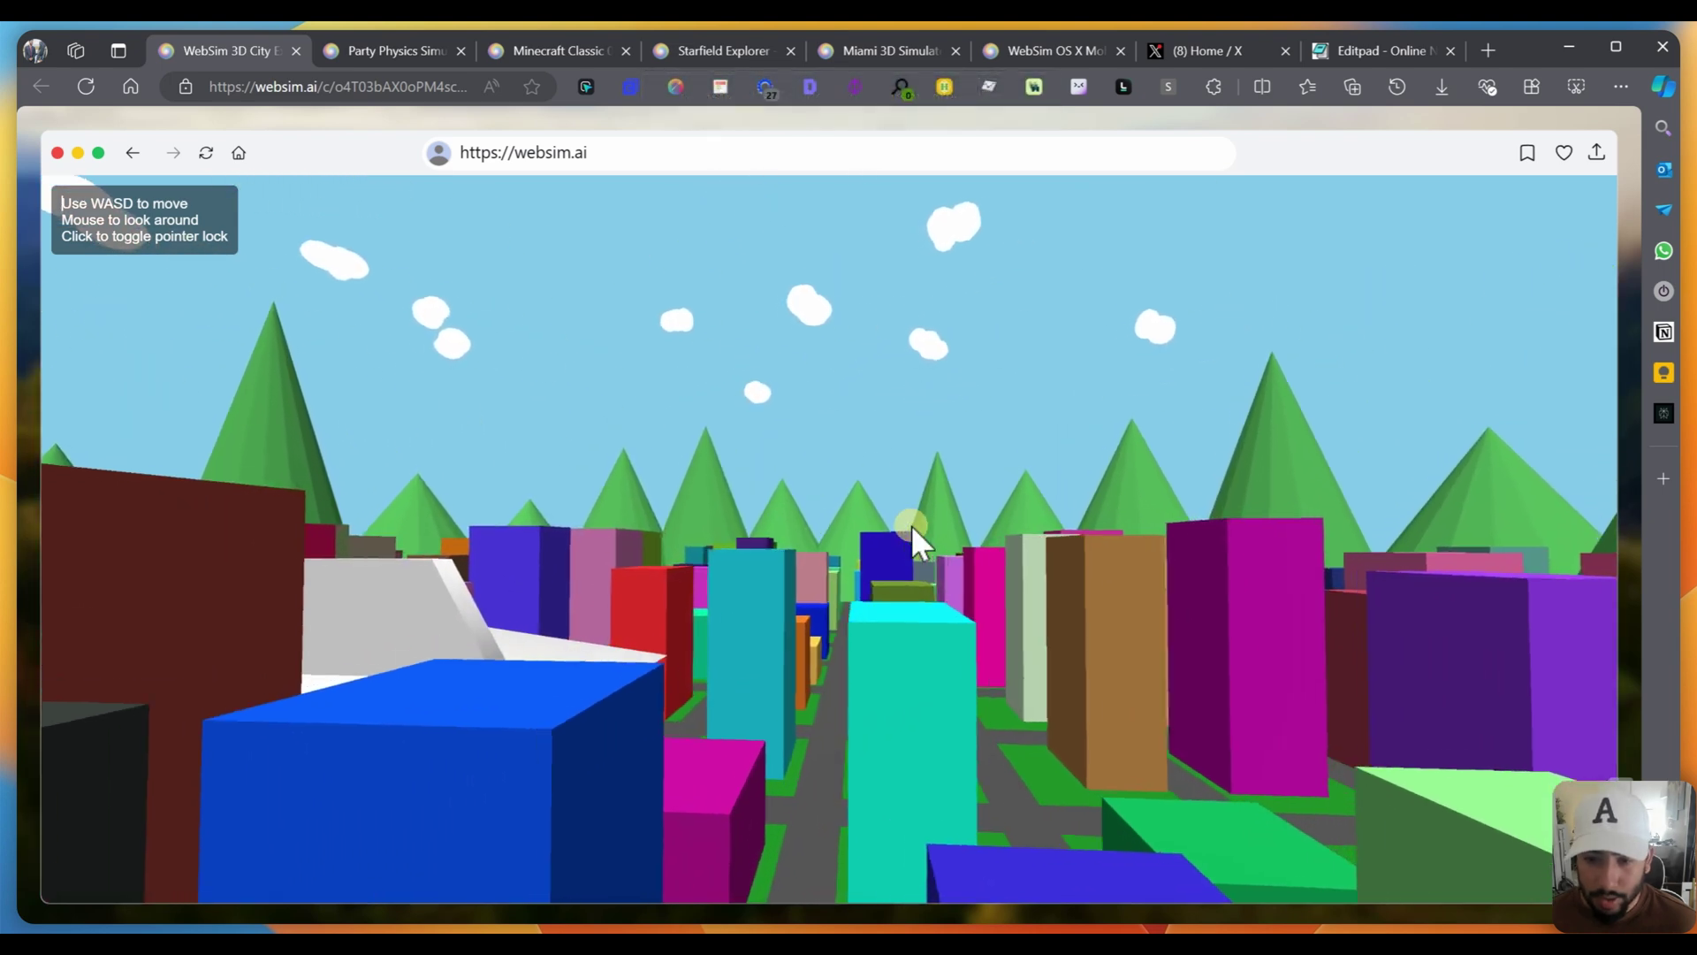
key("w")
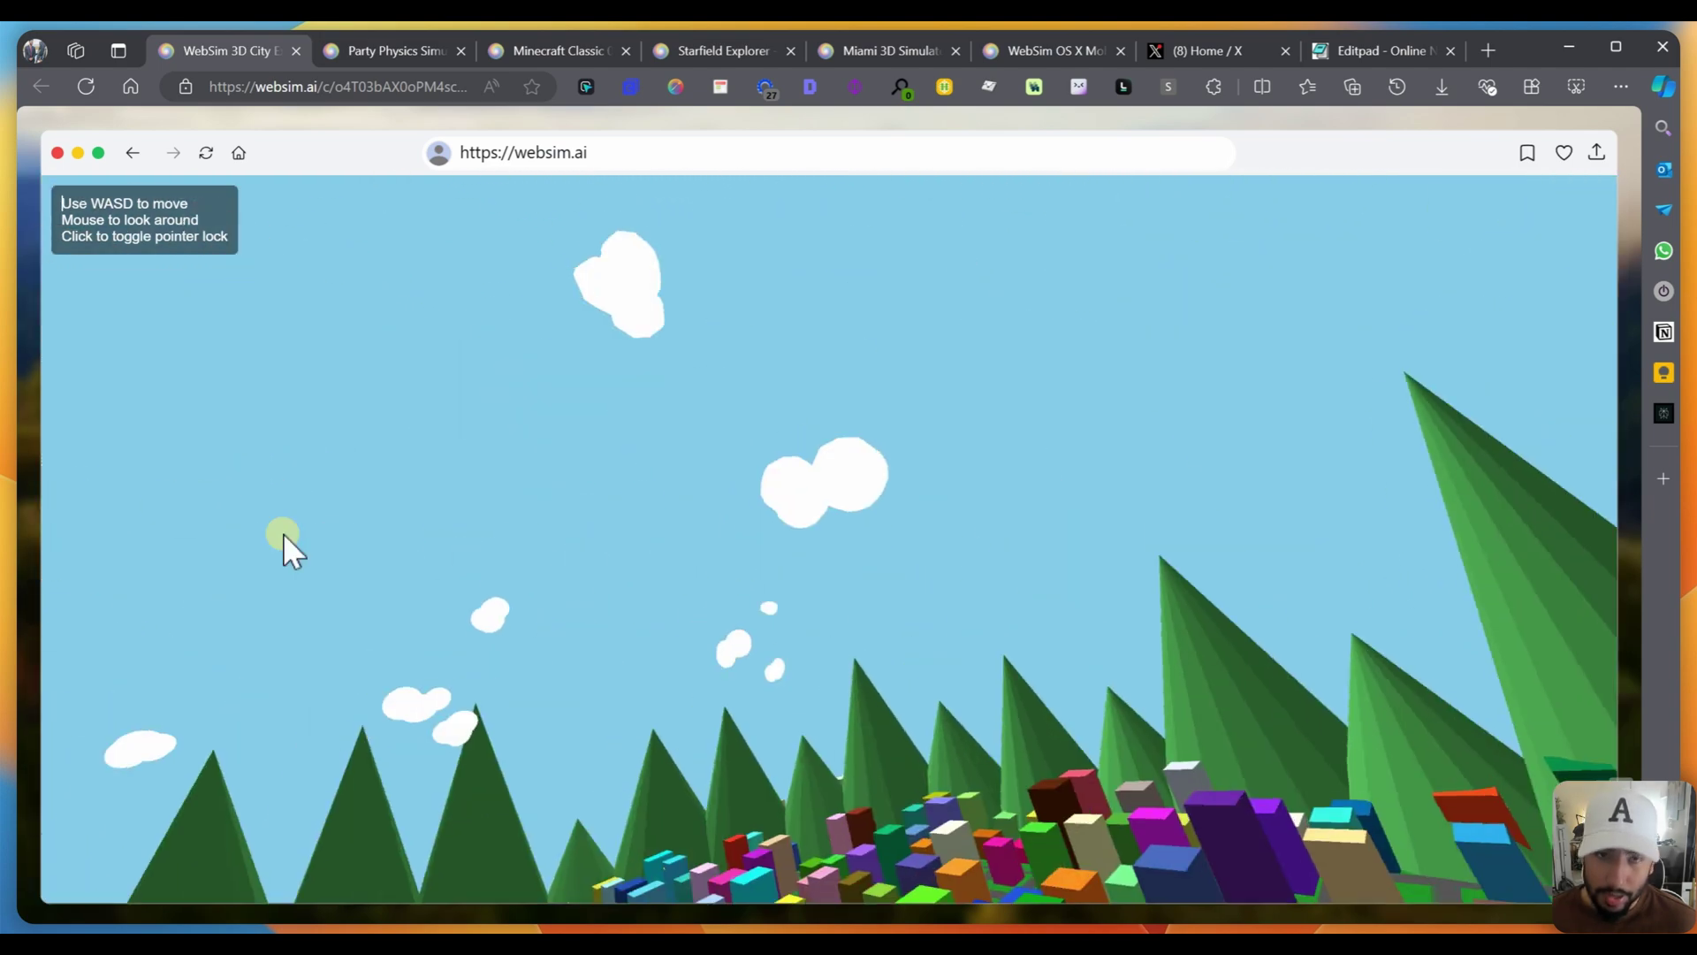
key("ctrl+w")
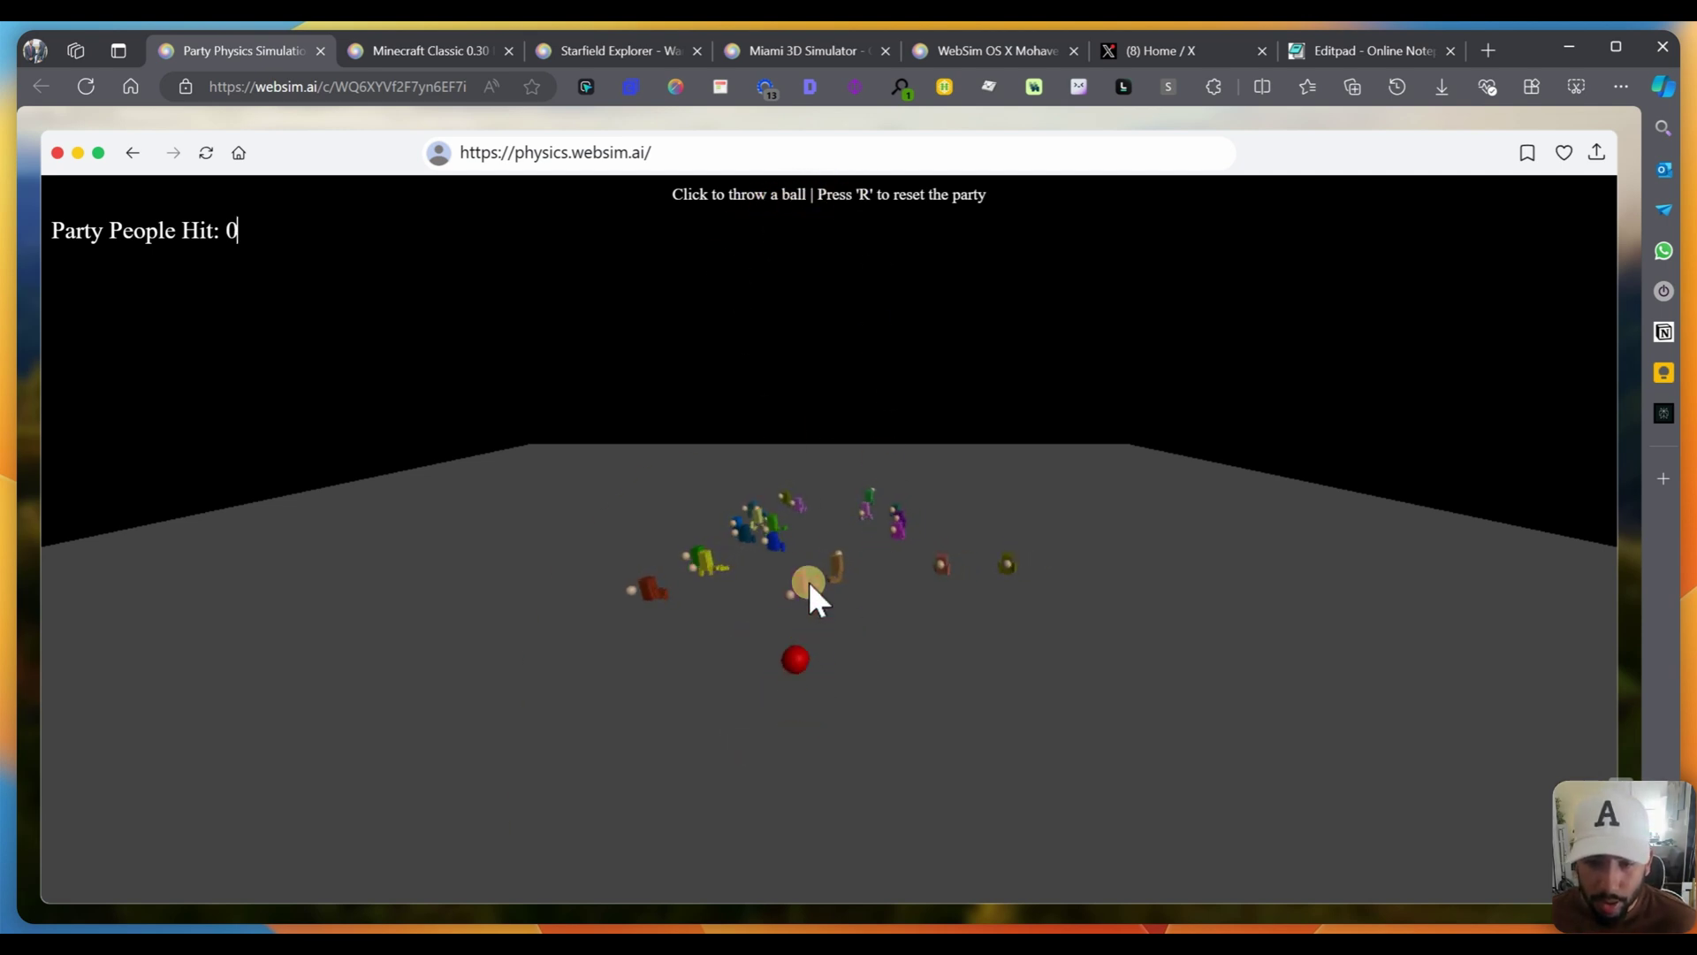
Step: Throw red balls across the floor until Party People Hit reaches 15
left_click(663, 731)
left_click(610, 743)
left_click(968, 669)
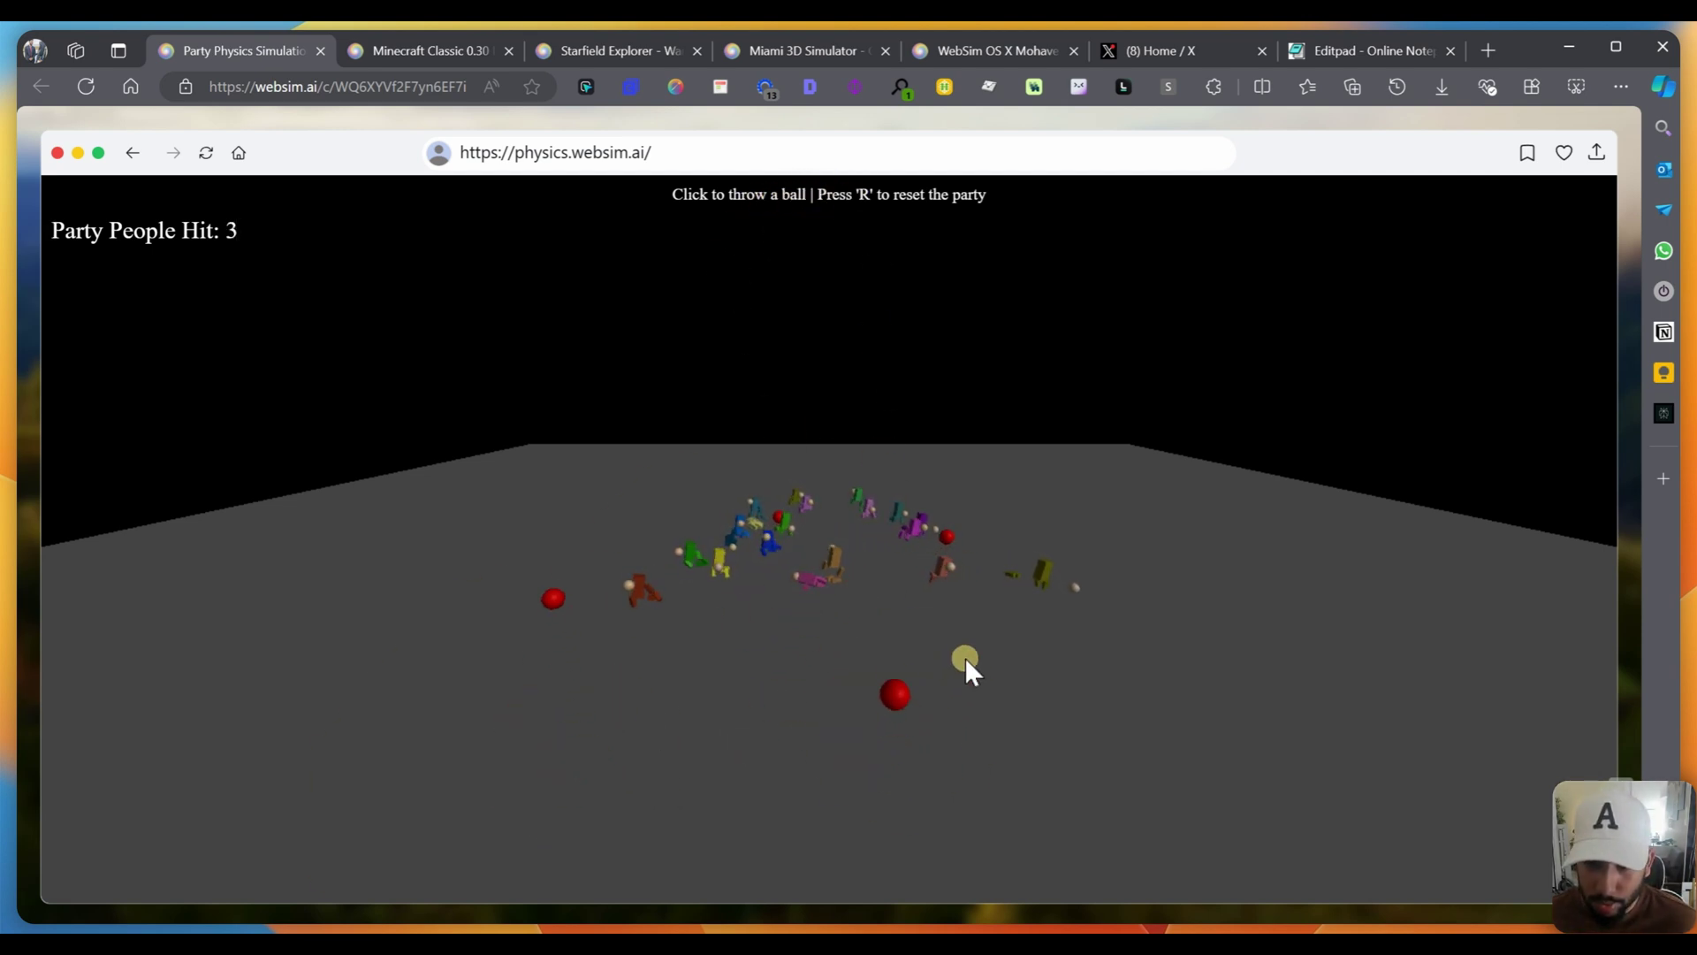
left_click(1180, 682)
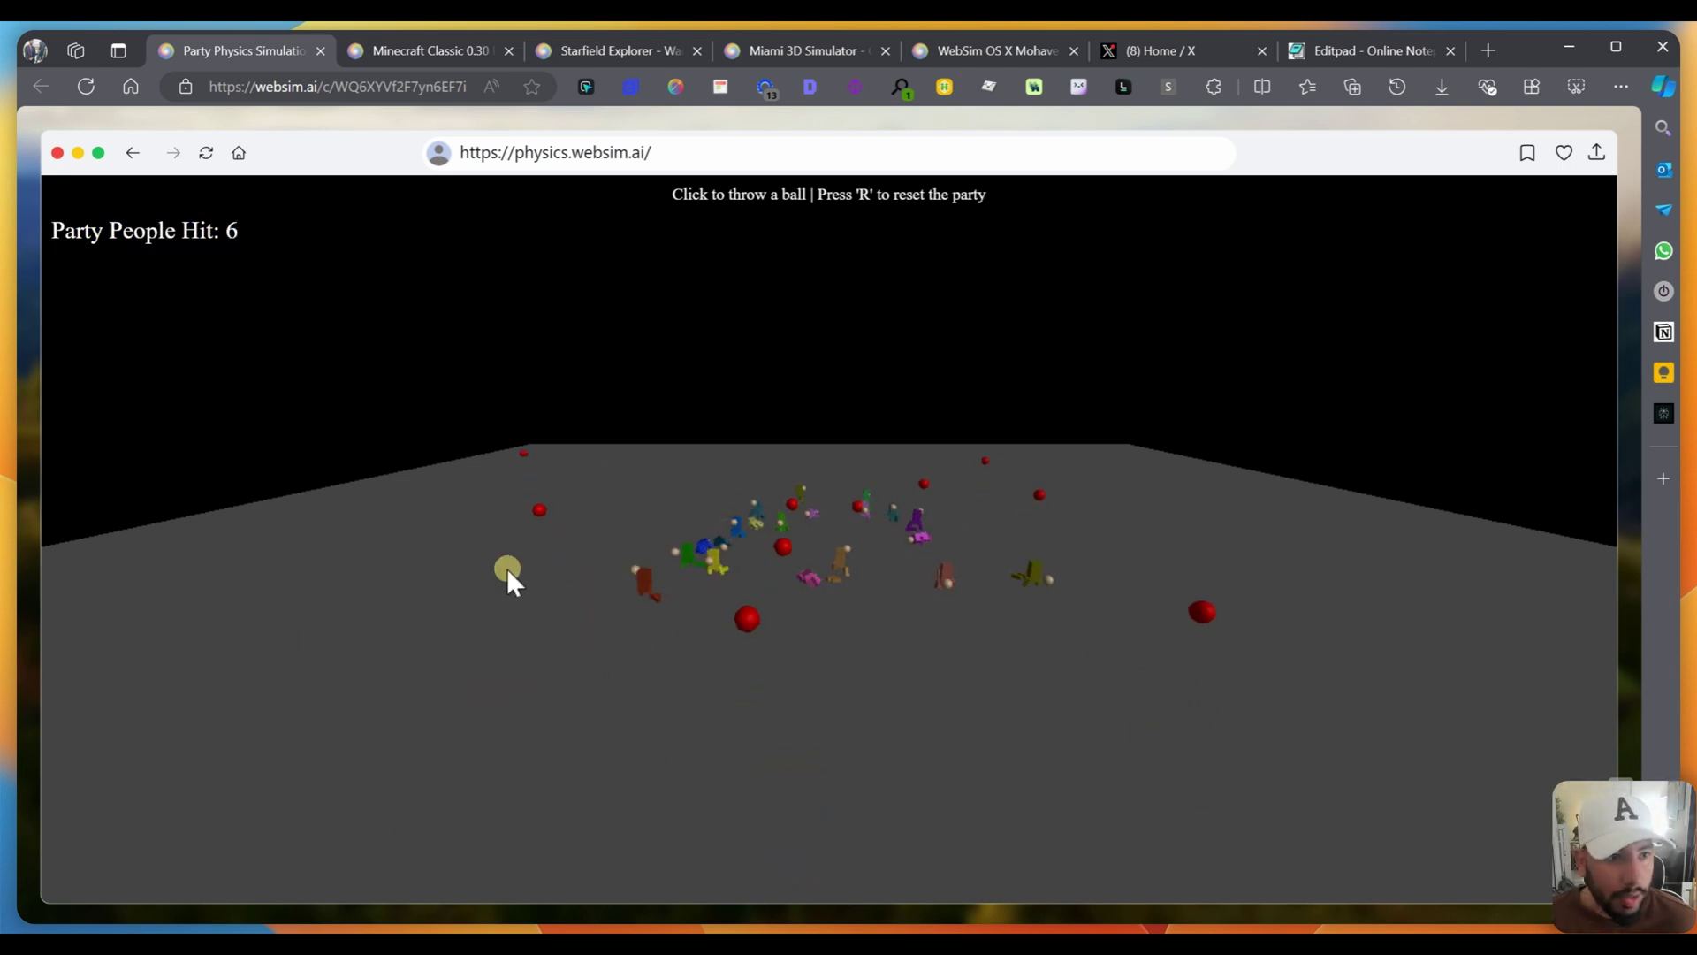
triple_click(868, 695)
left_click(684, 613)
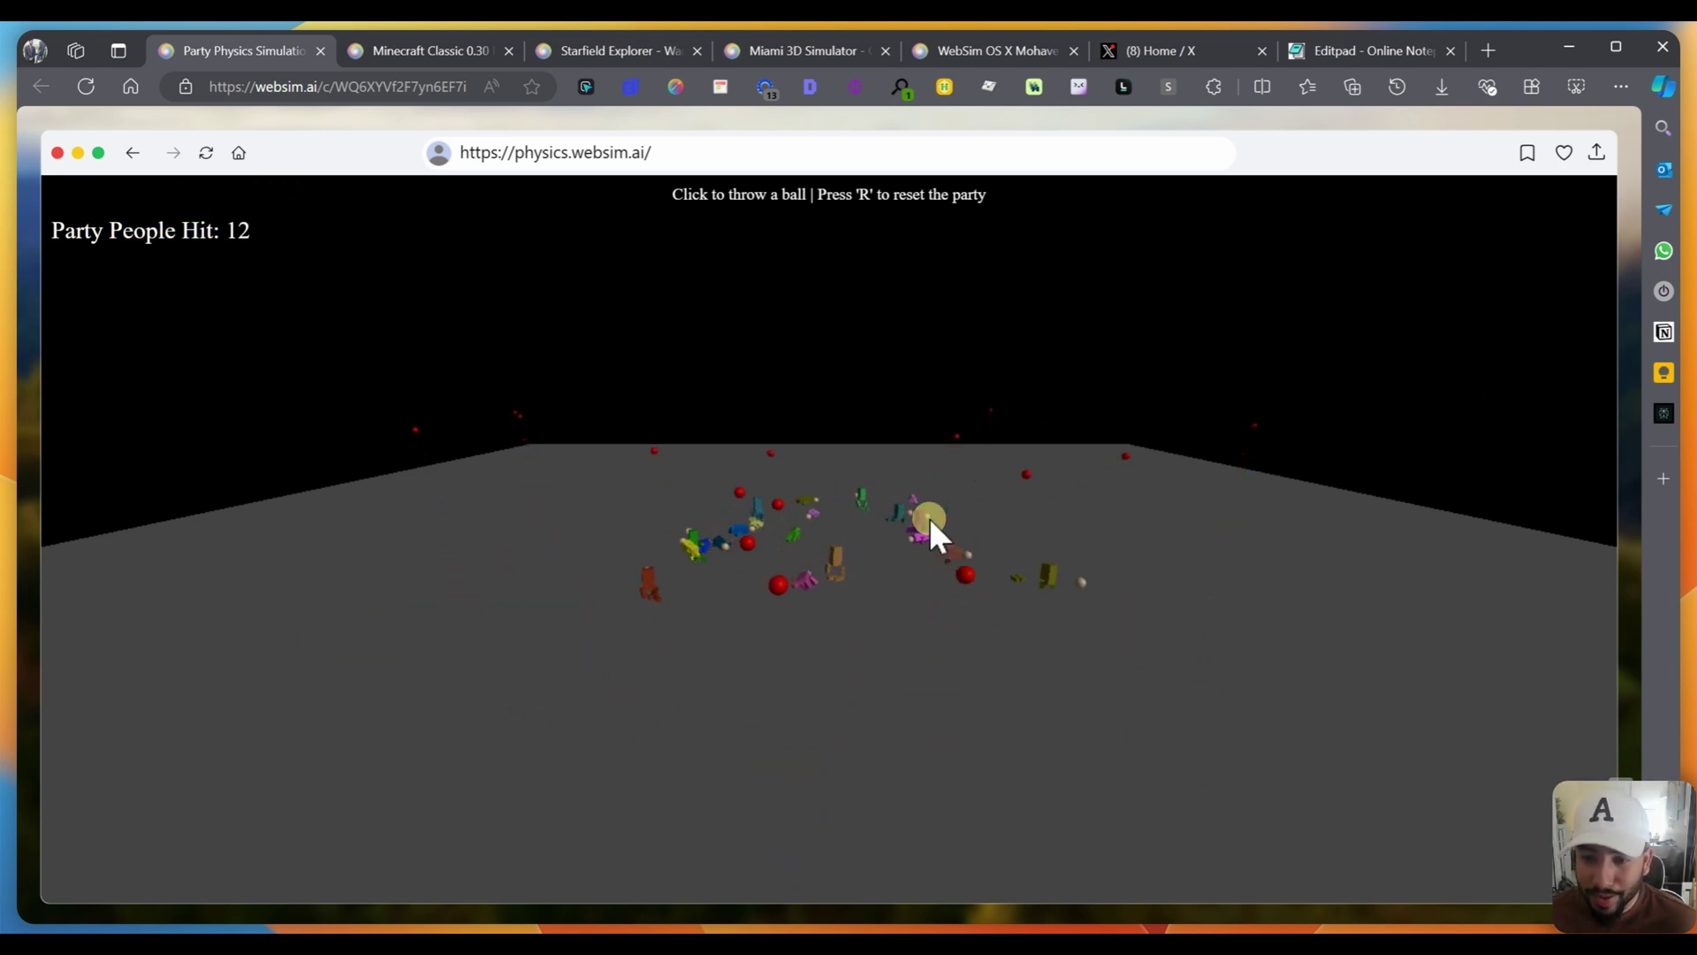
left_click(881, 655)
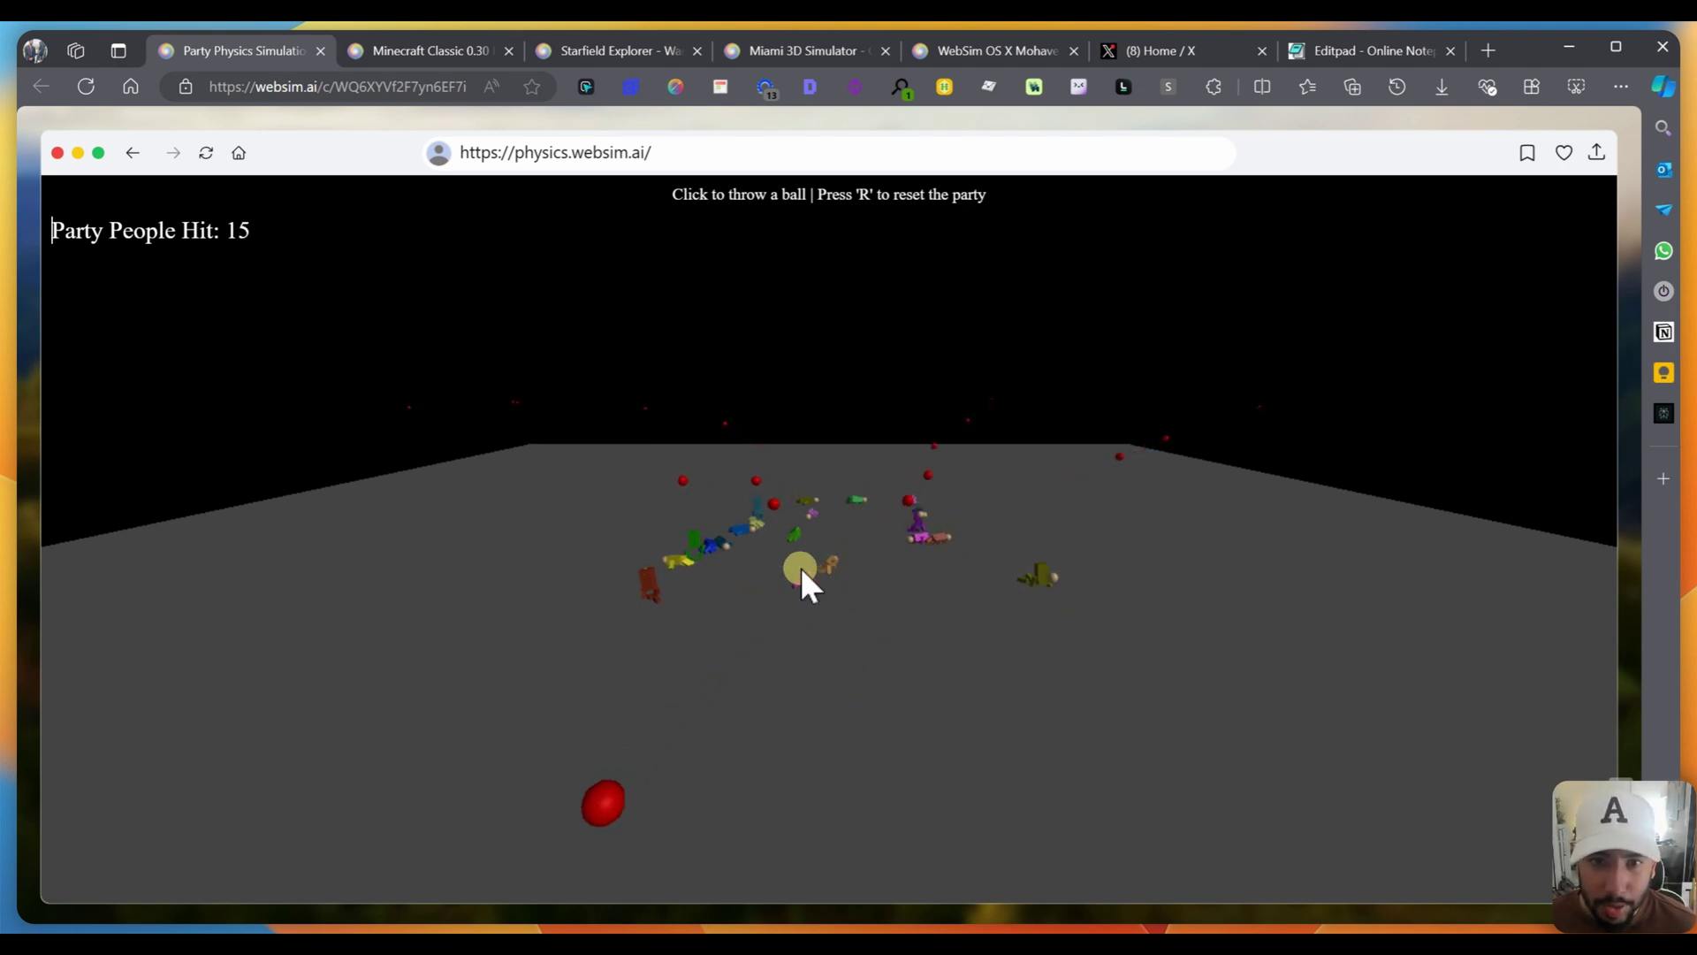
left_click(651, 591)
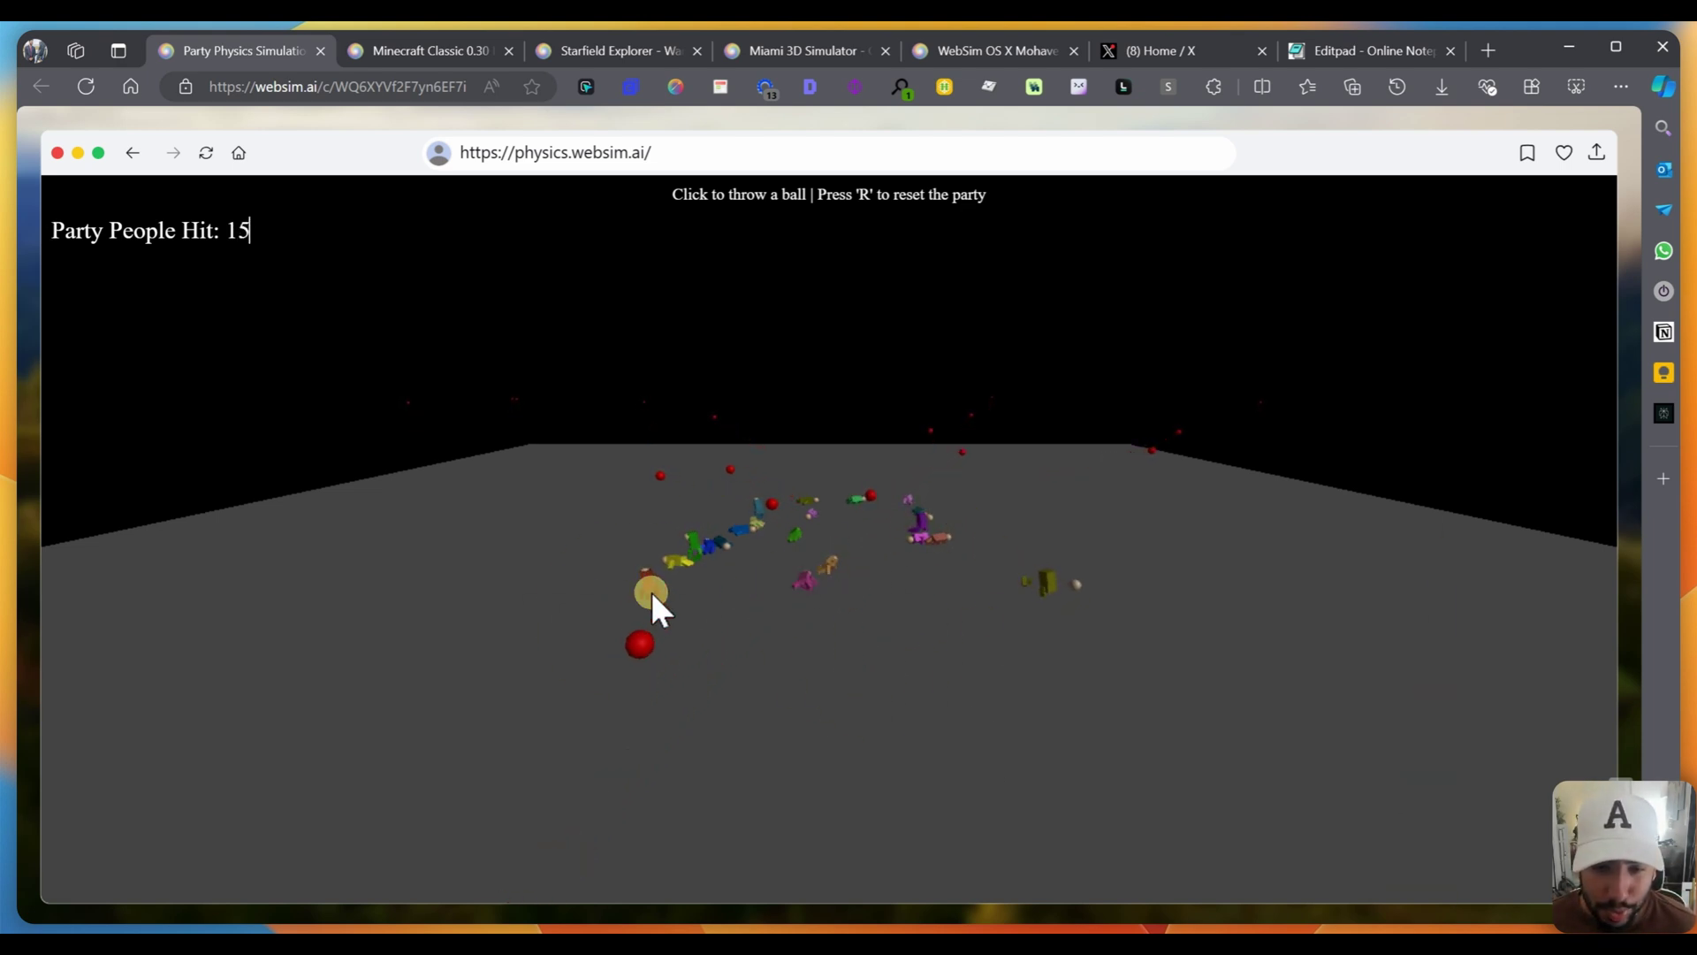
Step: Close Party Physics, look around the Minecraft Classic world, then close it too
left_click(320, 51)
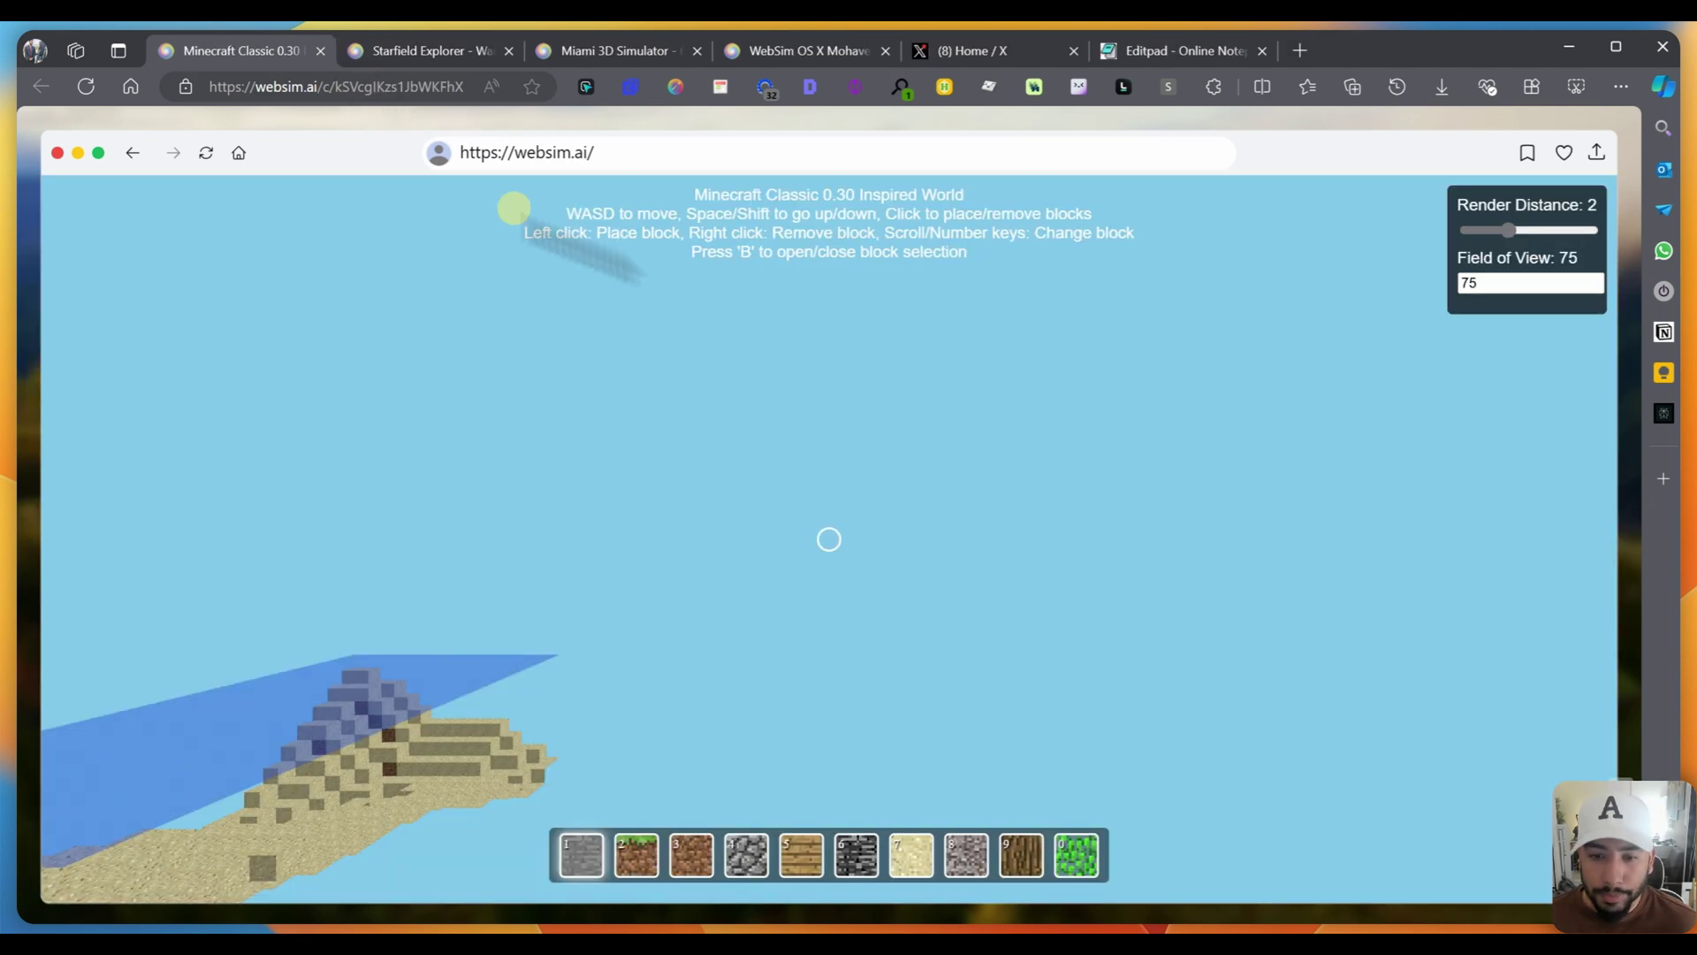
left_click(906, 537)
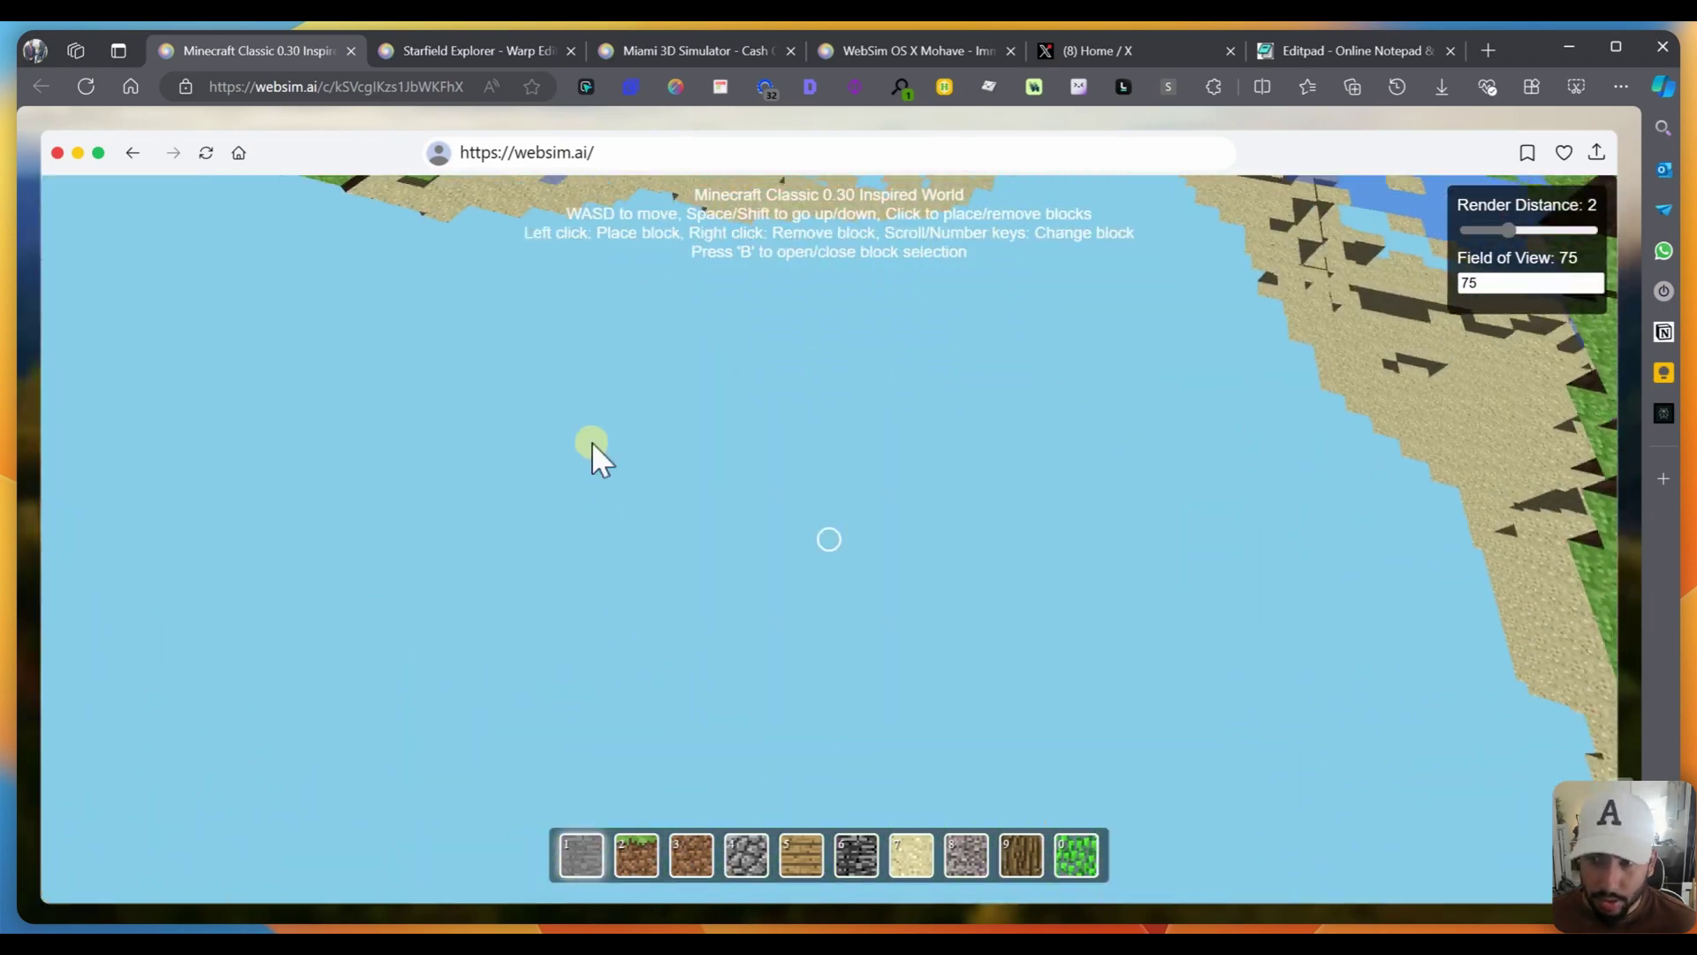
key("ctrl+w")
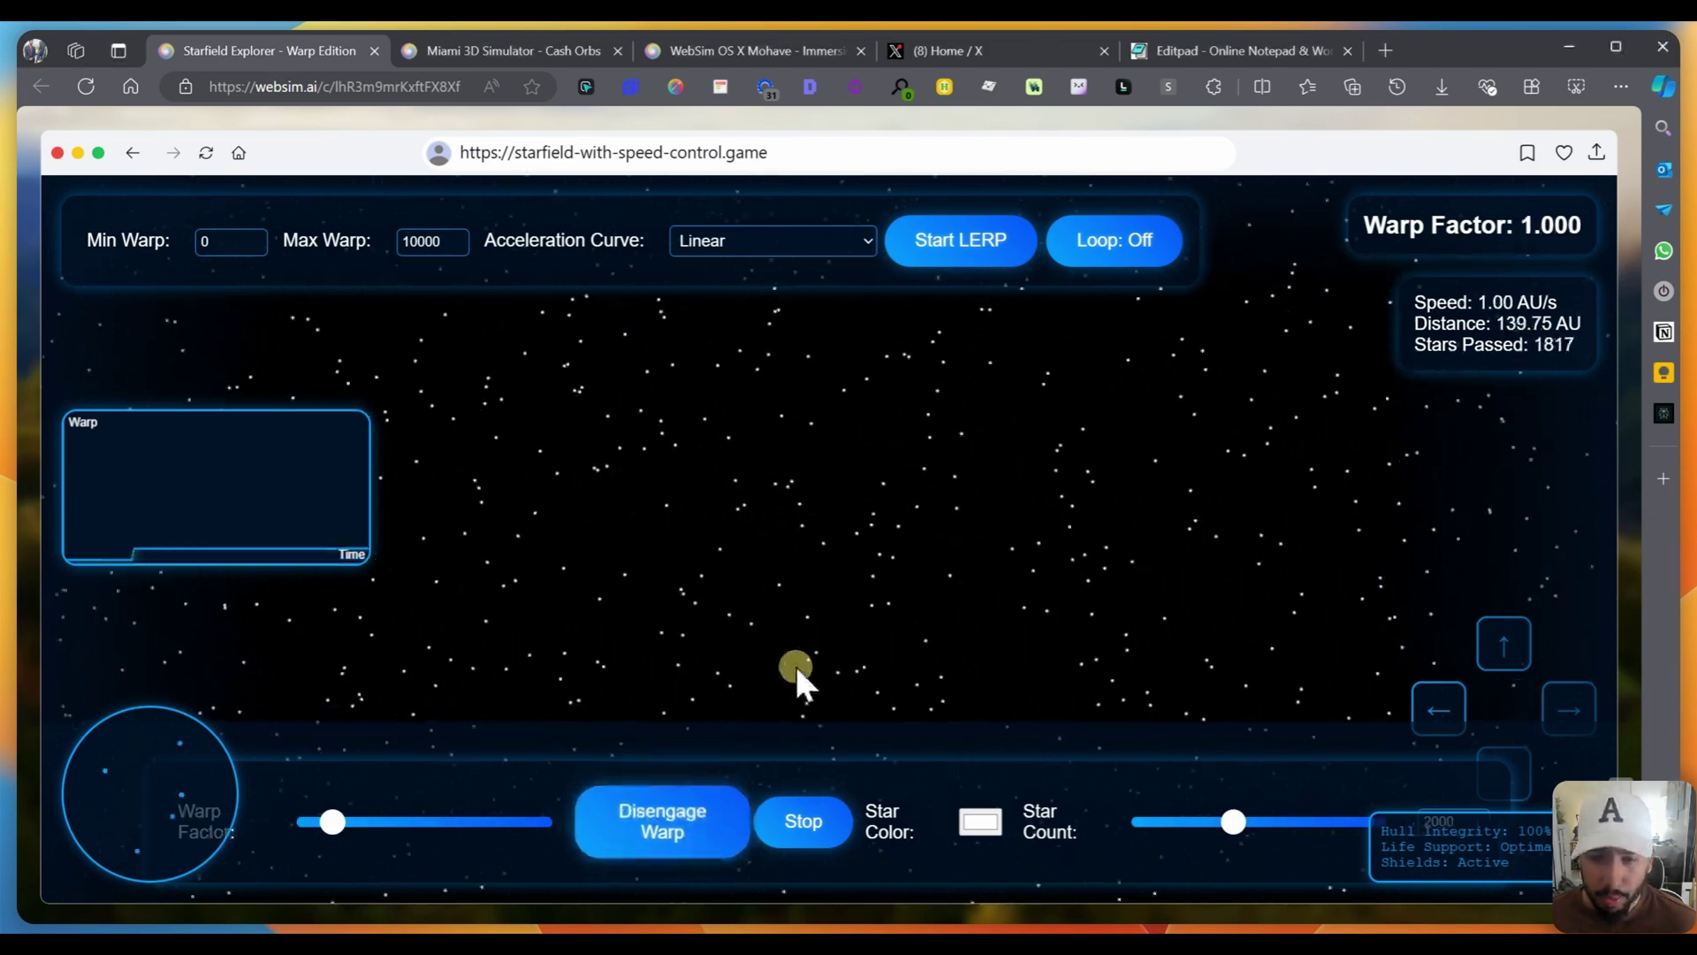
Step: Start the warp LERP ramp with an Ease Out Quadratic acceleration curve
left_click(950, 252)
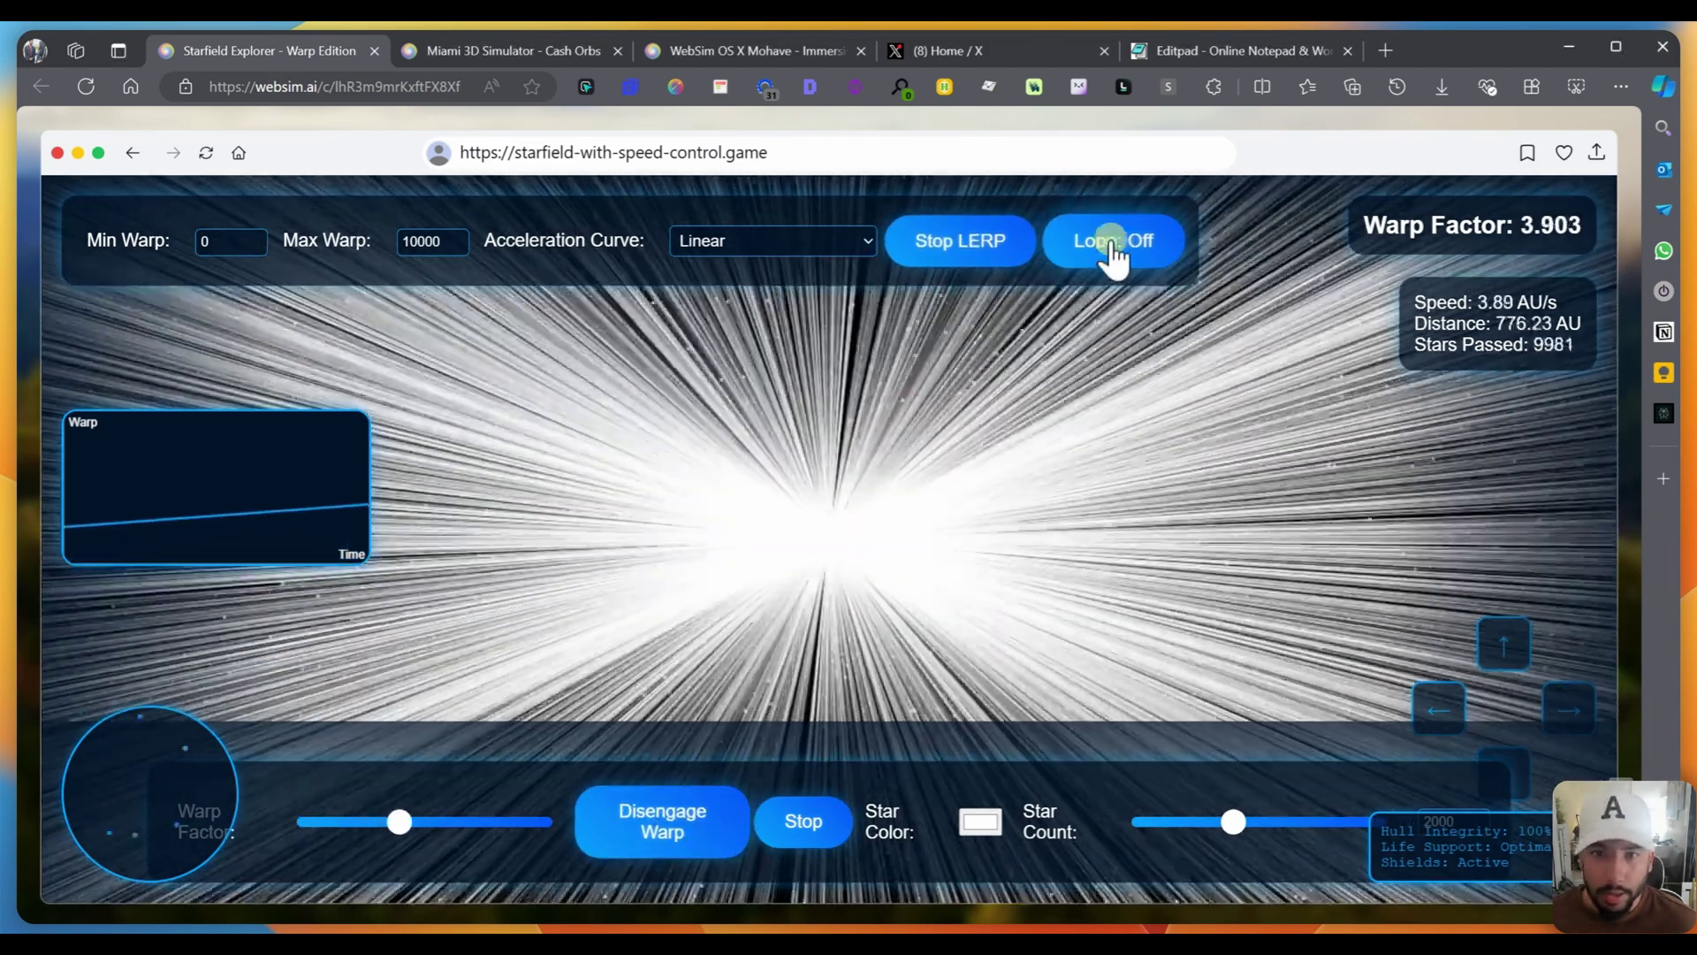
left_click(732, 237)
left_click(714, 311)
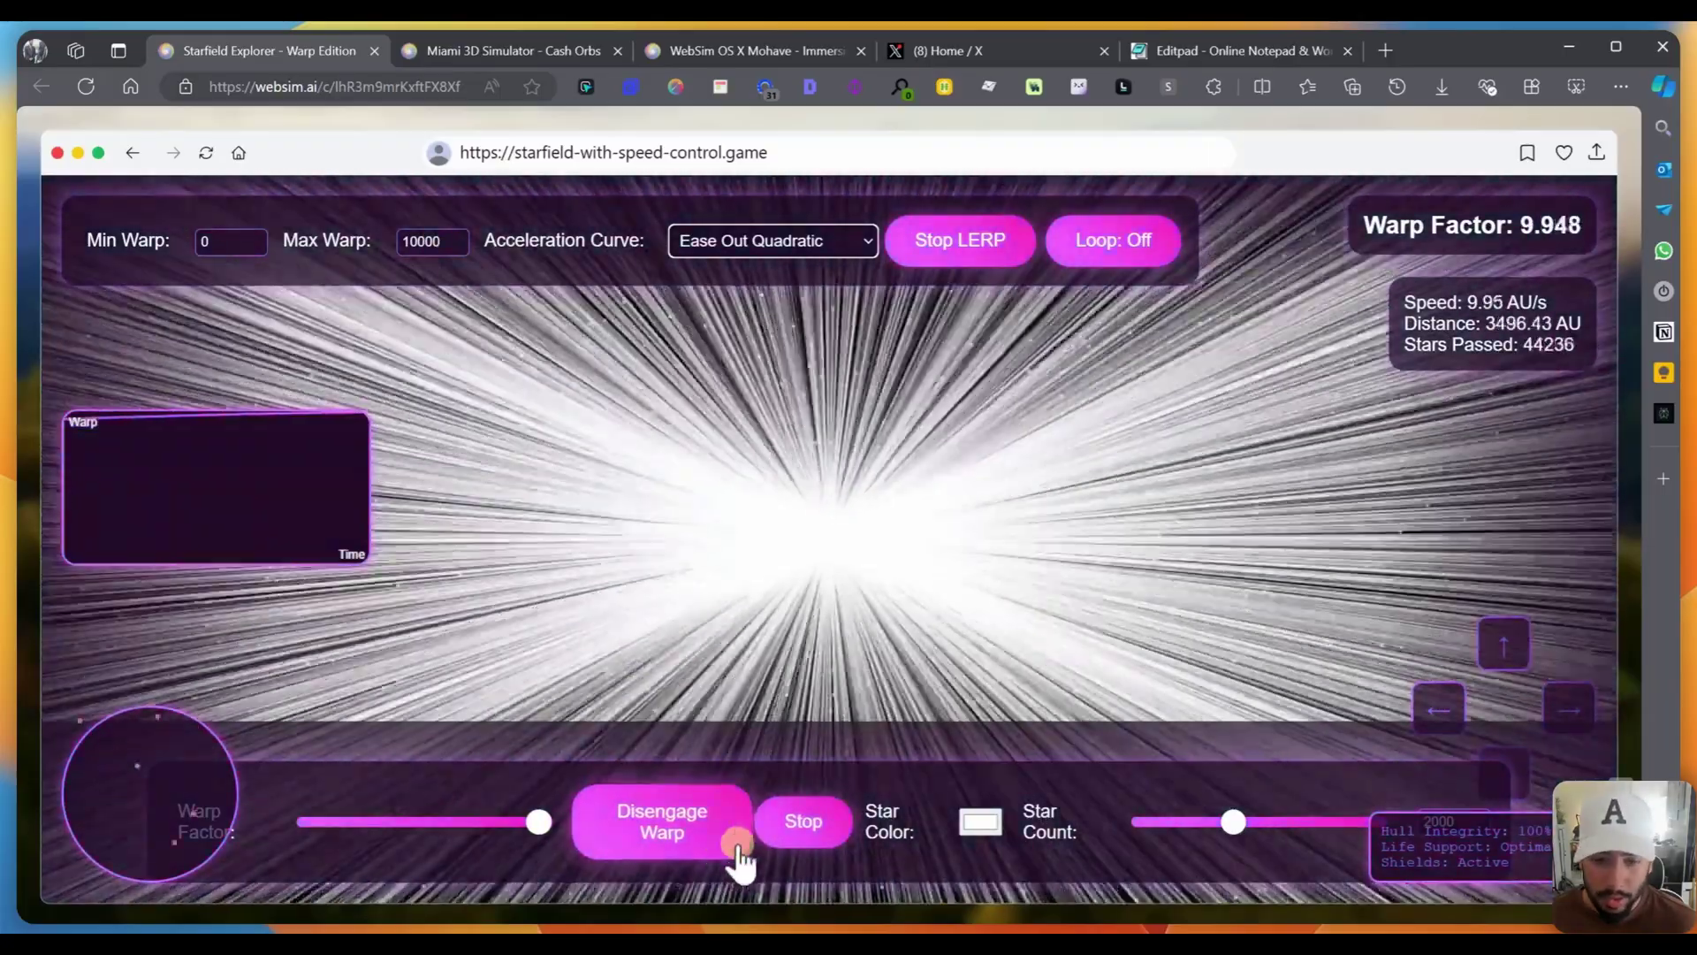
Step: Disengage the warp, stop the starfield, and close the Starfield Explorer tab
left_click(663, 840)
left_click(808, 836)
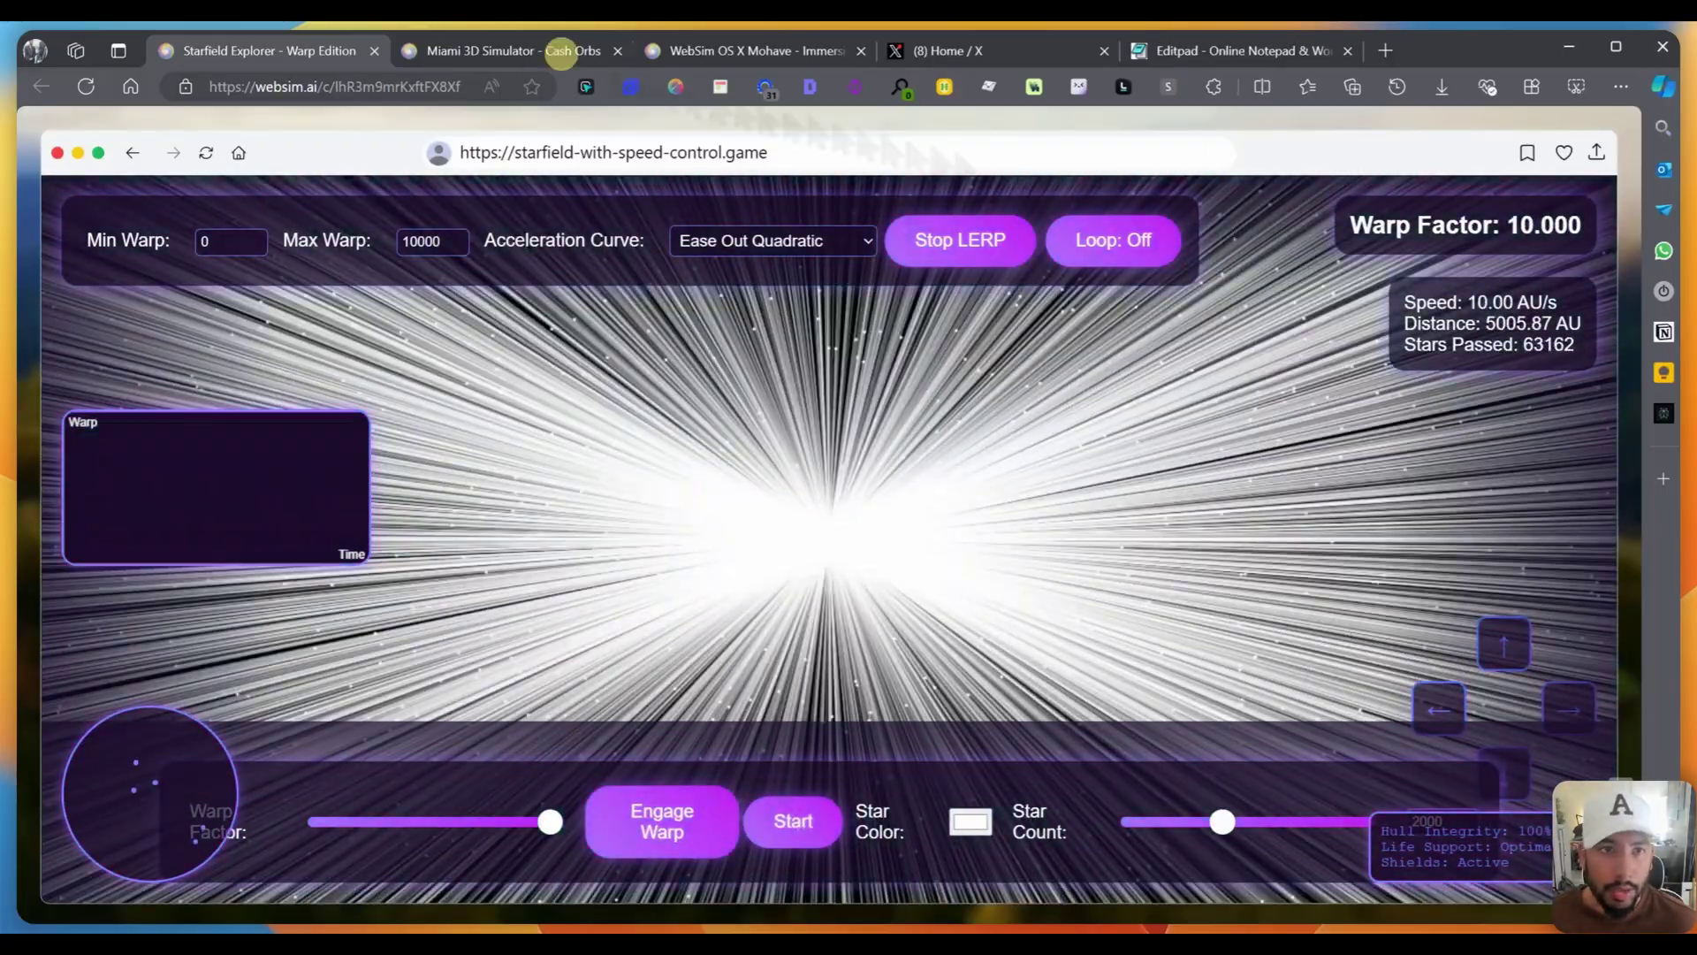
left_click(377, 50)
Step: Drive the red car around VICECITY with W and A/D until it collides, then close the simulator
key("w")
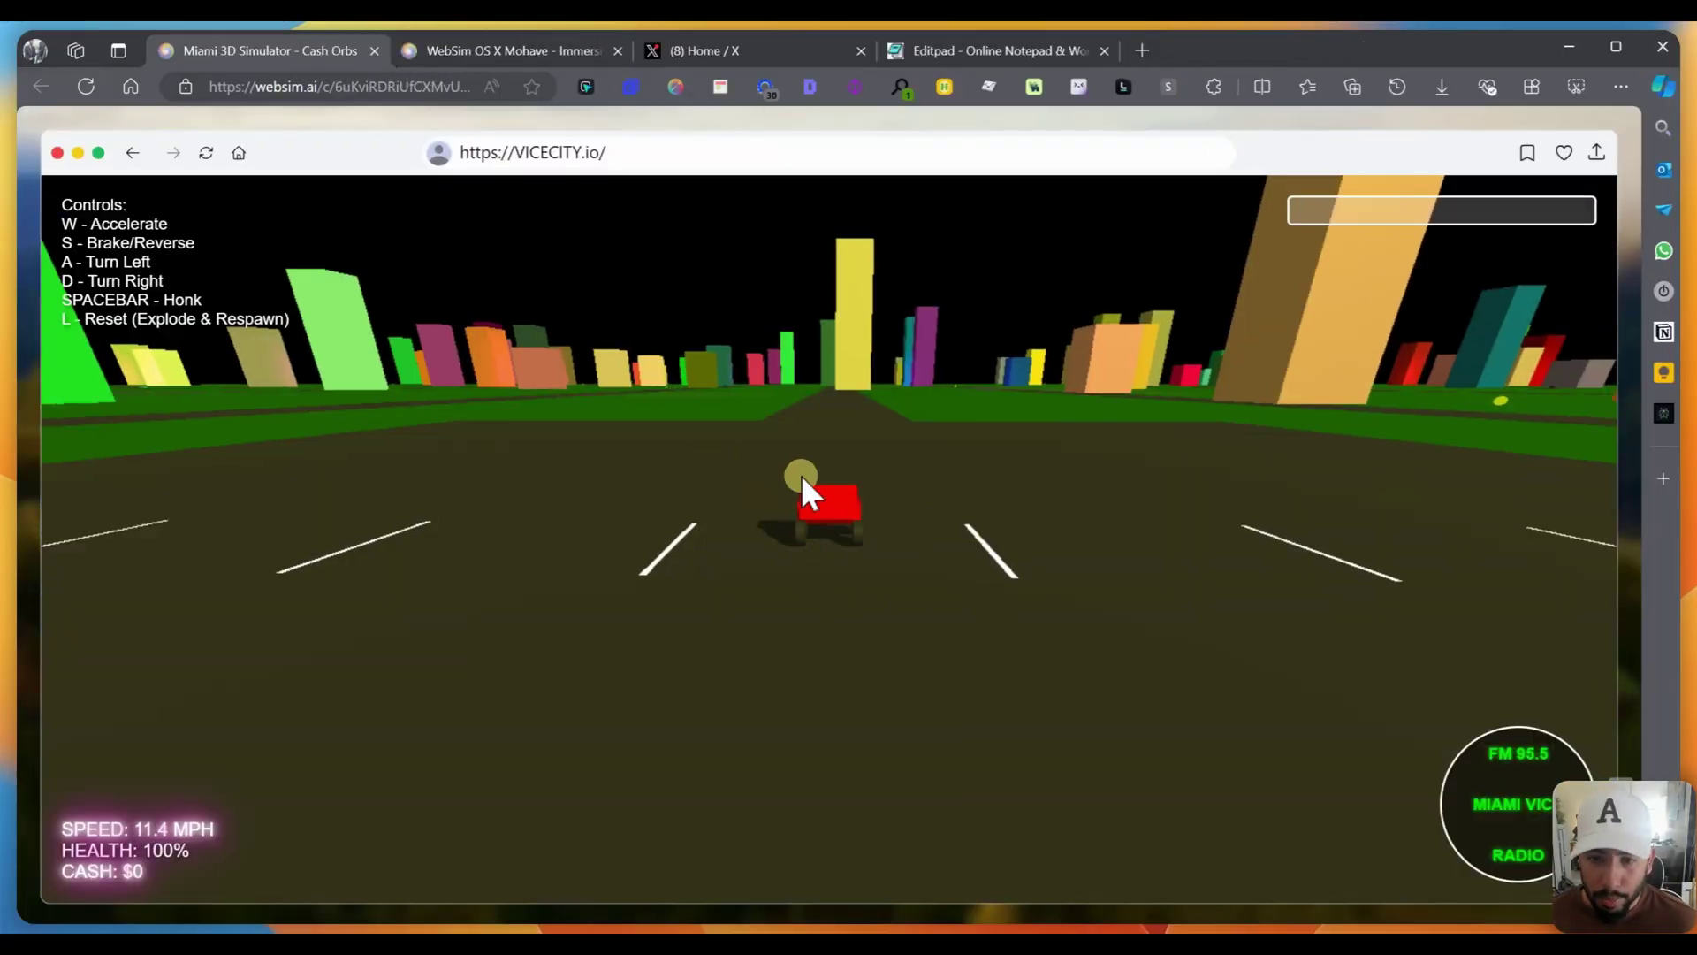
key("d")
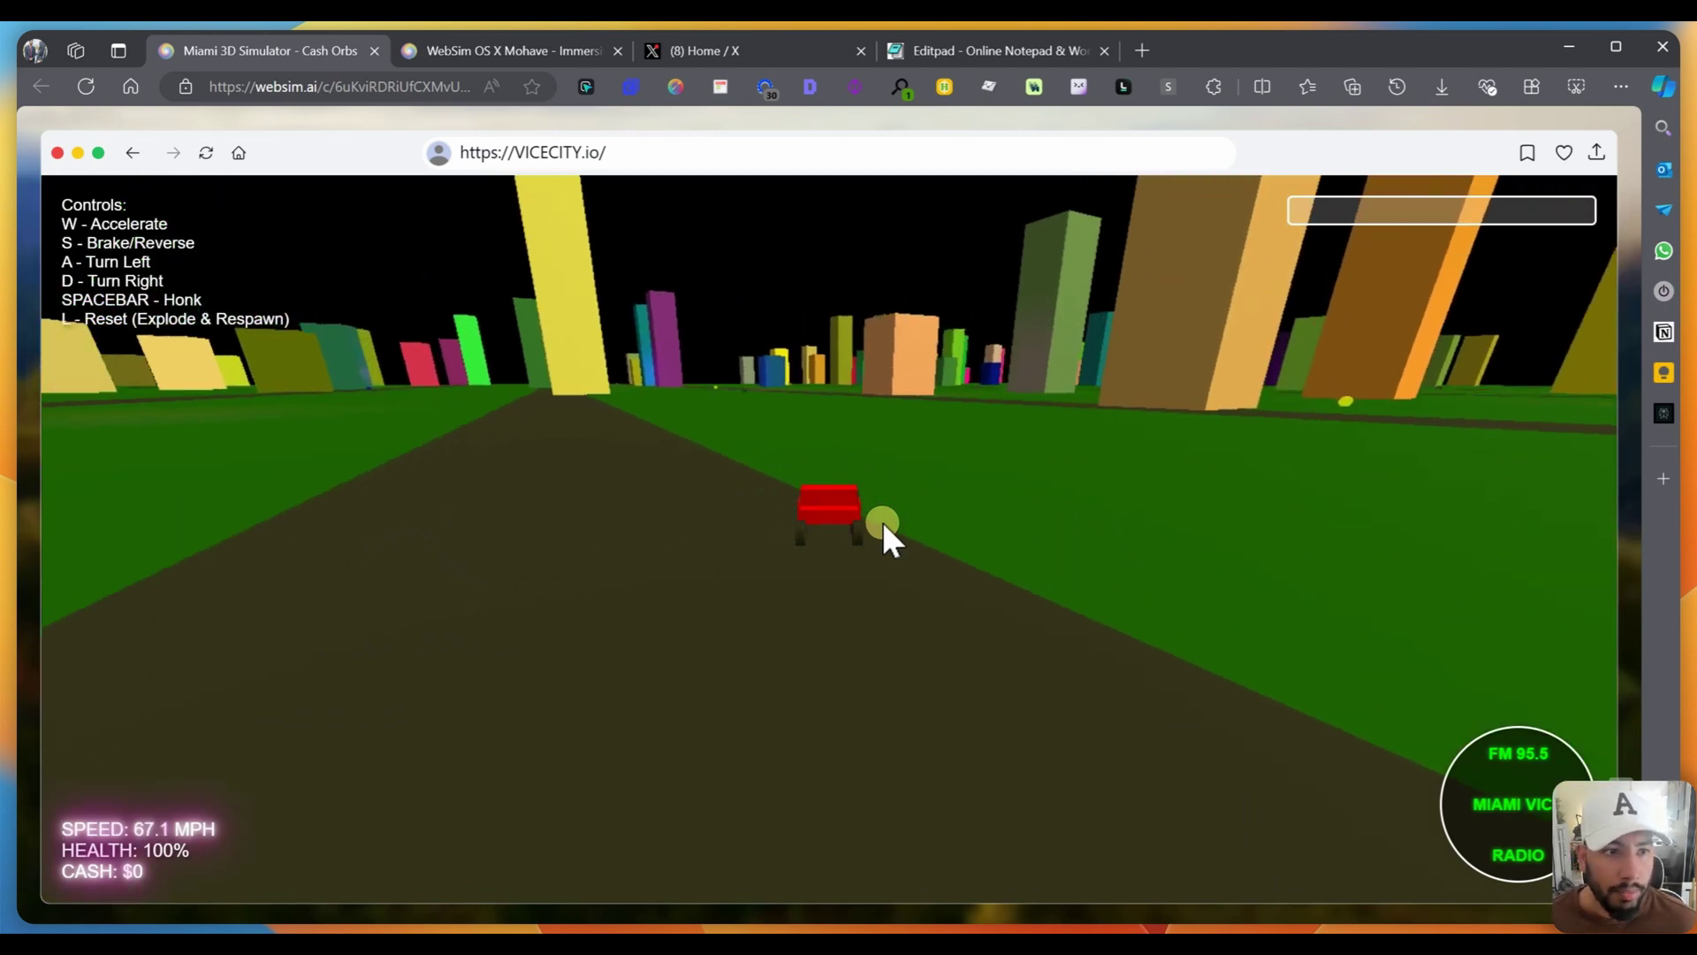
key("d")
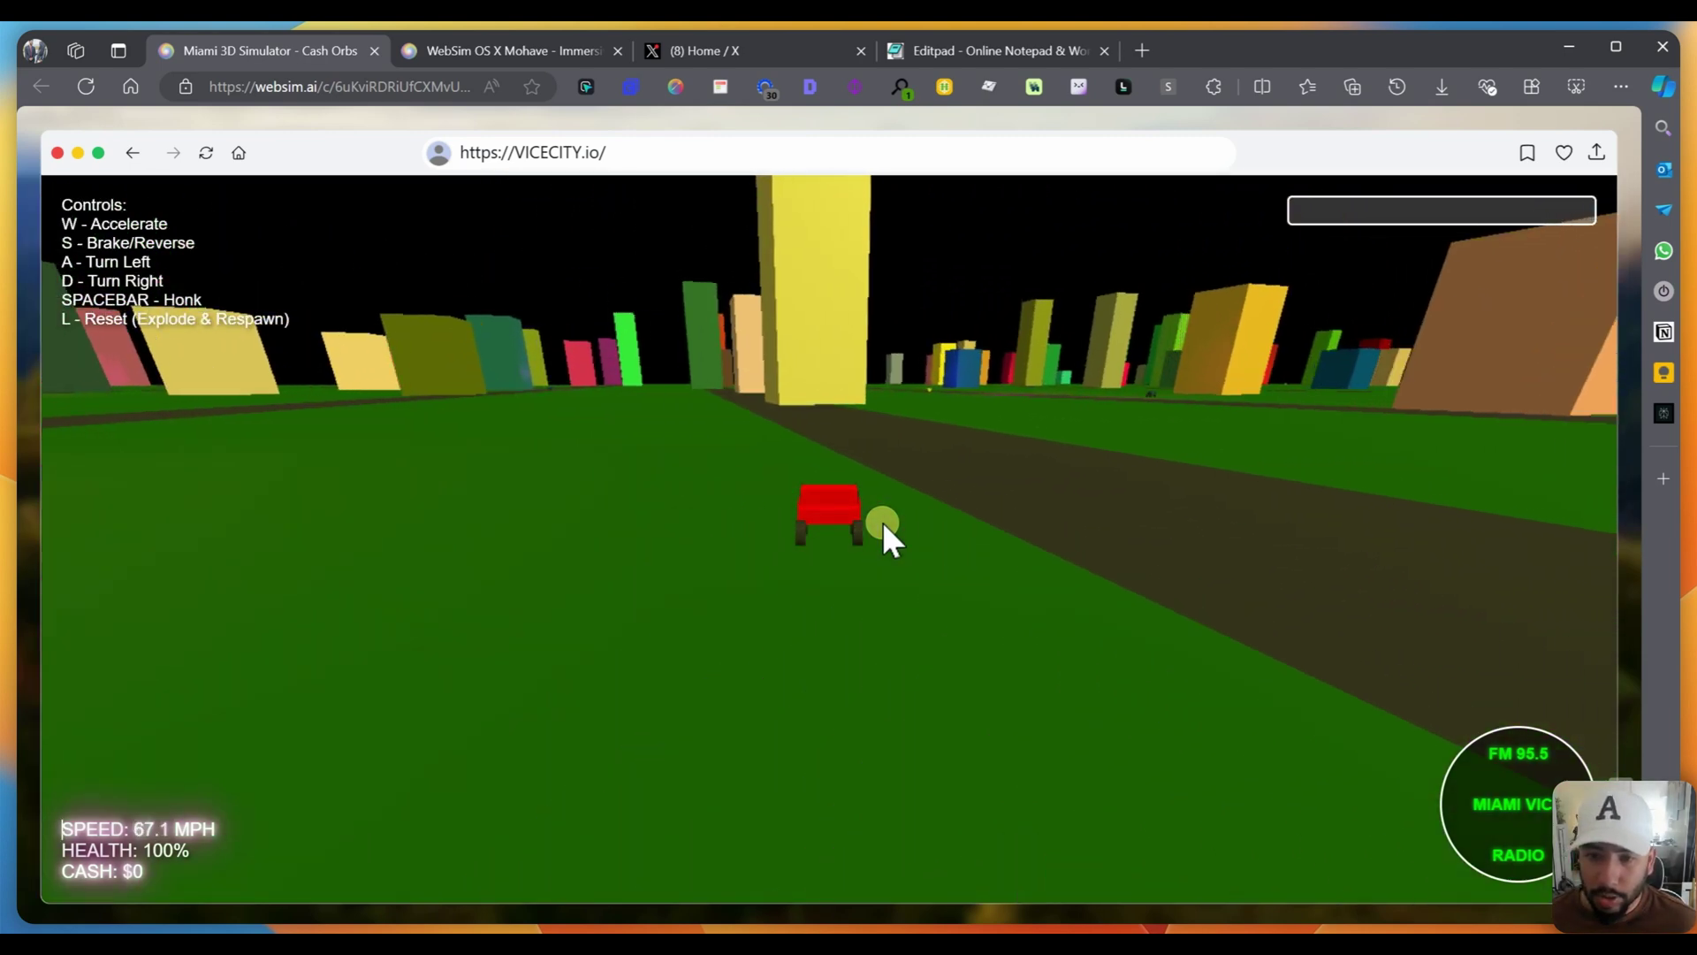
key("d")
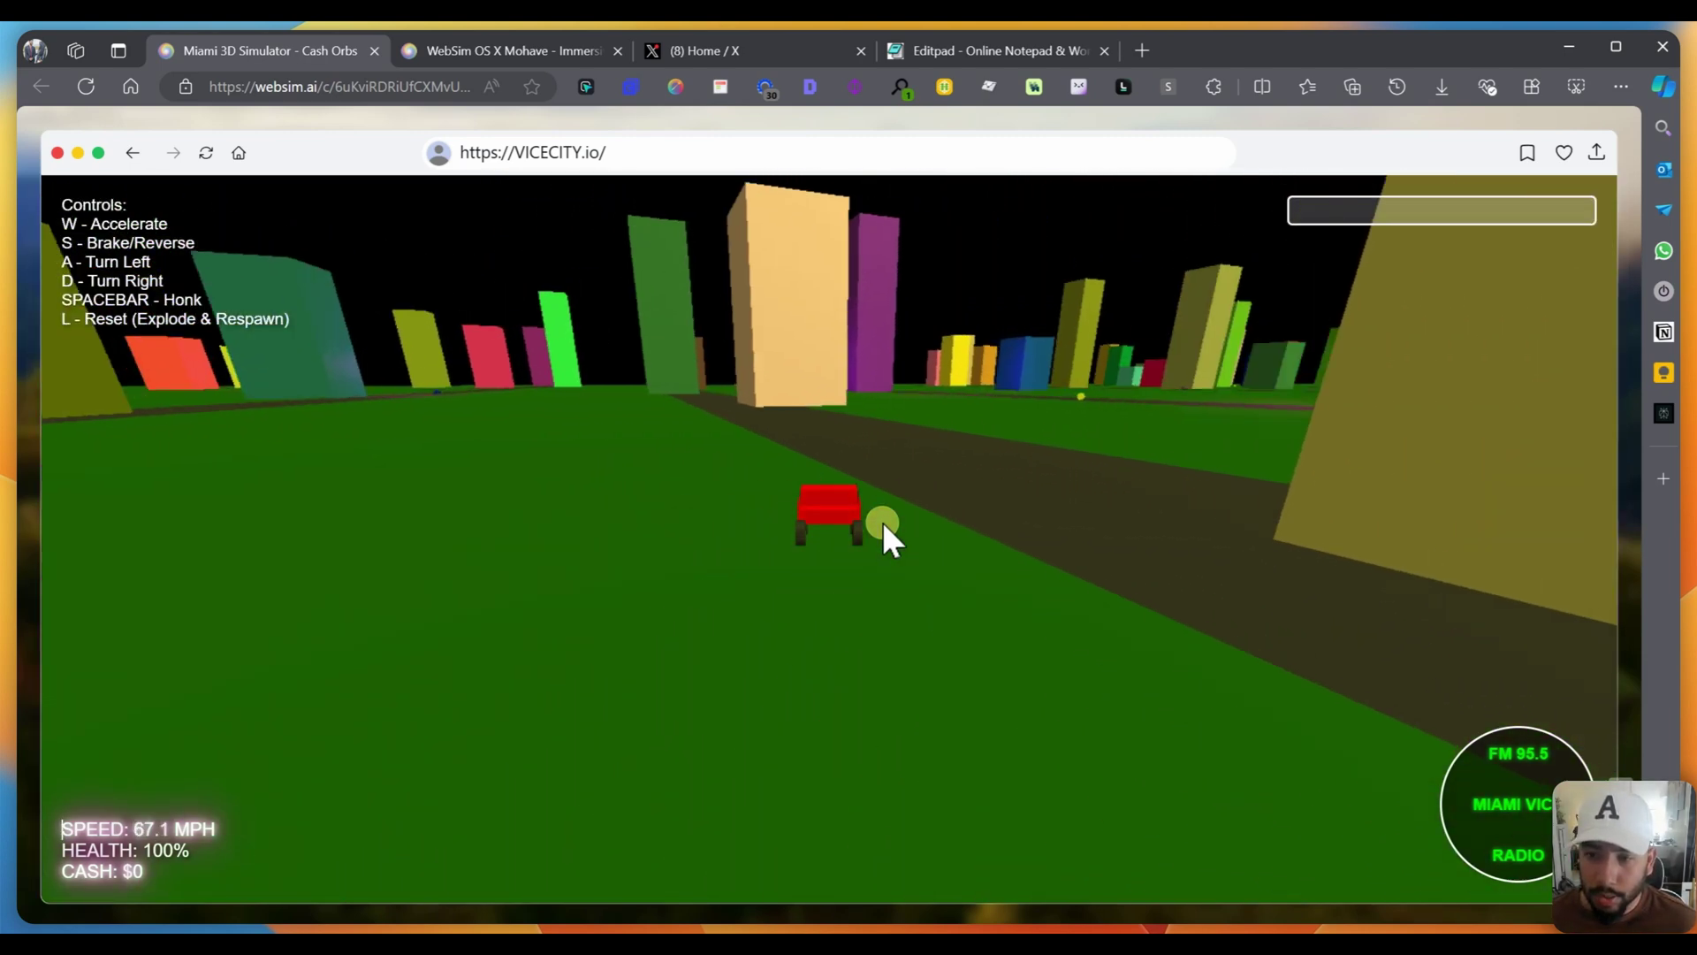
key("d")
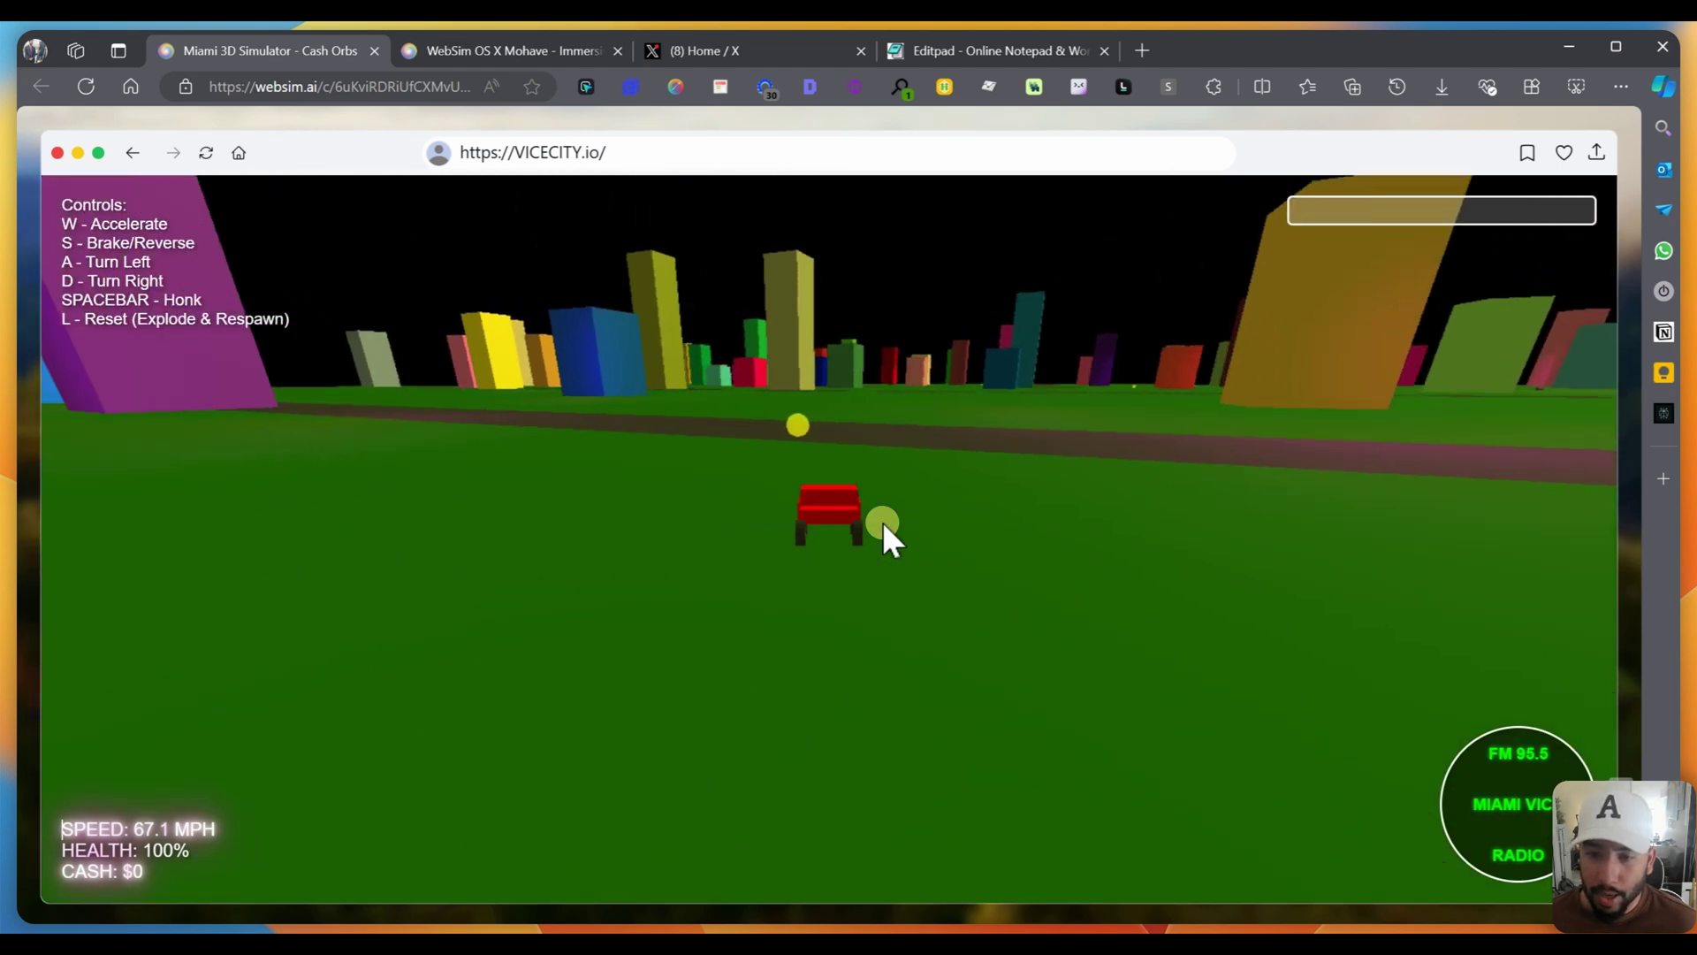
key("a")
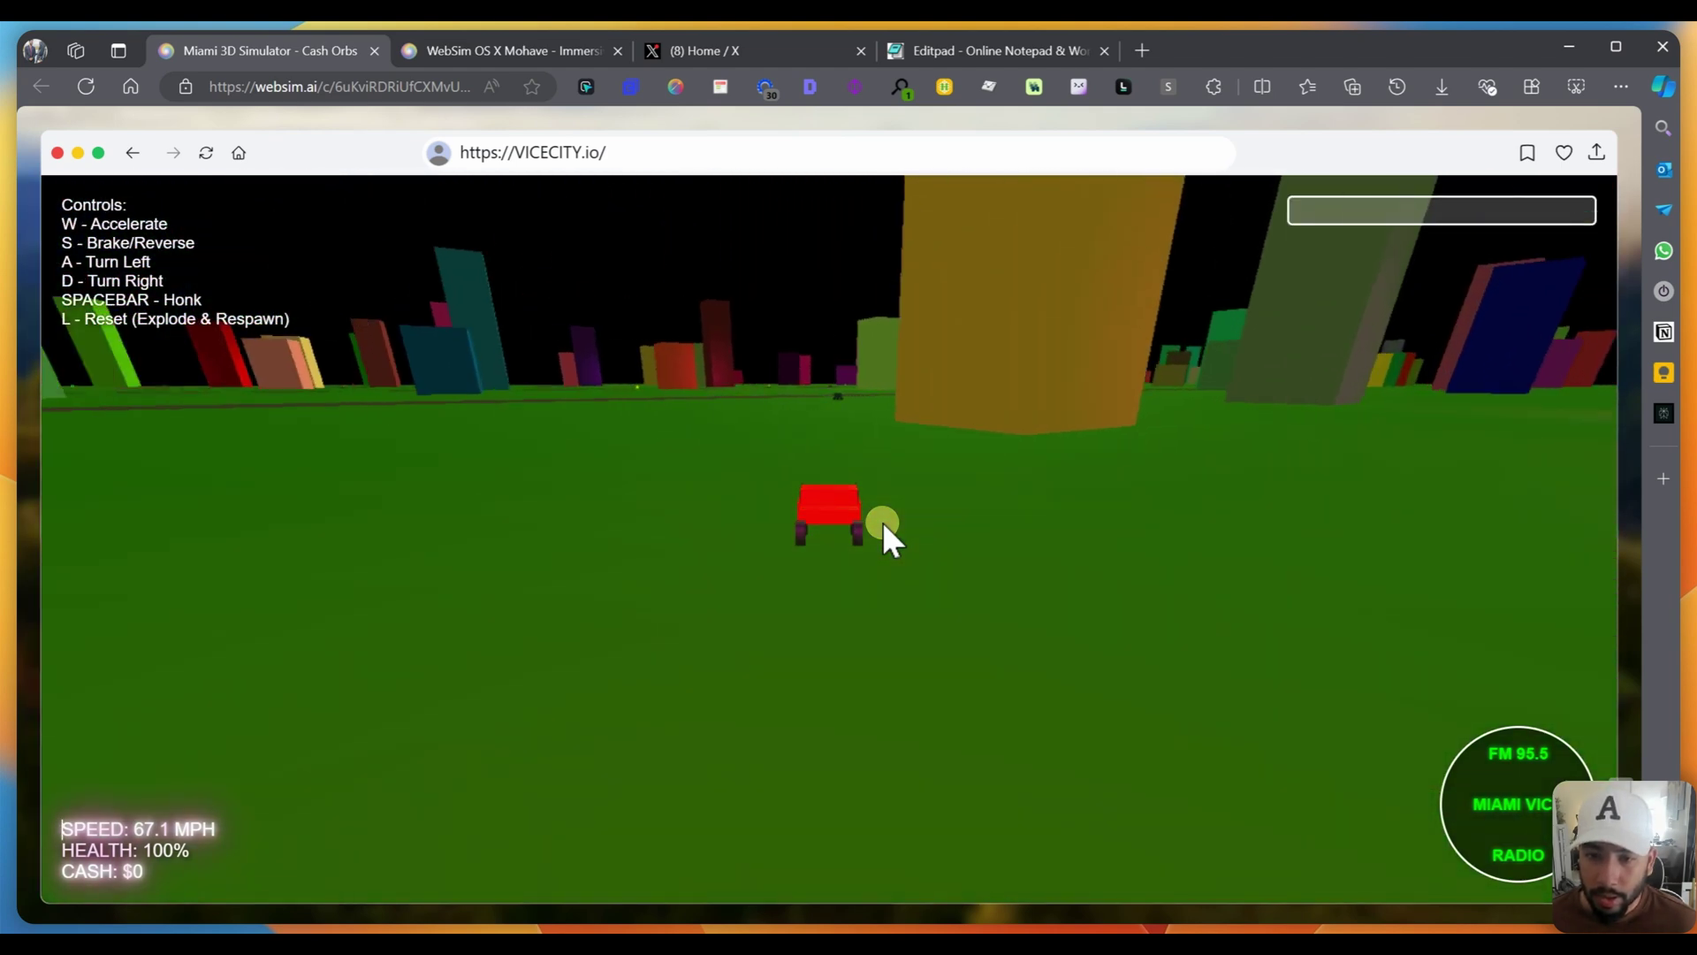
key("w")
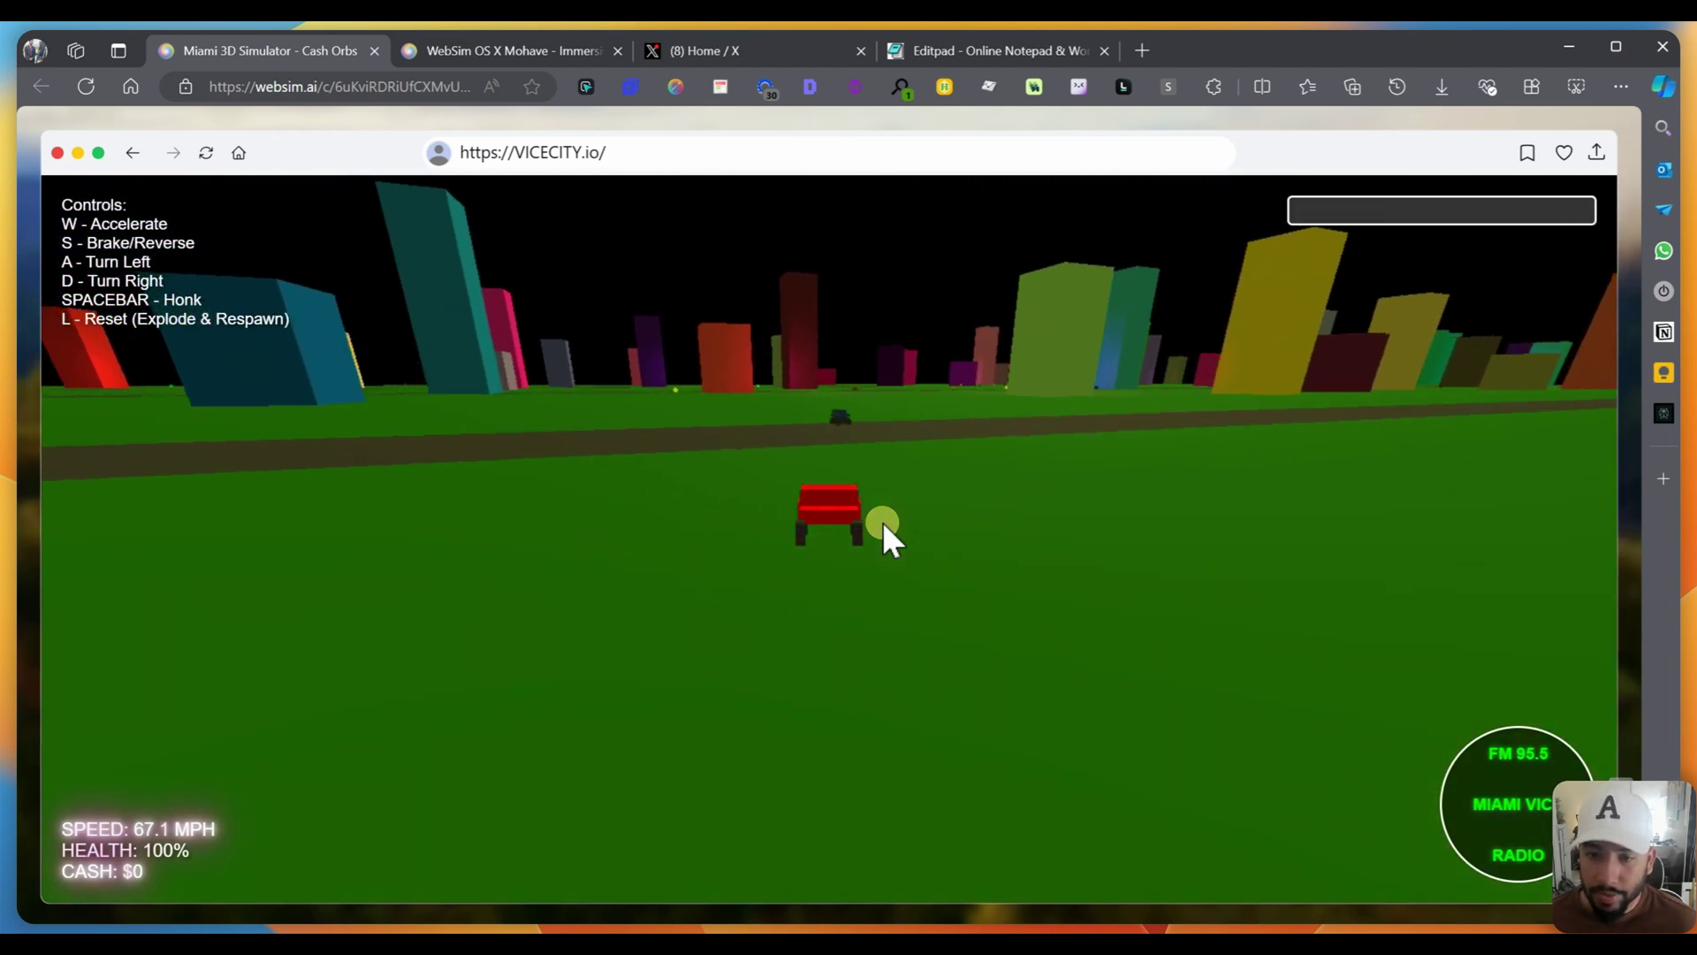
key("w")
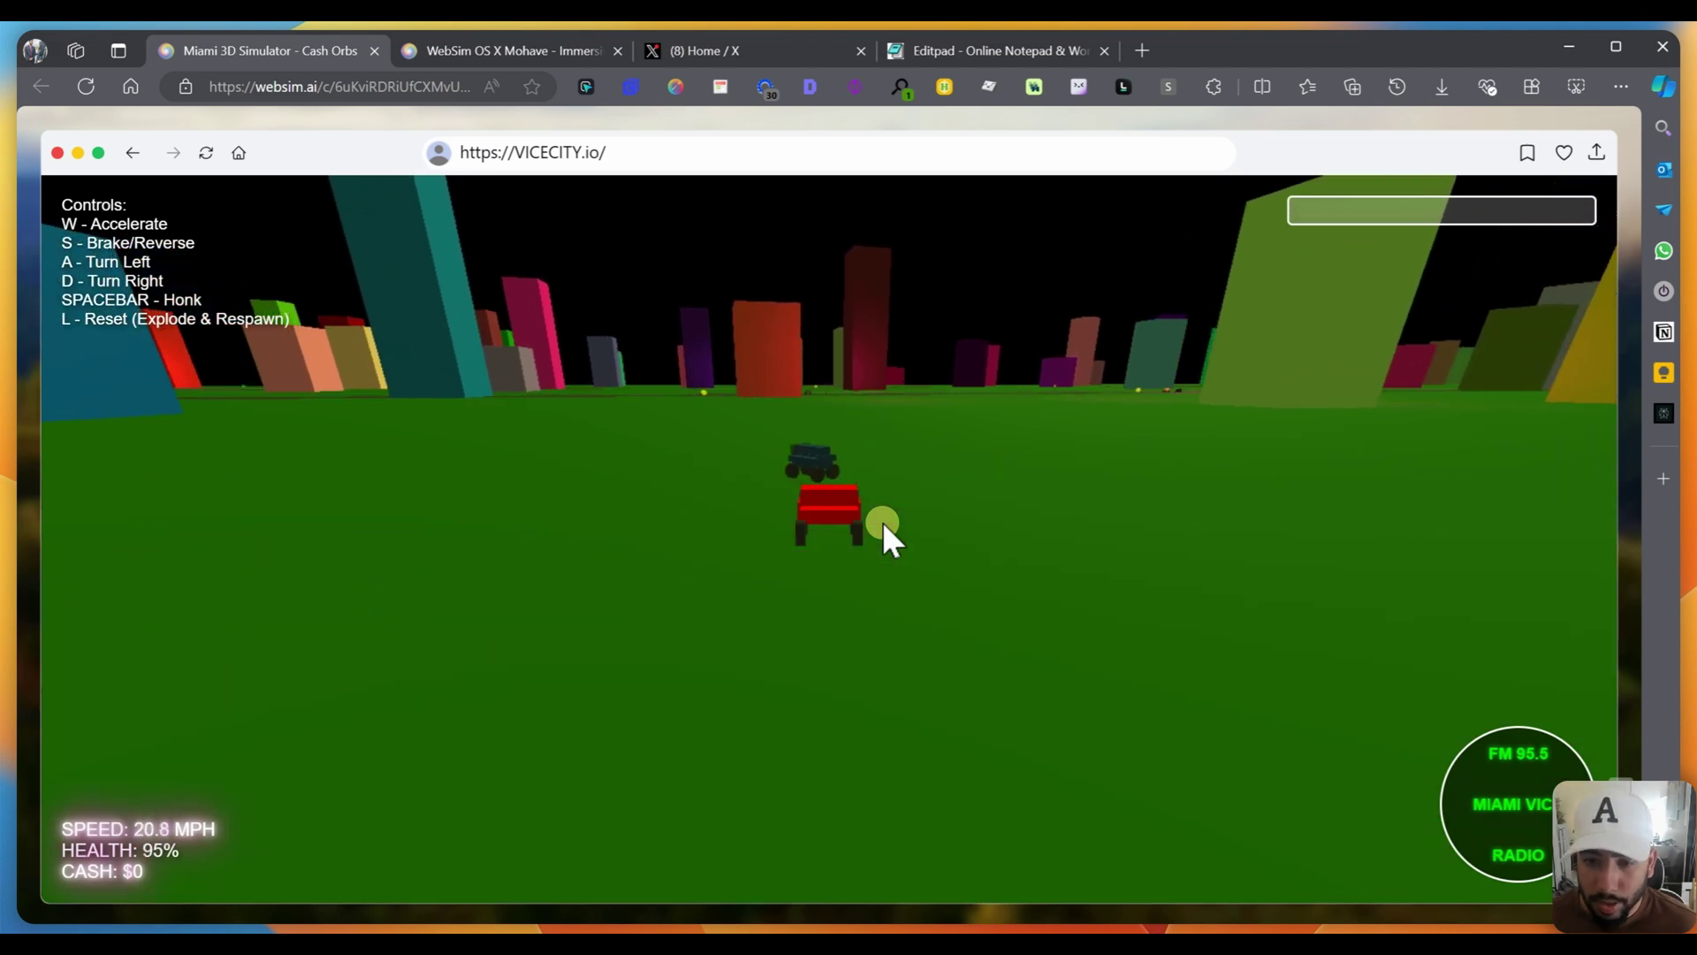
key("a")
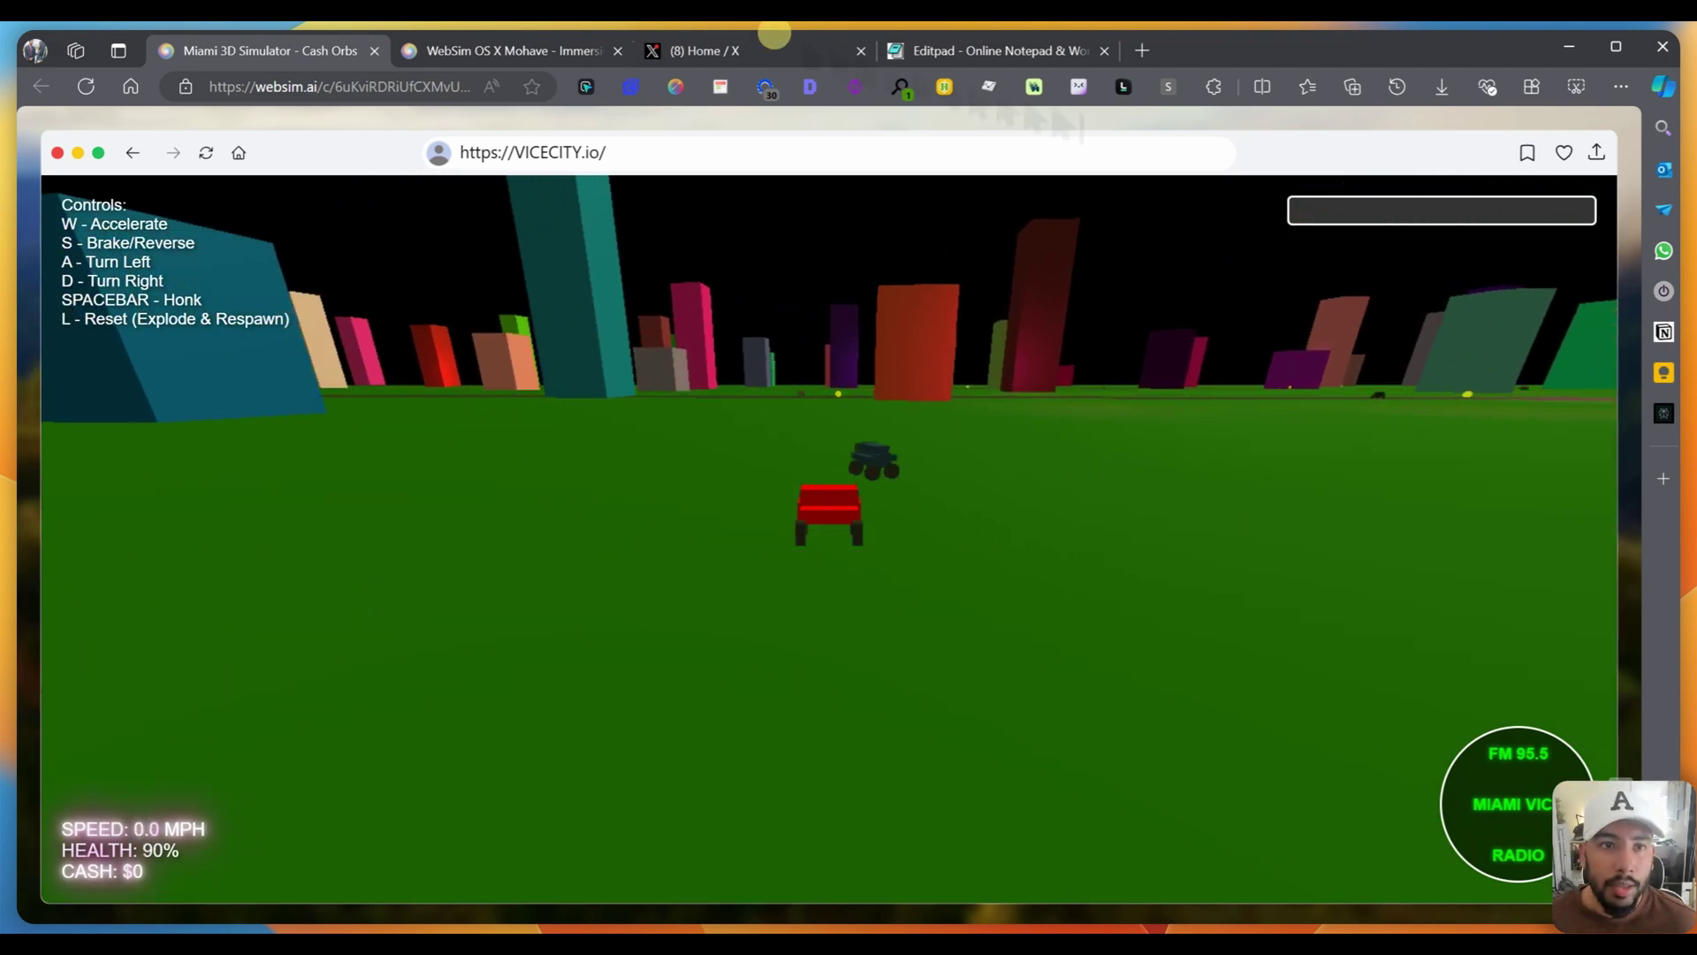
left_click(378, 51)
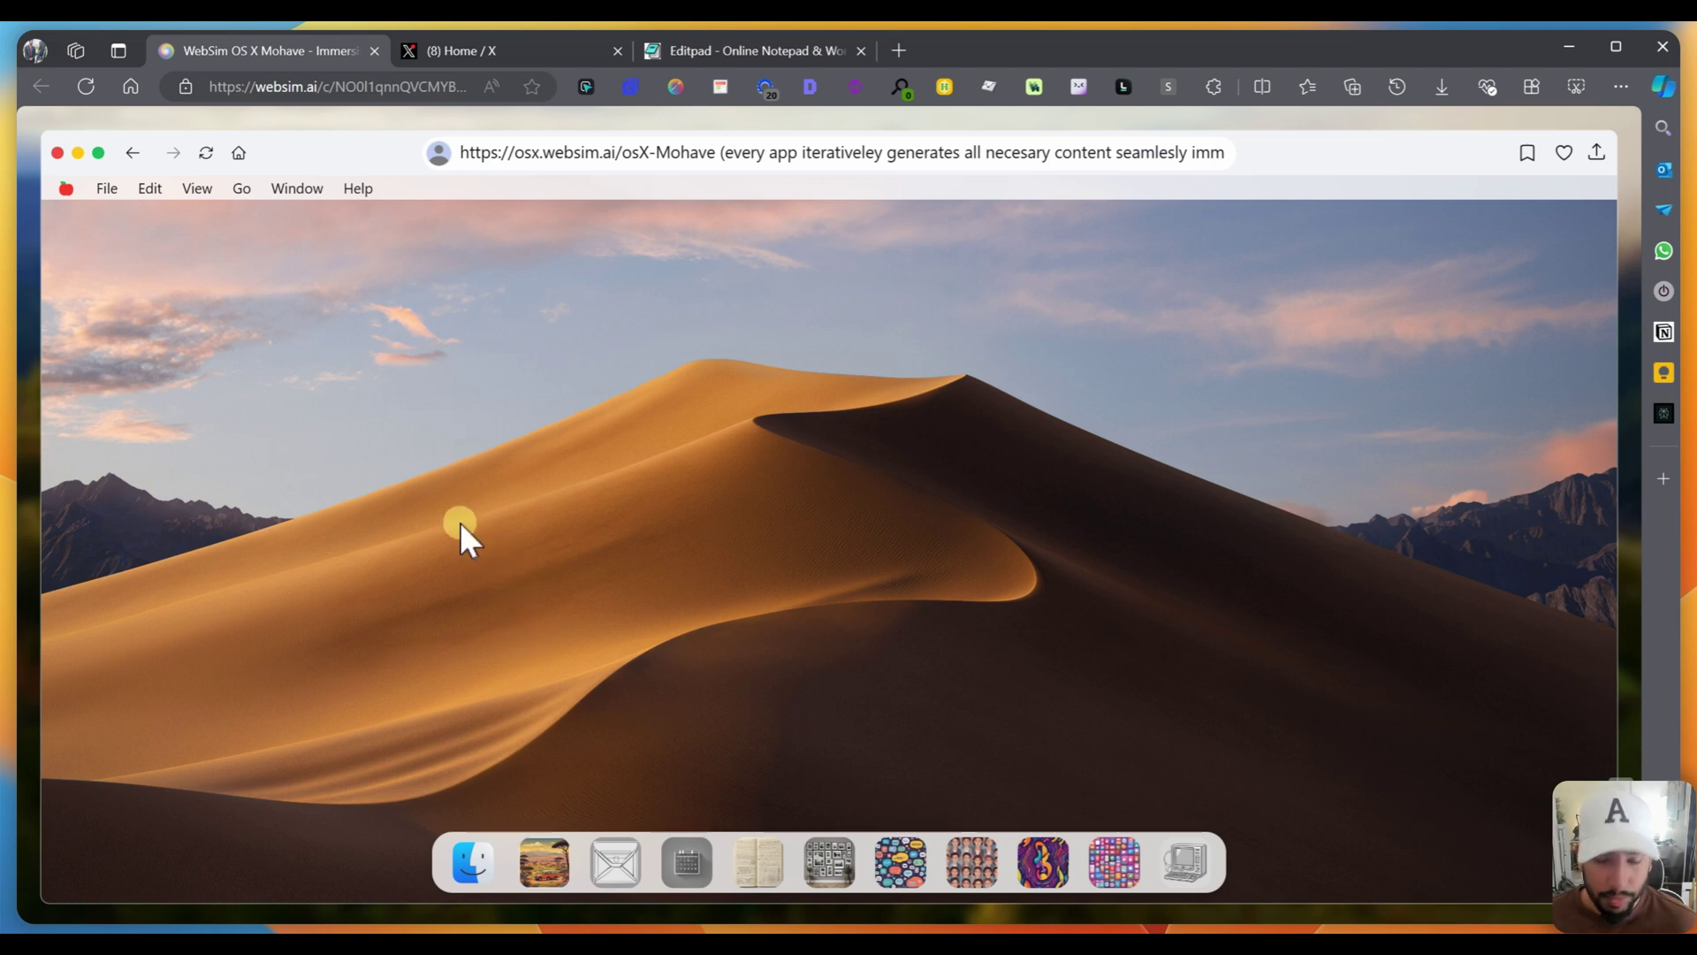
Step: Open, minimize, reopen, maximize and close Finder, then open and close Calendar from the dock
left_click(485, 874)
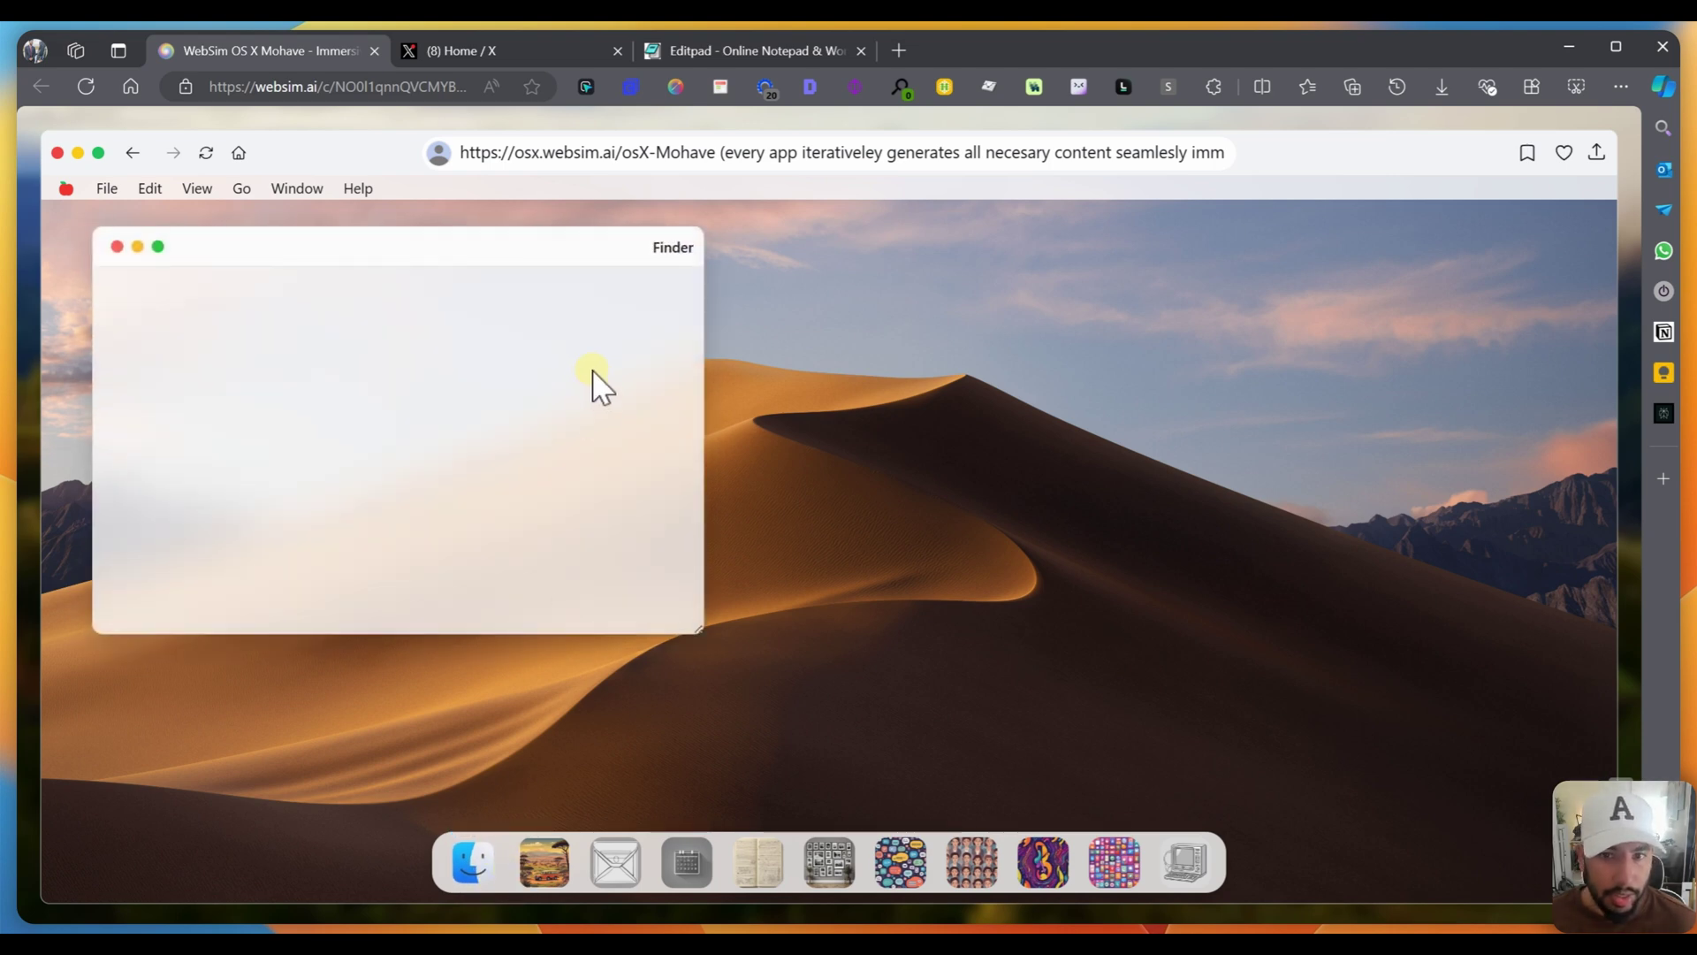
left_click(117, 247)
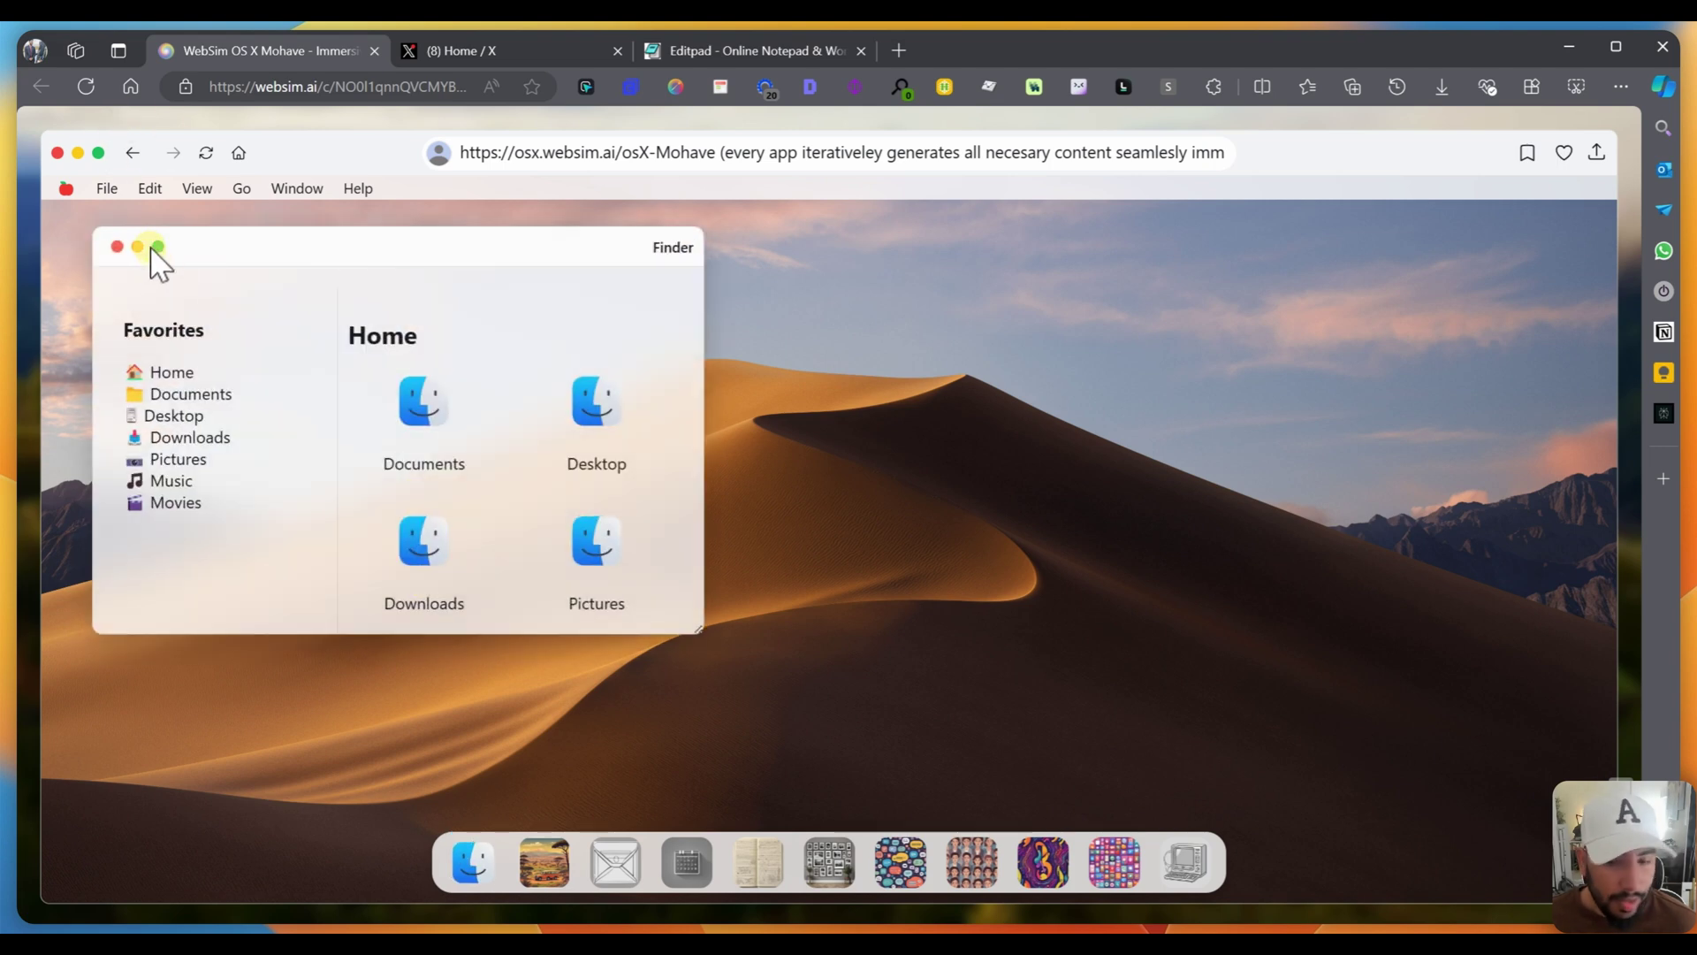
left_click(139, 247)
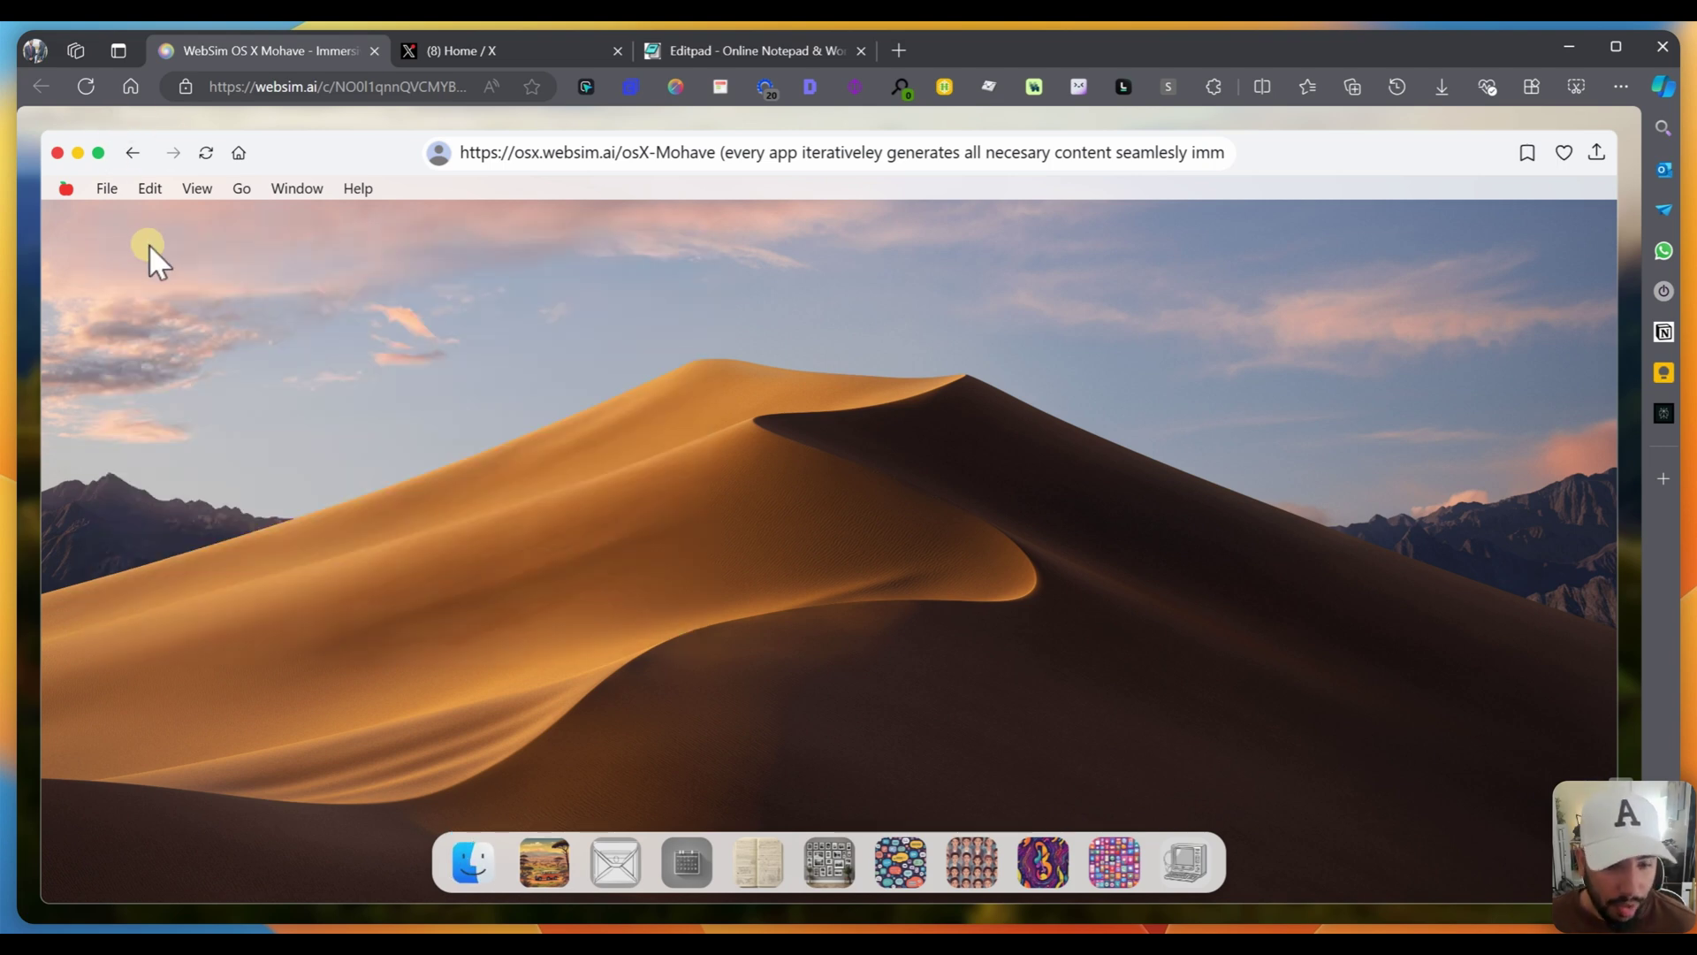
left_click(472, 862)
left_click(162, 244)
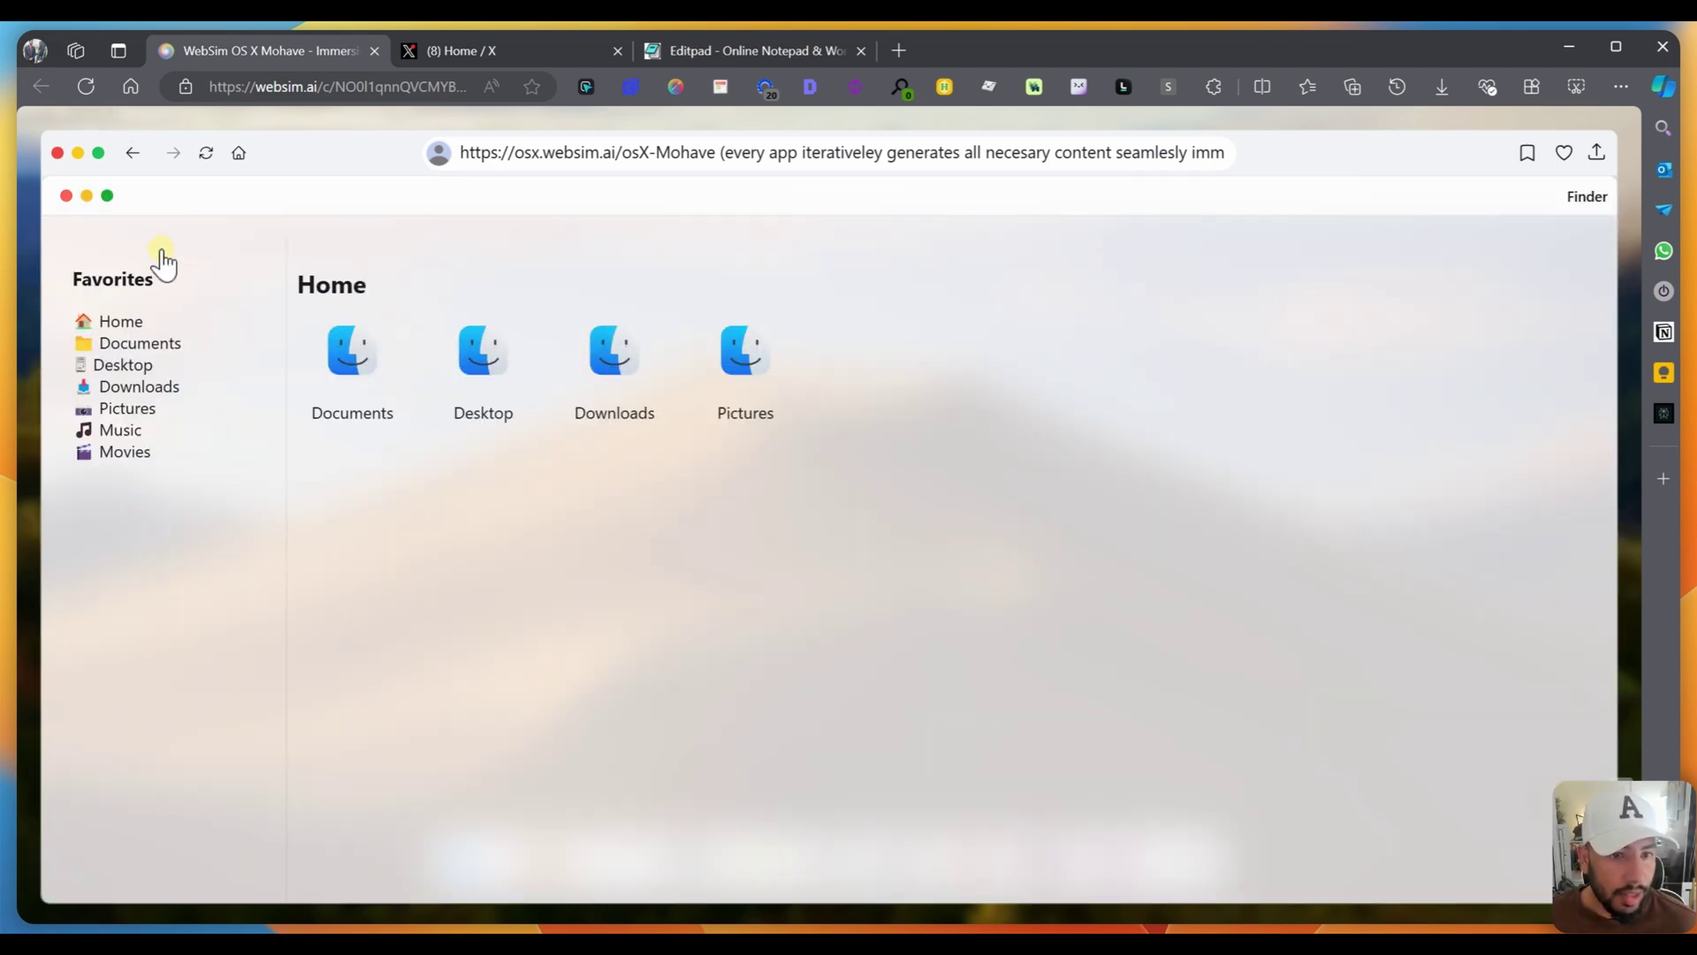
left_click(66, 196)
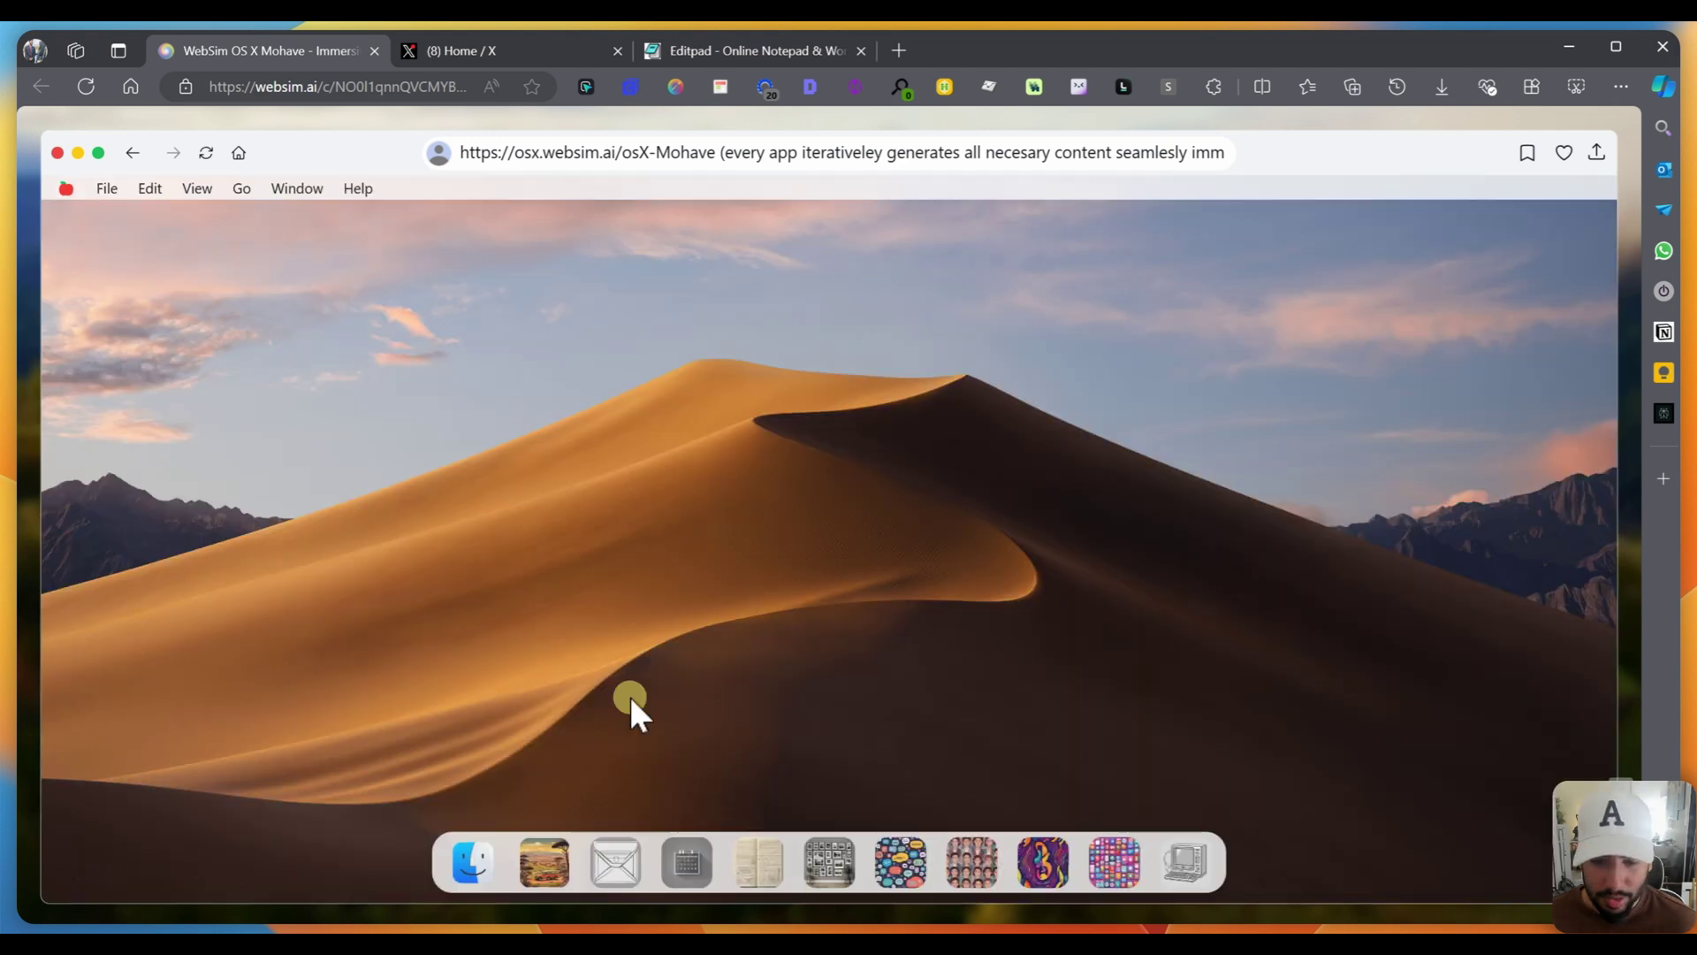
left_click(697, 878)
left_click(116, 247)
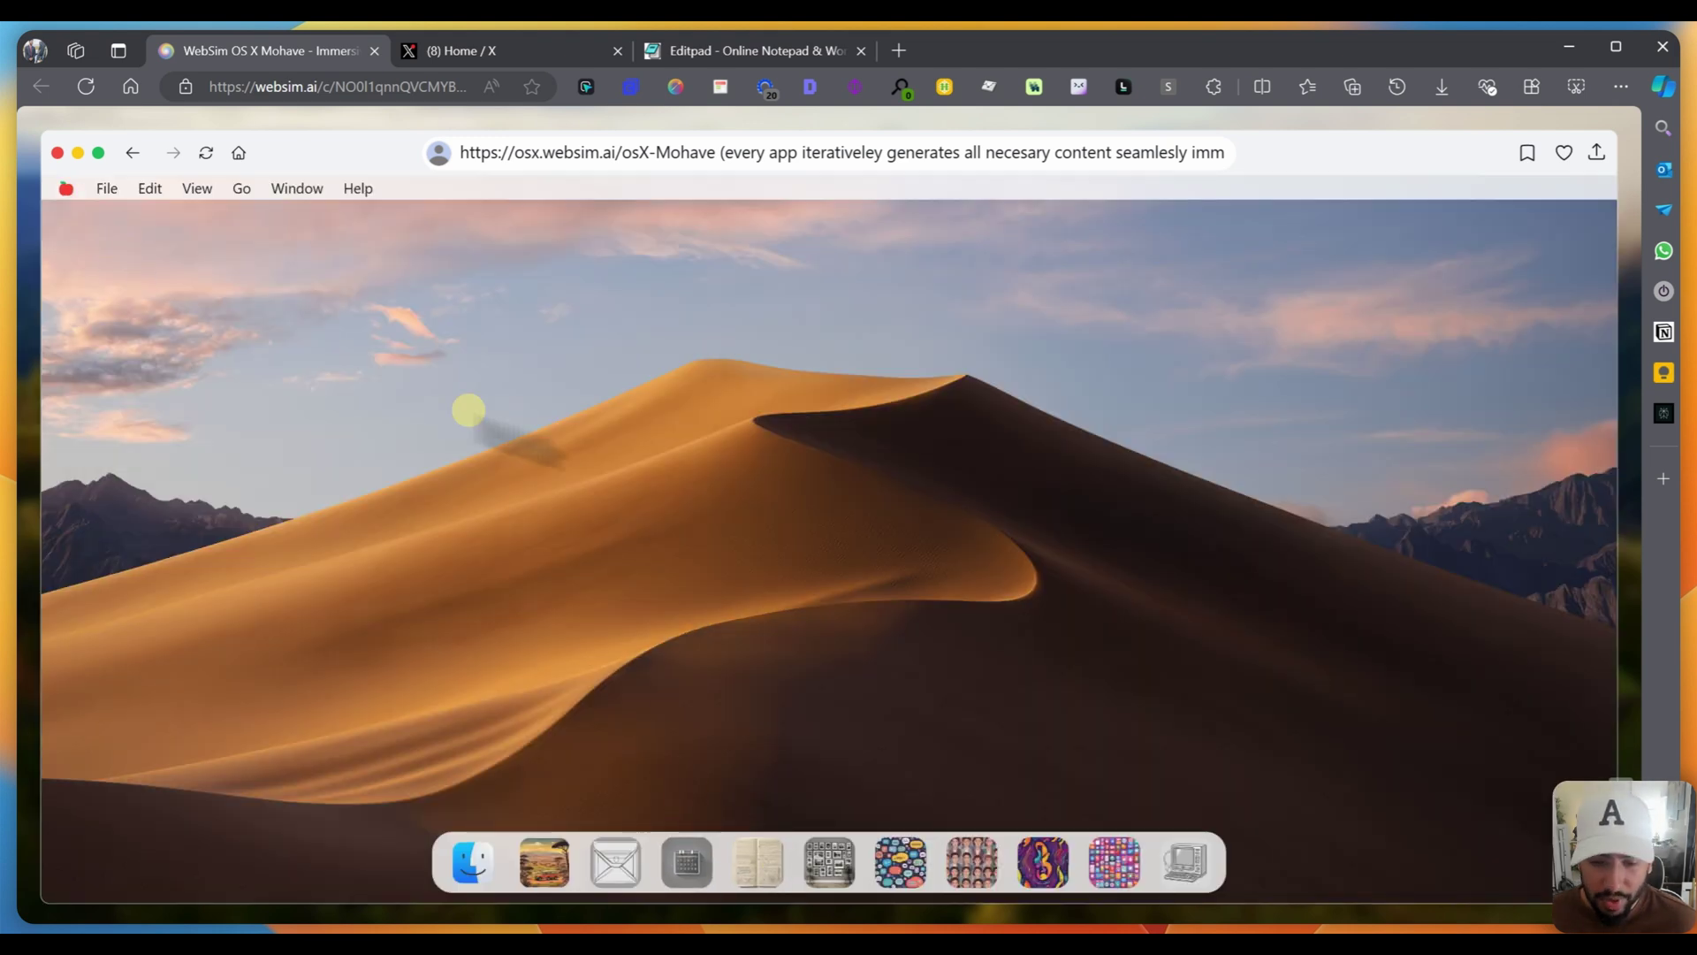
Step: Open and close Notes, Photos (scrolling through it) and System Preferences from the dock
left_click(766, 865)
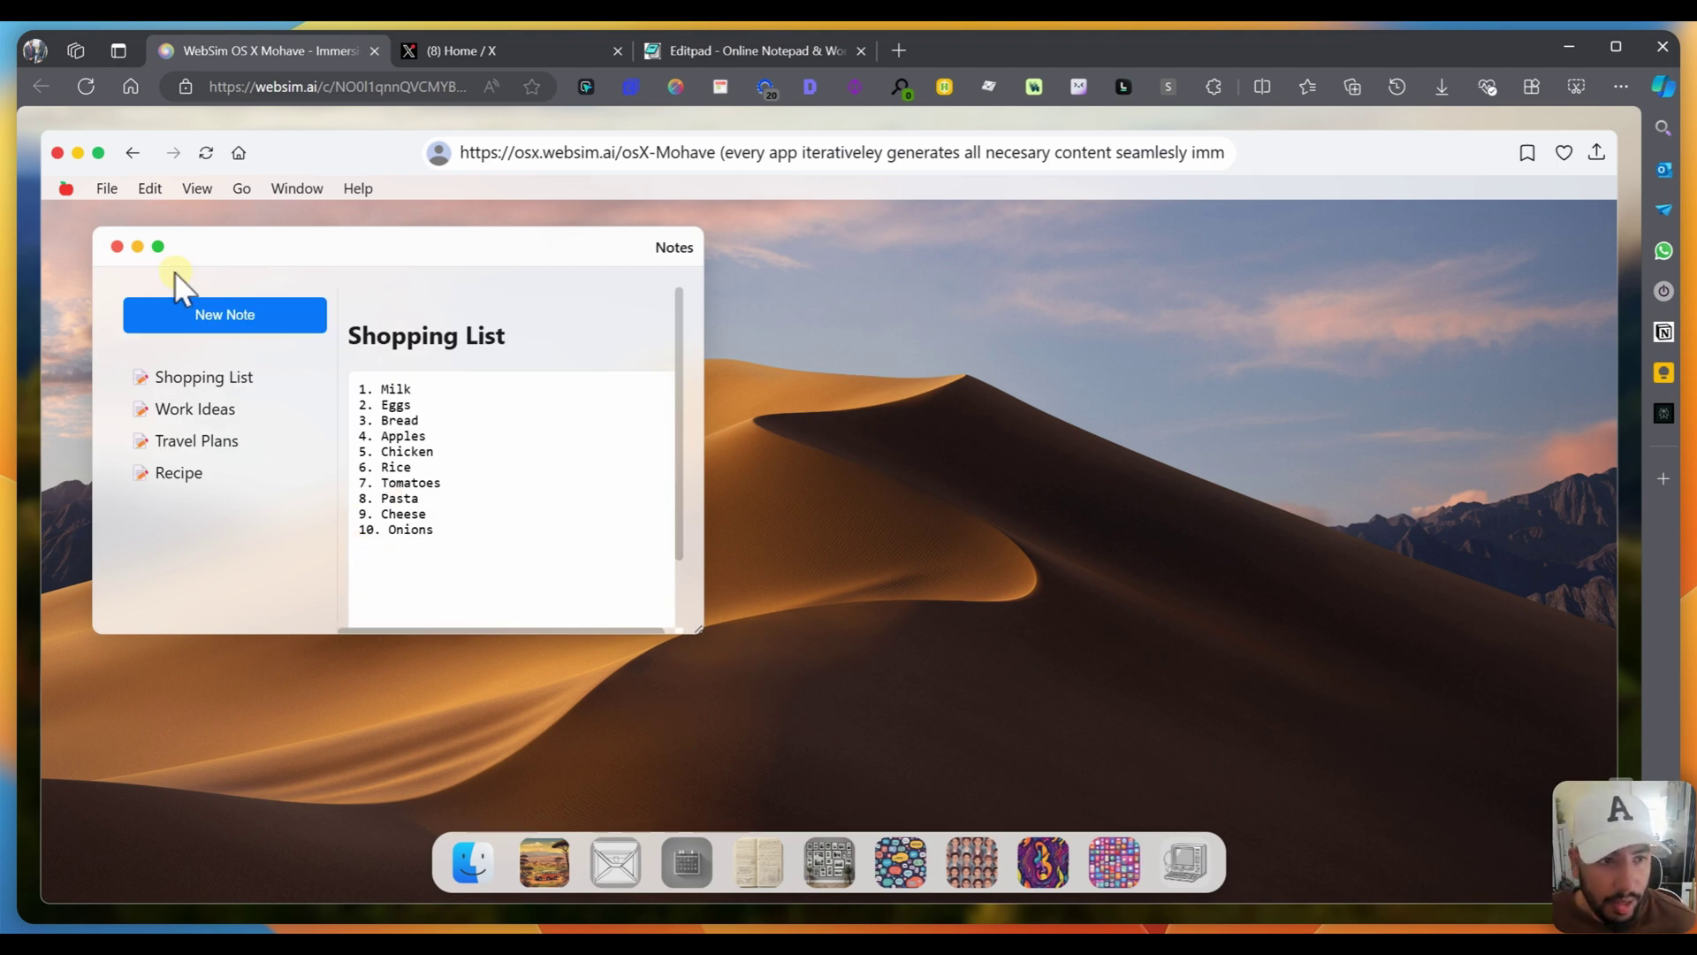
left_click(118, 247)
left_click(821, 870)
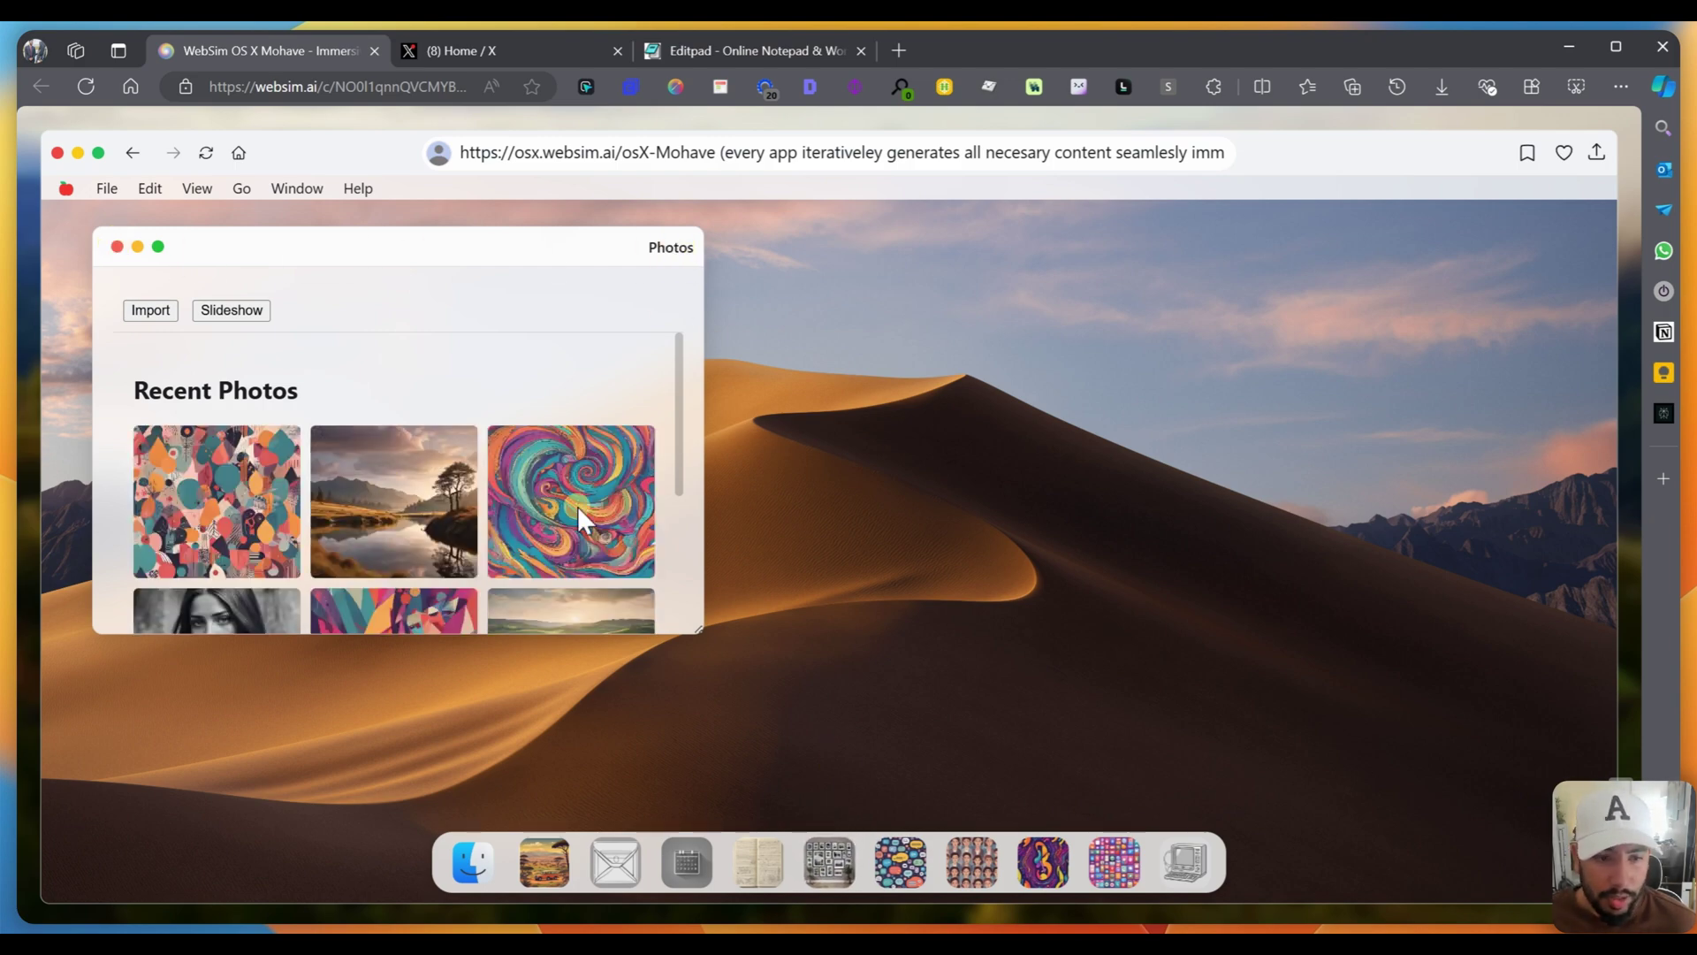
scroll(278, 505, "down", 3)
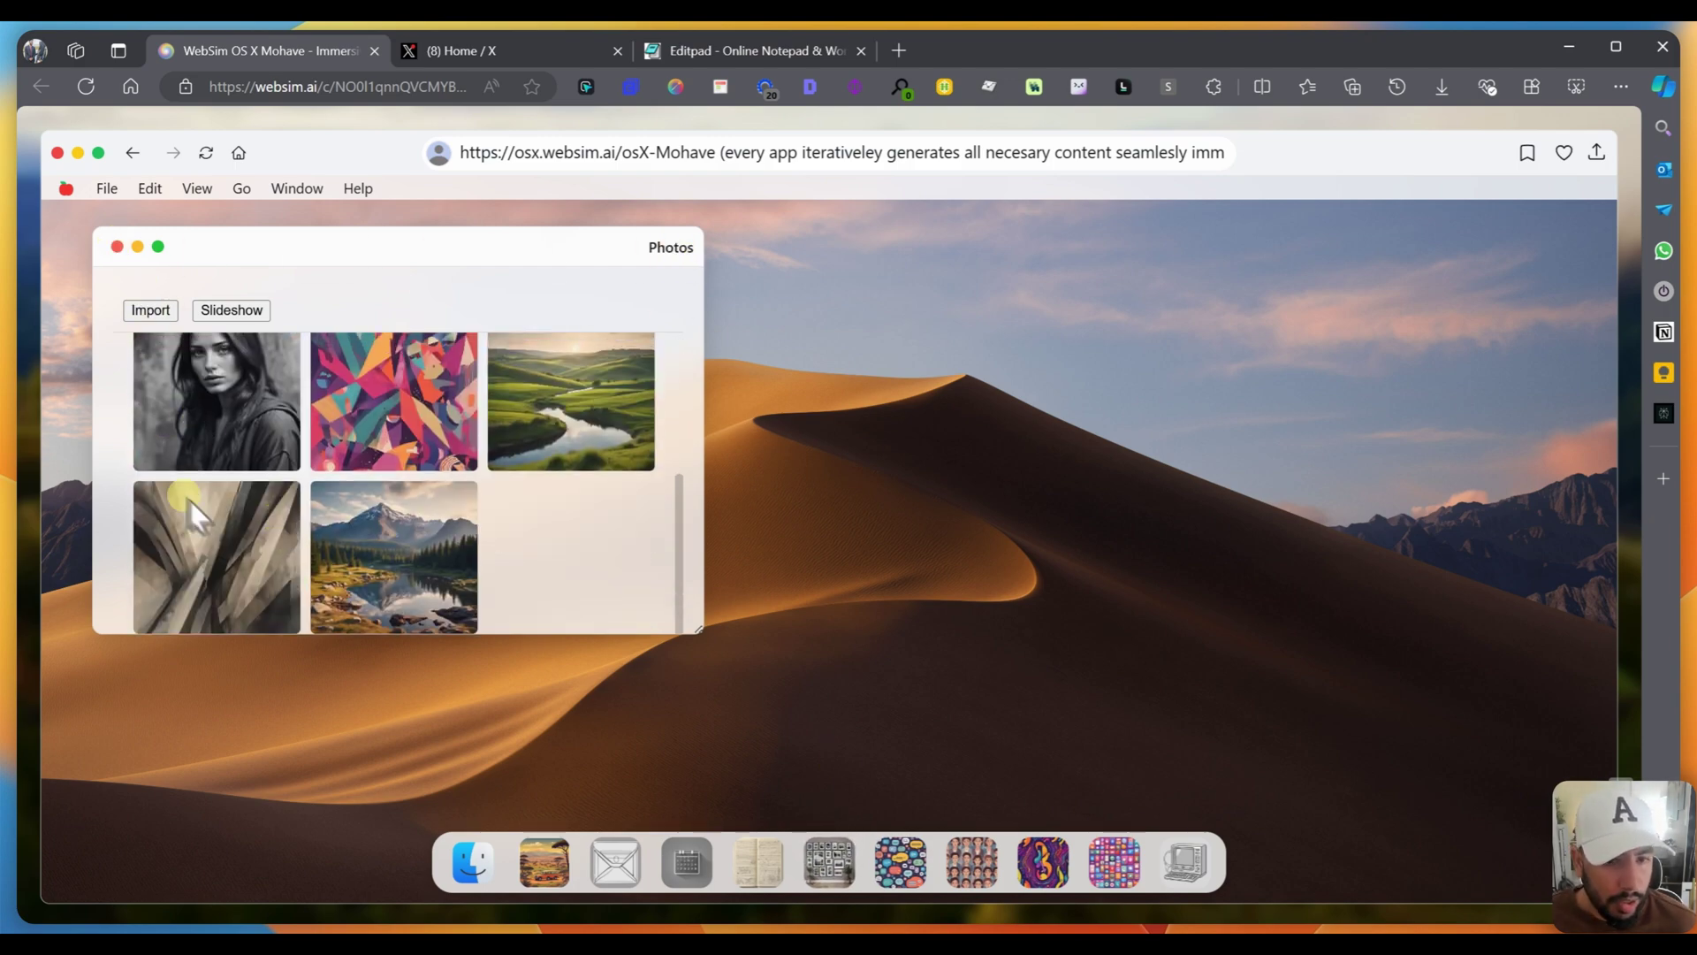
scroll(190, 500, "up", 2)
scroll(265, 548, "down", 2)
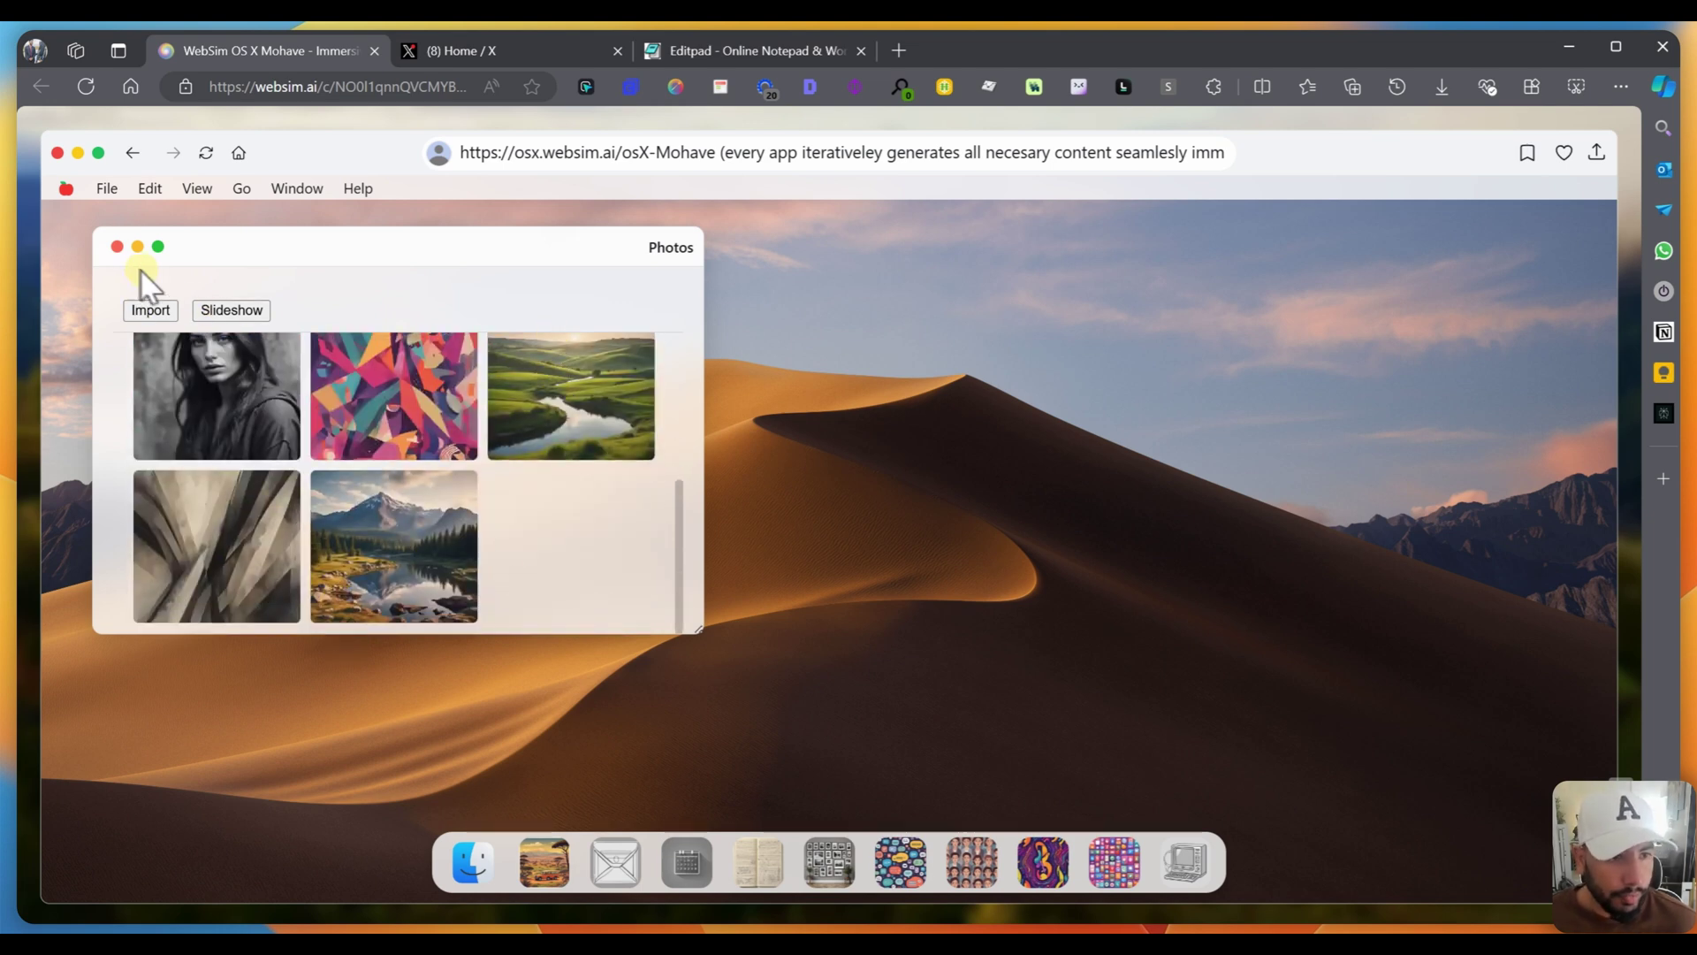
left_click(115, 246)
left_click(1187, 862)
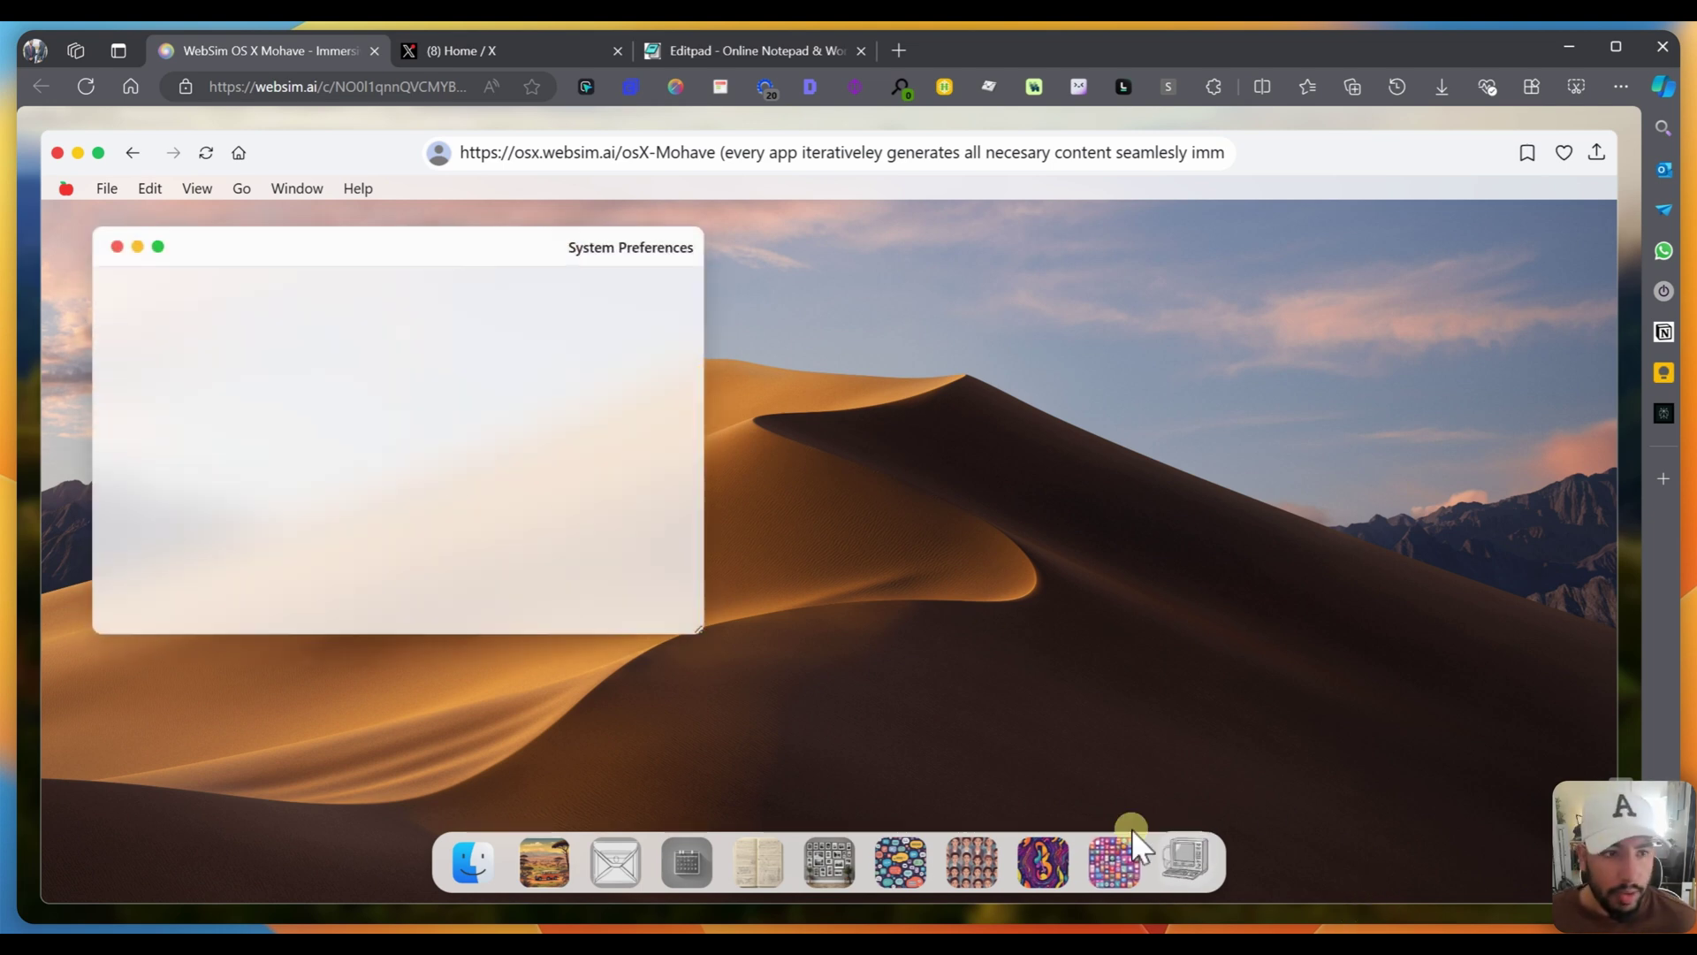
left_click(118, 246)
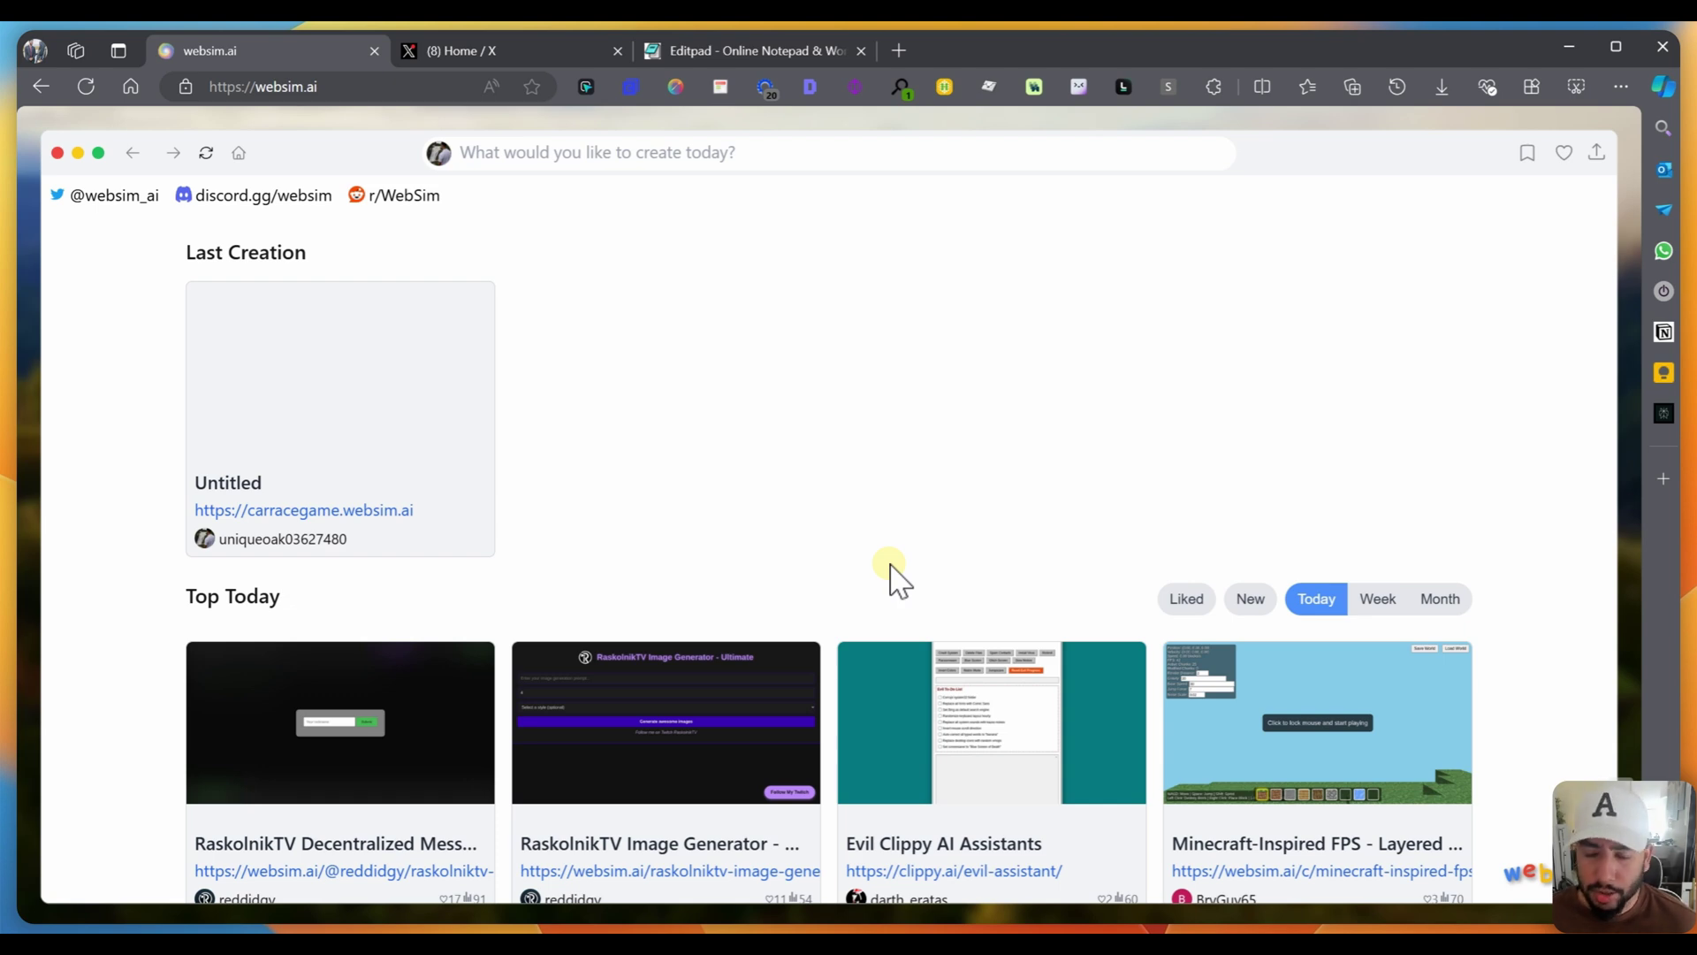
Step: Filter the community creations list to the Month's top picks
scroll(817, 415, "down", 3)
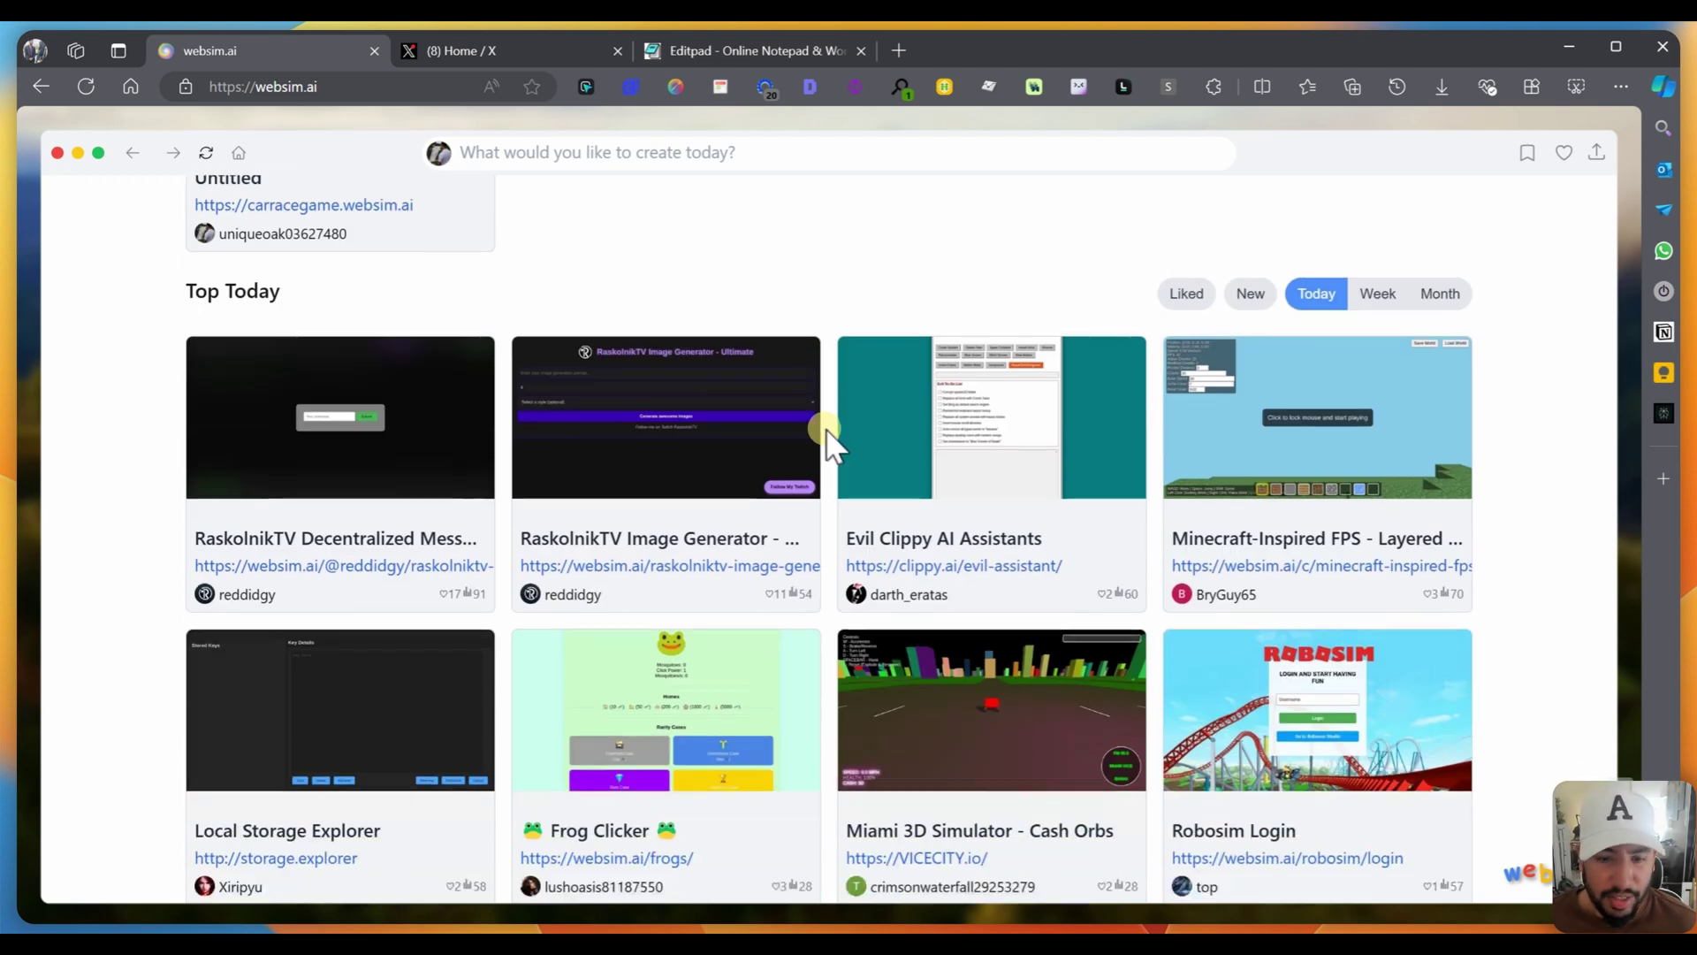
left_click(1453, 296)
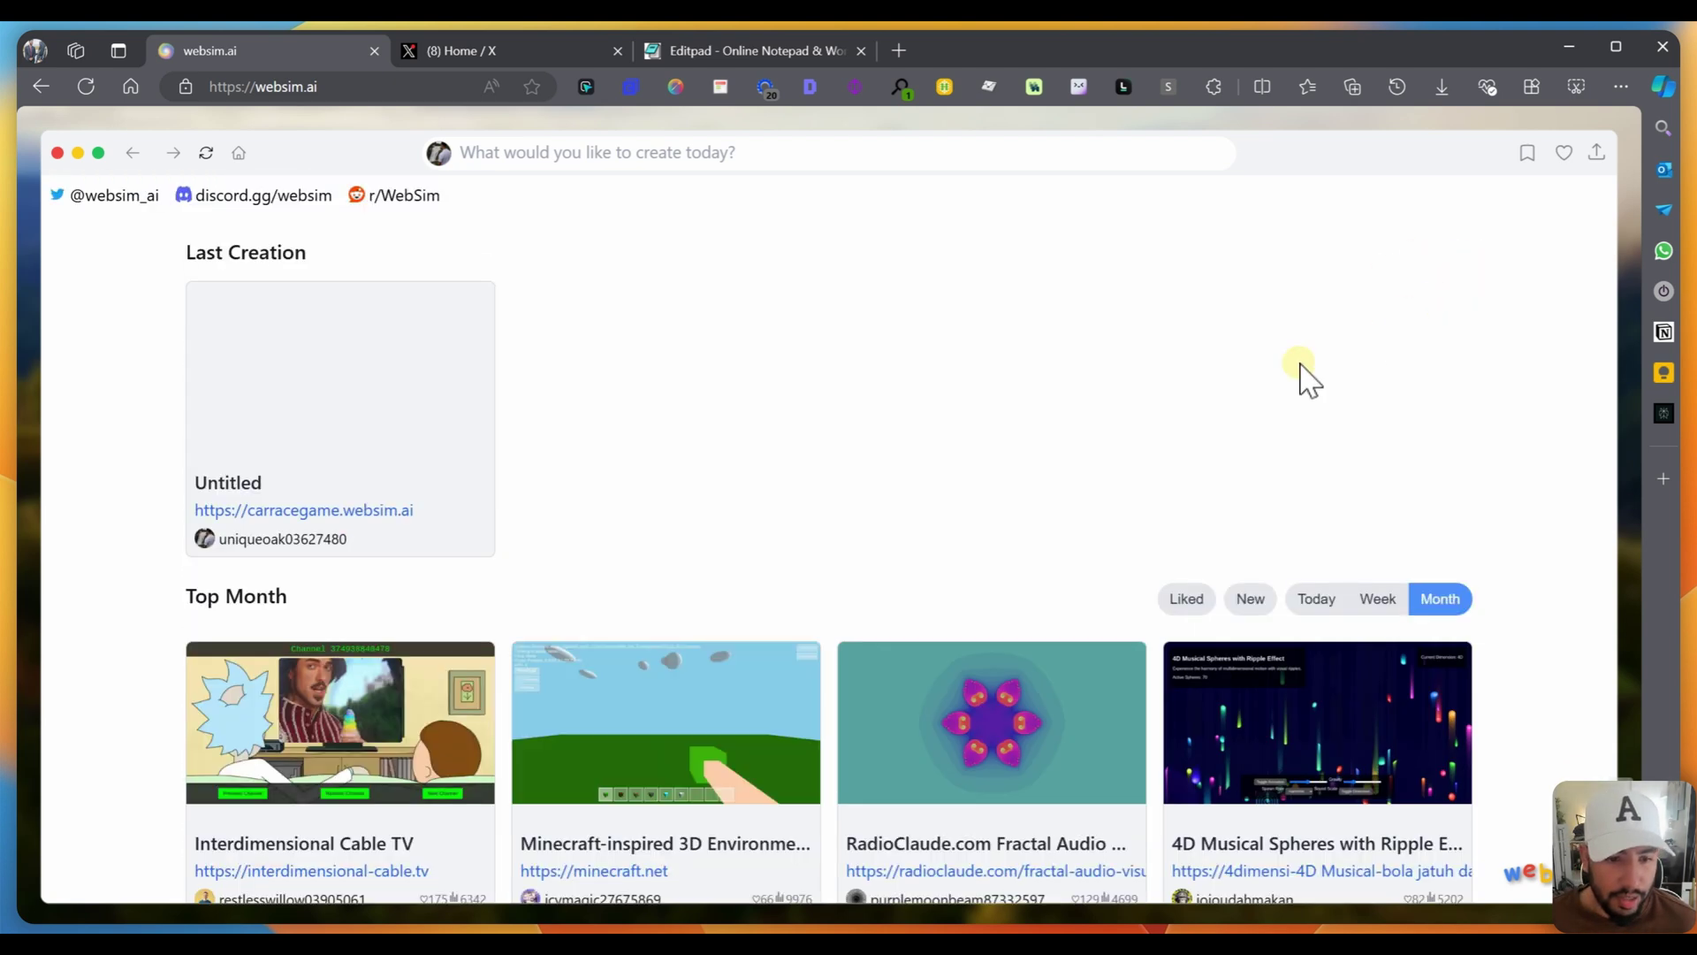
scroll(1030, 519, "down", 2)
scroll(1039, 514, "up", 2)
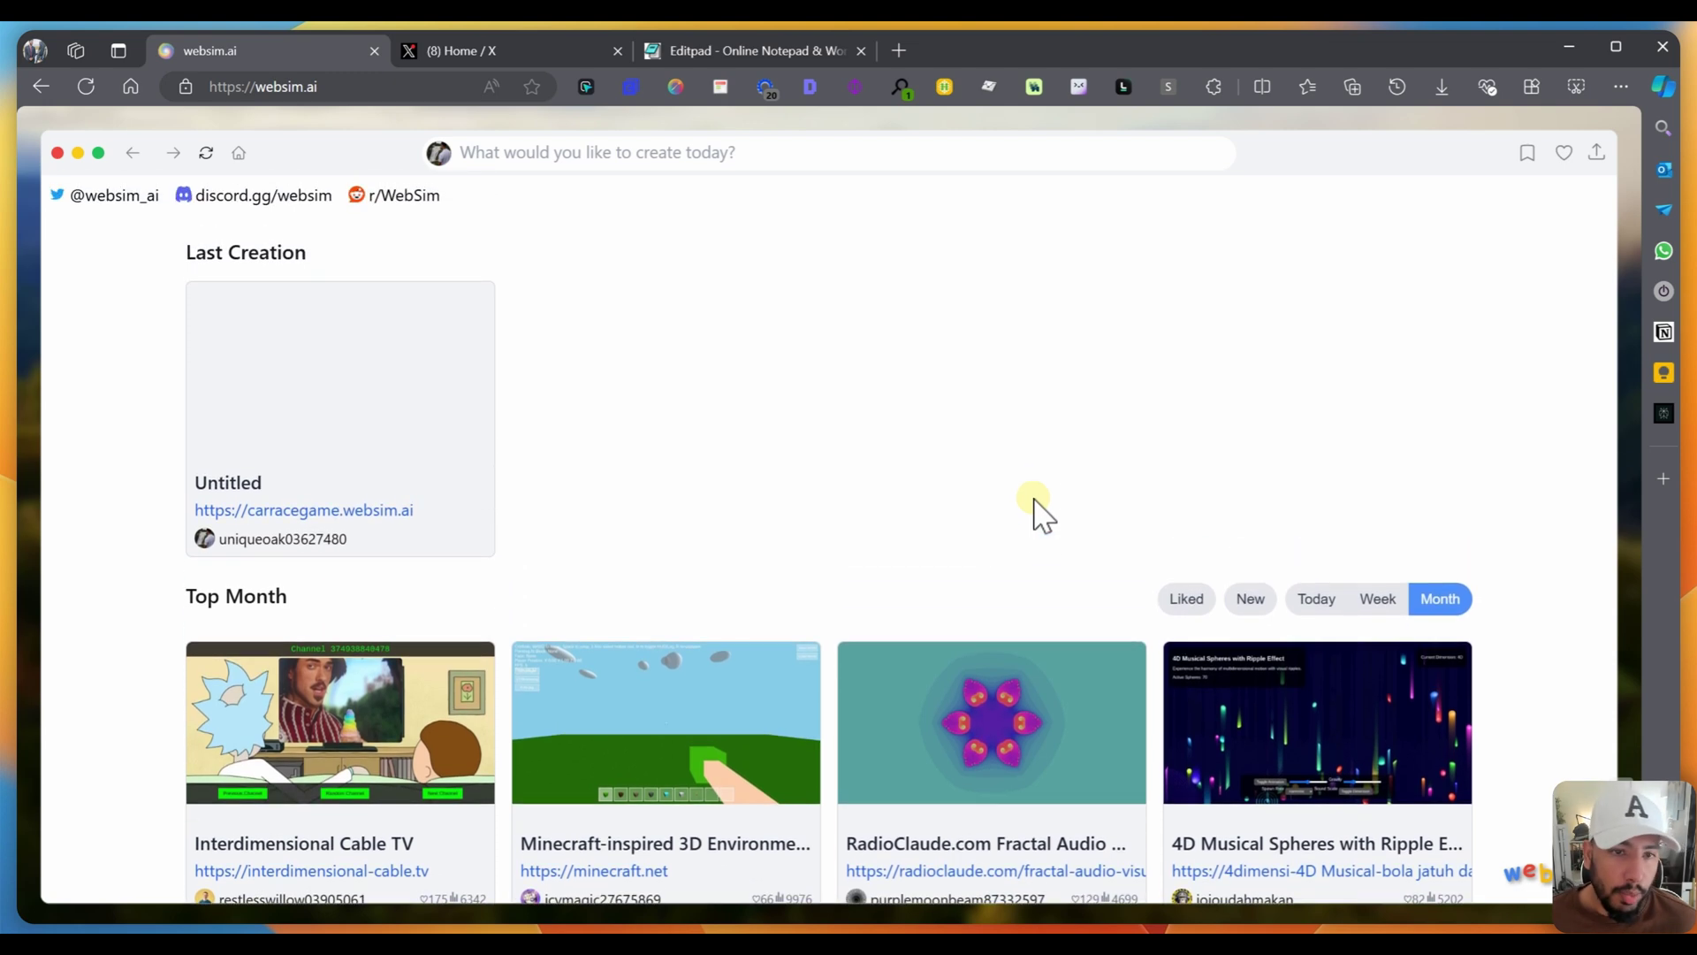
Step: Open and dismiss the creation prompt box, then scroll down to the 3D Torus Viewer card
left_click(564, 152)
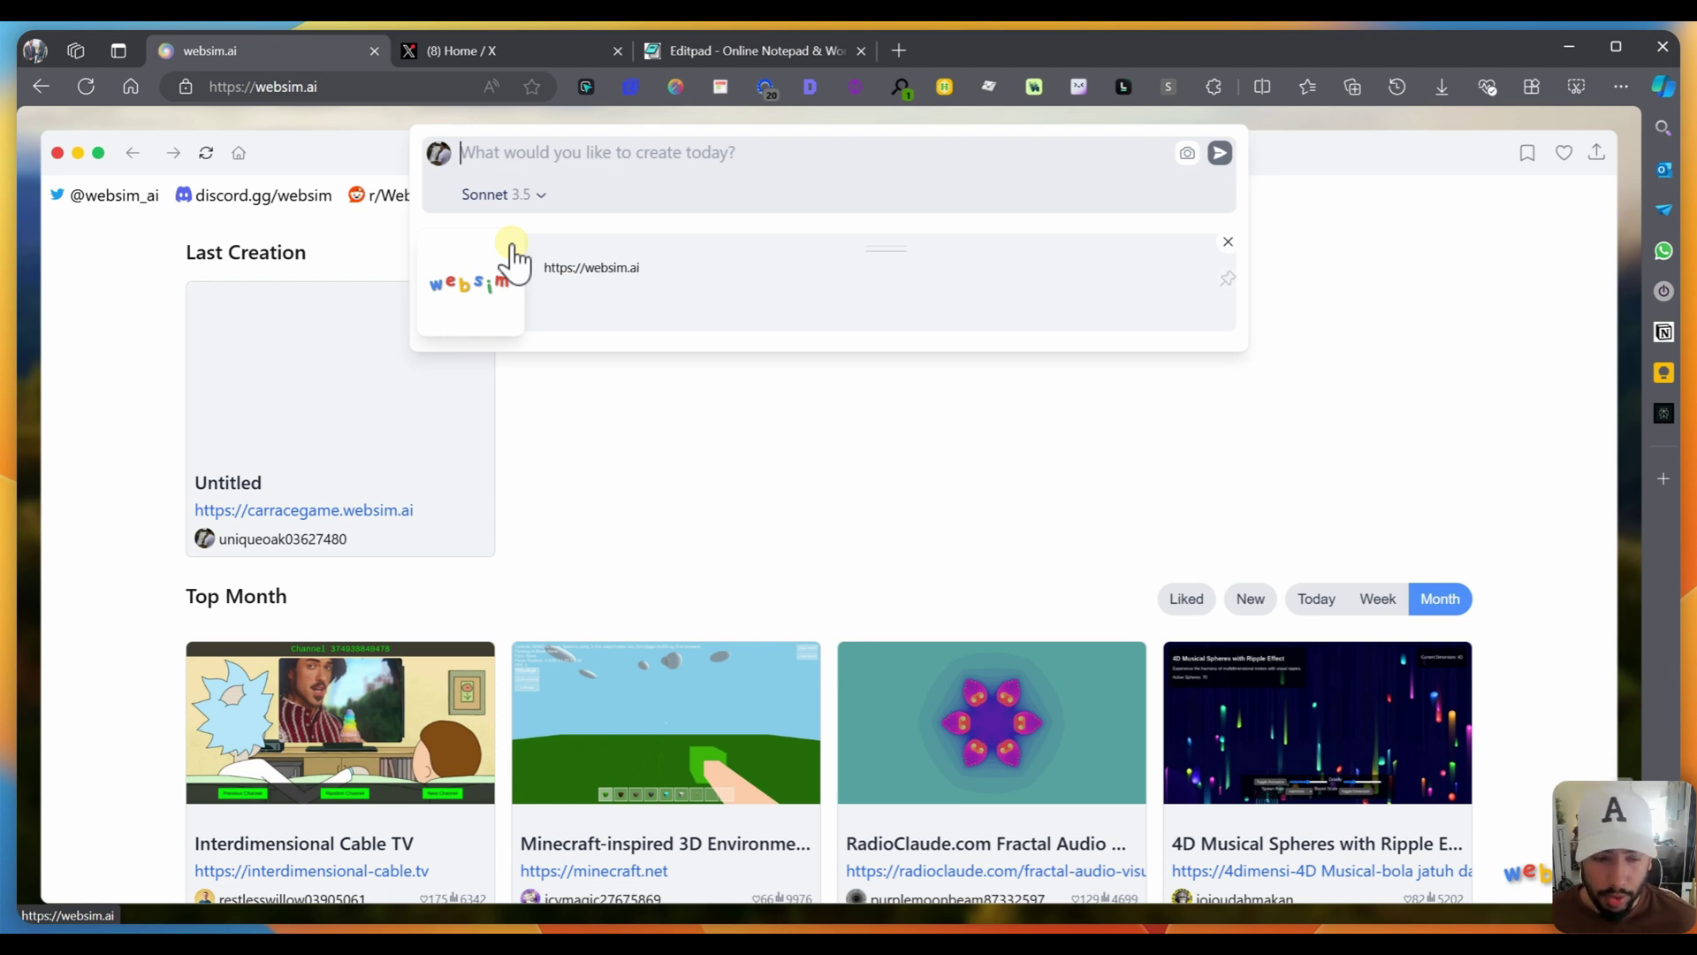
left_click(665, 538)
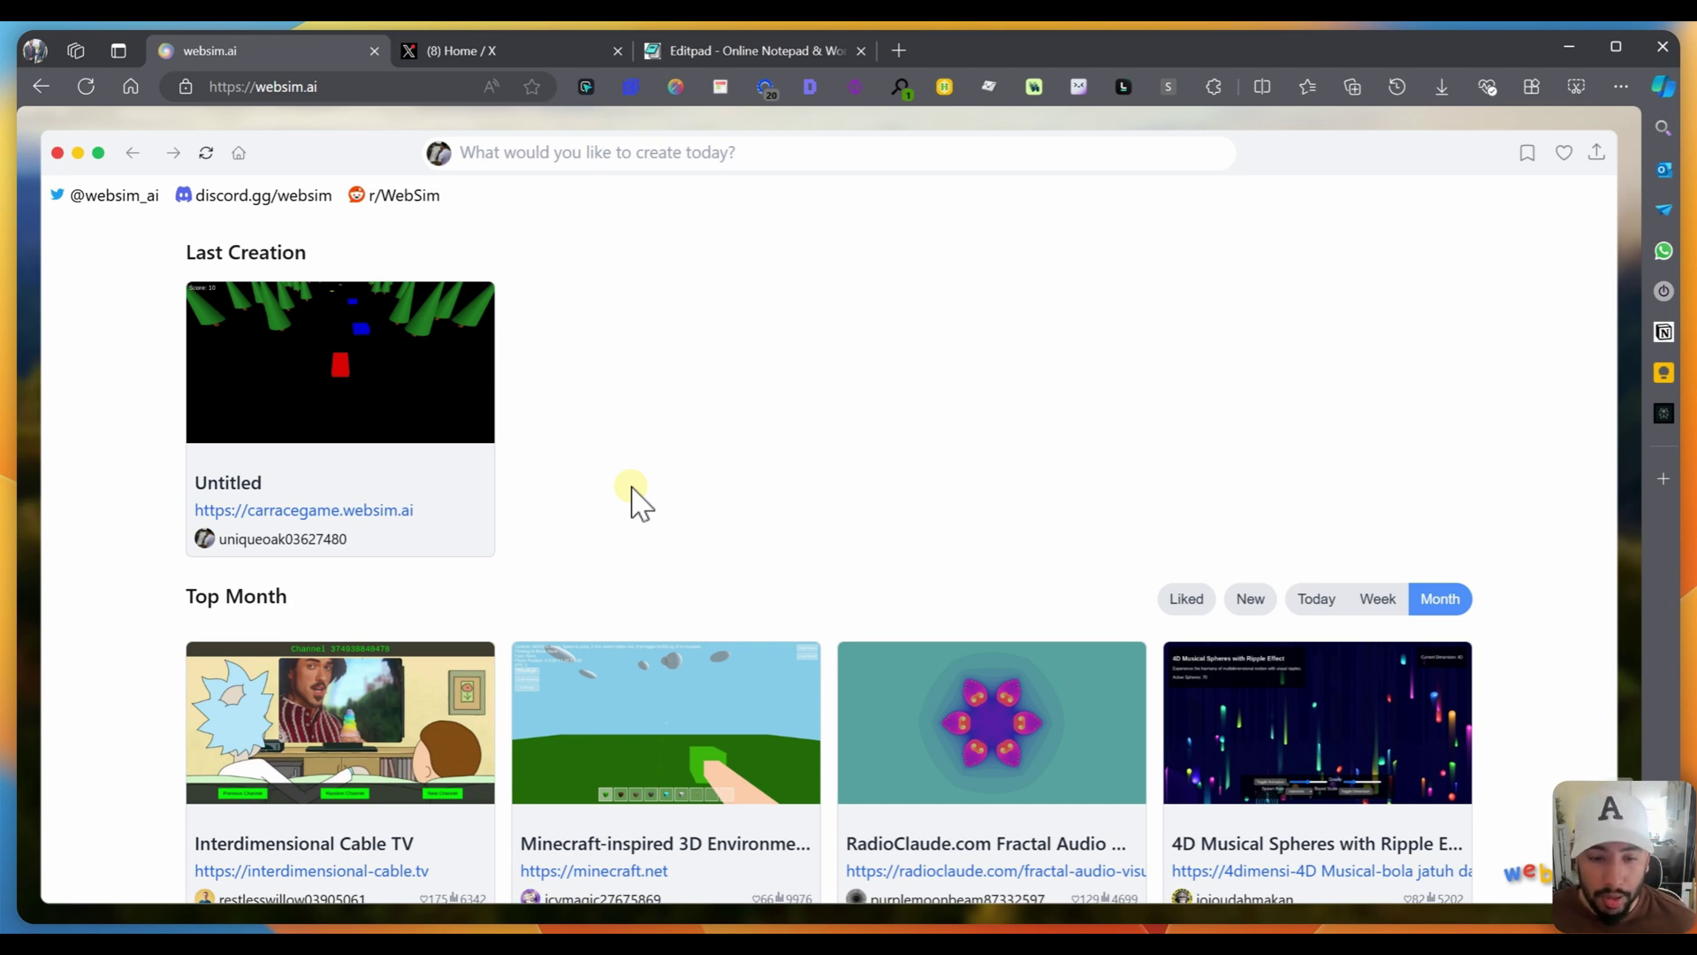
scroll(677, 332, "down", 3)
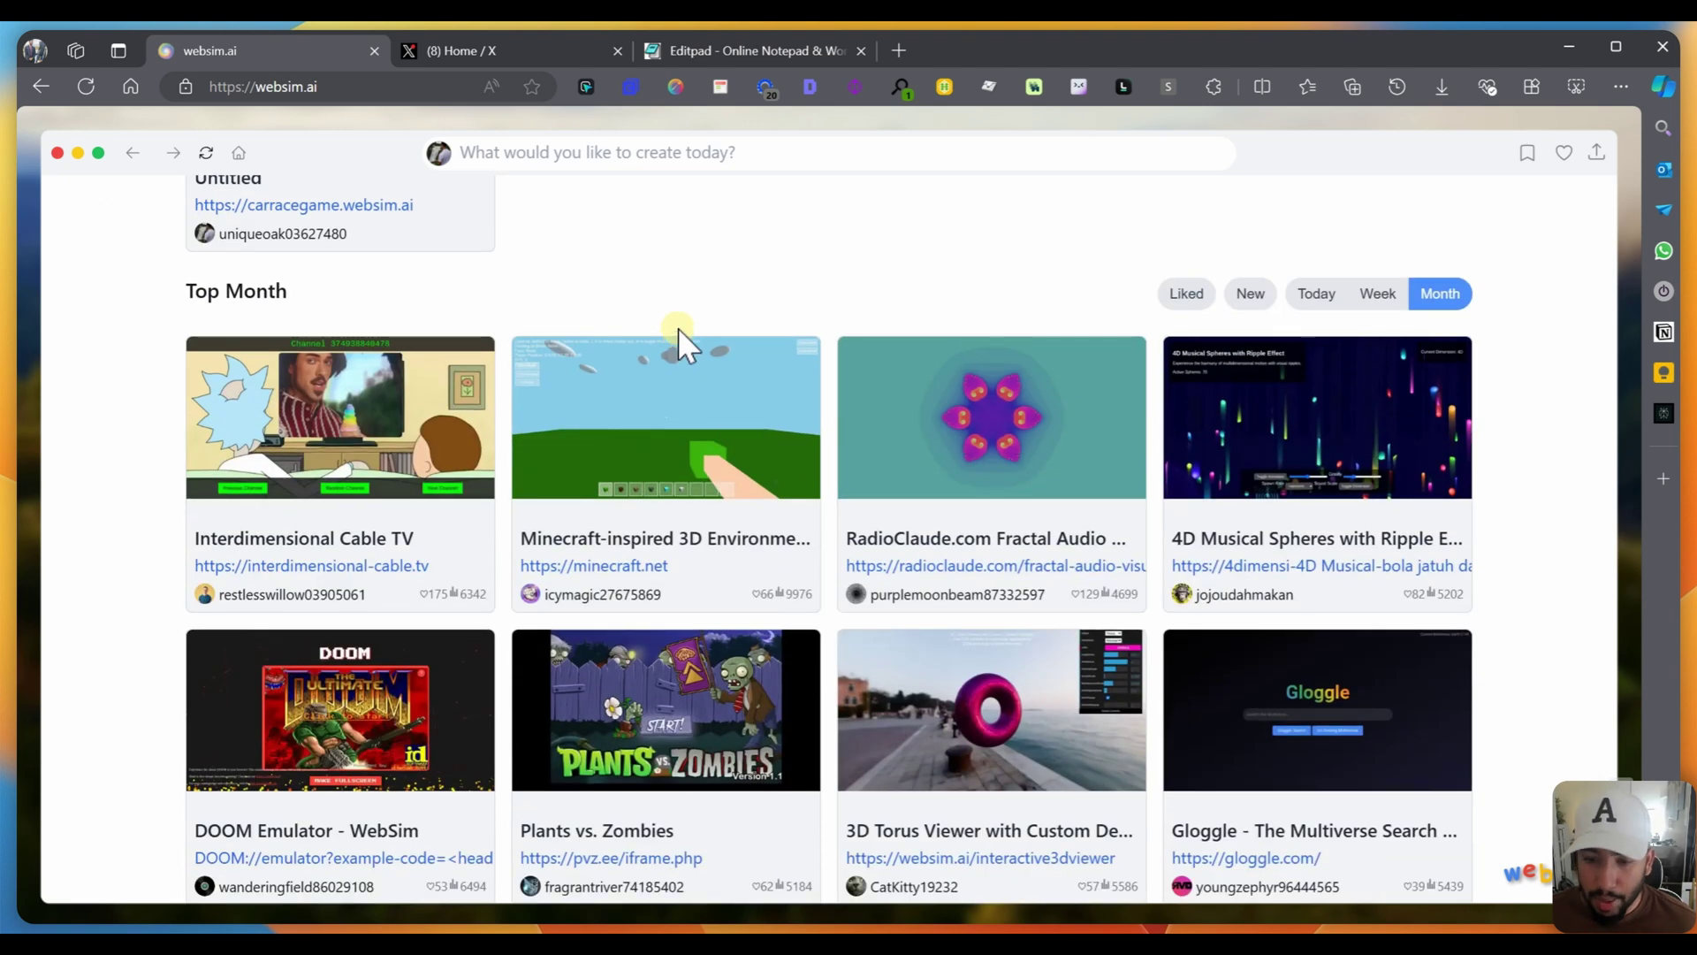
scroll(1016, 553, "down", 2)
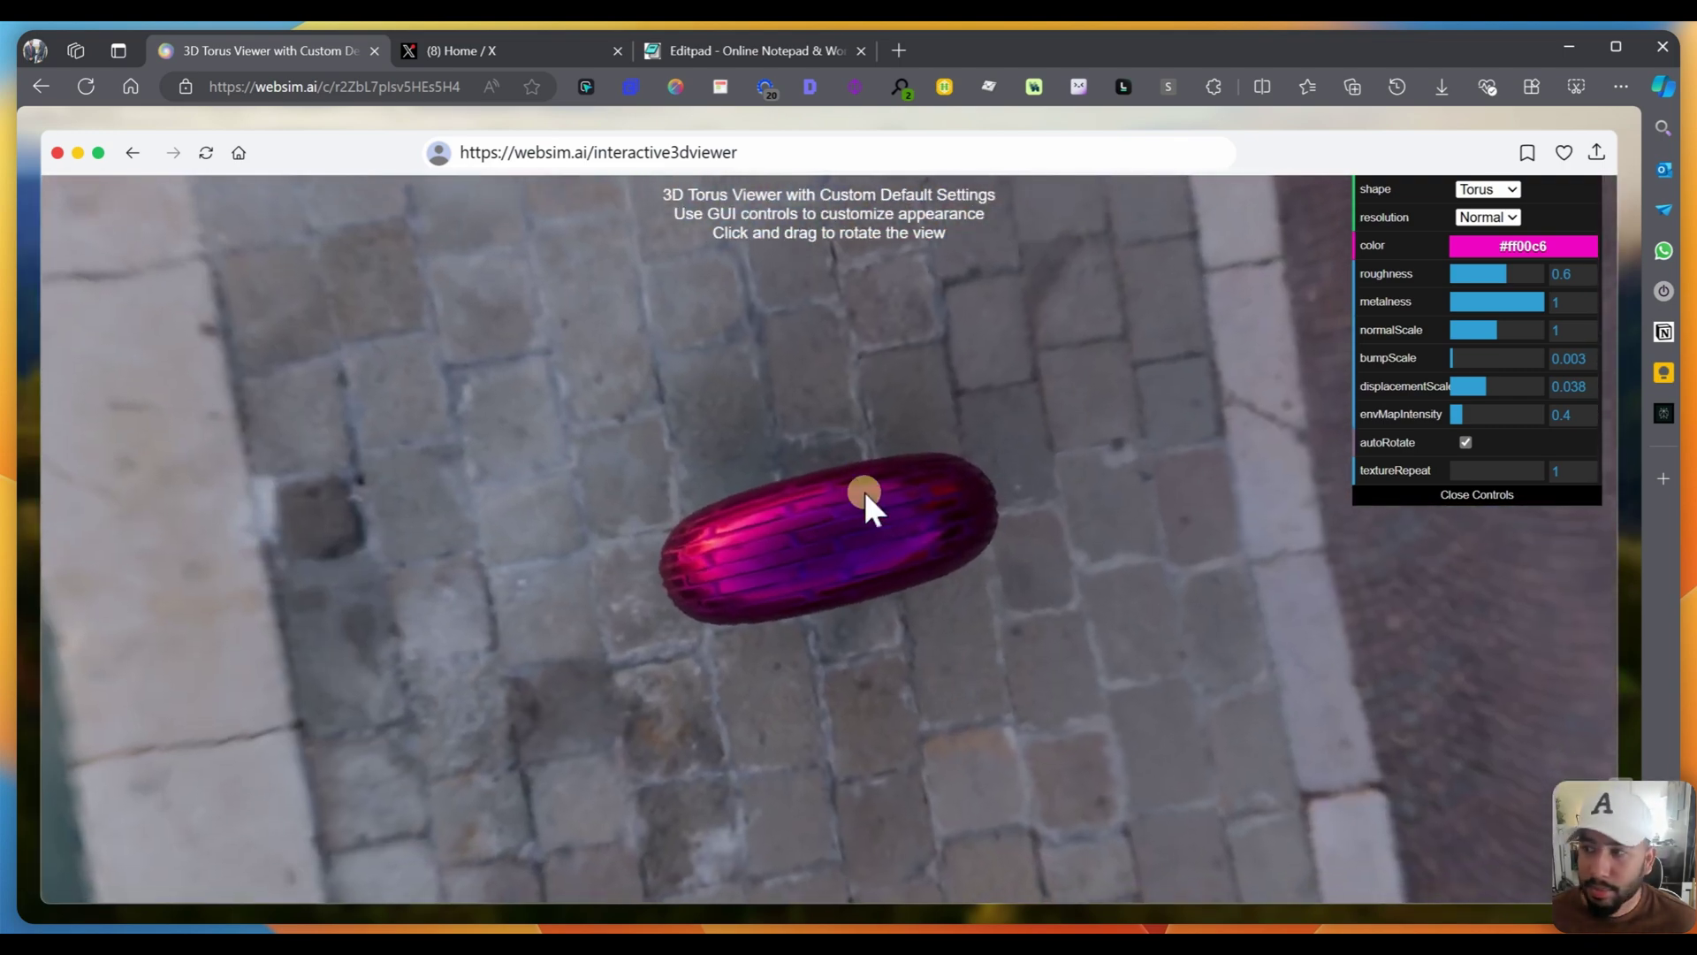
Step: Set the torus colour to red #ff0000
left_click(1523, 246)
left_click(1468, 330)
left_click_drag(1467, 330, 1457, 309)
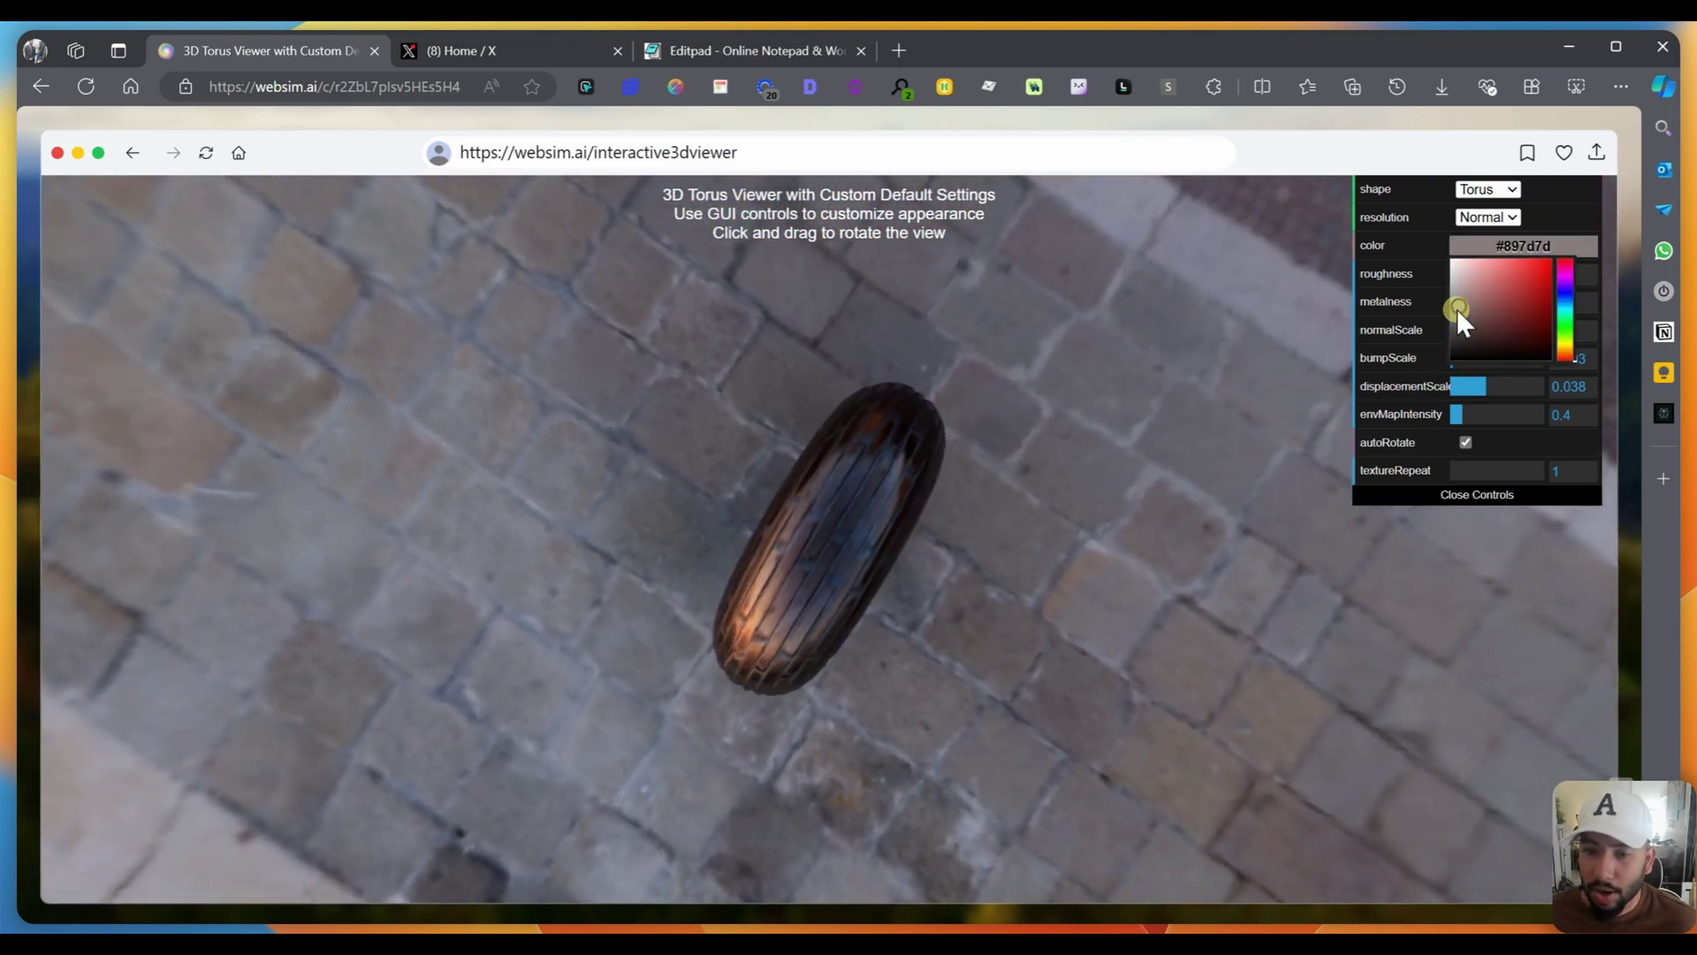
left_click_drag(1043, 795, 1258, 332)
left_click(1523, 246)
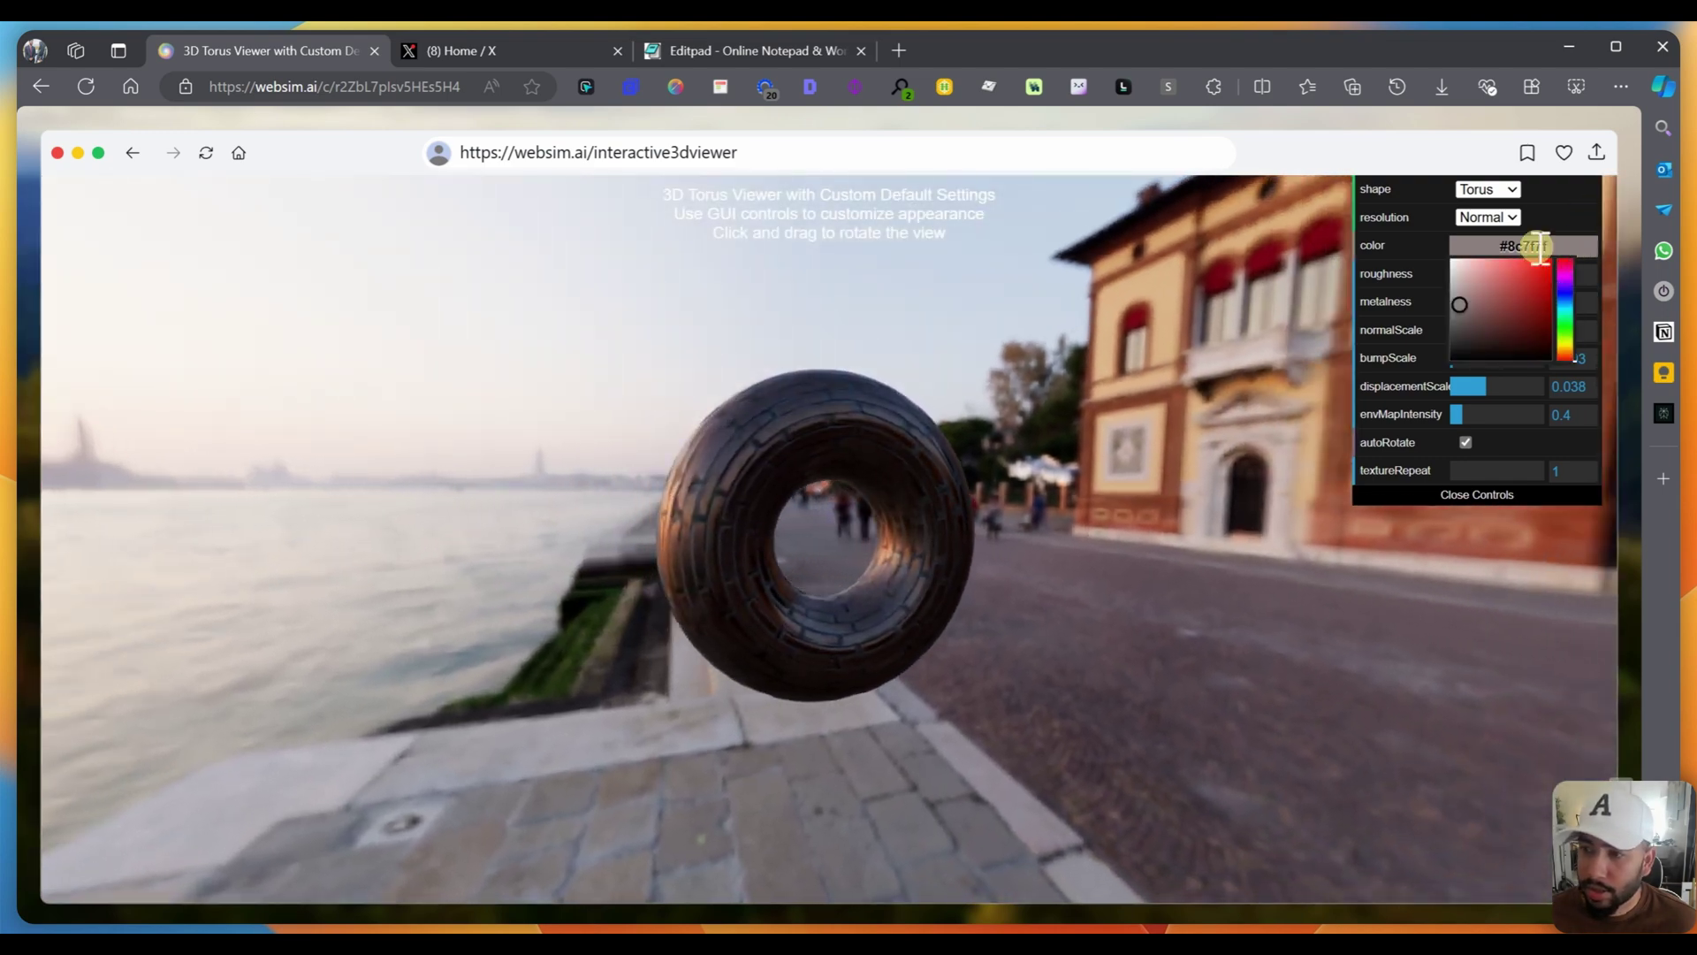
key("ctrl+a")
type("#ff0000")
key("Return")
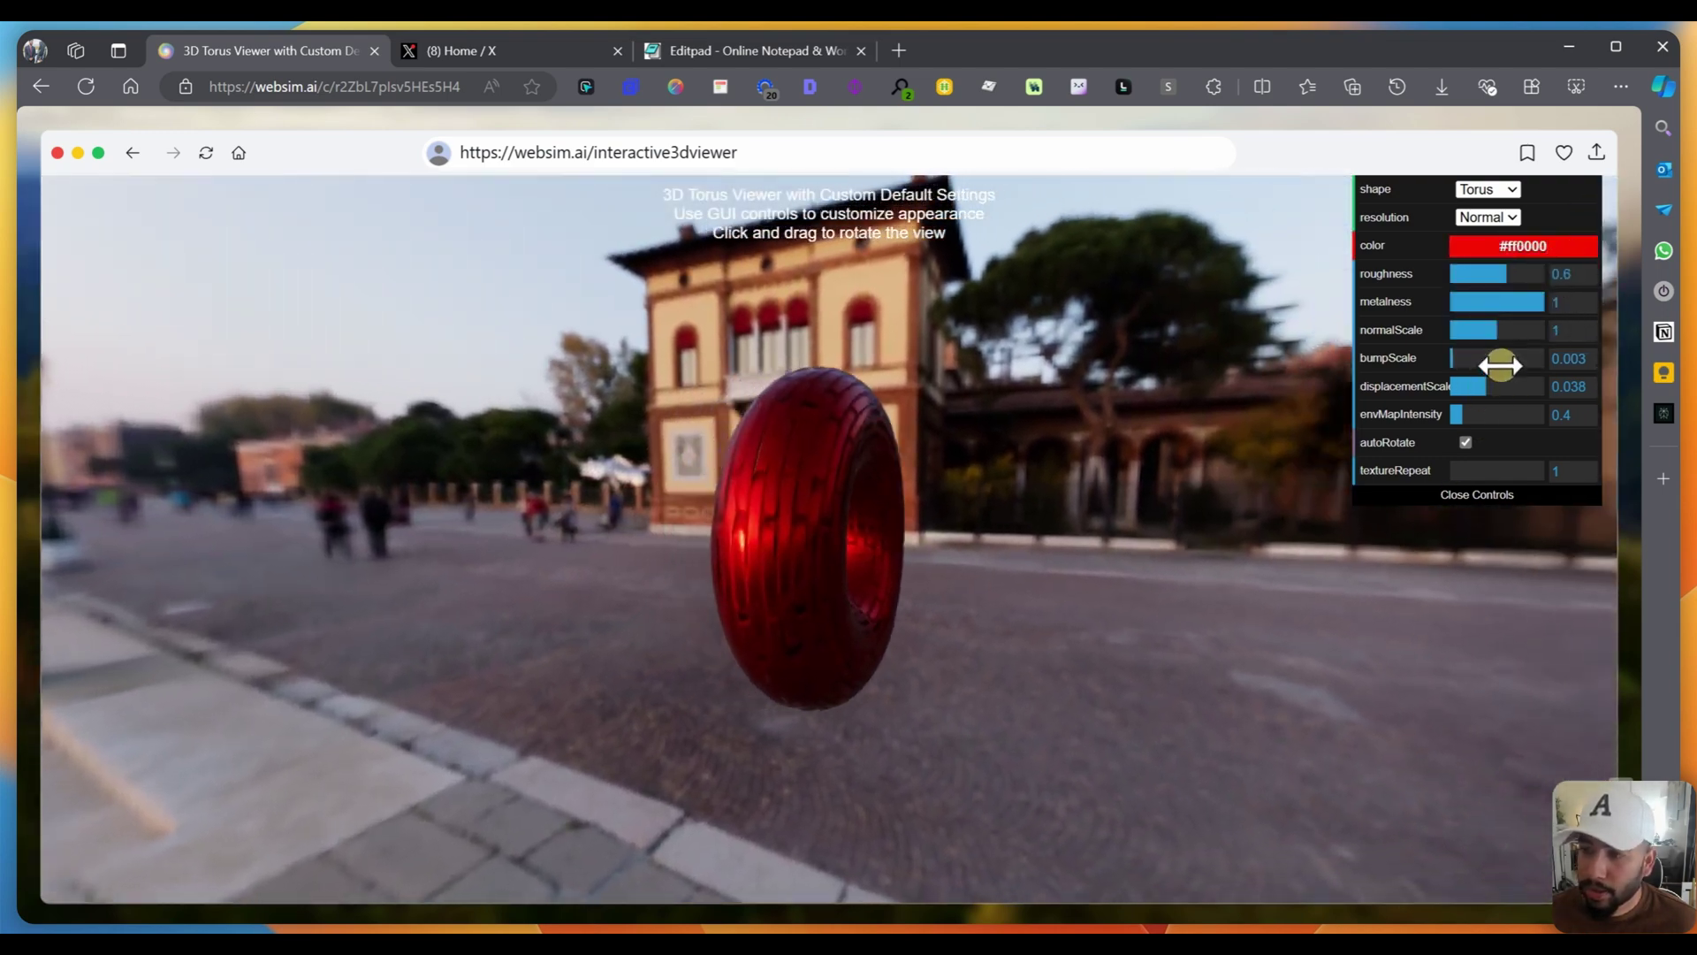
Step: Raise displacementScale to 0.1 and envMapIntensity to 2.47, and drop roughness to 0
left_click_drag(1493, 386, 1626, 389)
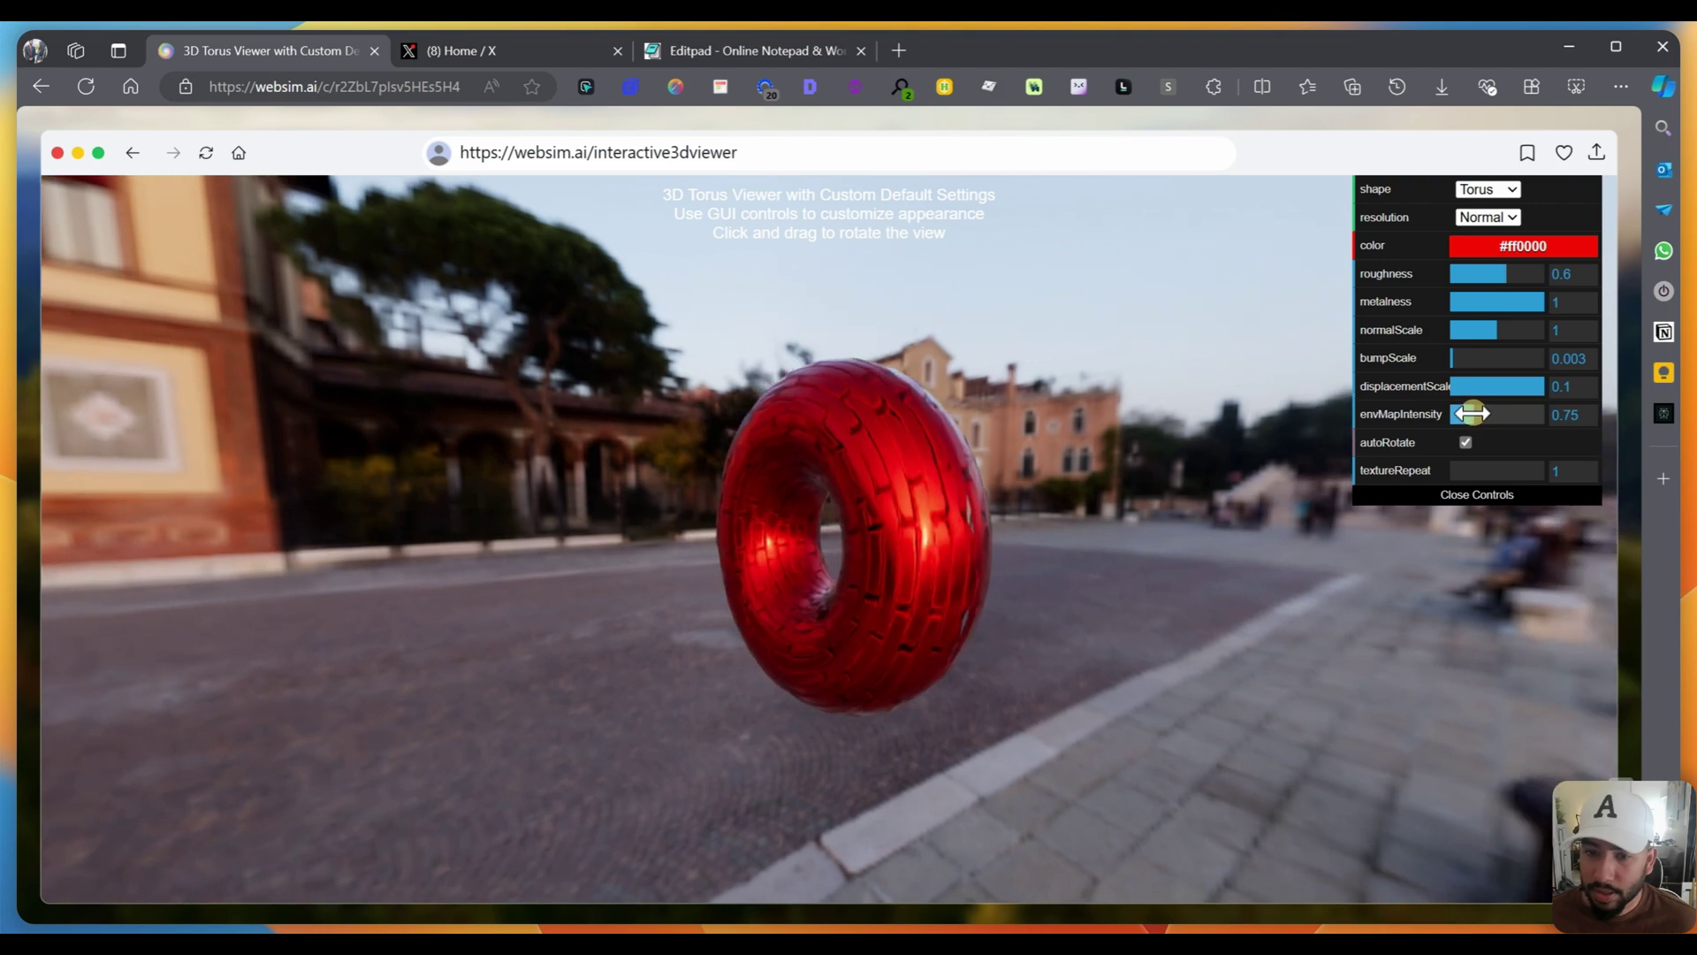
left_click_drag(1470, 414, 1515, 422)
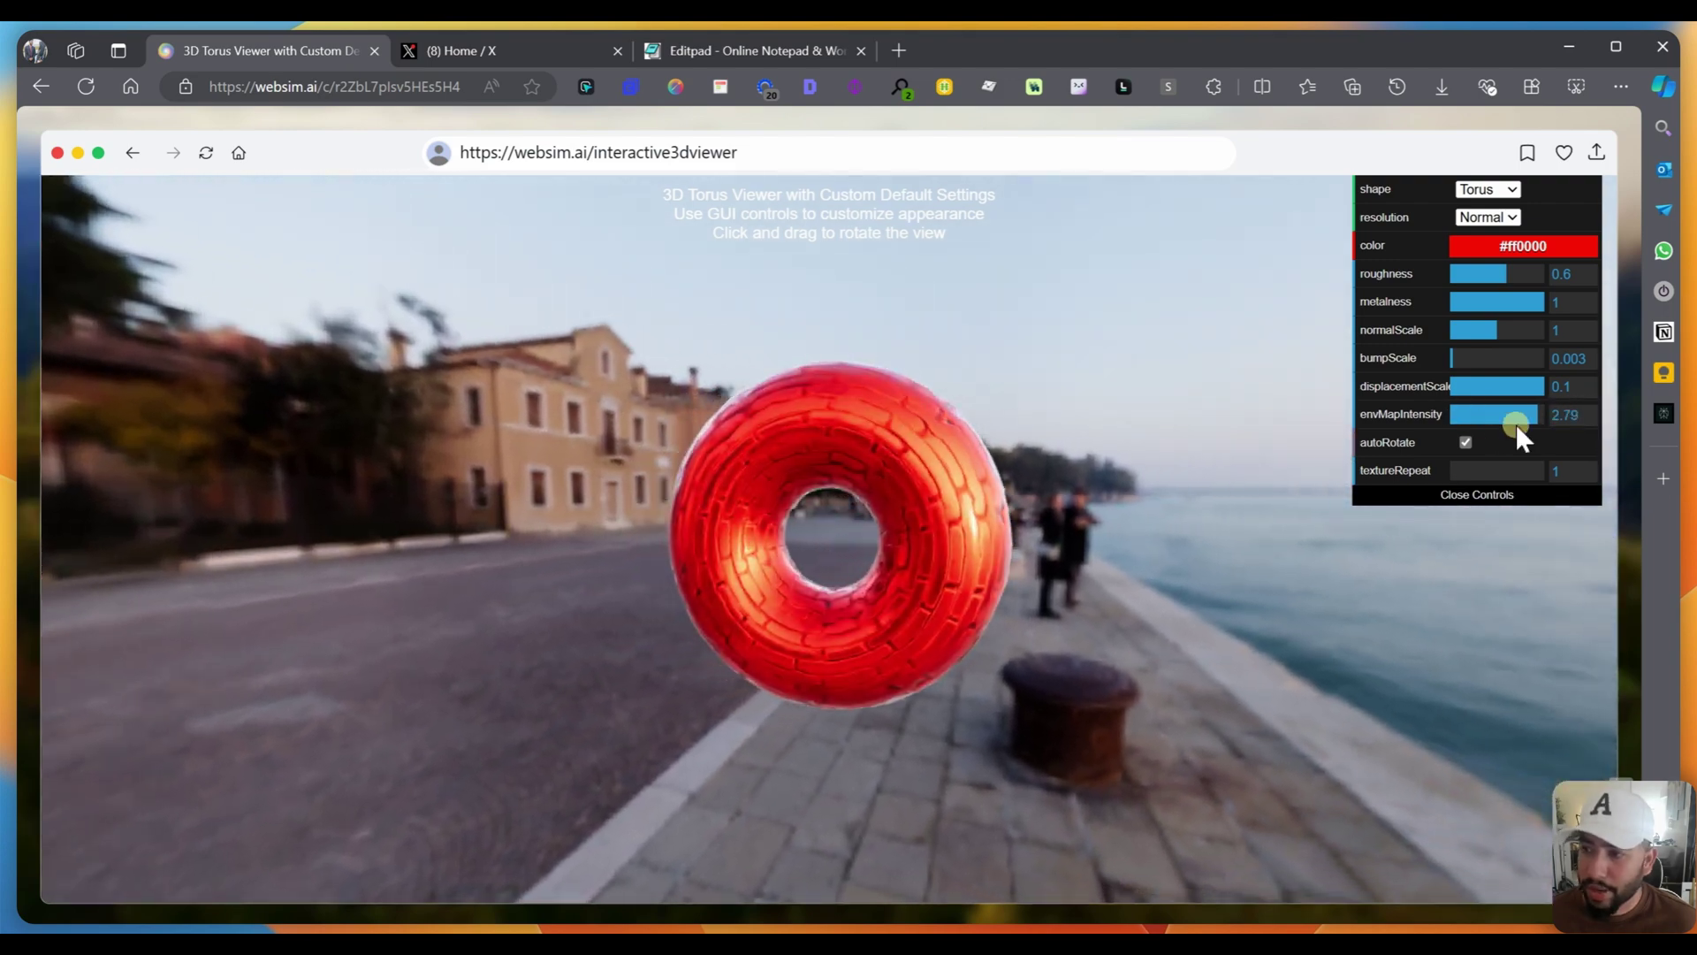
left_click_drag(1496, 273, 1400, 289)
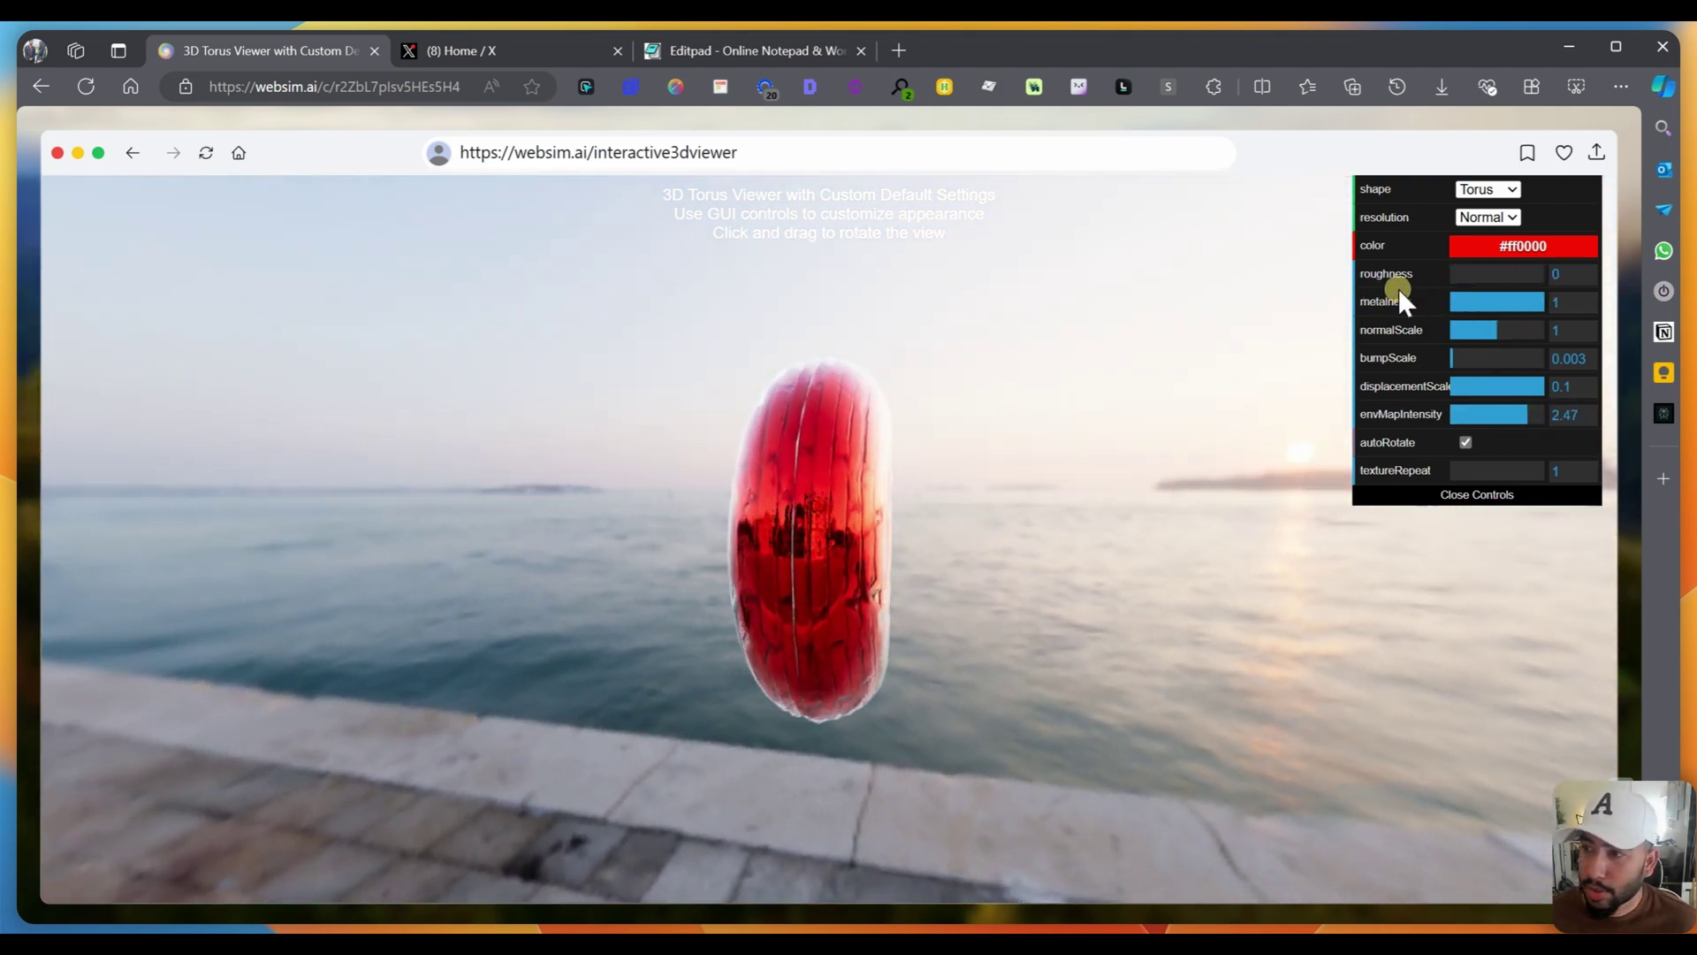
Step: Set the torus render resolution to 8x, passing through 4x first
left_click(1488, 217)
left_click(1477, 255)
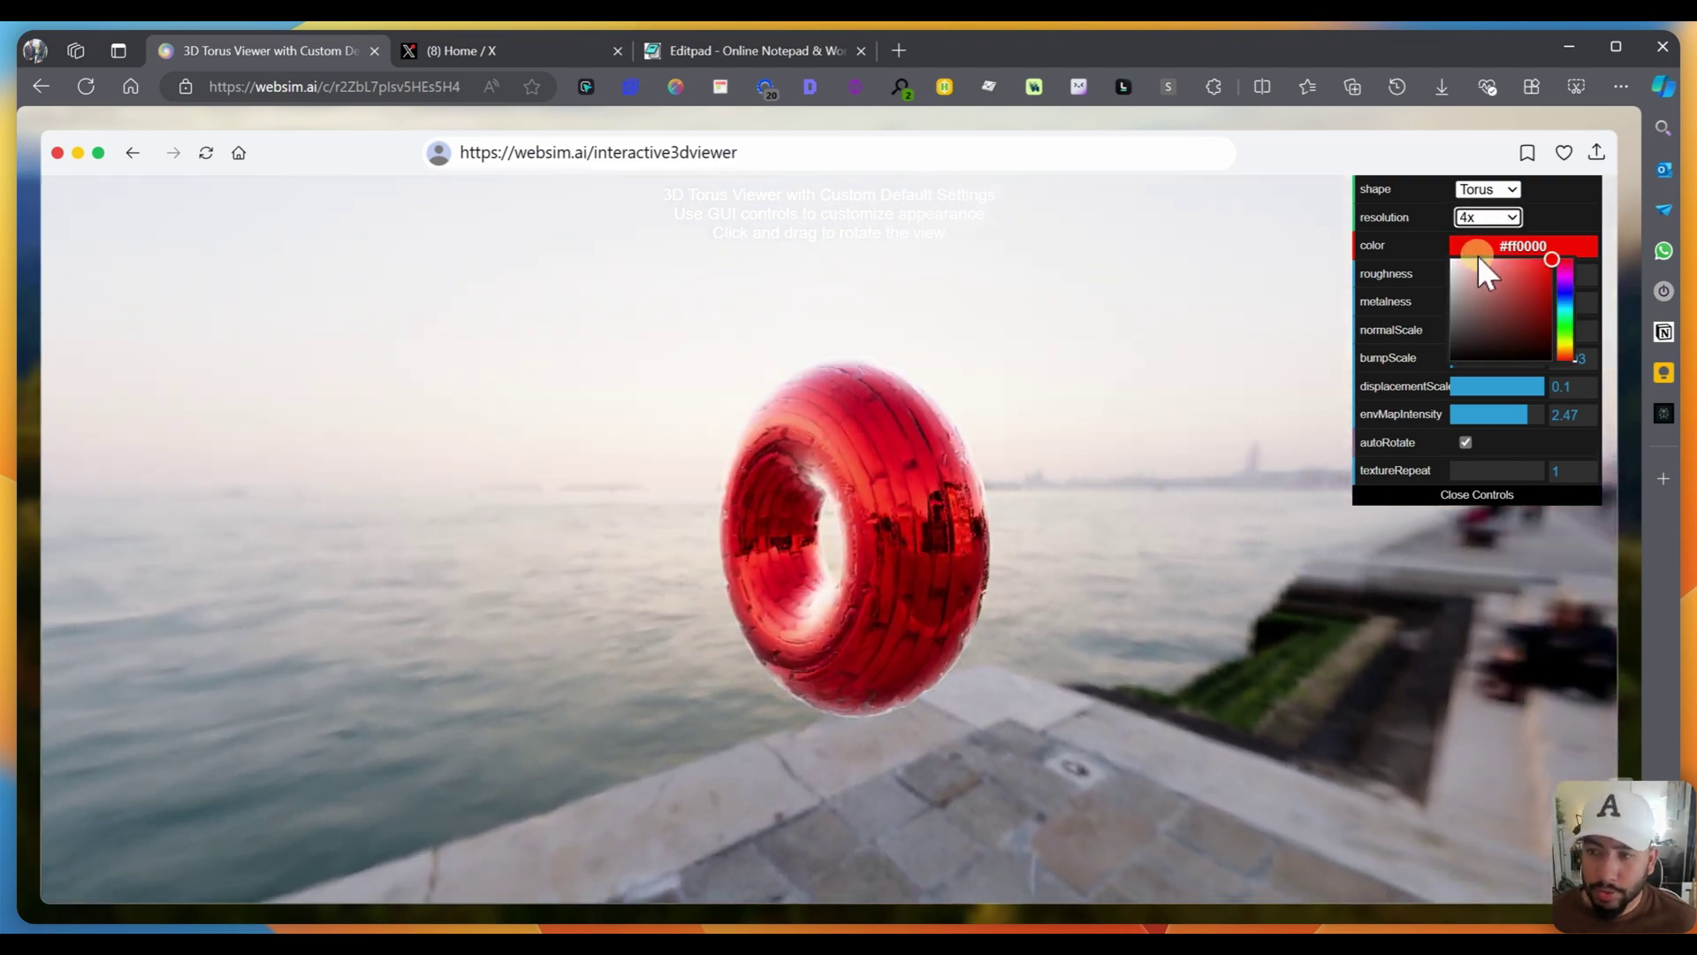
left_click(1489, 216)
left_click(1469, 271)
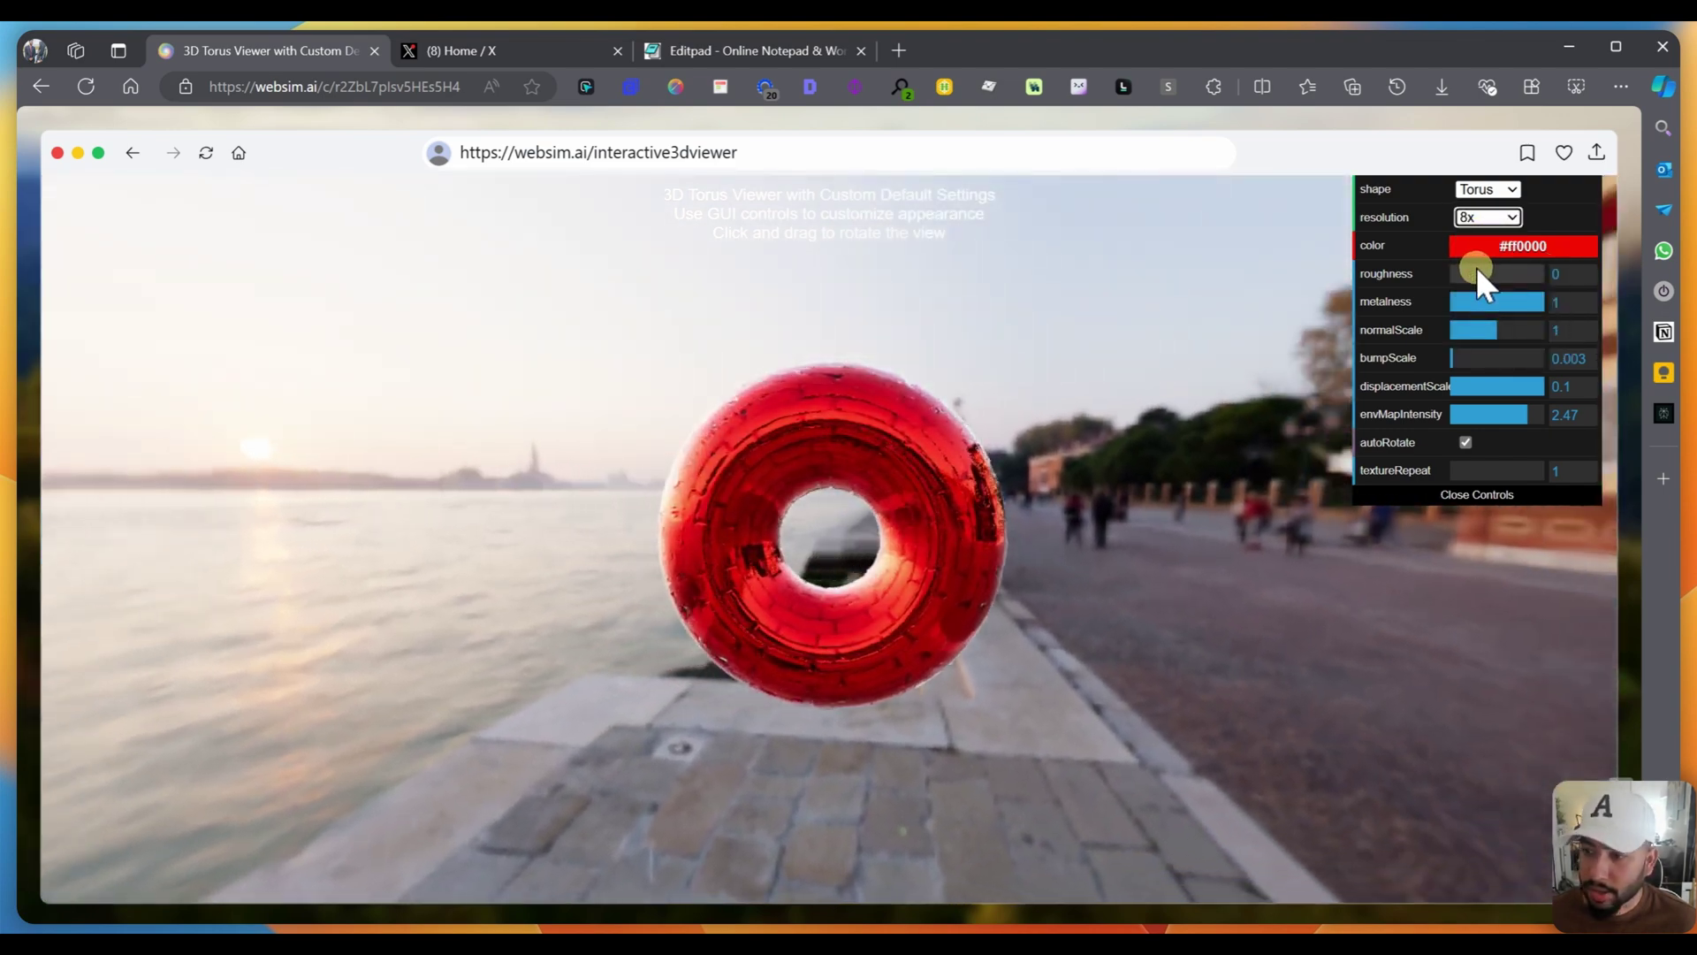
Step: Toggle auto-rotation off and back on, and smooth displacementScale down to 0
left_click(1467, 442)
left_click_drag(1061, 574, 1120, 629)
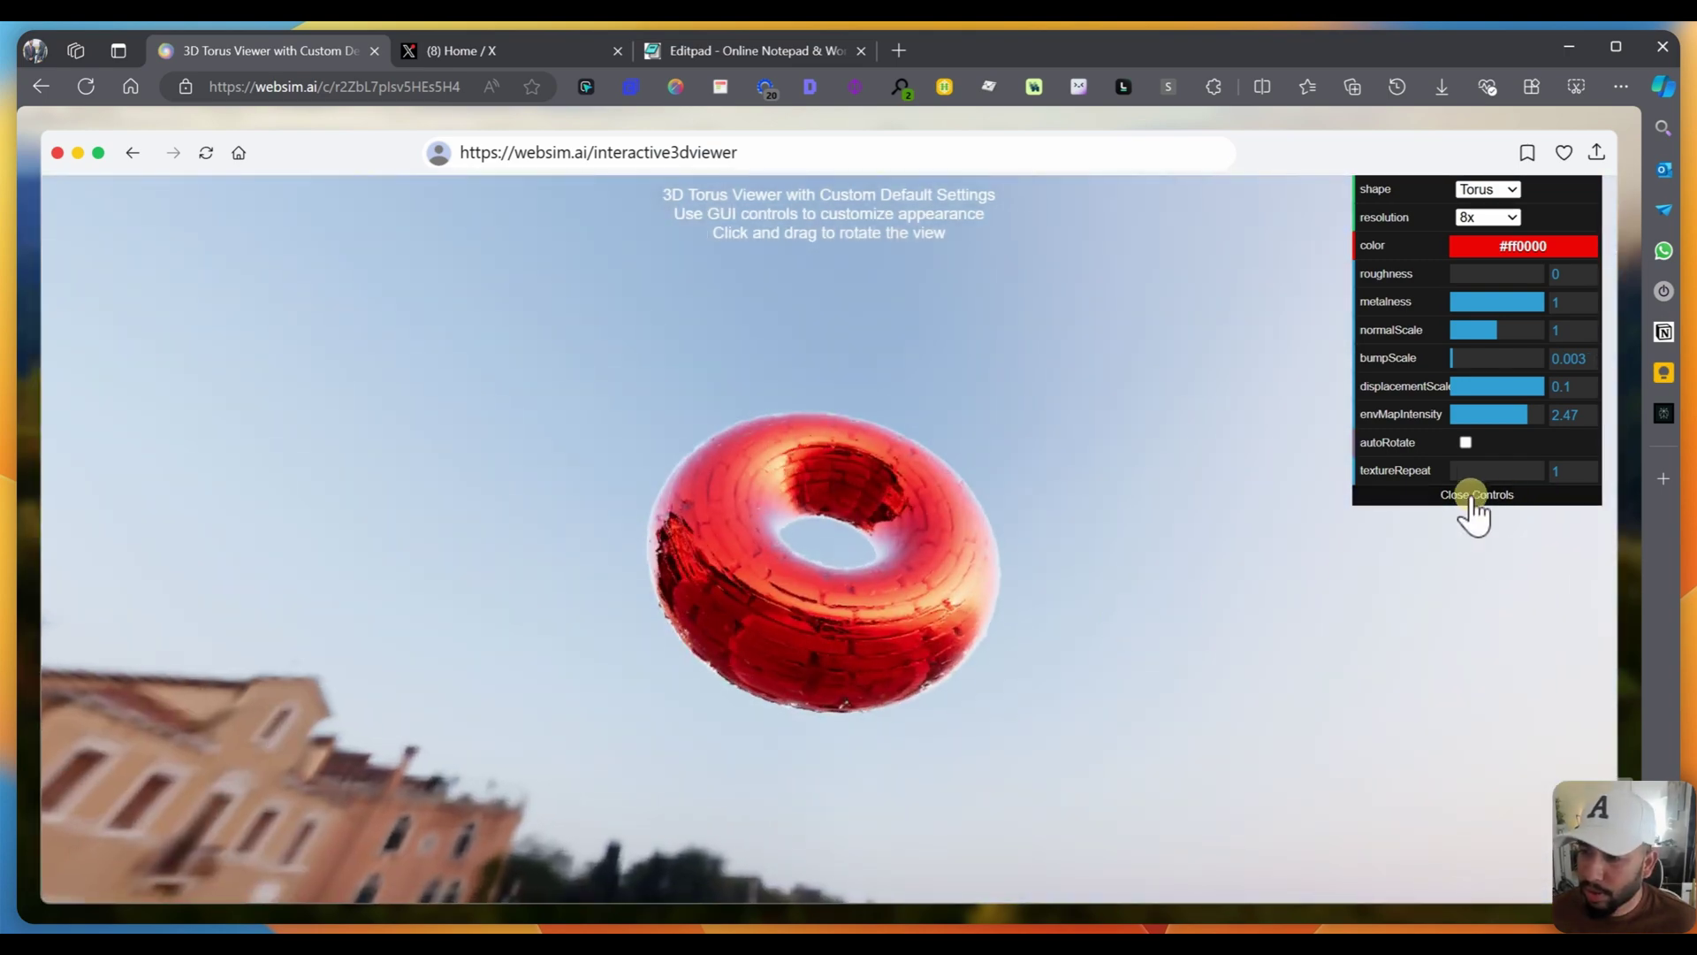
left_click(1467, 443)
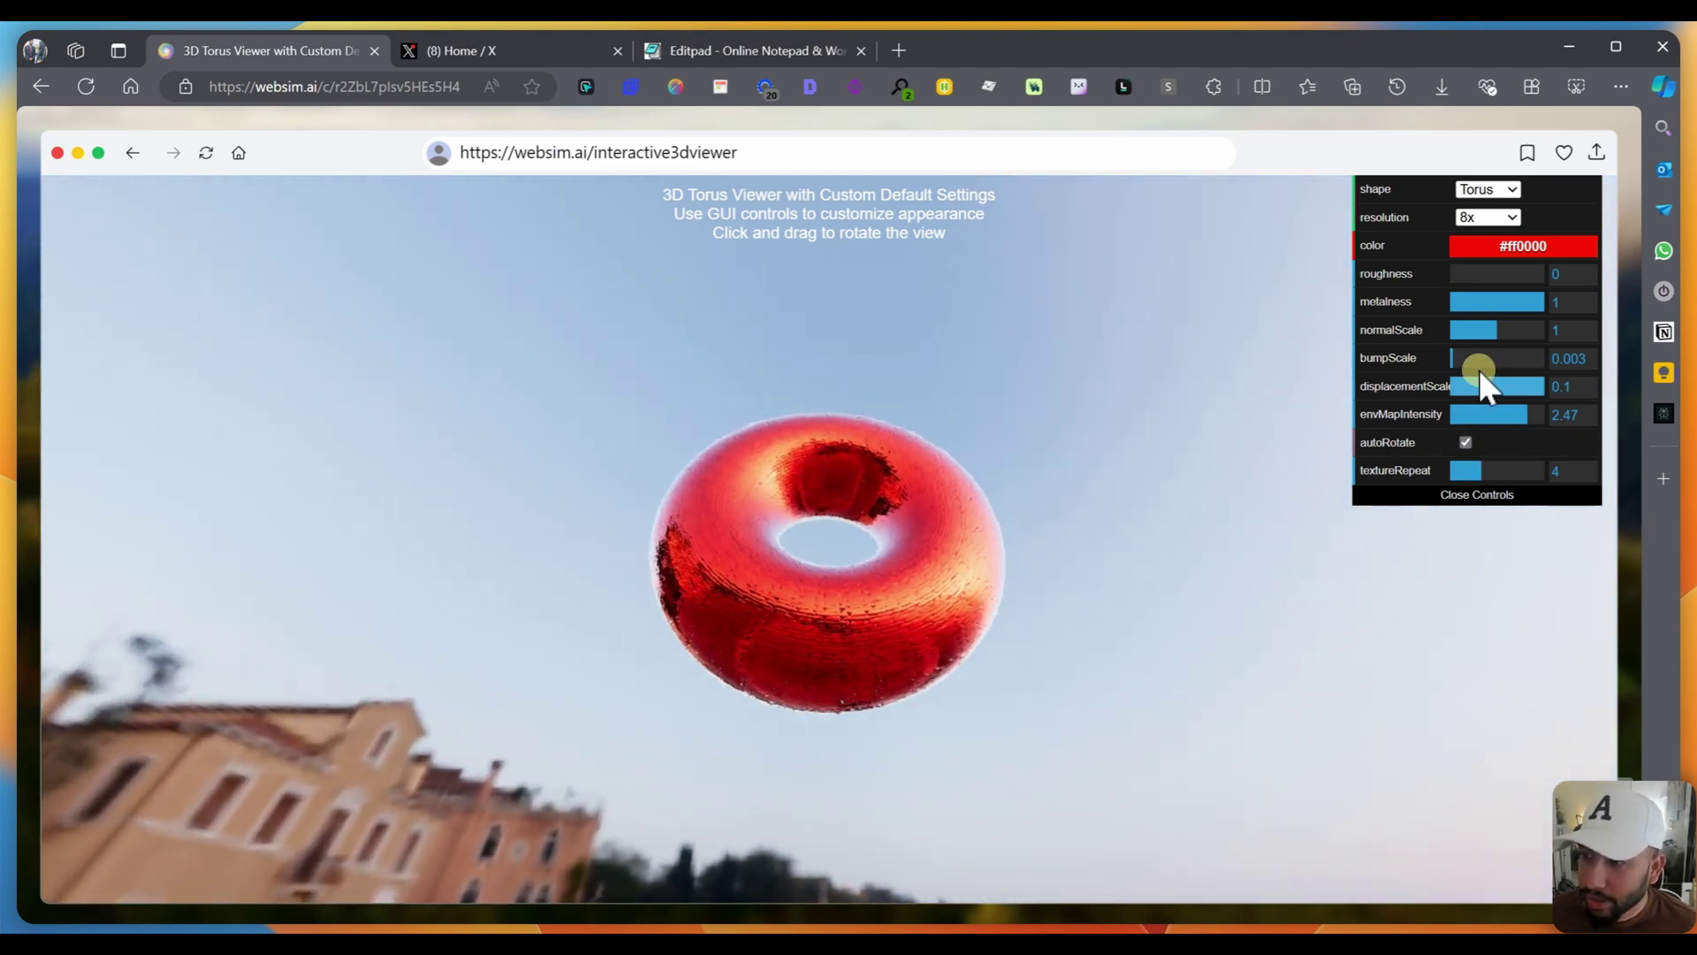
left_click_drag(1492, 385, 1376, 379)
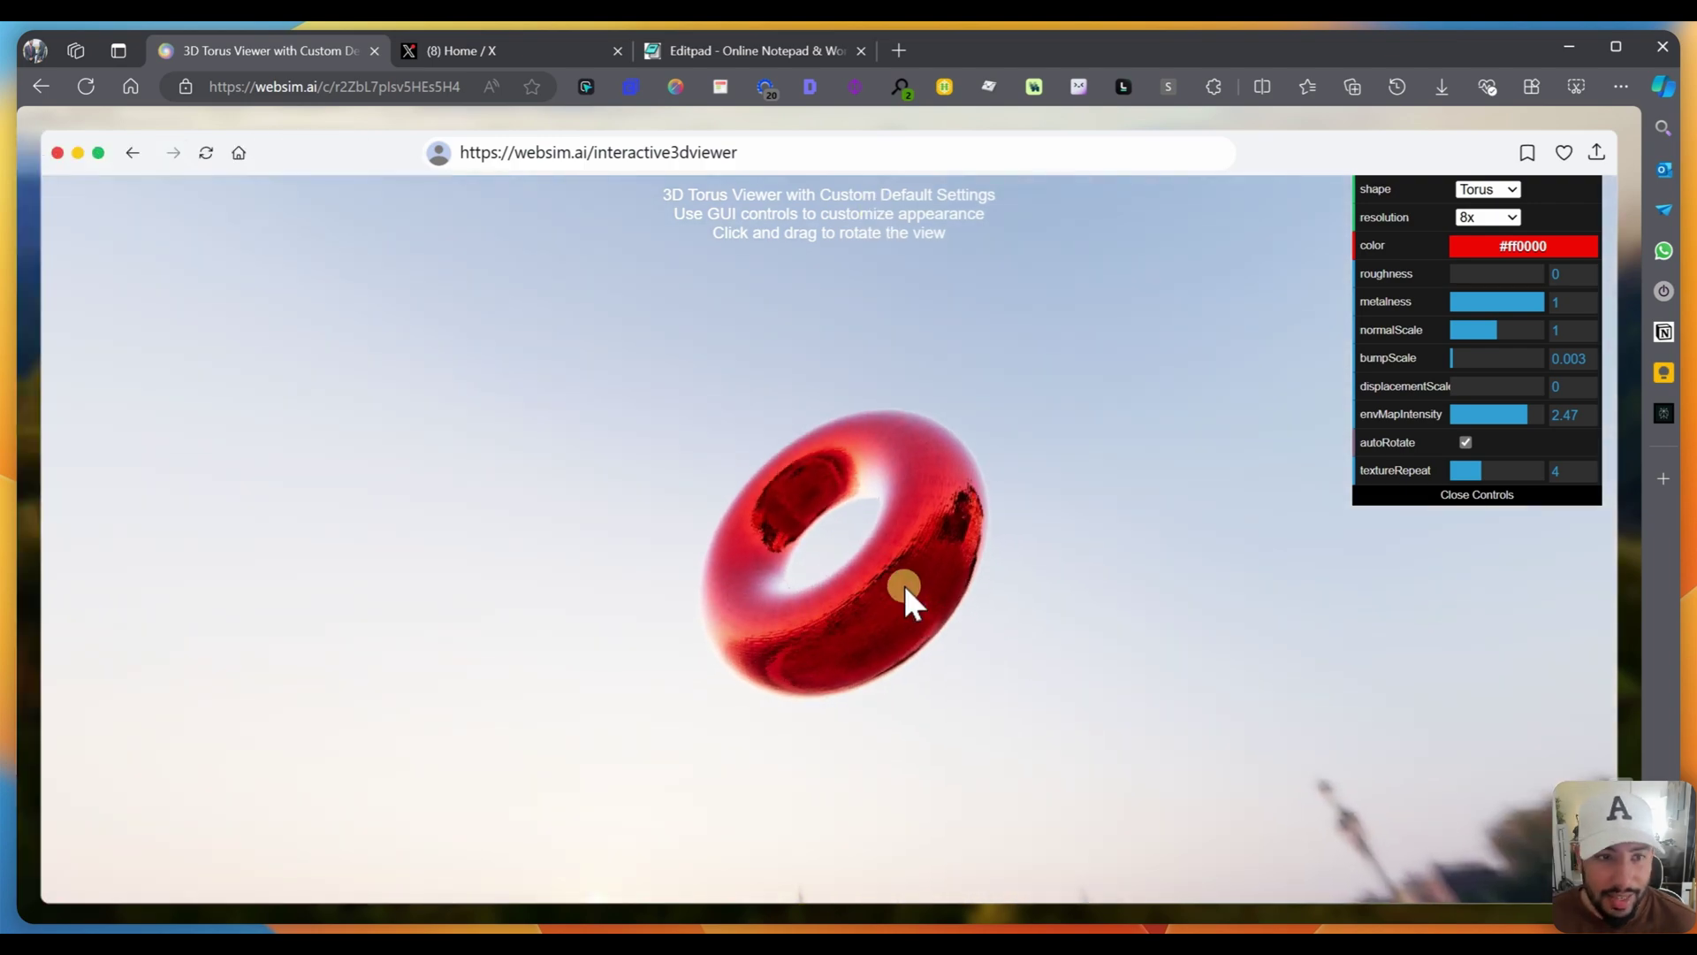
left_click_drag(909, 594, 701, 908)
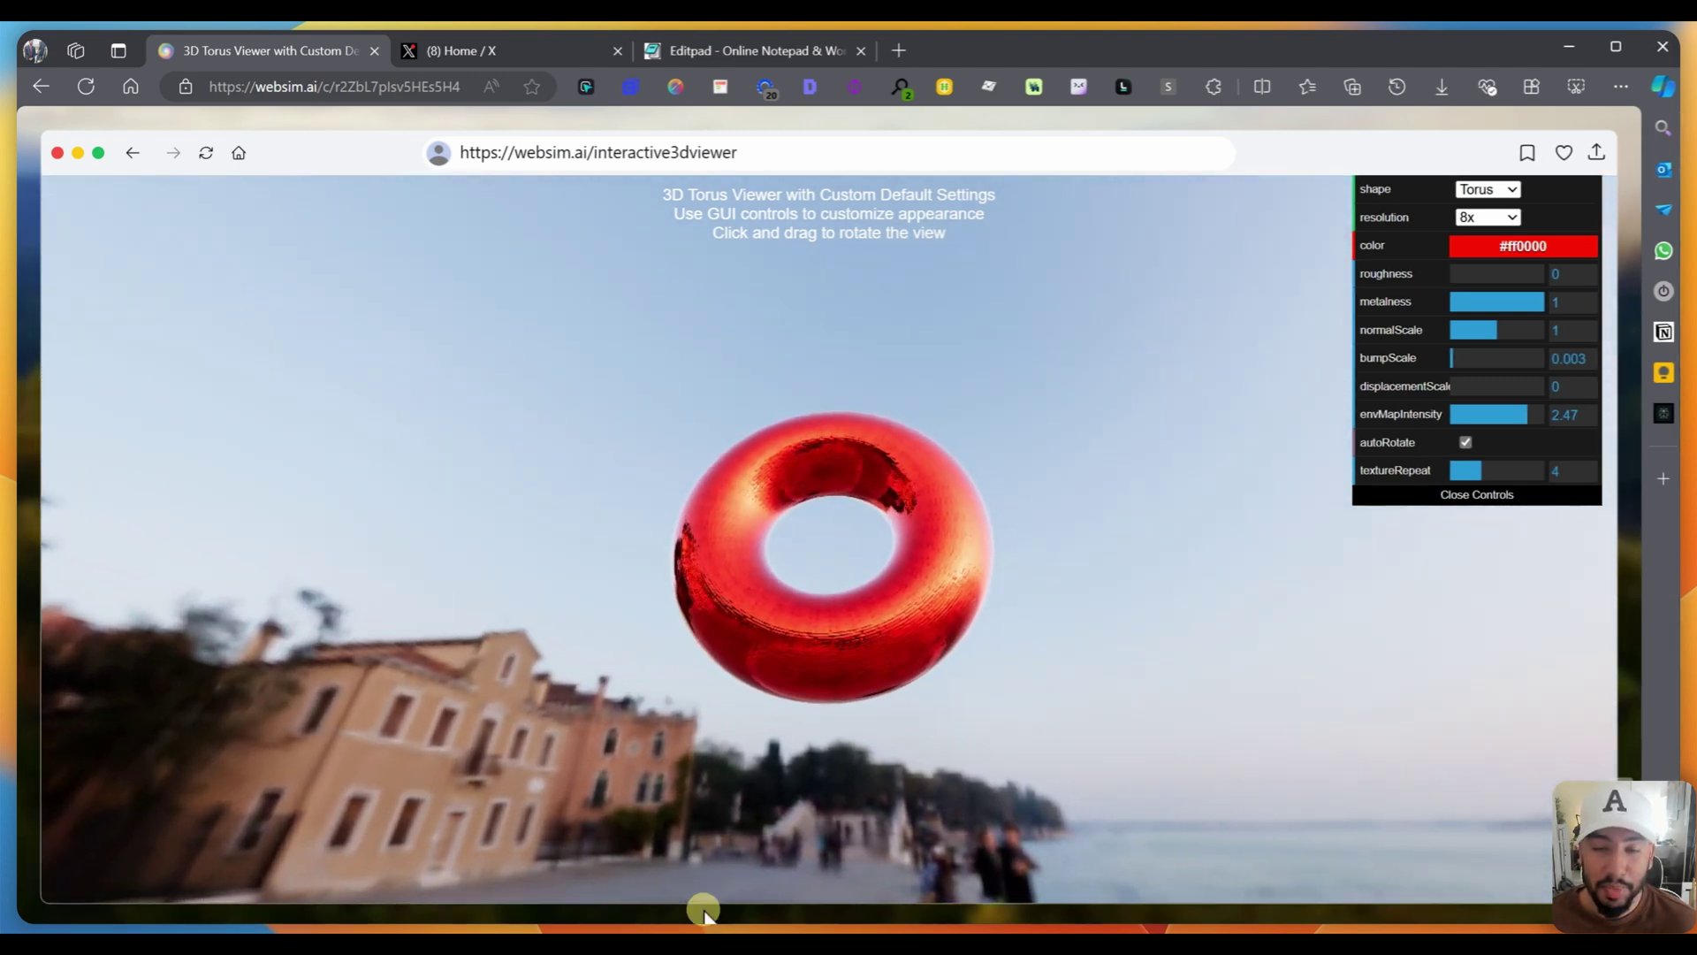